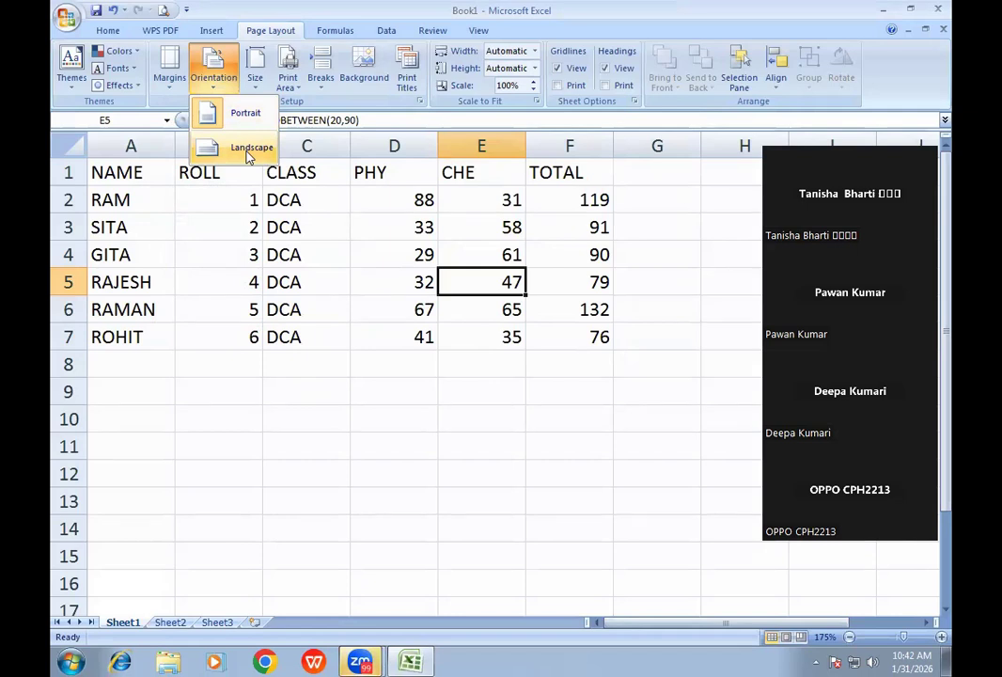
- Browse orientation, paper size, page setup and print area options unchanged, then preview the full sheet
click(215, 80)
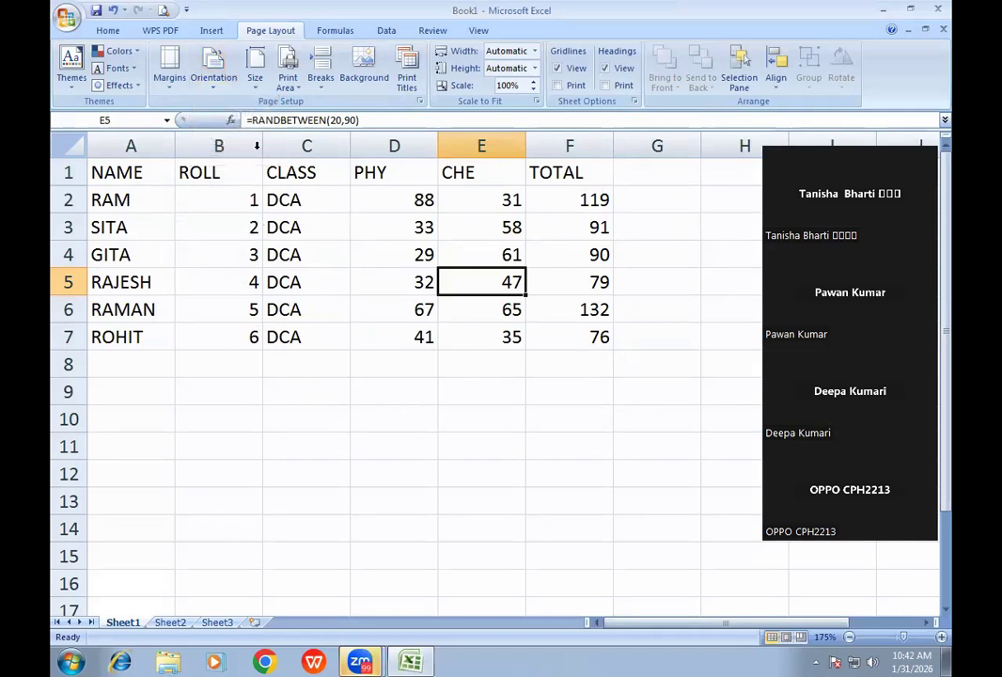
click(254, 75)
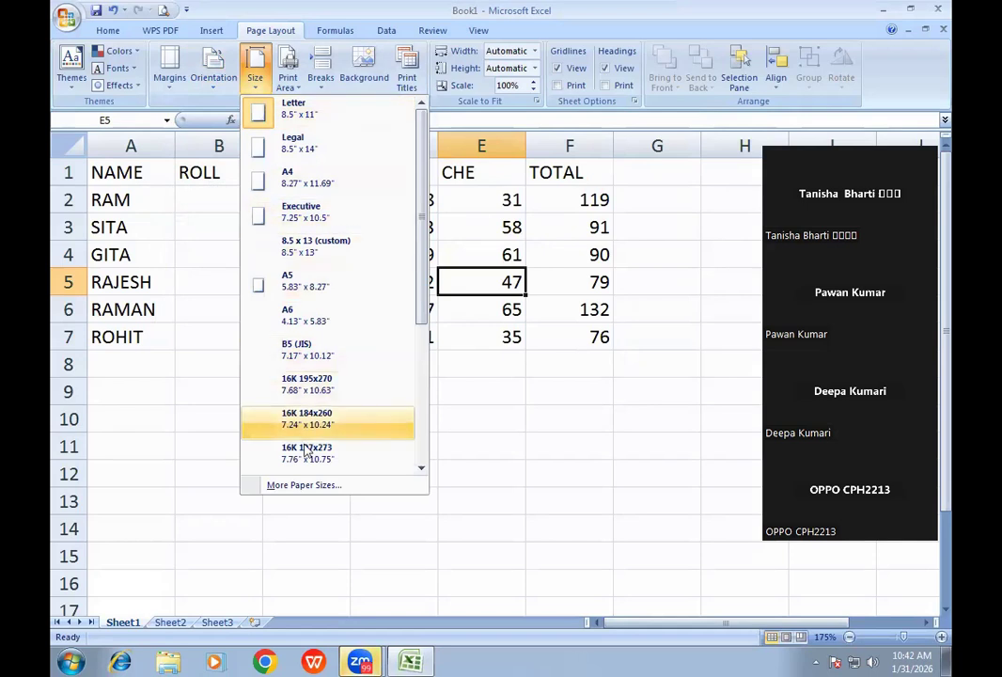
click(303, 491)
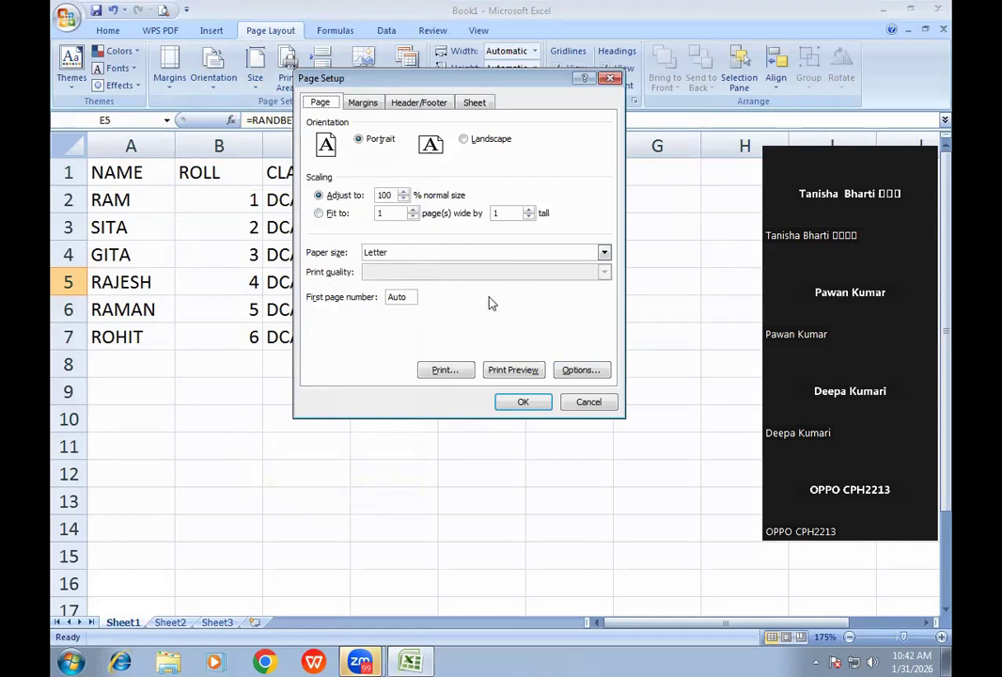
click(587, 402)
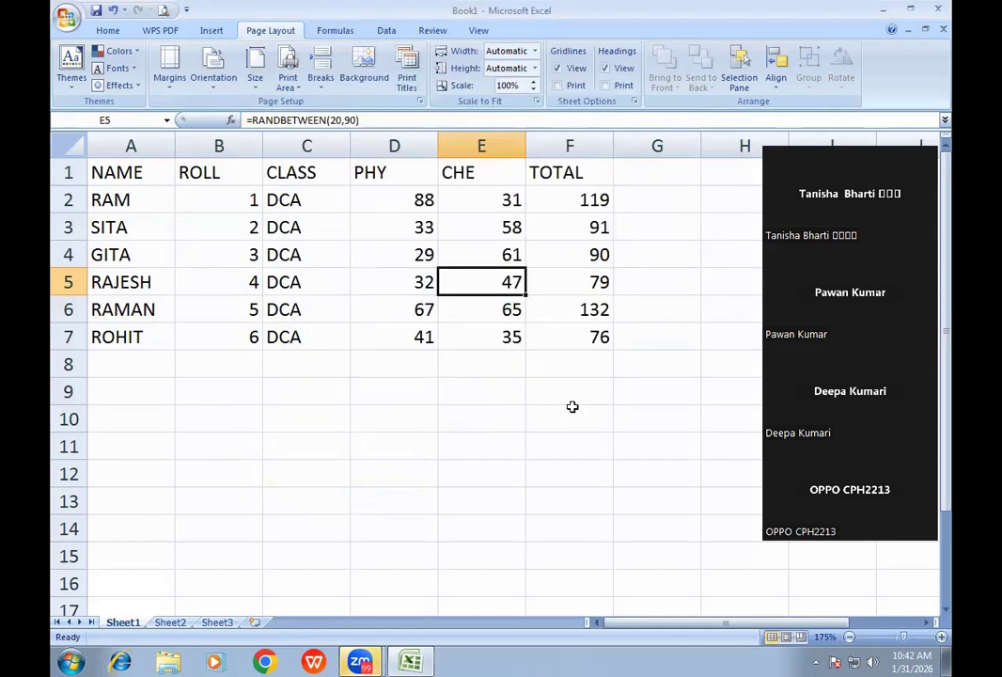
click(288, 83)
click(274, 288)
click(282, 285)
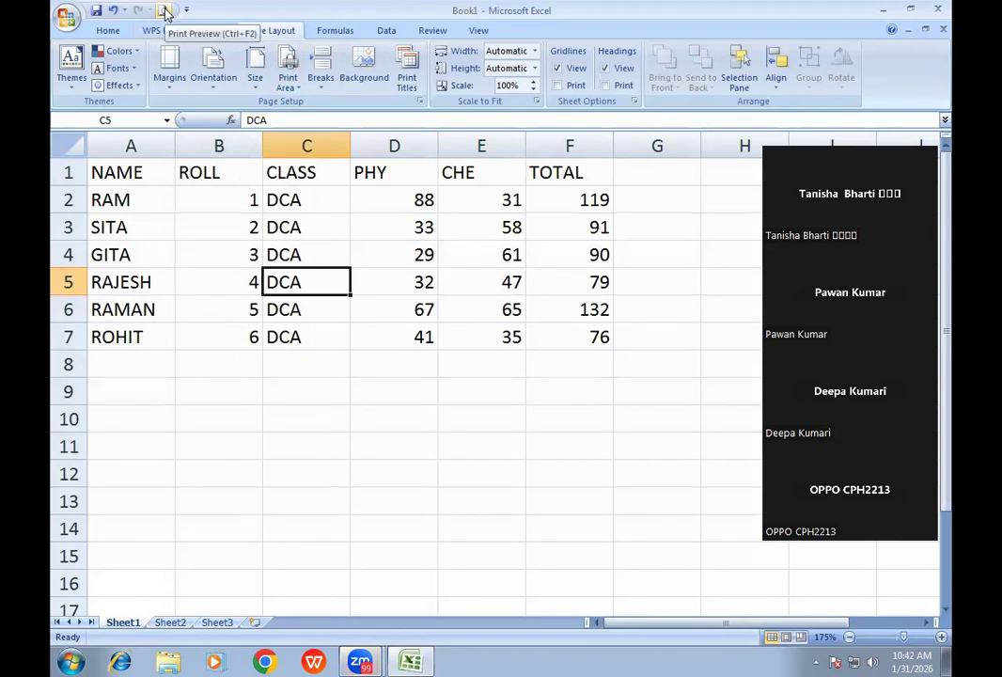
click(163, 11)
click(438, 157)
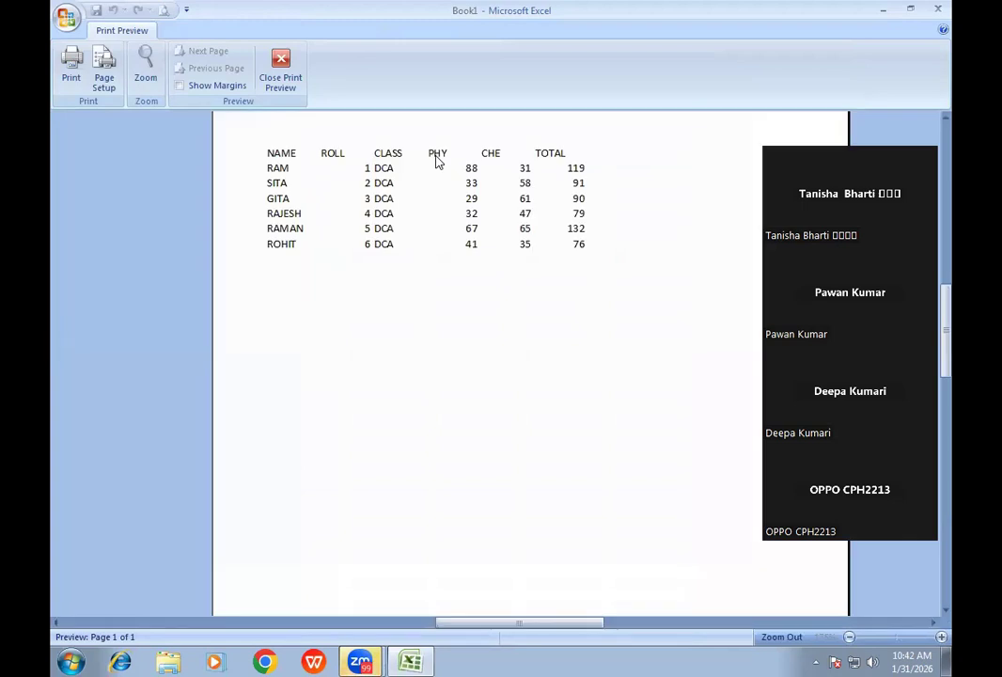
click(278, 79)
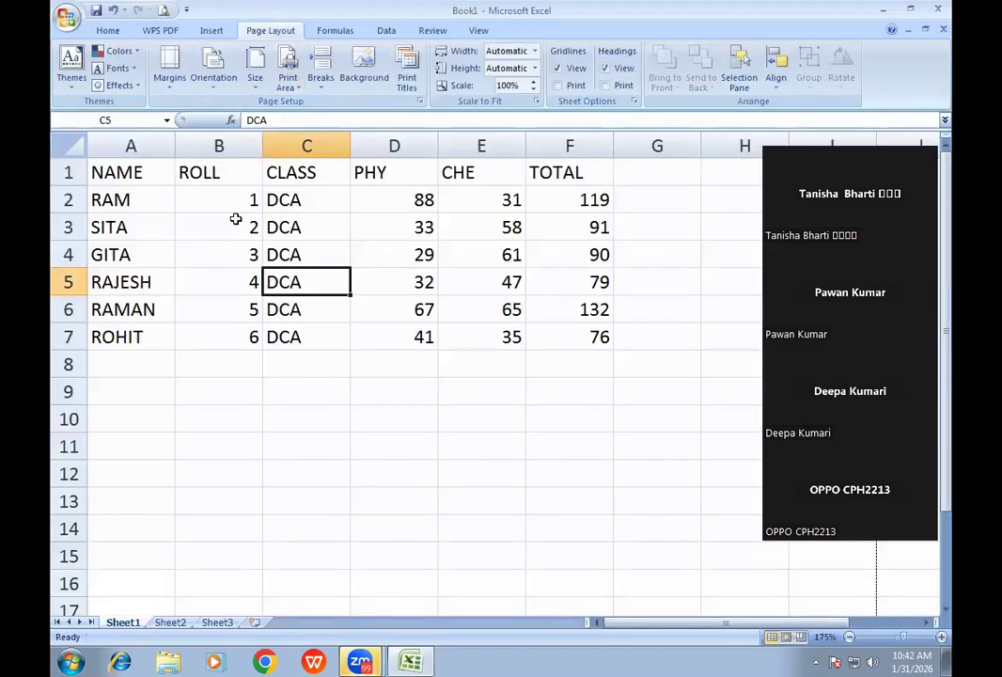
- Set the CLASS and PHY cells C3:D7 as the print area and preview it
drag(302, 221, 434, 338)
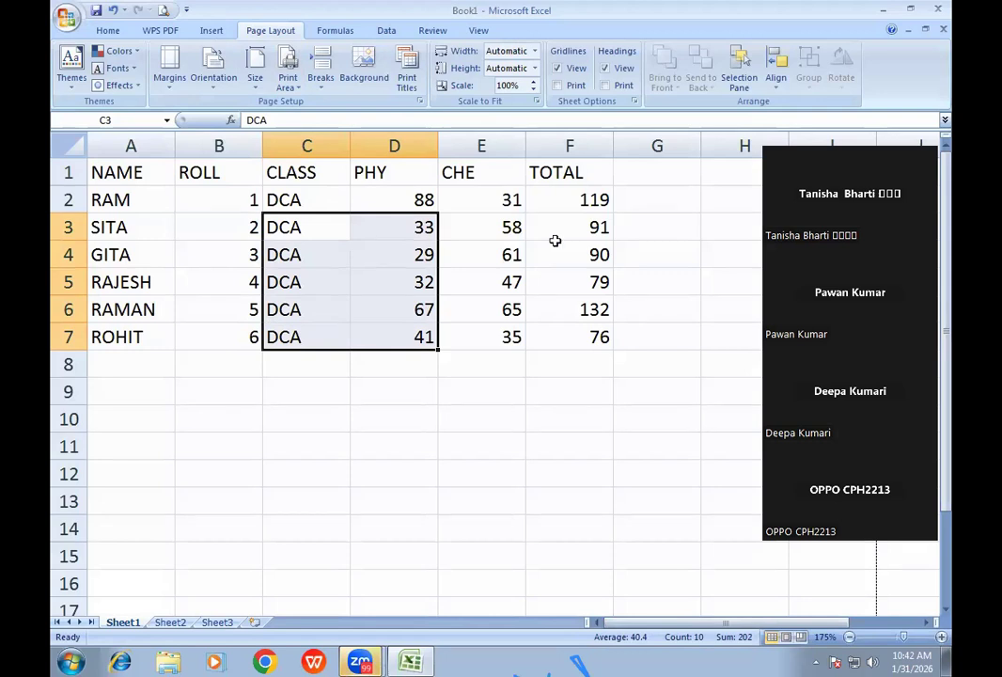
click(287, 83)
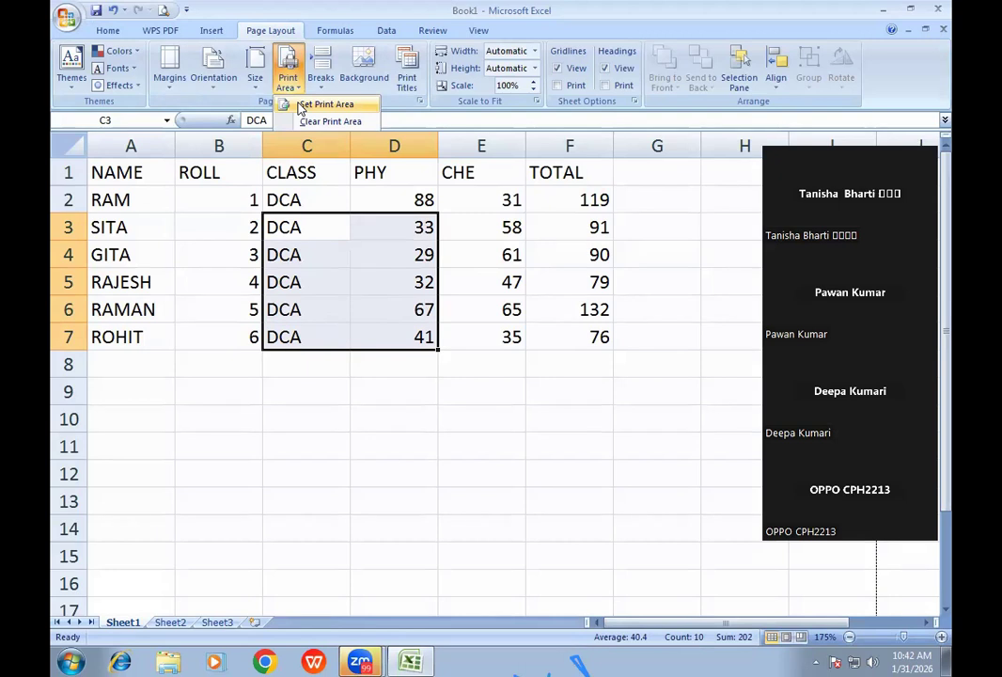
click(320, 105)
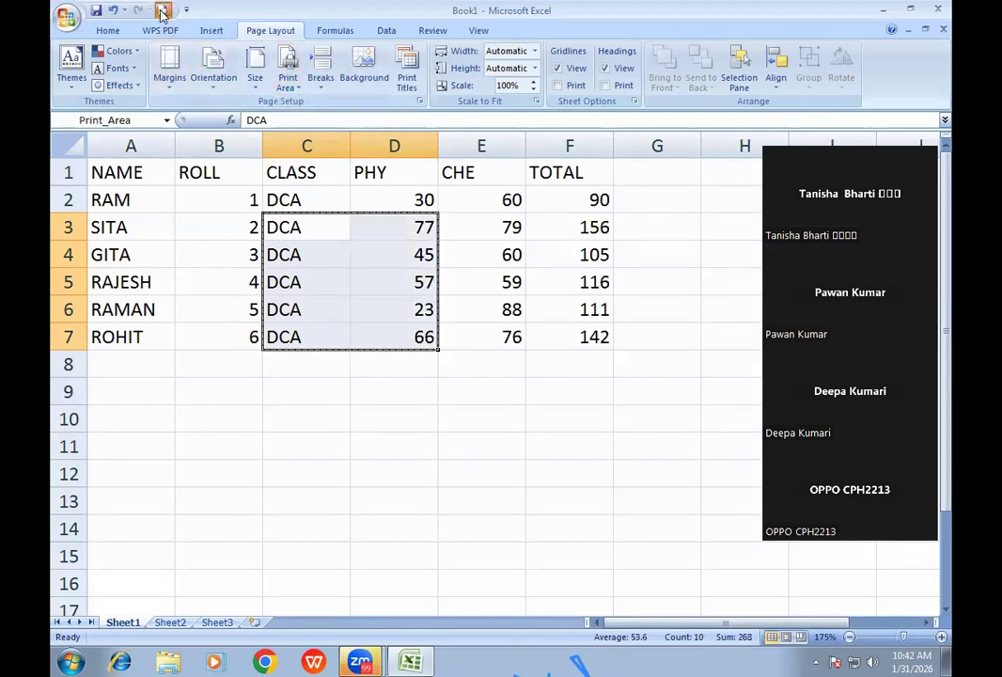
click(161, 11)
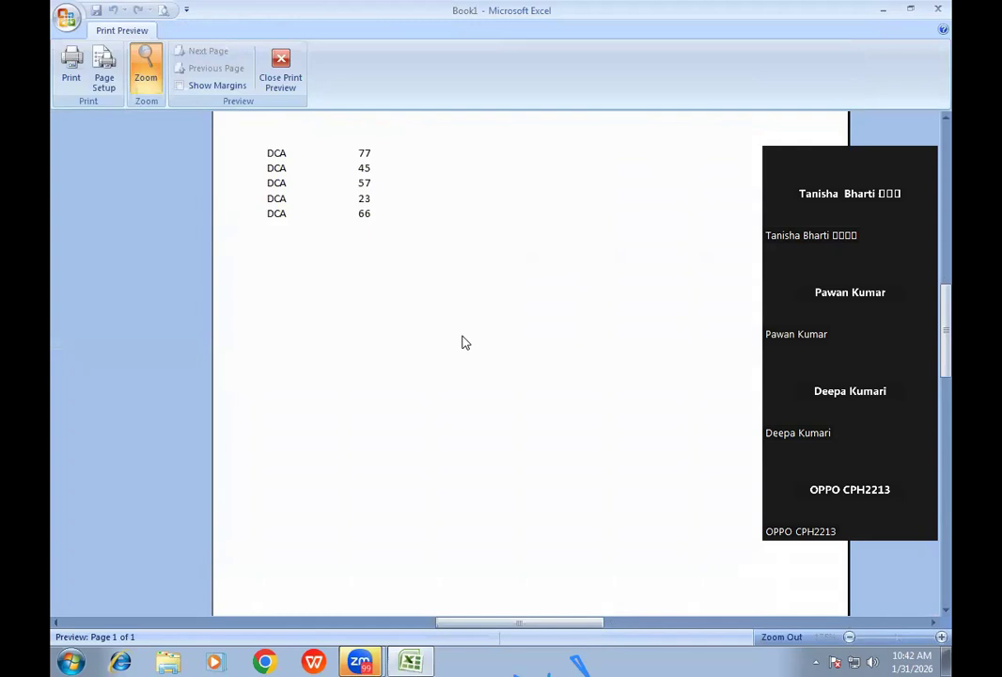
click(282, 87)
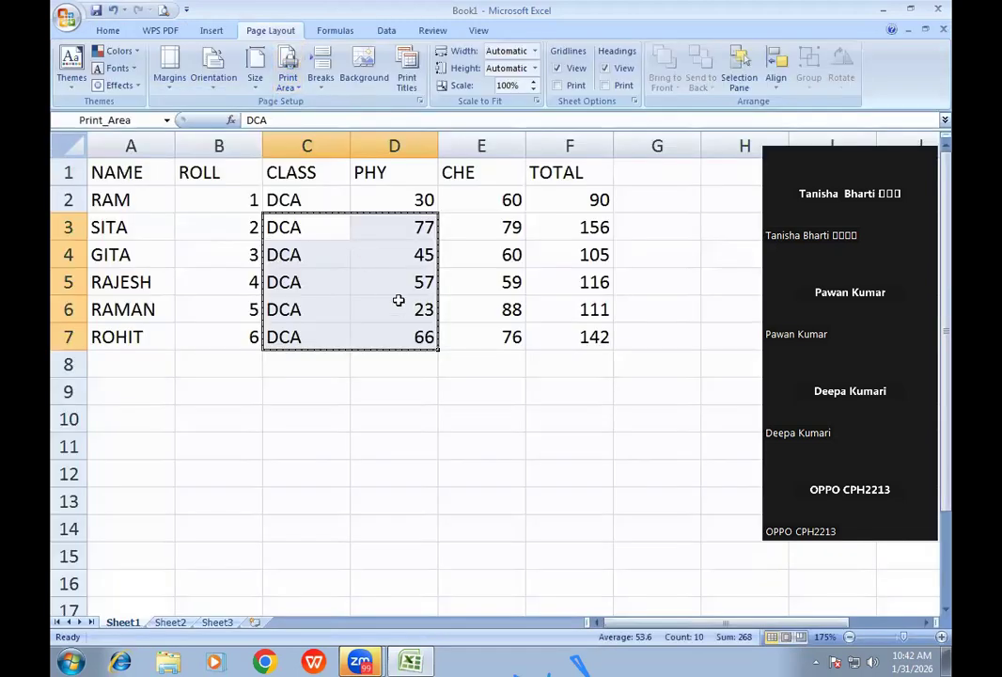
- Clear the print area and preview the full sheet printout again
click(287, 82)
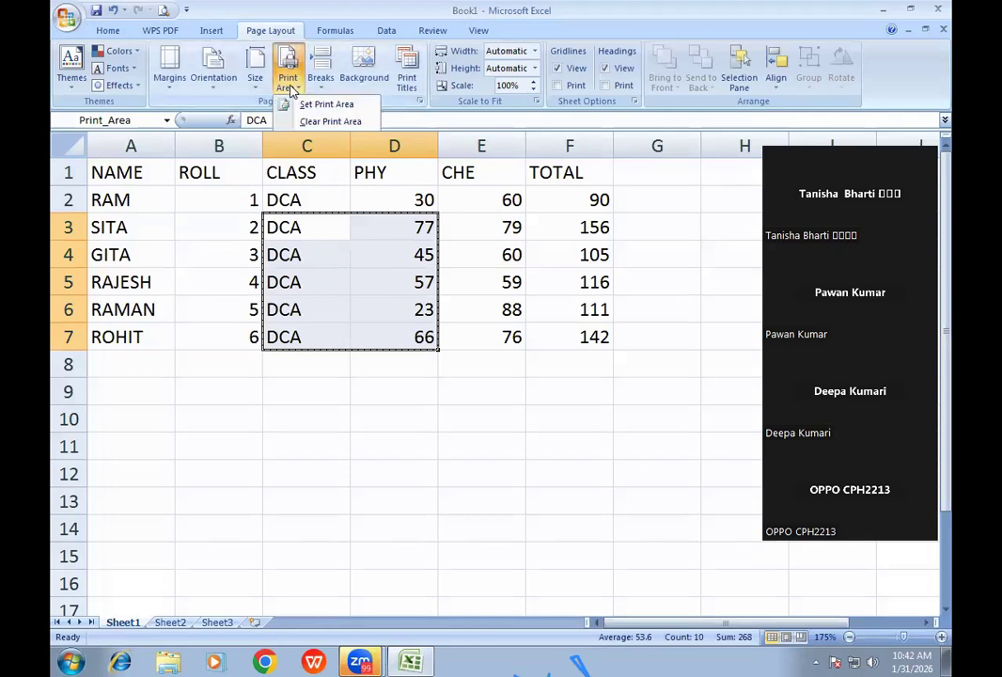
click(316, 127)
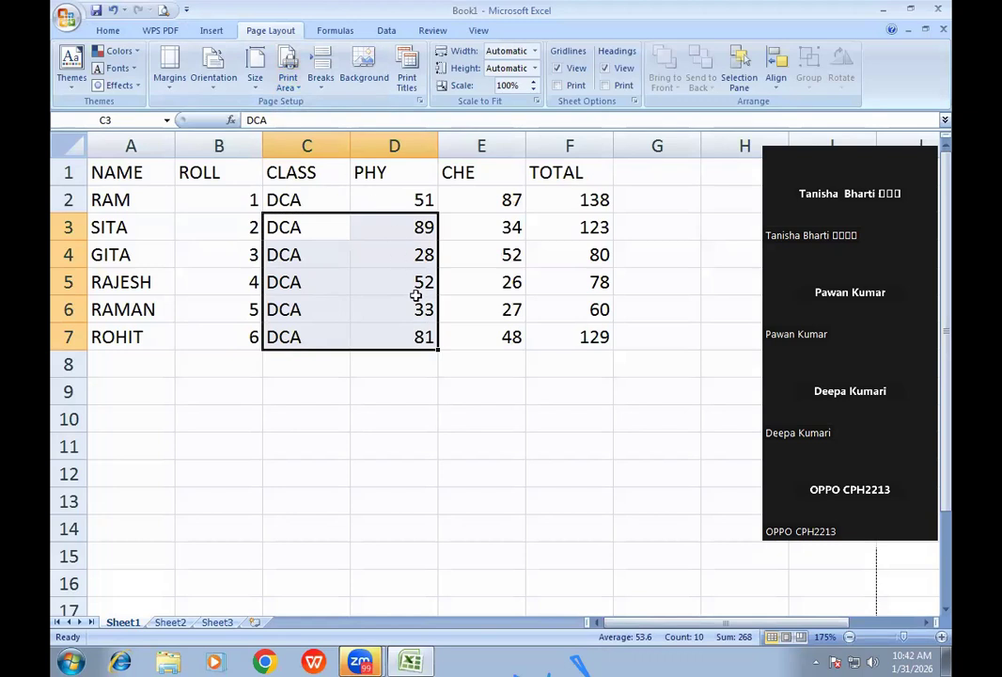
click(162, 11)
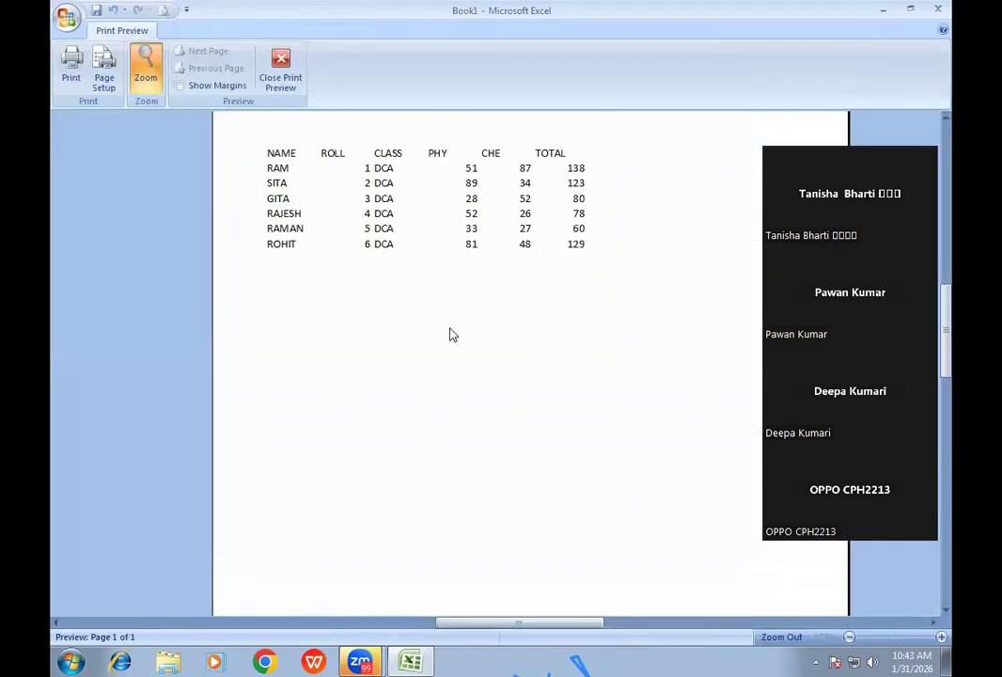
click(290, 87)
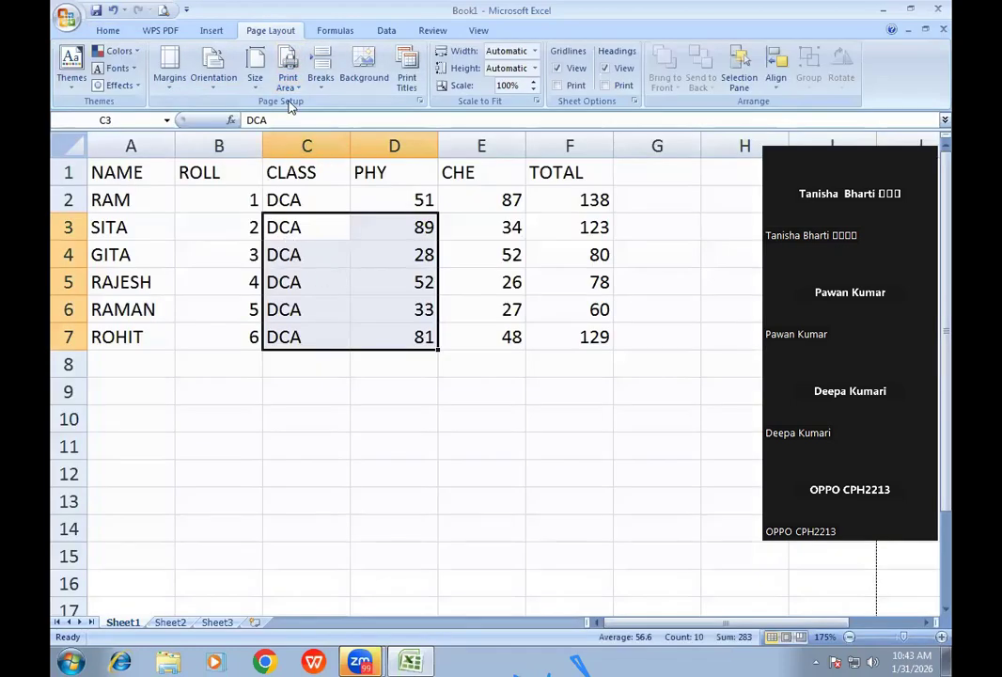
click(290, 84)
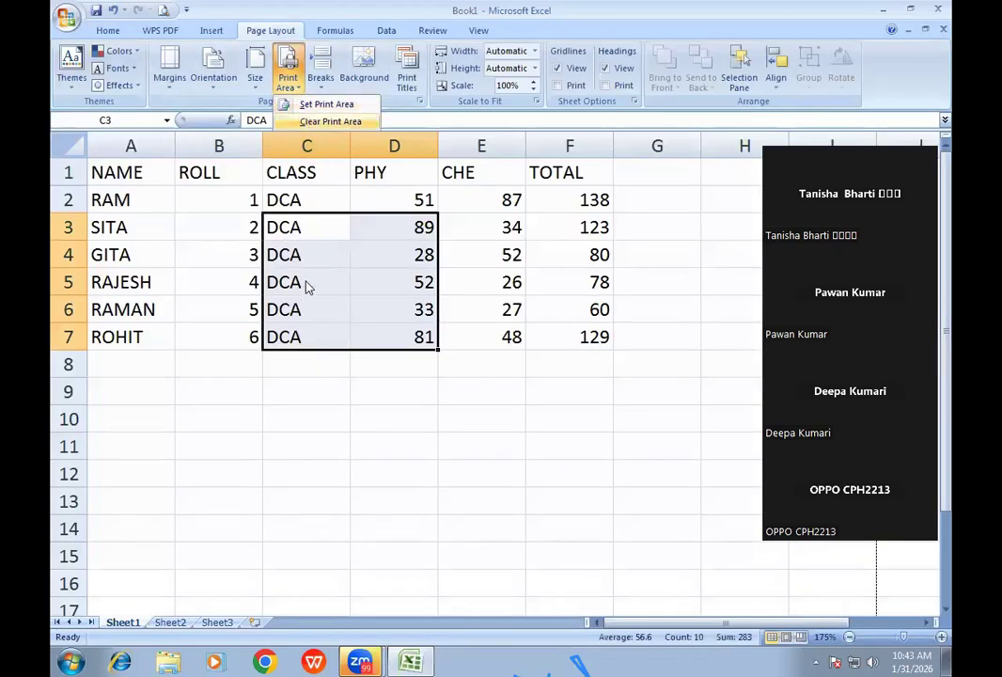
click(270, 229)
- Preview a printout of only the selected cells C1:D7 using Print what: Selection
drag(286, 197, 426, 336)
drag(299, 174, 411, 336)
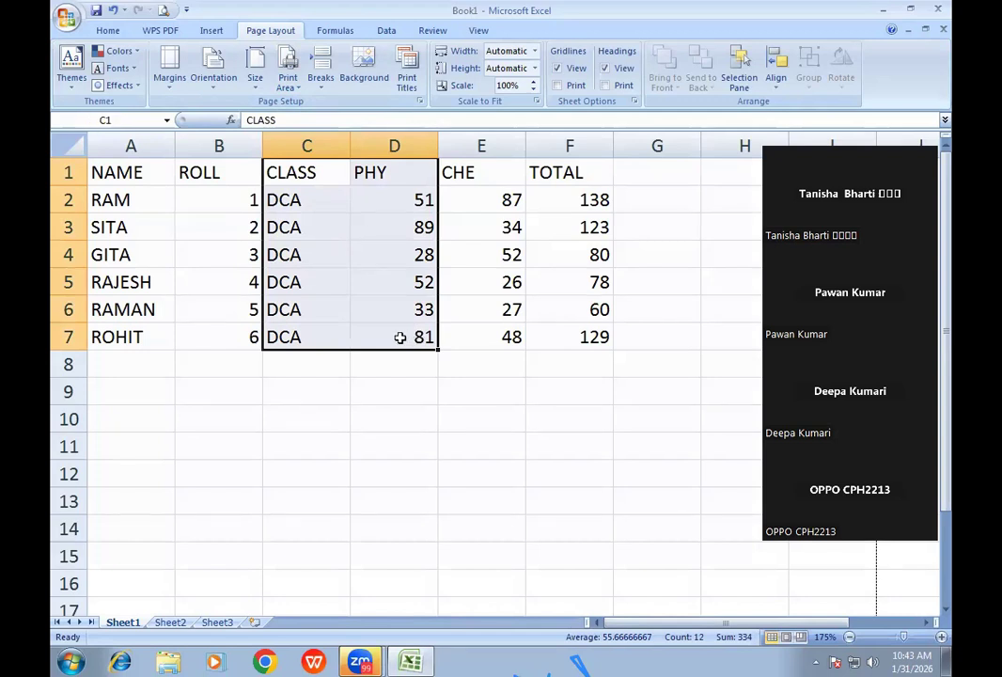
key(ctrl+p)
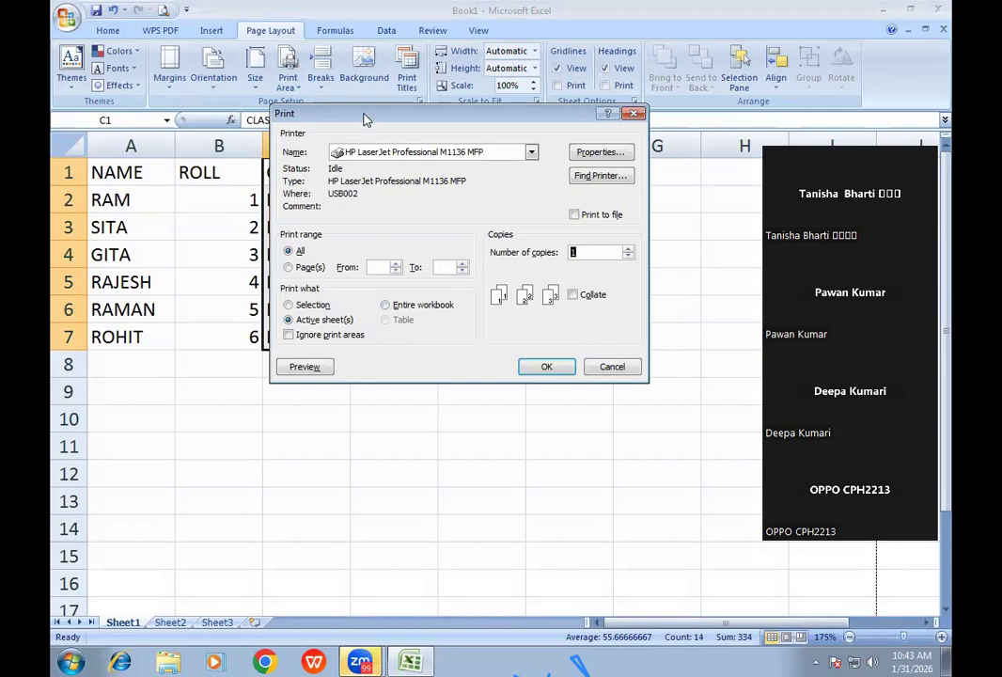
drag(366, 119, 371, 146)
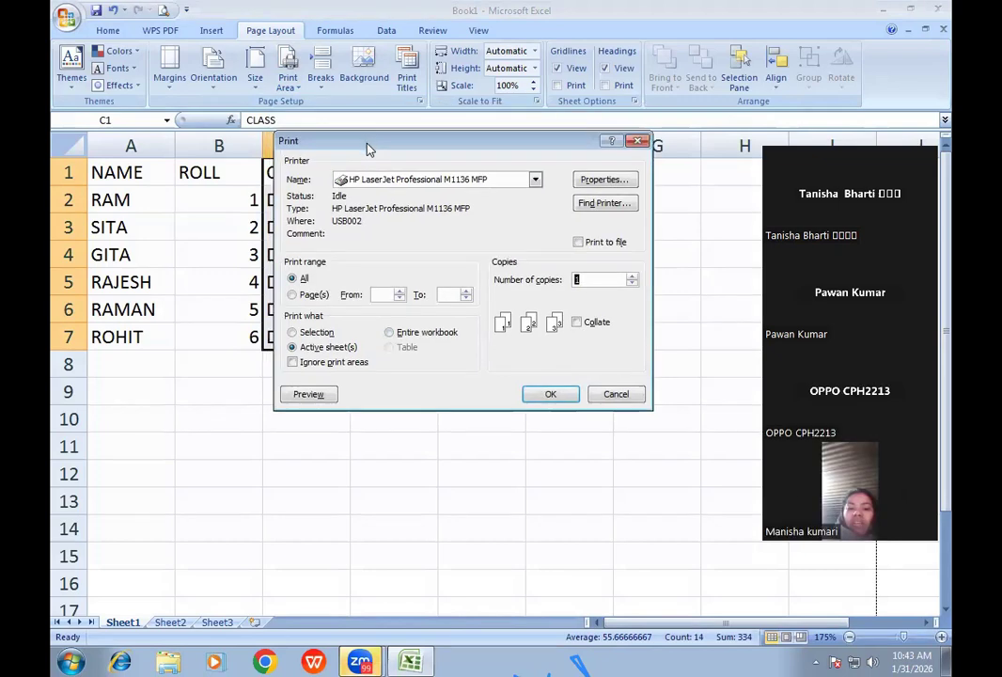
click(296, 333)
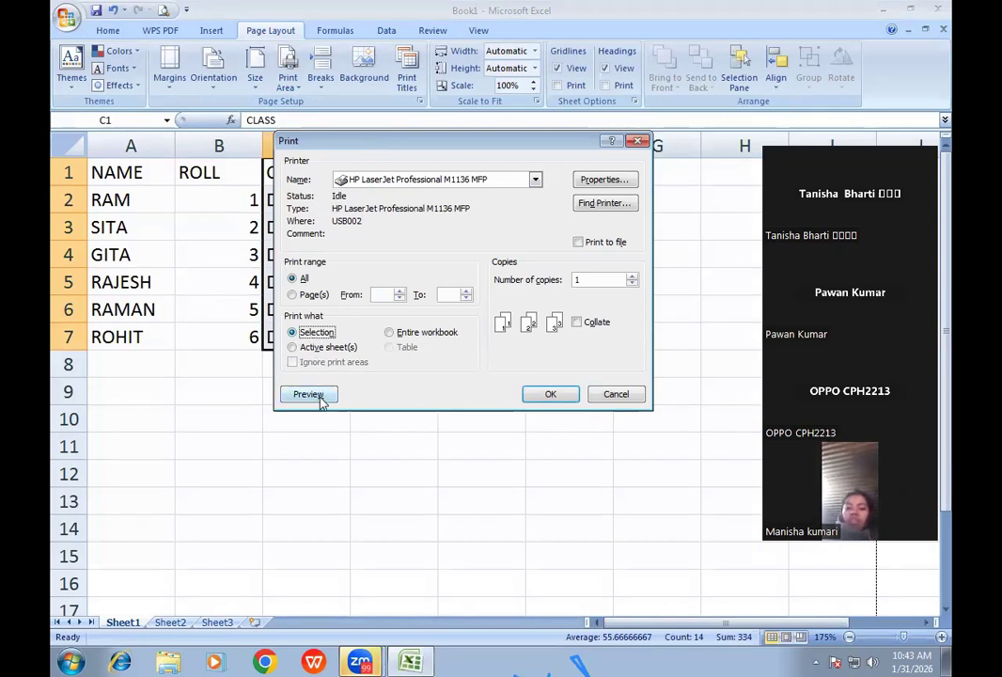
click(320, 397)
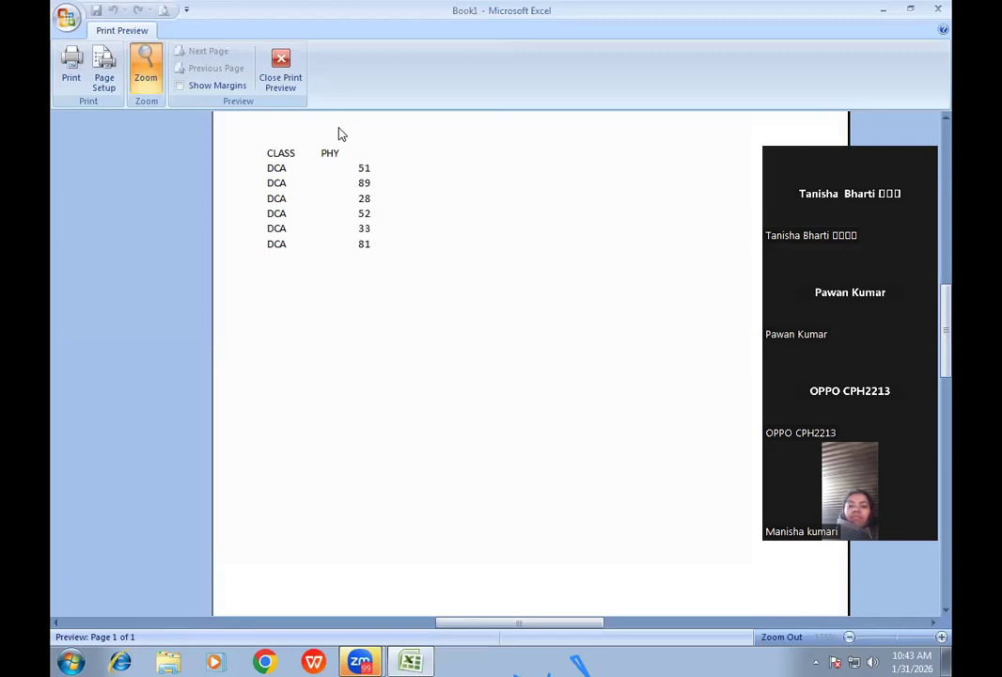
click(280, 84)
- Reselect C1:D7 and preview the selection-only printout once more
drag(300, 170, 398, 342)
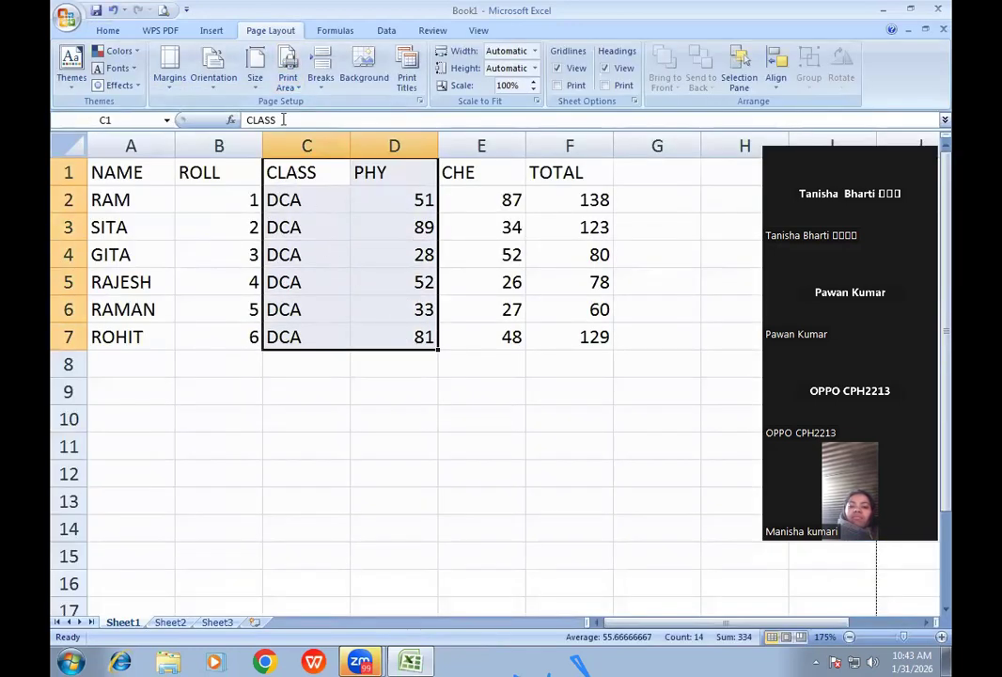
key(ctrl+p)
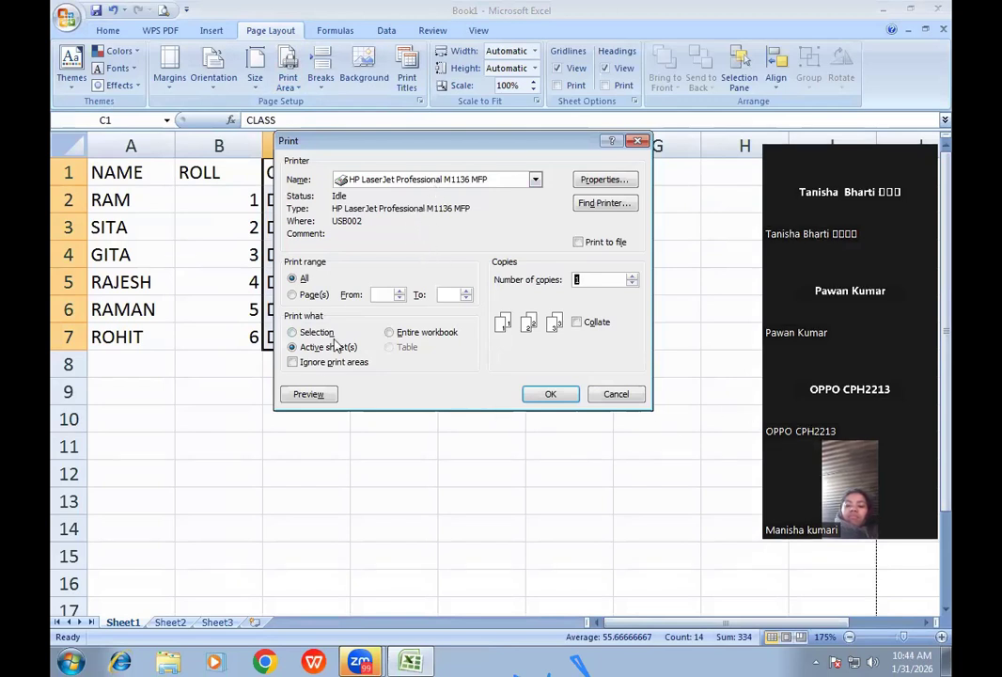
click(292, 332)
click(311, 396)
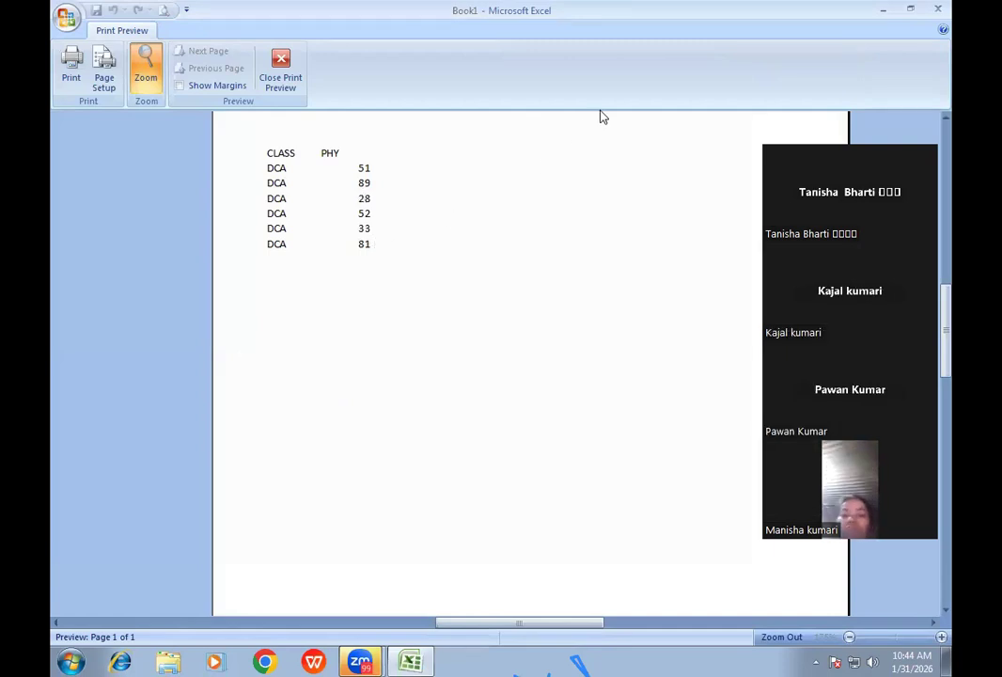
click(278, 77)
click(380, 281)
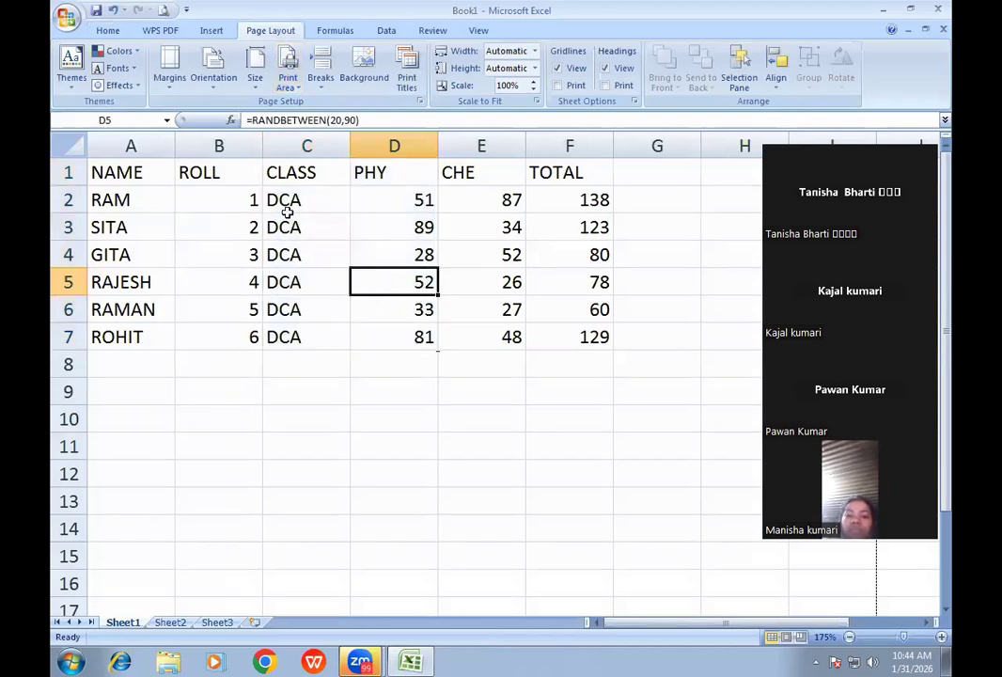
drag(290, 178, 391, 326)
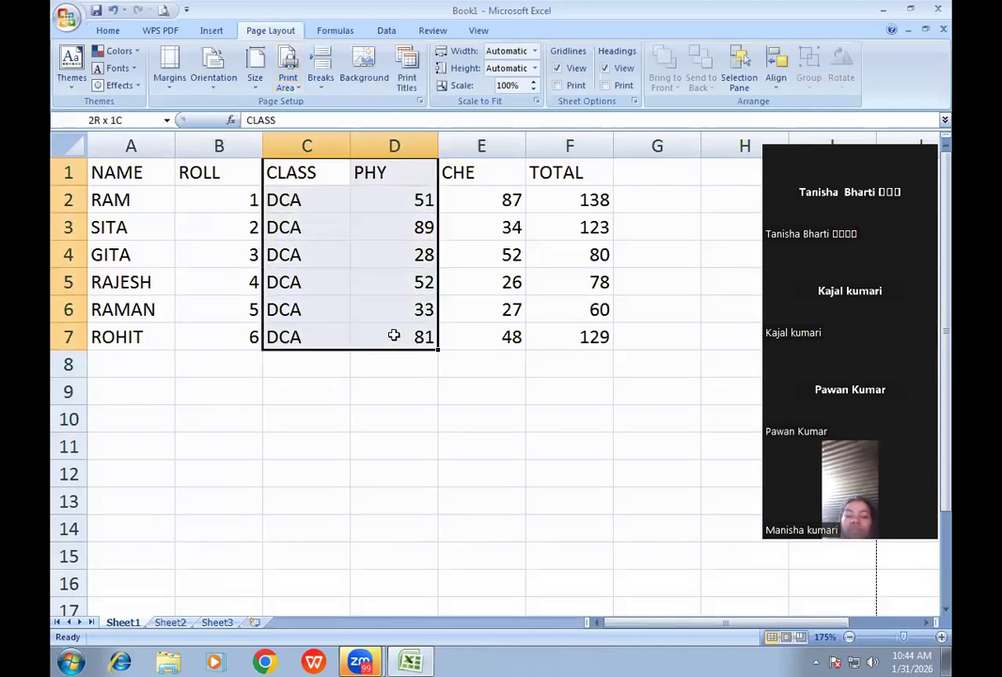
click(287, 83)
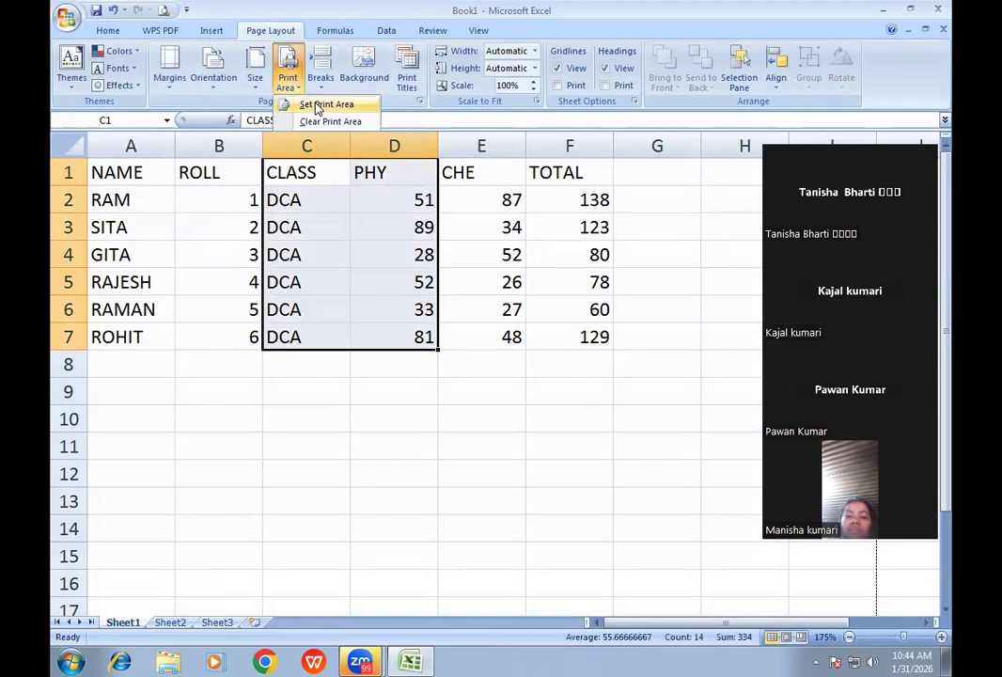
click(317, 105)
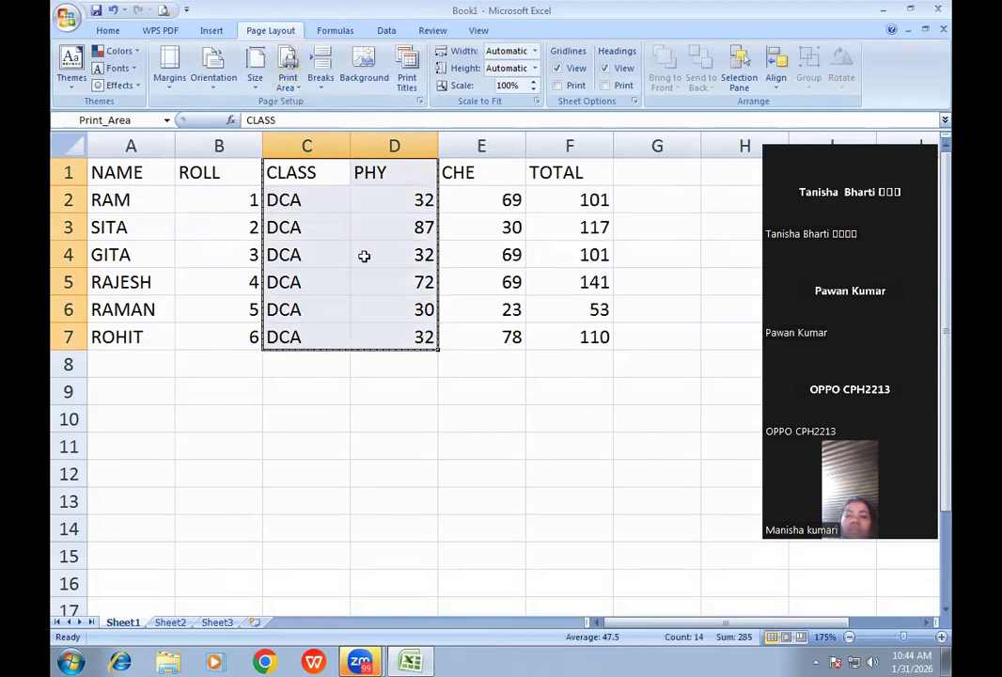
click(163, 10)
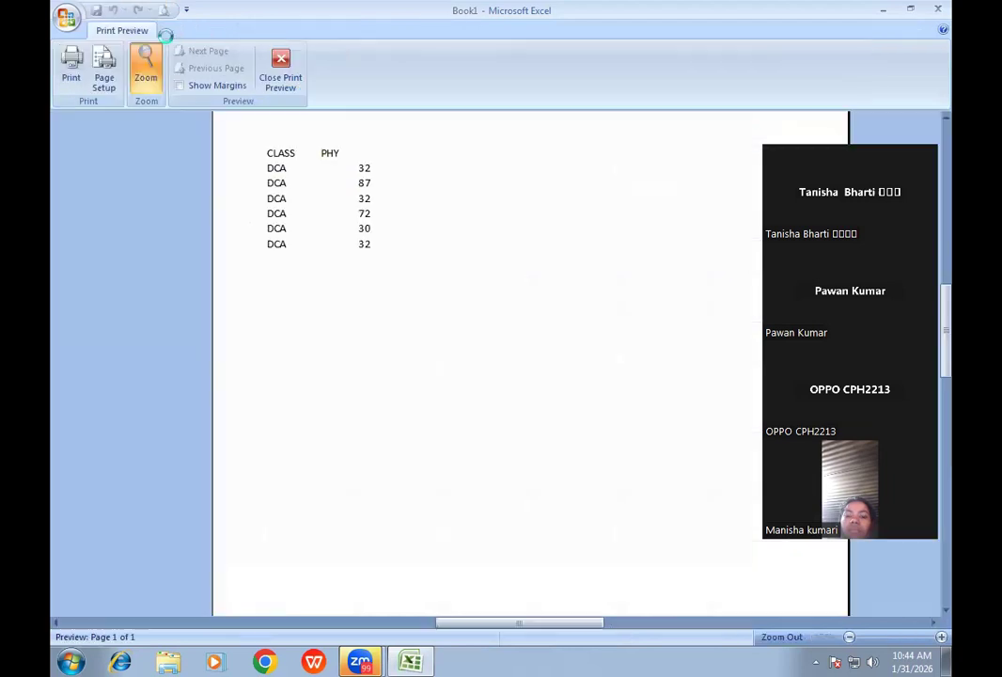
click(281, 70)
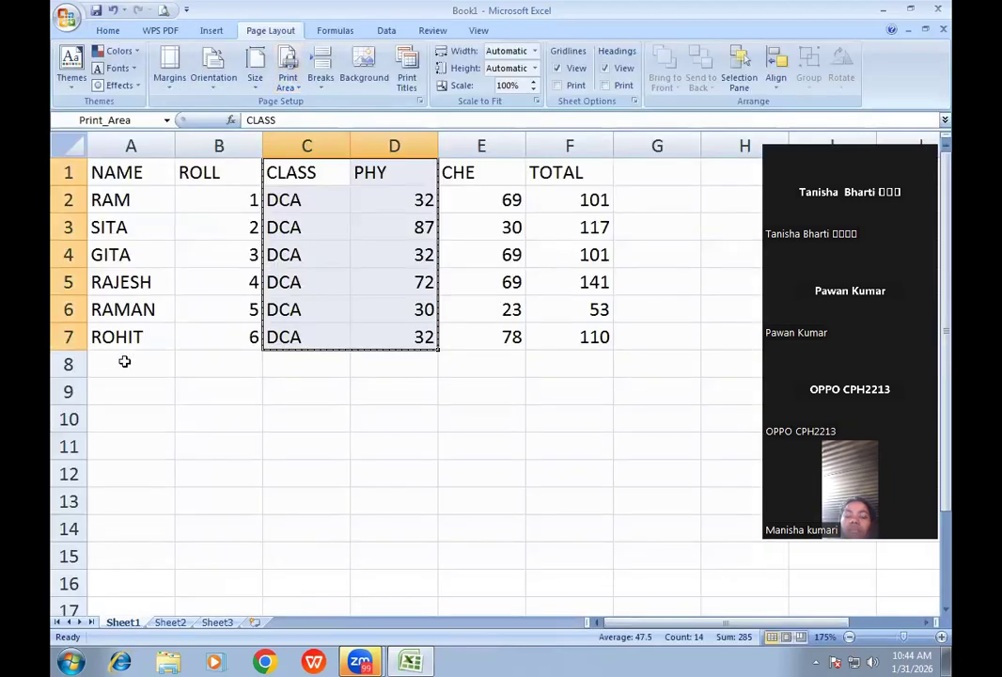
click(312, 251)
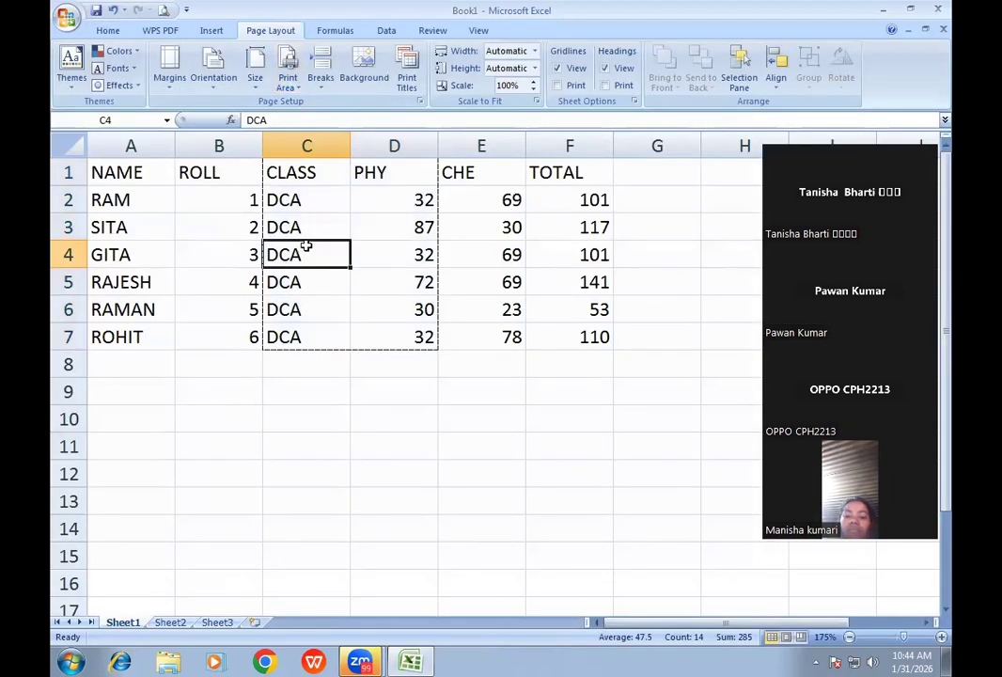
click(291, 87)
click(325, 121)
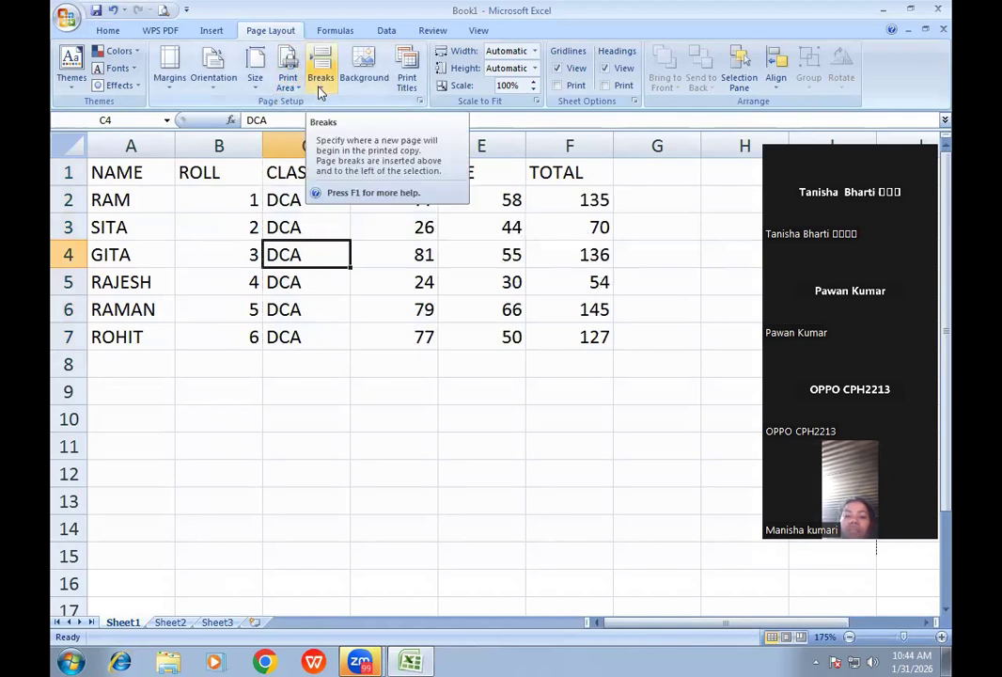
- Insert a page break at cell C4 and page through the split printout in preview
click(165, 10)
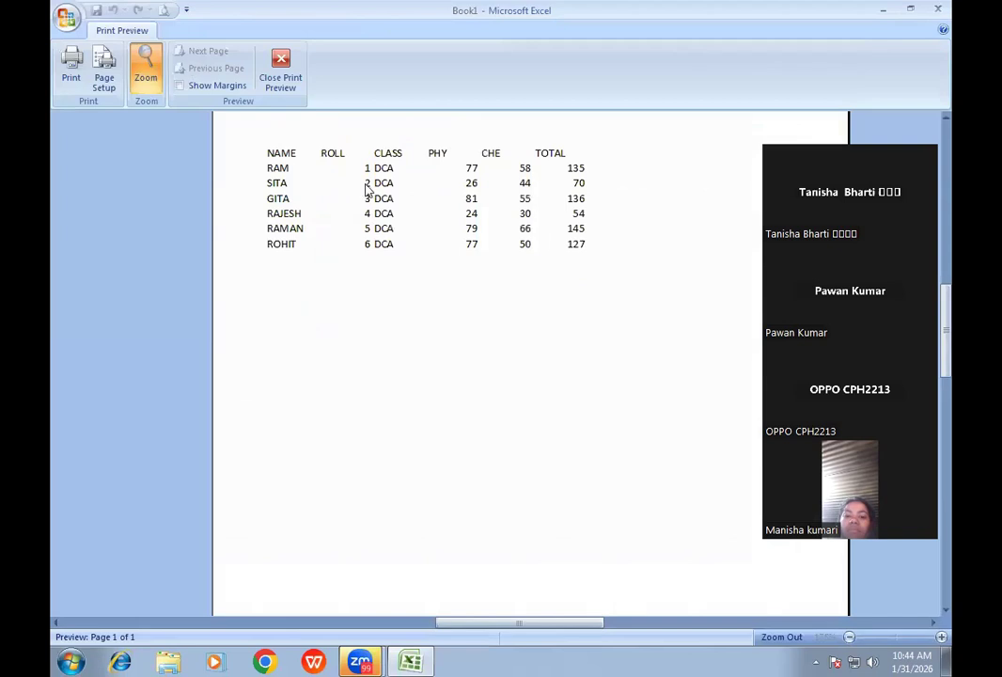
click(283, 83)
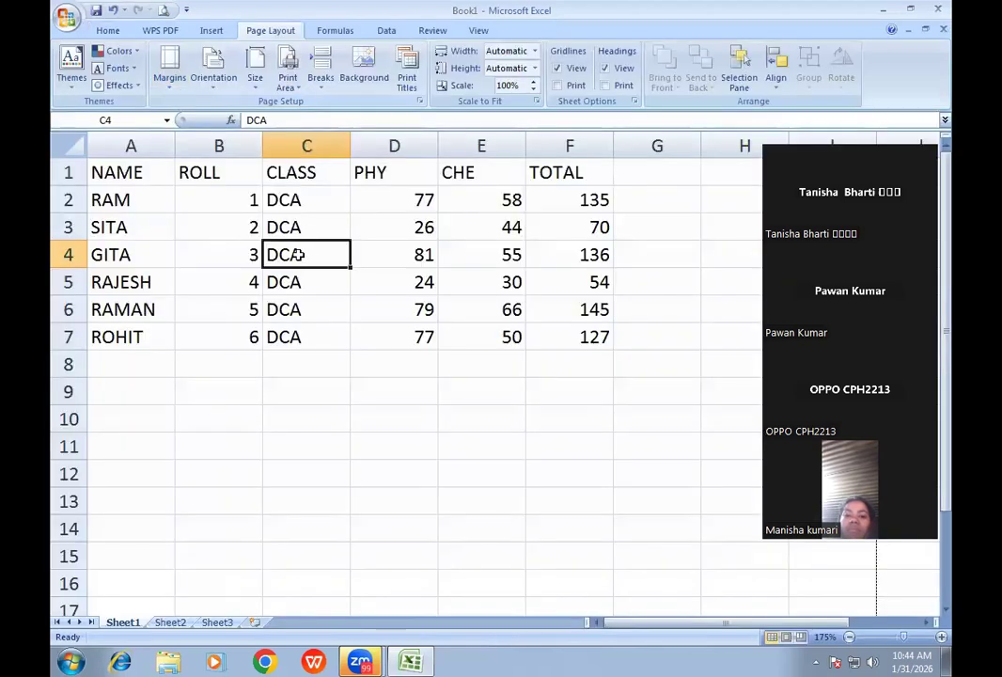
click(320, 85)
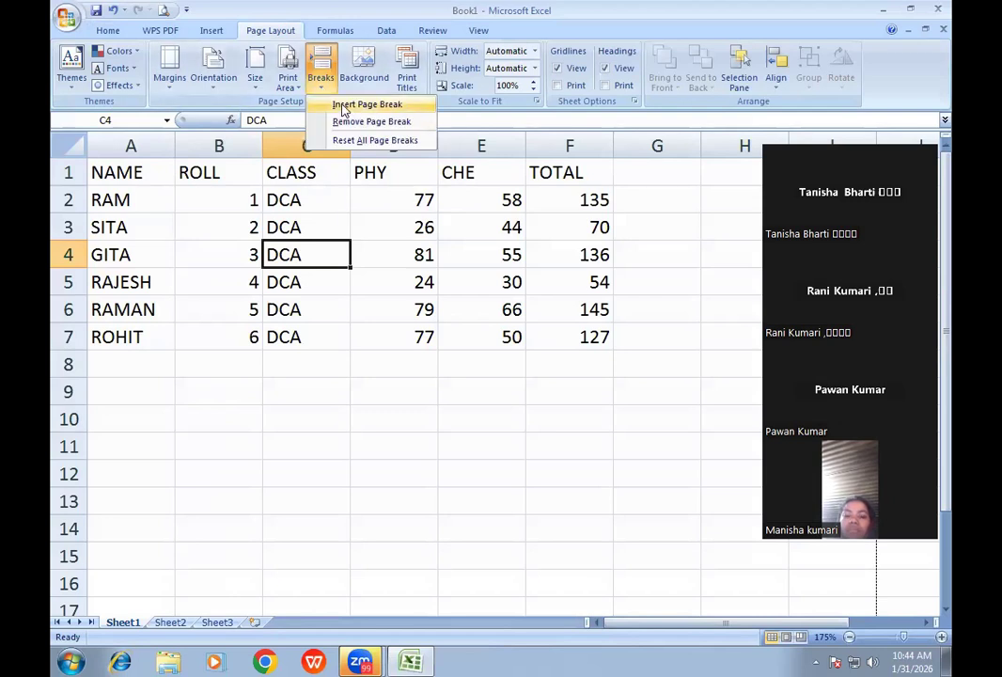
click(344, 107)
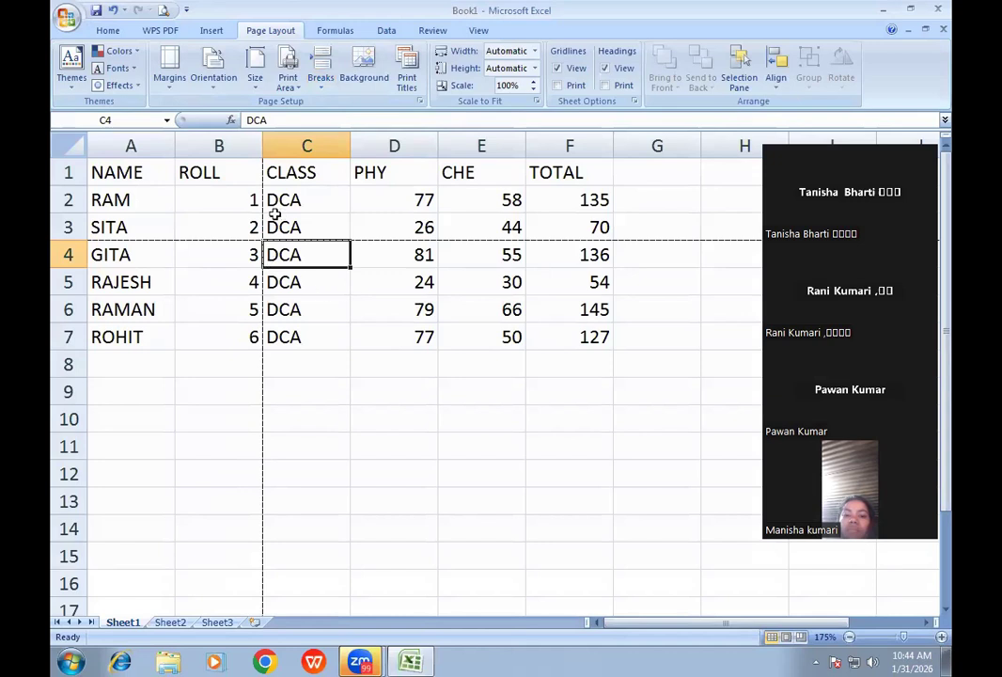
click(164, 11)
click(209, 51)
click(208, 52)
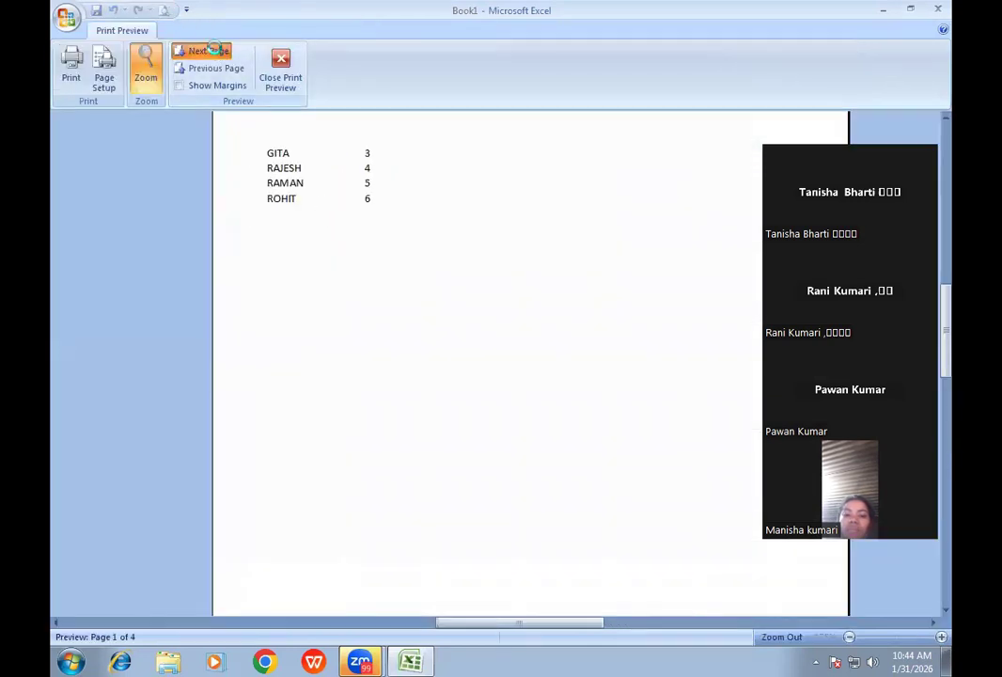
click(209, 52)
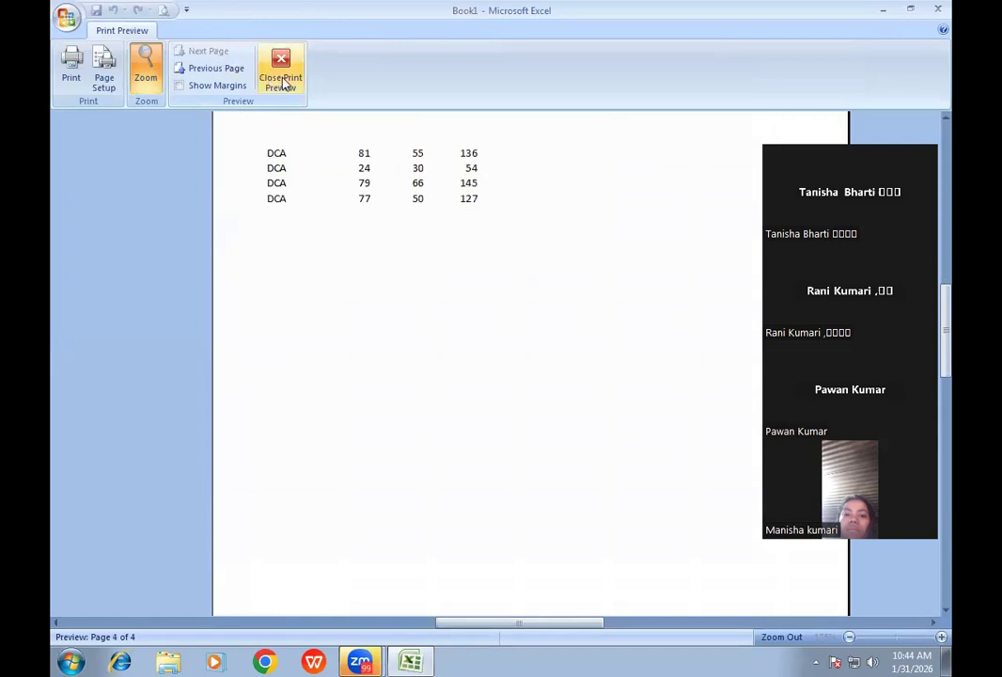
click(284, 82)
- Insert page breaks at cell D6 and check the nine-page preview
click(334, 337)
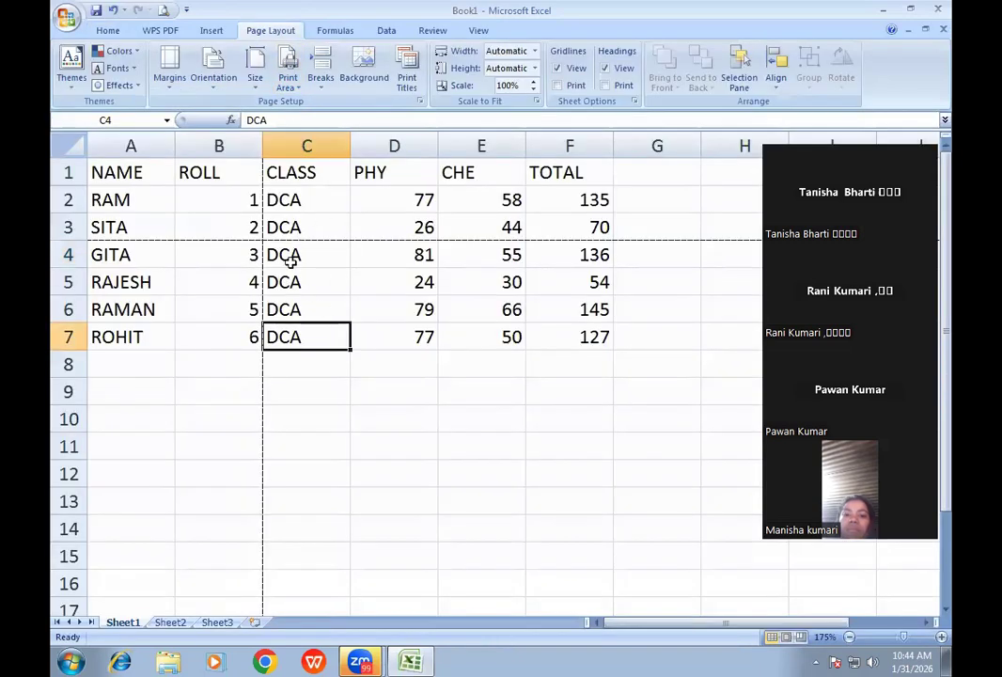
click(290, 261)
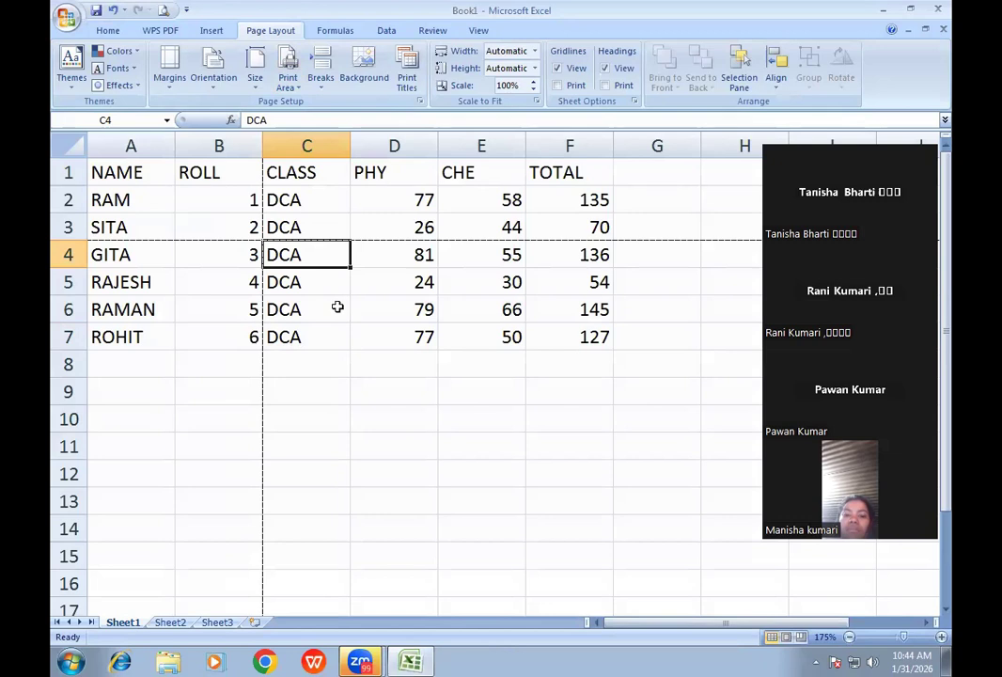
click(394, 307)
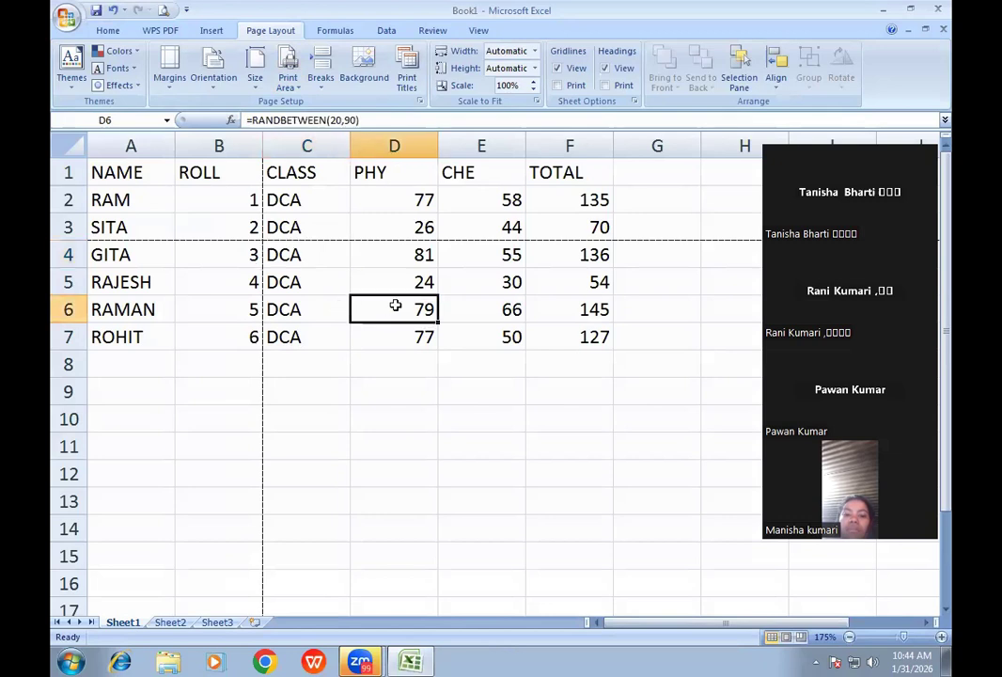
click(324, 92)
click(343, 104)
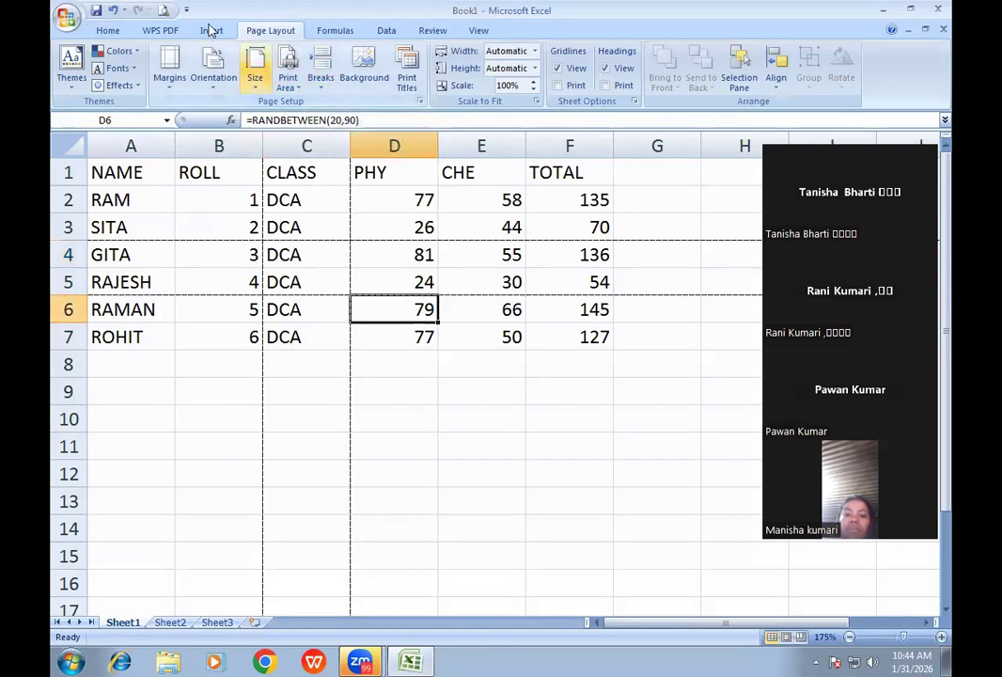
click(163, 10)
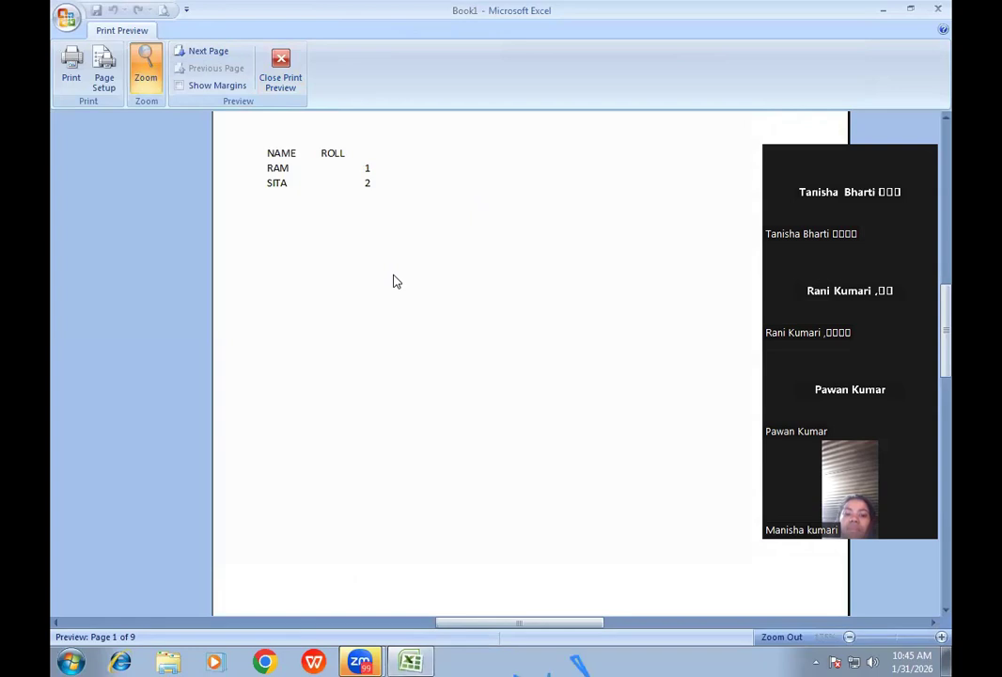
click(209, 52)
click(209, 52)
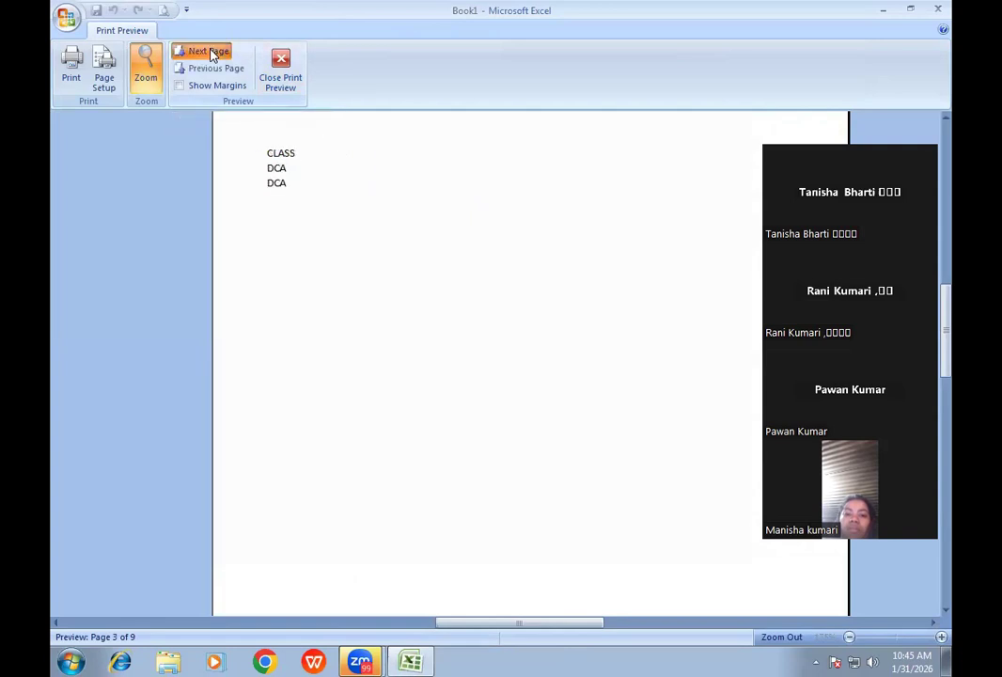
click(209, 51)
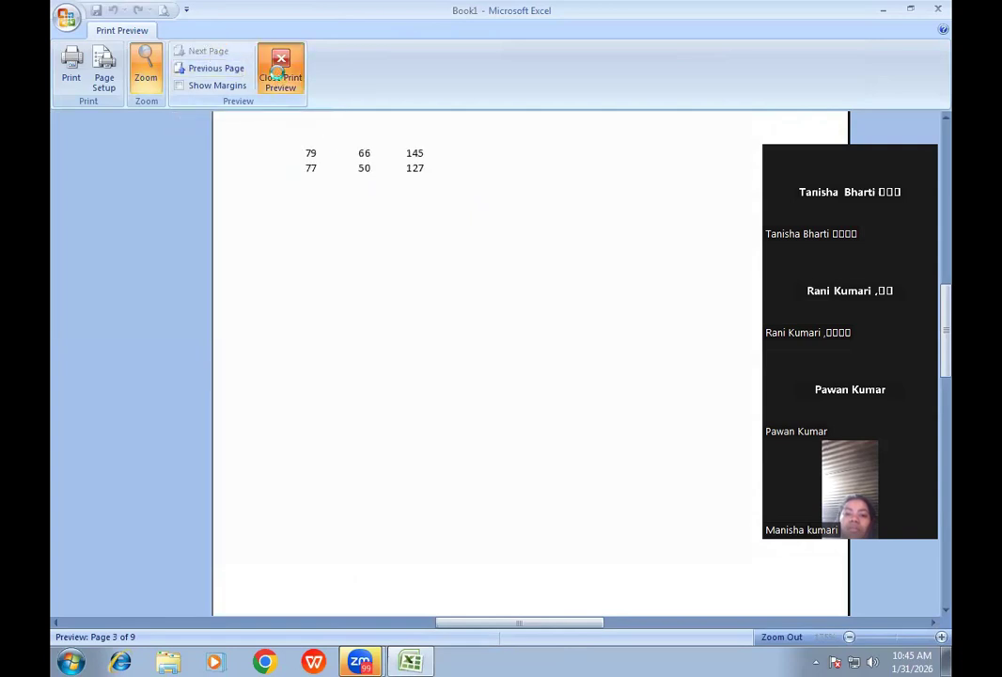
click(280, 71)
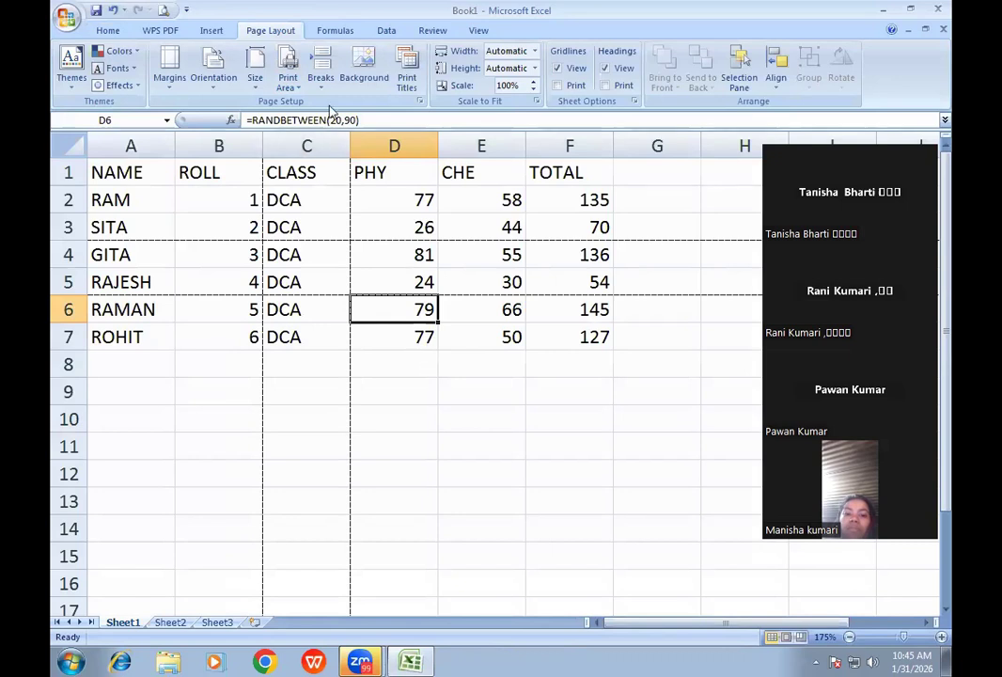
click(322, 83)
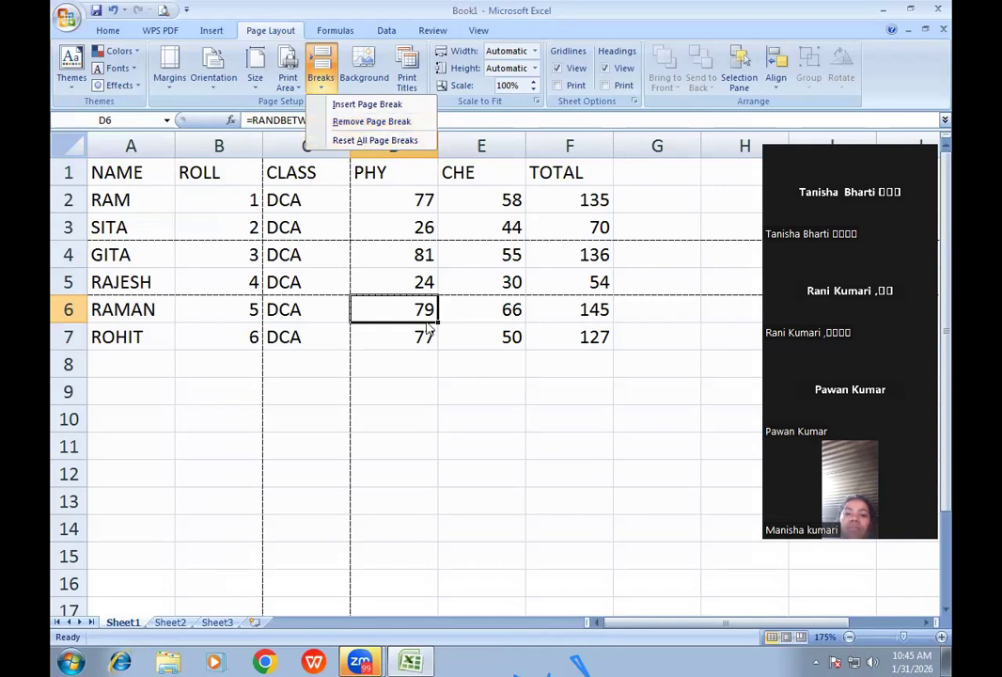
- Reset all page breaks and confirm in preview that the table prints on one page
click(357, 140)
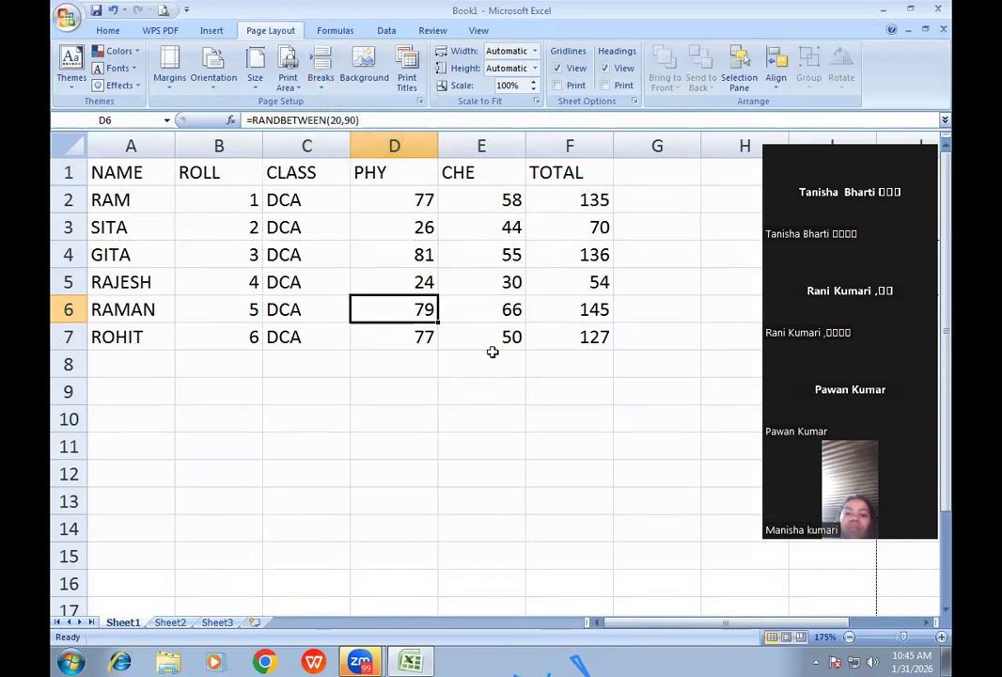
click(163, 10)
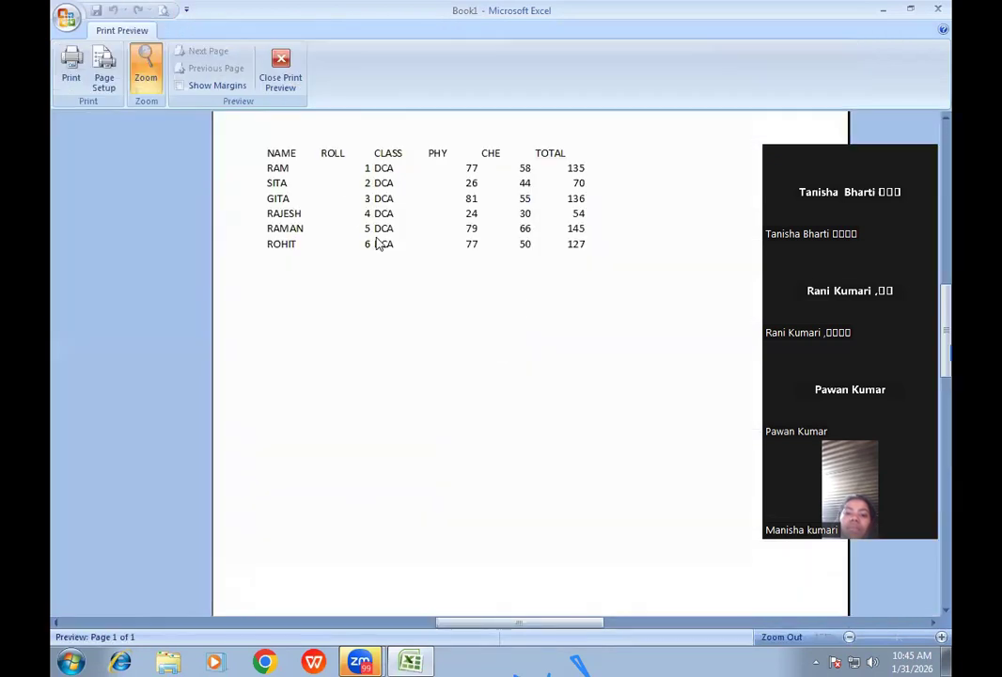
click(285, 80)
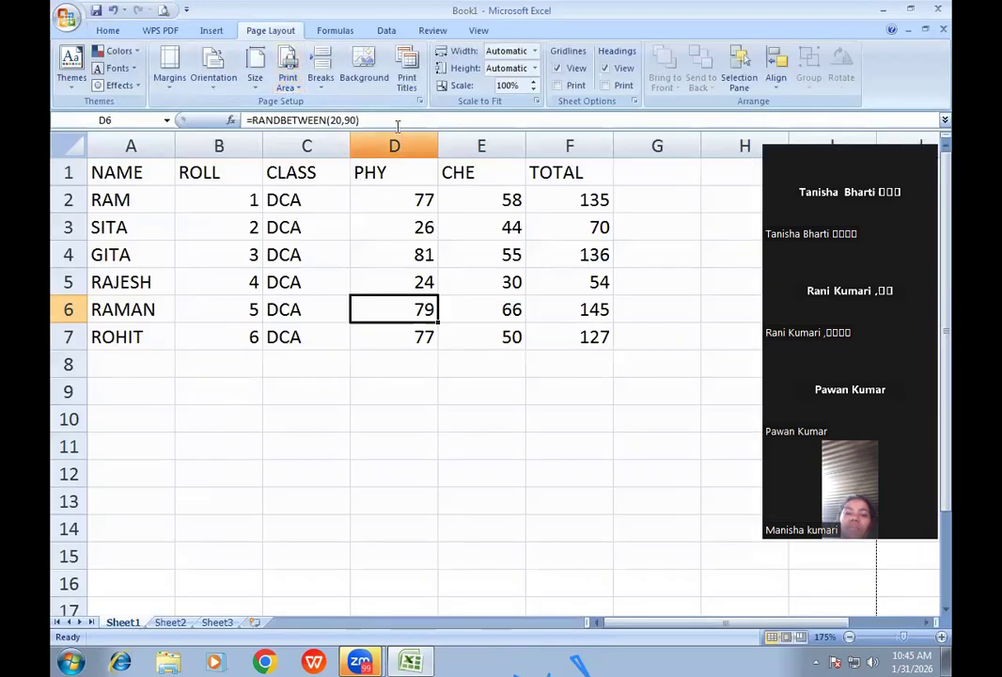
click(364, 83)
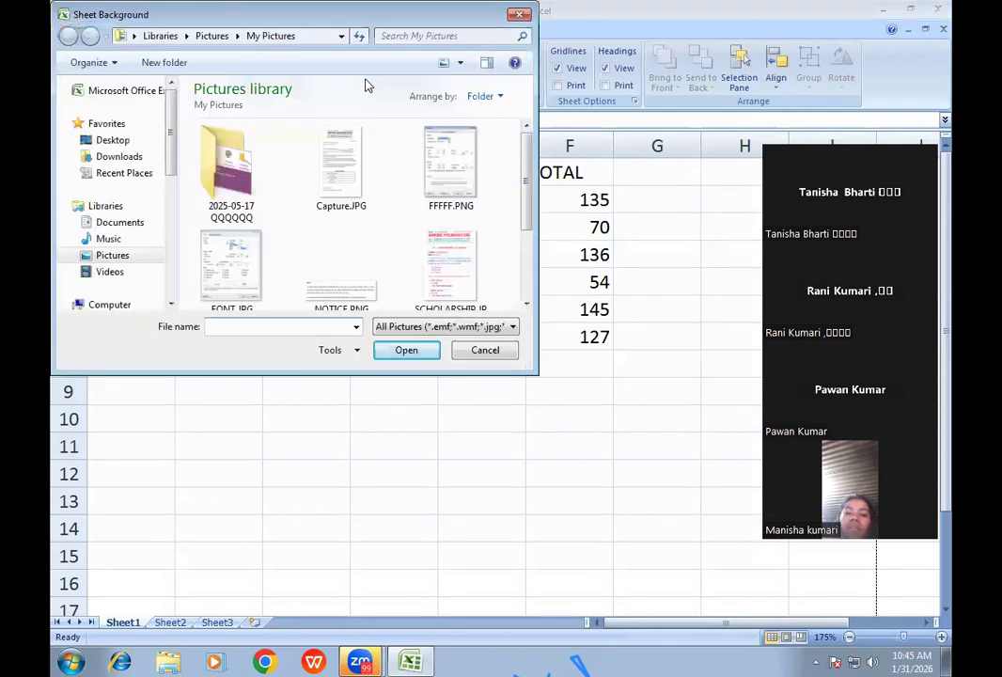
click(114, 256)
double_click(336, 181)
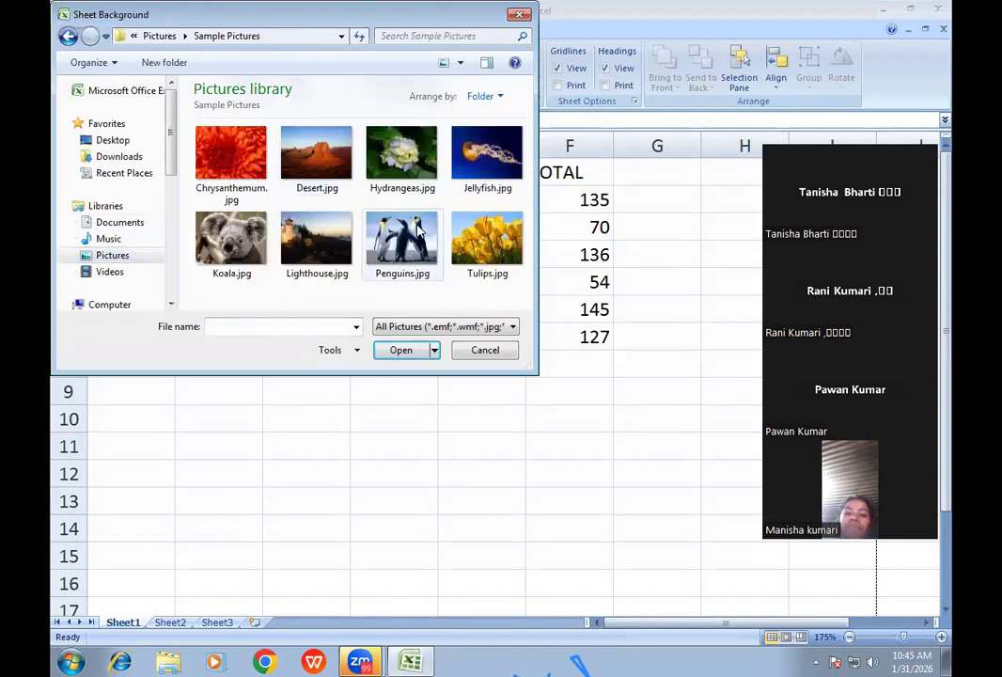
double_click(415, 223)
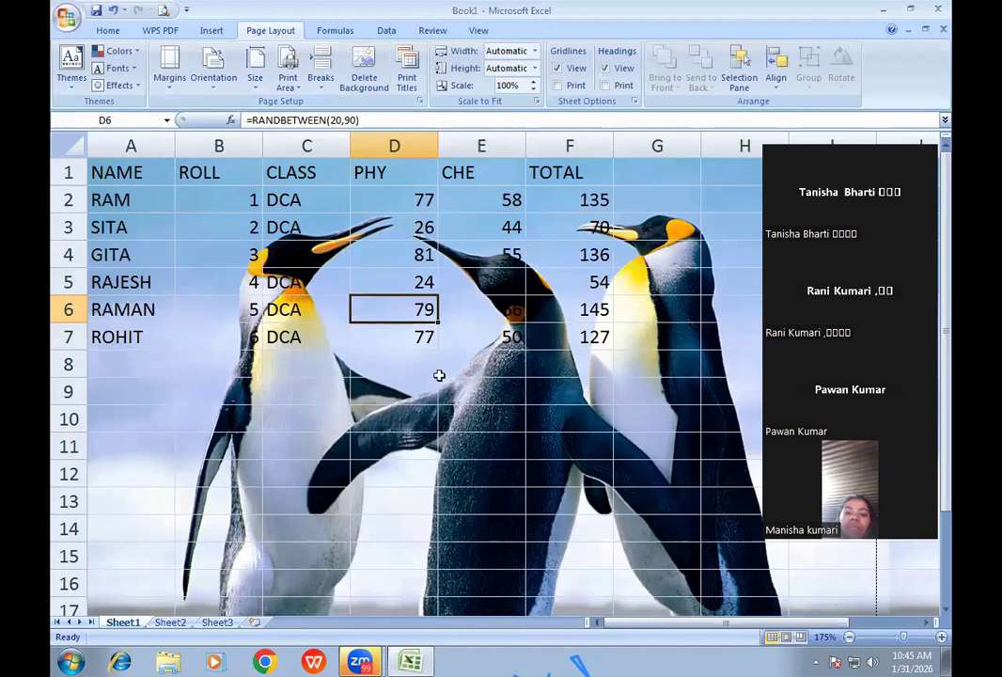
click(163, 11)
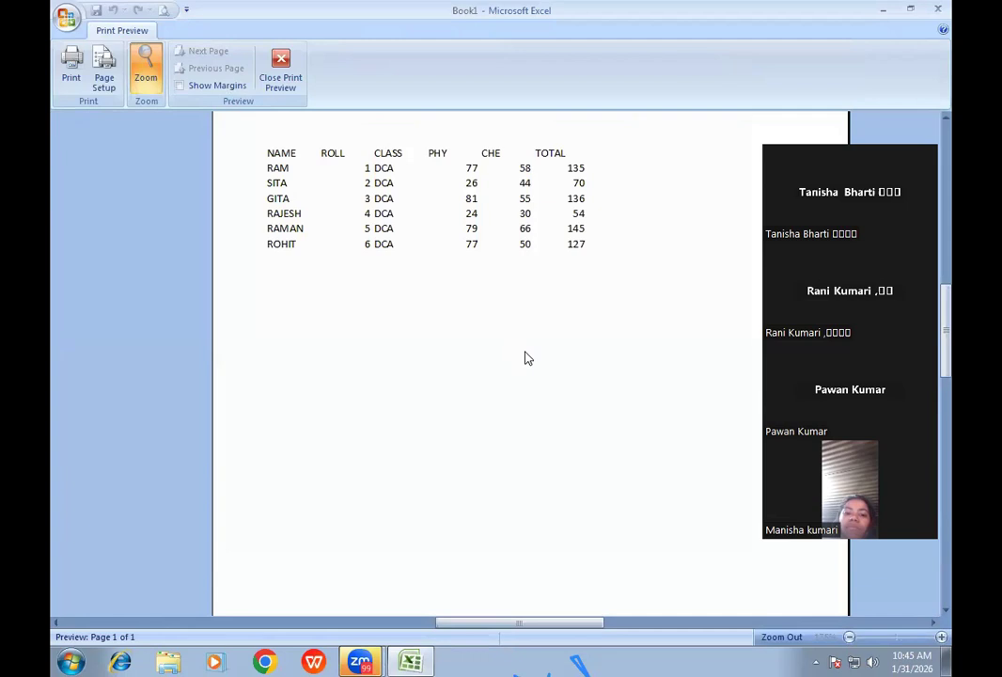
click(276, 70)
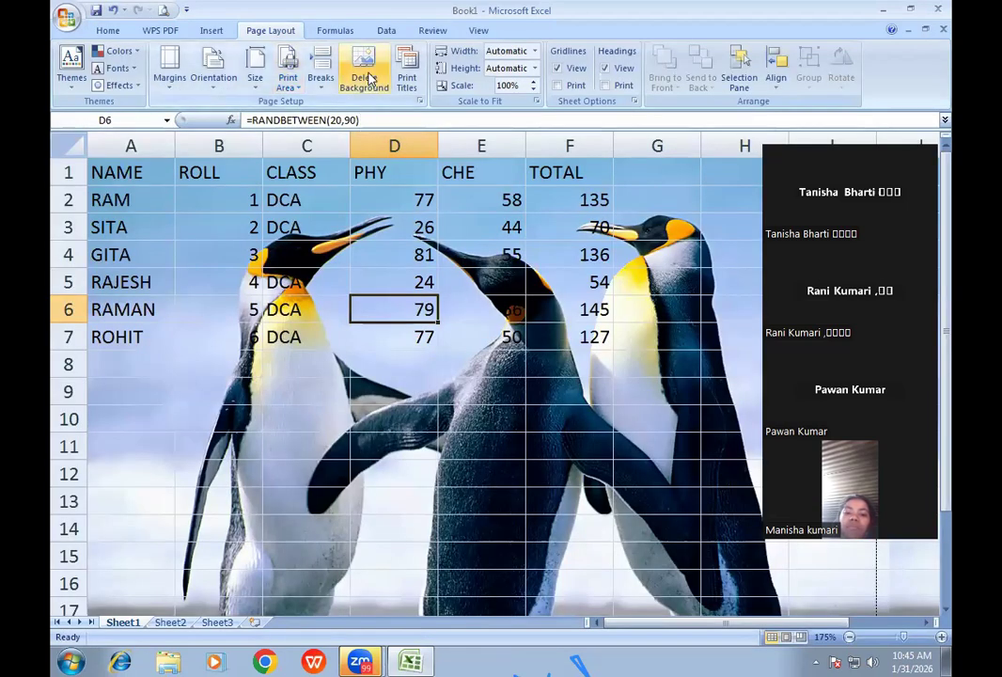
click(369, 80)
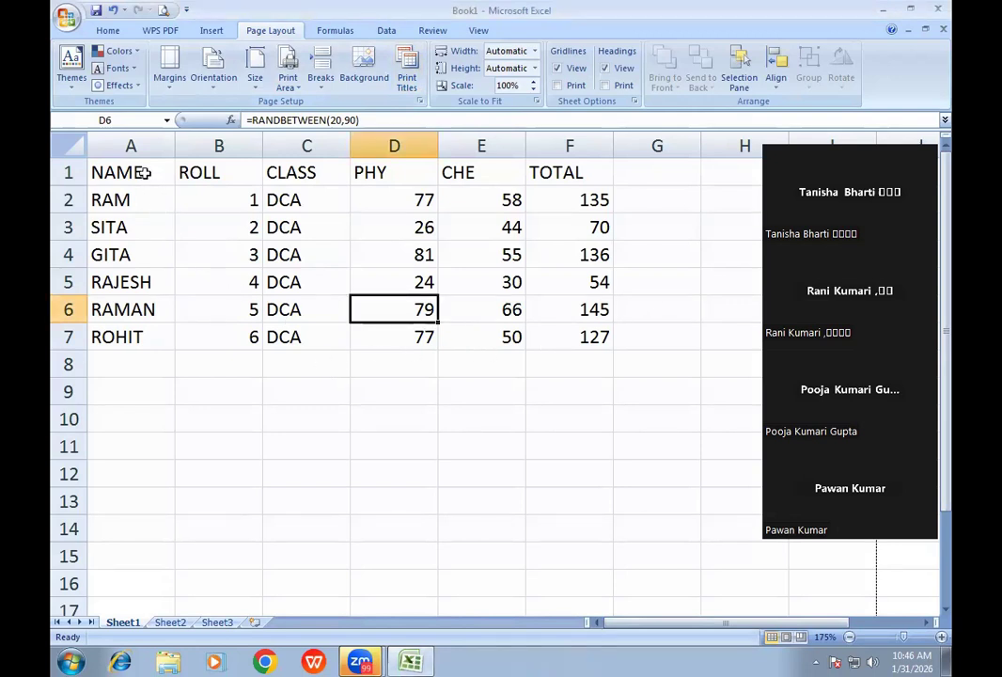
- Fill A8:A58 with filler text and view page 2 of the print preview
click(126, 360)
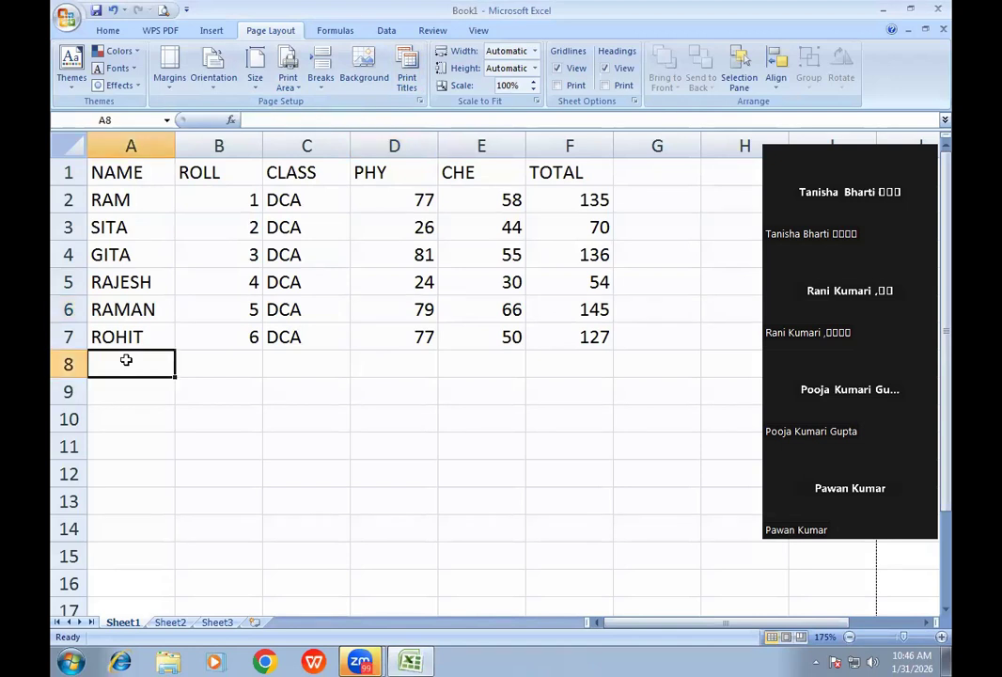
text(D FSA SA FAS F SAFASFAS FAS )
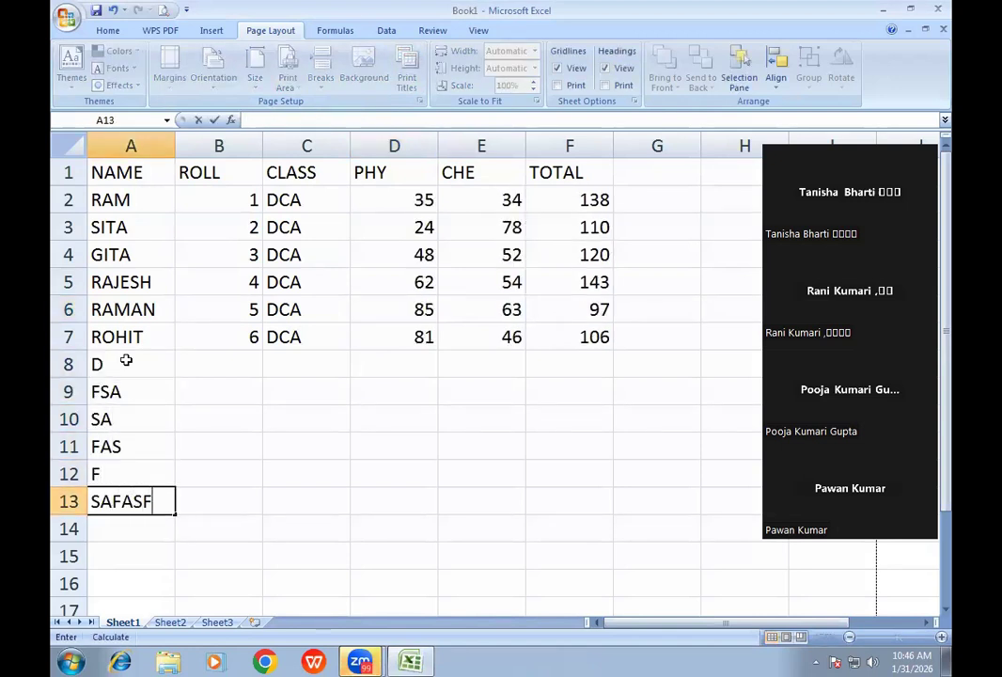
text(F)
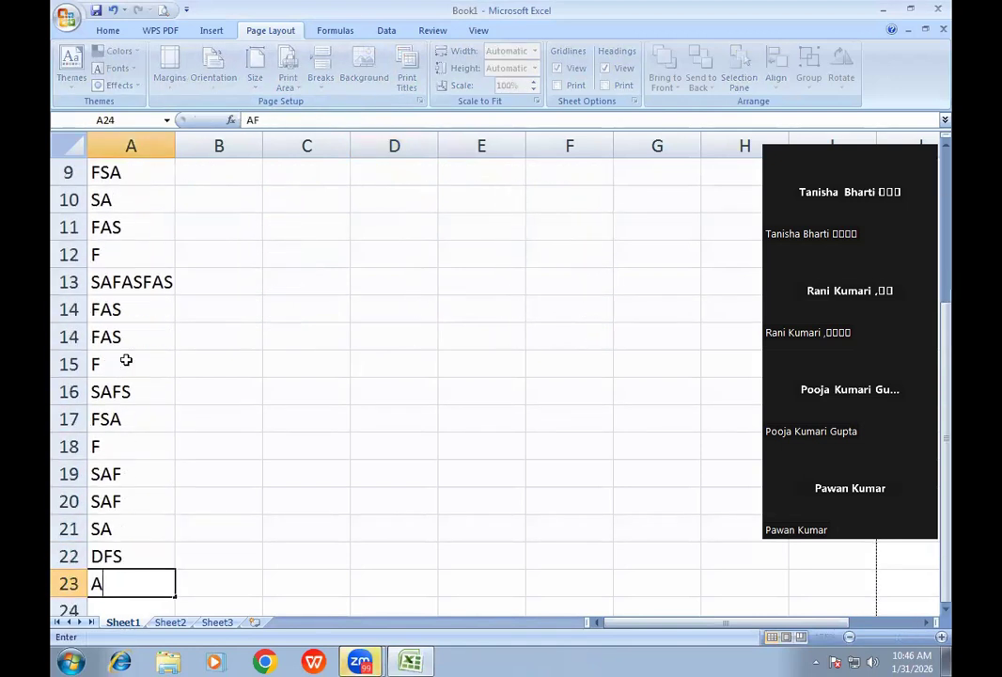
text( SAFS FSA F SAF SA DFS AF ASF SA FSA F S)
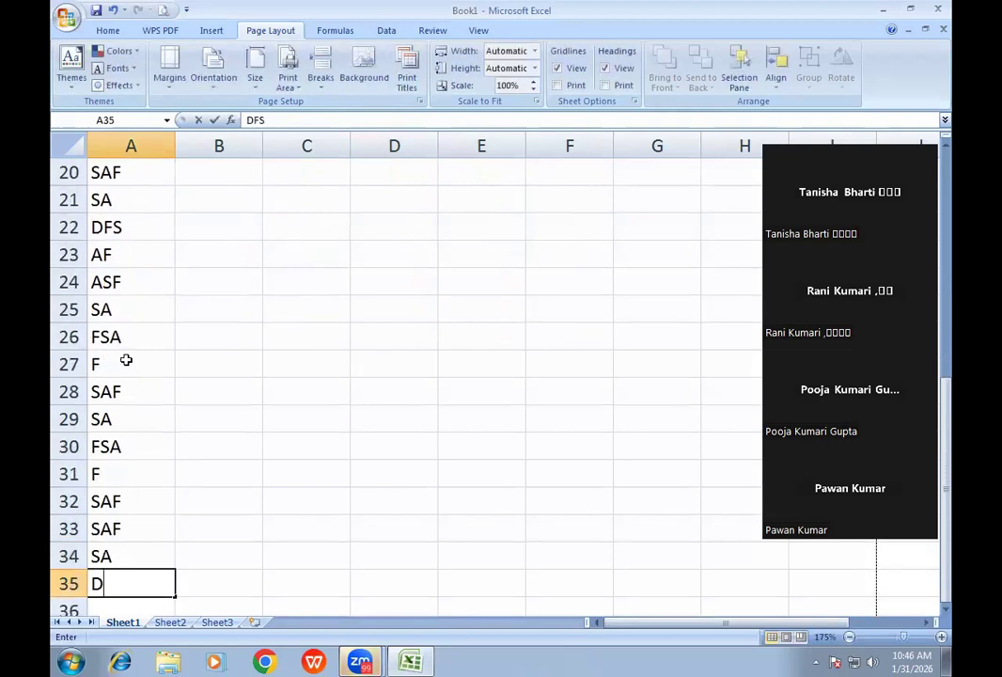
text(AF SA FSA F SAF SAF SA DFSA F SAF SA F)
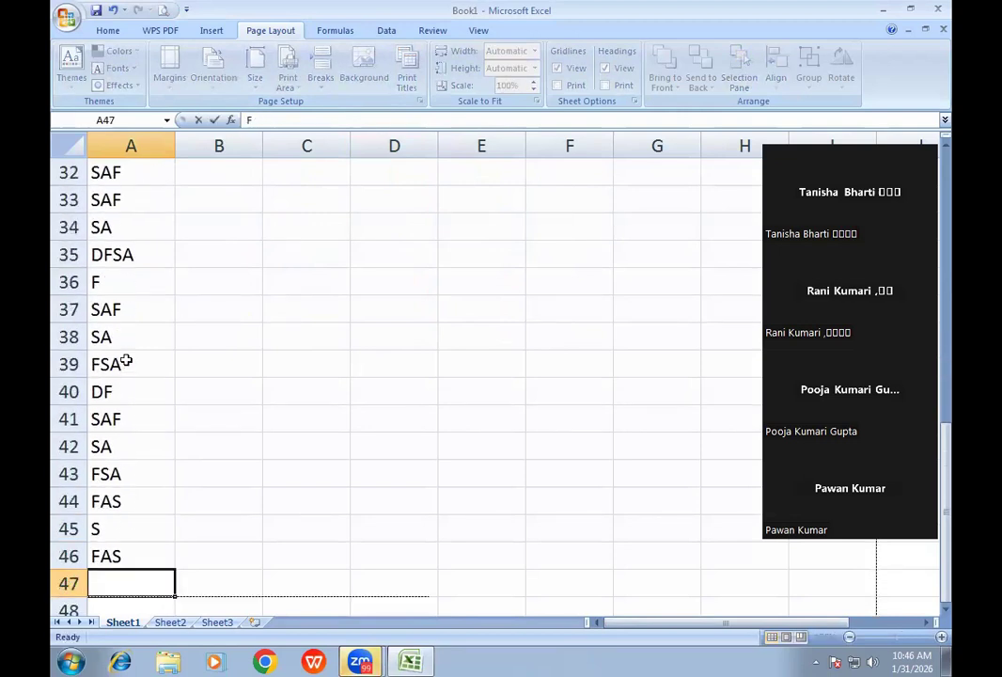
text(SA DF SAF SA FSA FAS S FAS F SAF SF ASF FAS F F SD F SFAS F SF)
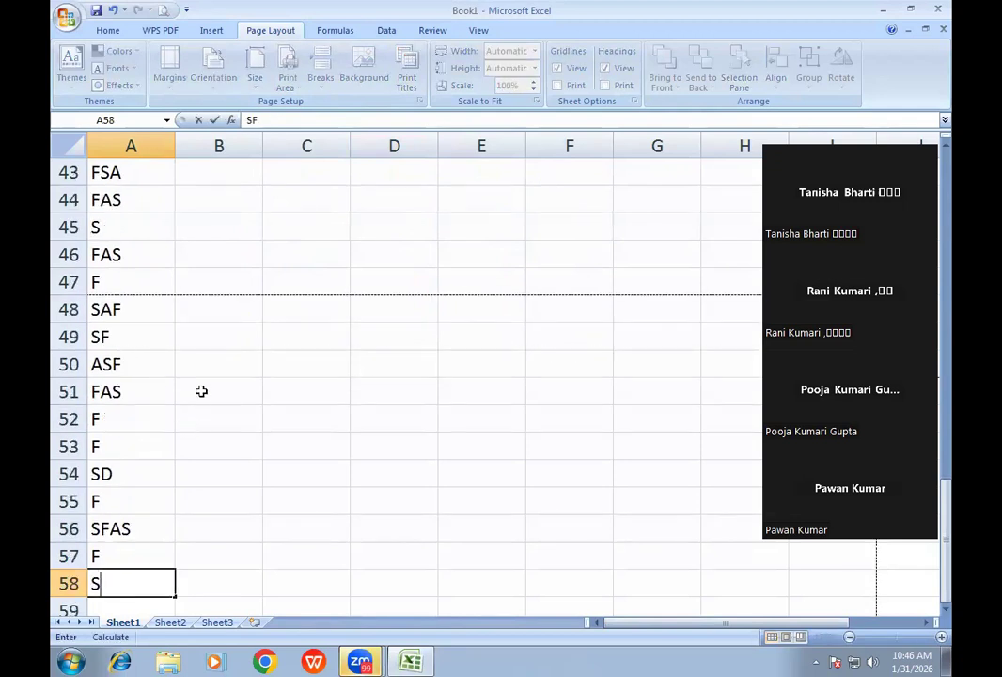
scroll(201, 391, up, 14)
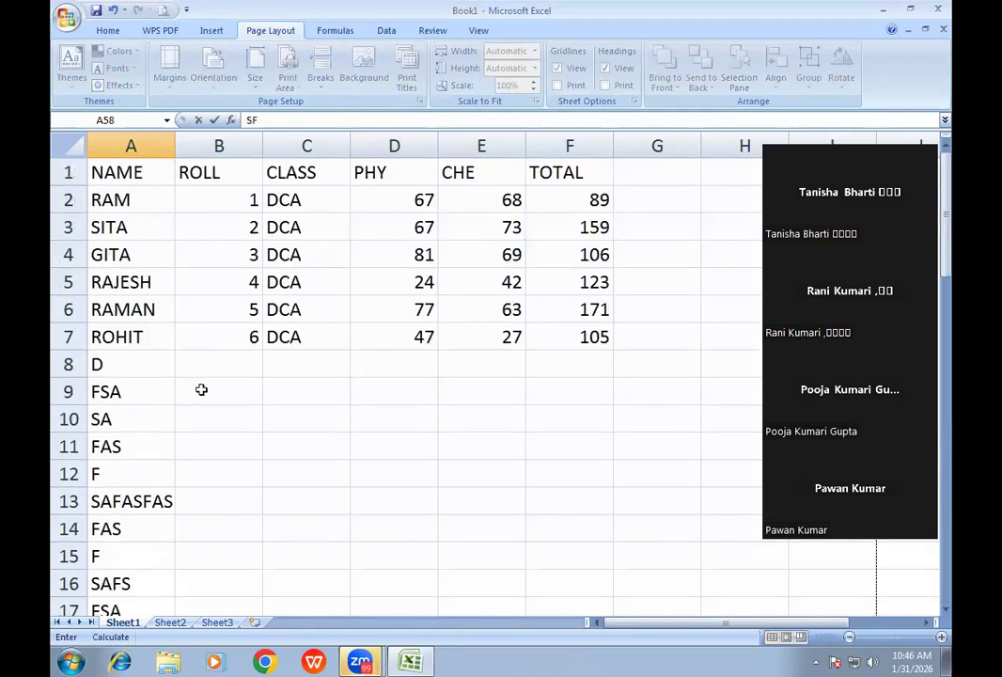
click(155, 199)
click(162, 11)
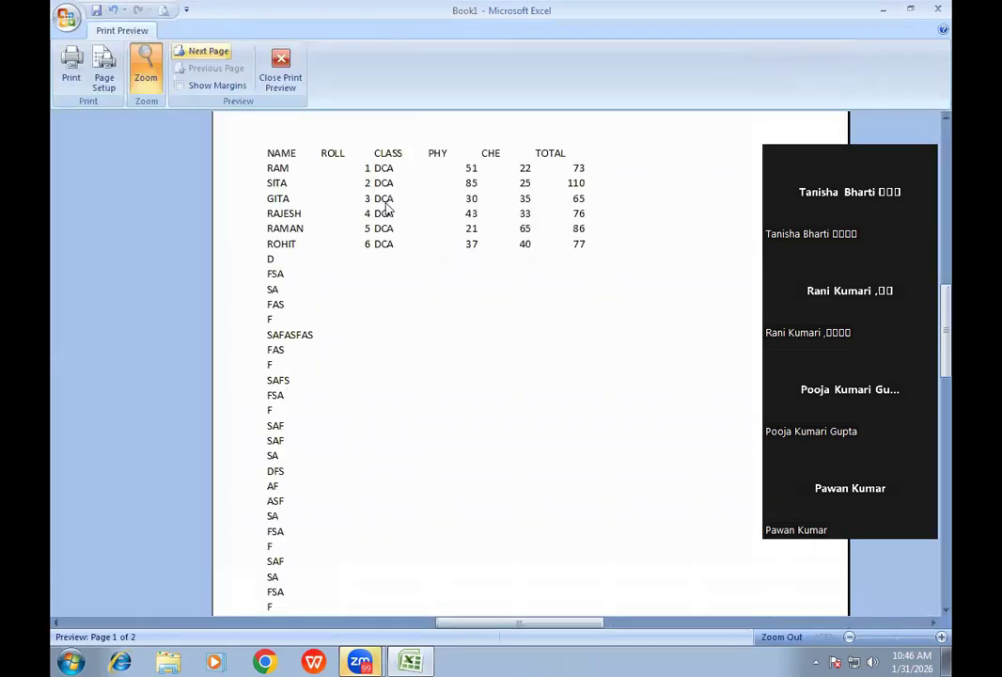
click(209, 52)
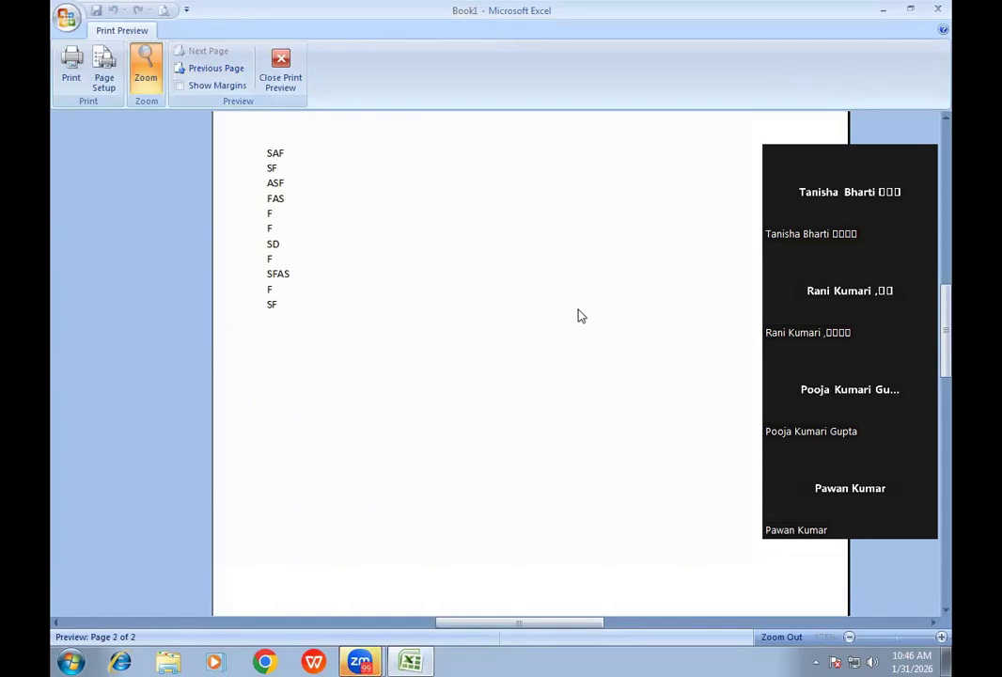
- Give the header row A1:F1 a yellow fill with bold red text
click(279, 84)
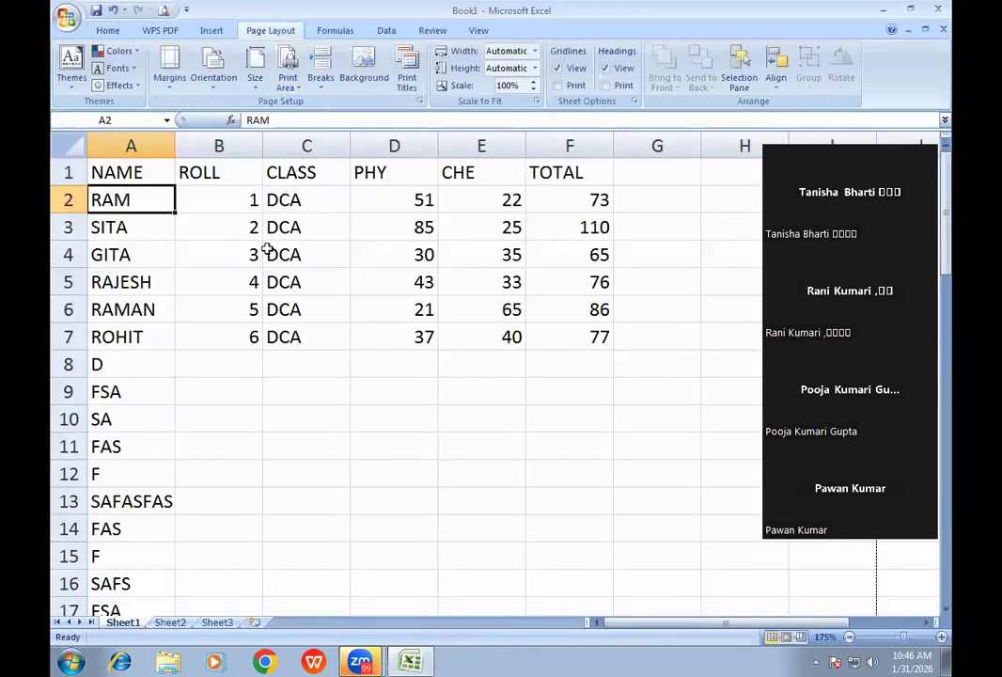
drag(139, 175, 529, 173)
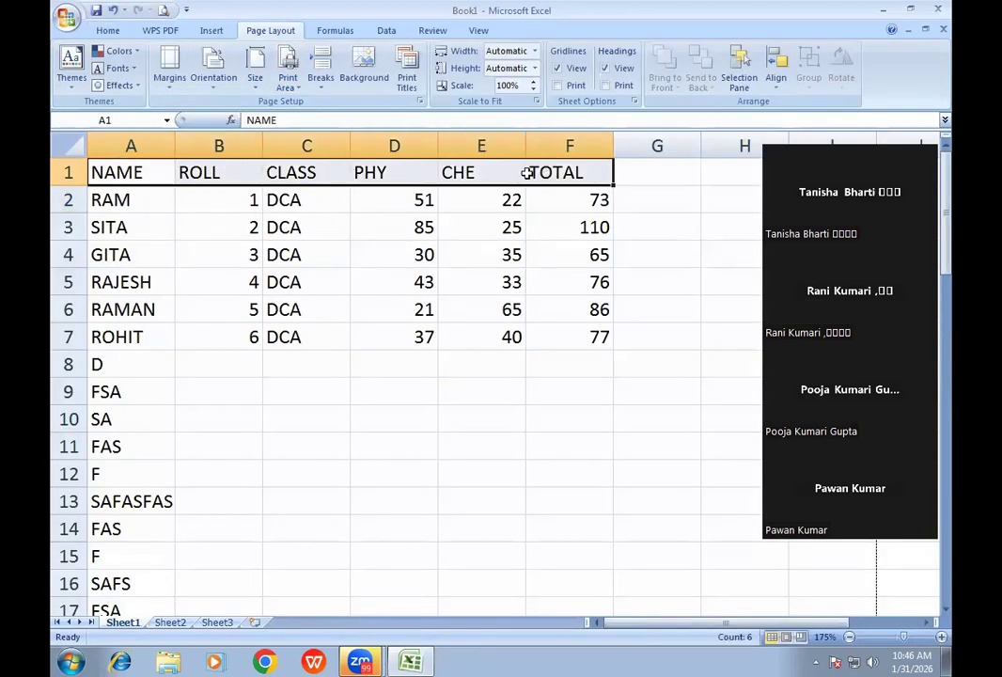
click(115, 31)
click(217, 80)
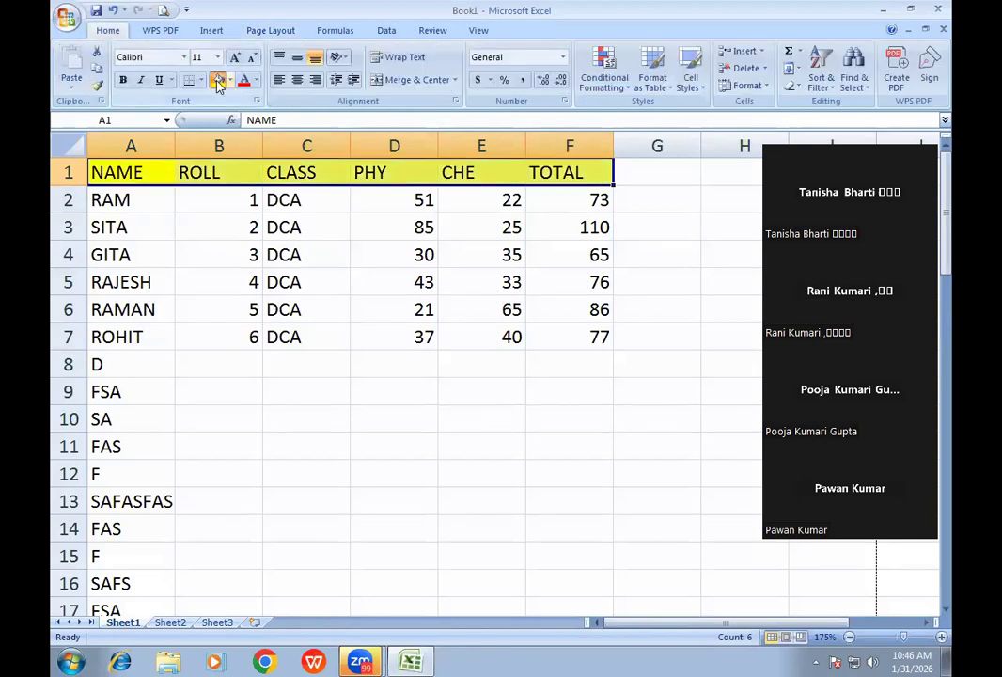
click(243, 82)
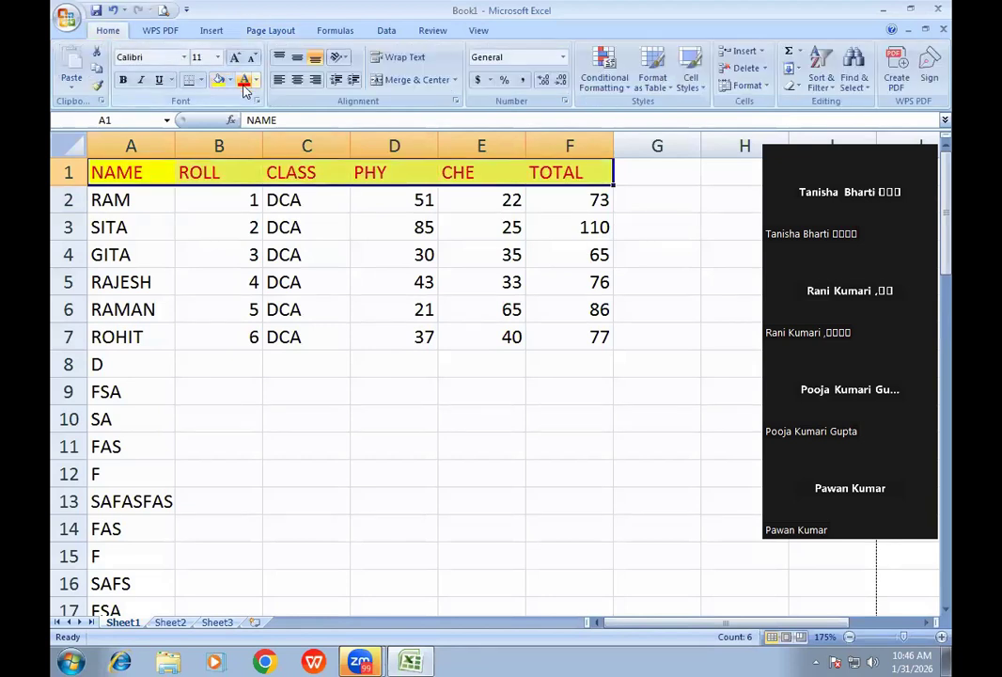
click(121, 82)
scroll(321, 291, down, 13)
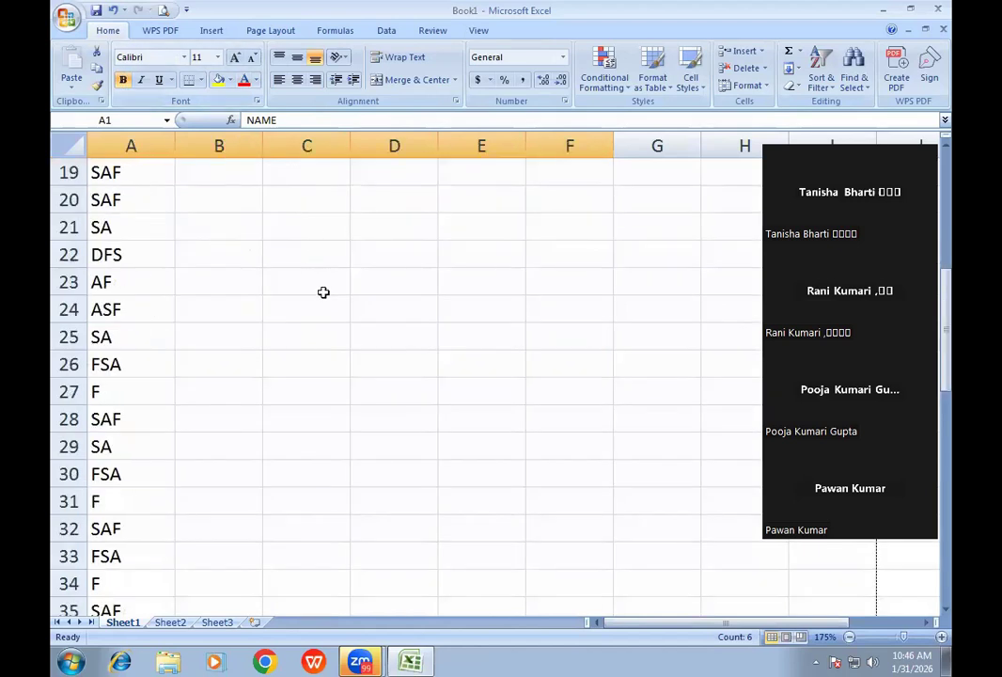
scroll(195, 320, down, 2)
scroll(313, 311, up, 15)
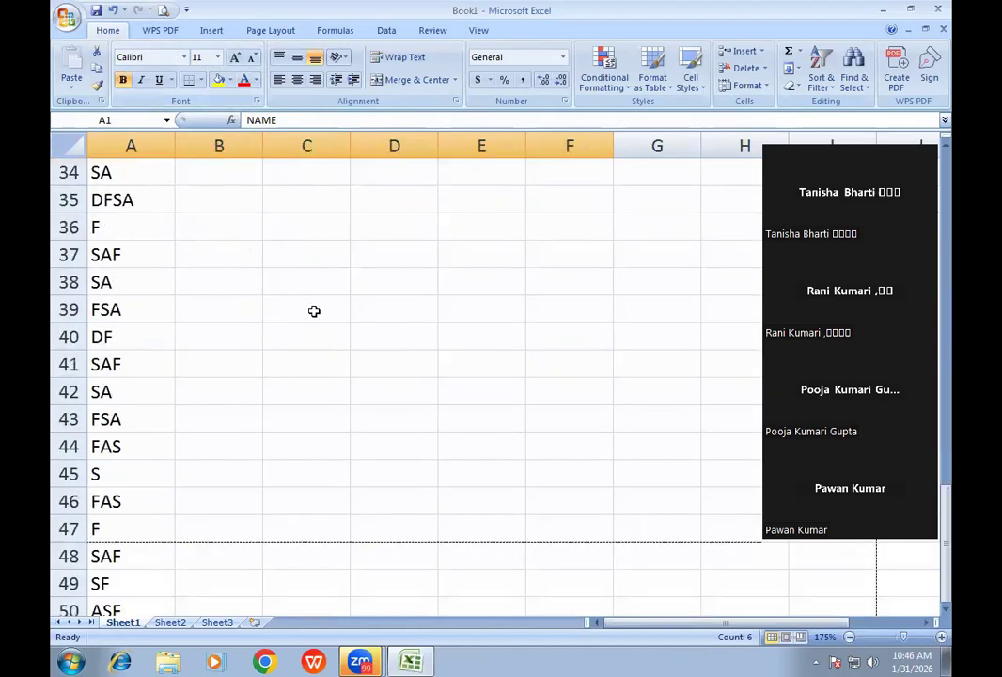
click(224, 204)
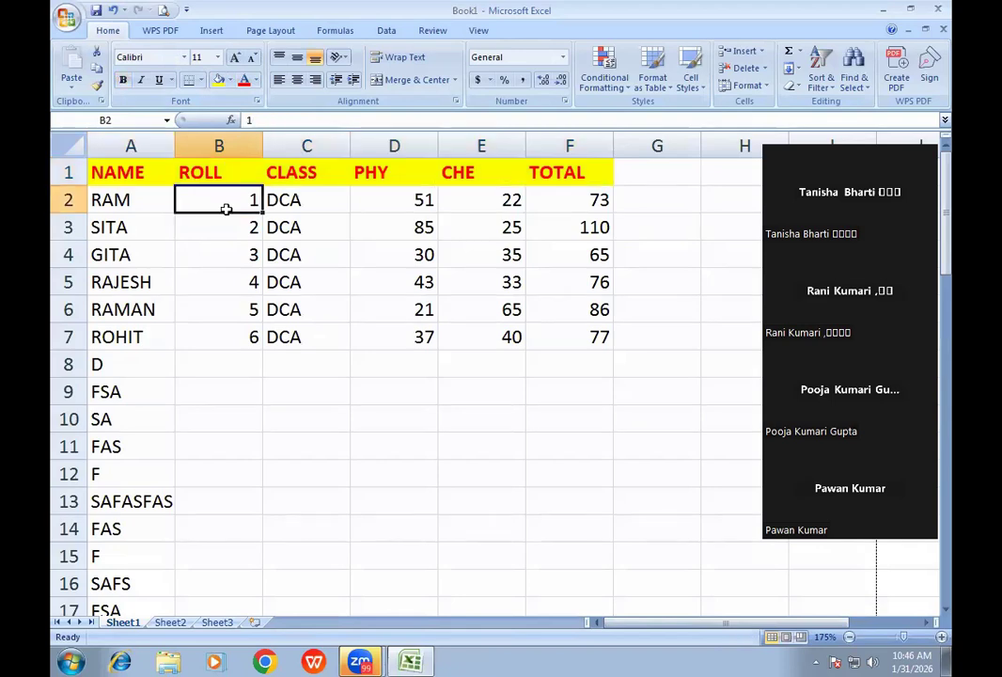
click(300, 172)
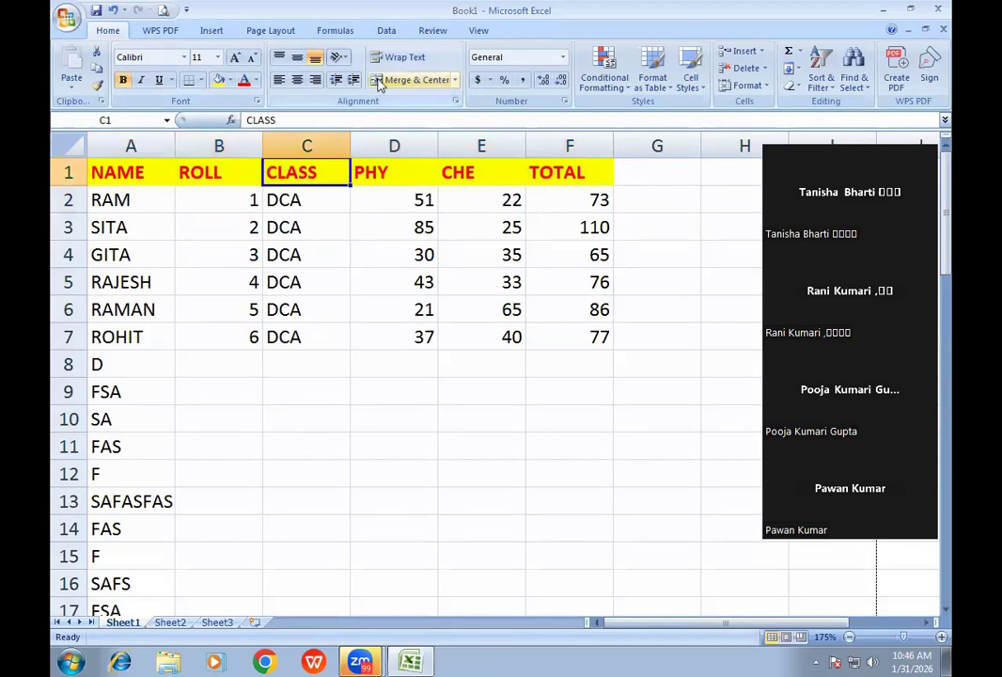
click(282, 30)
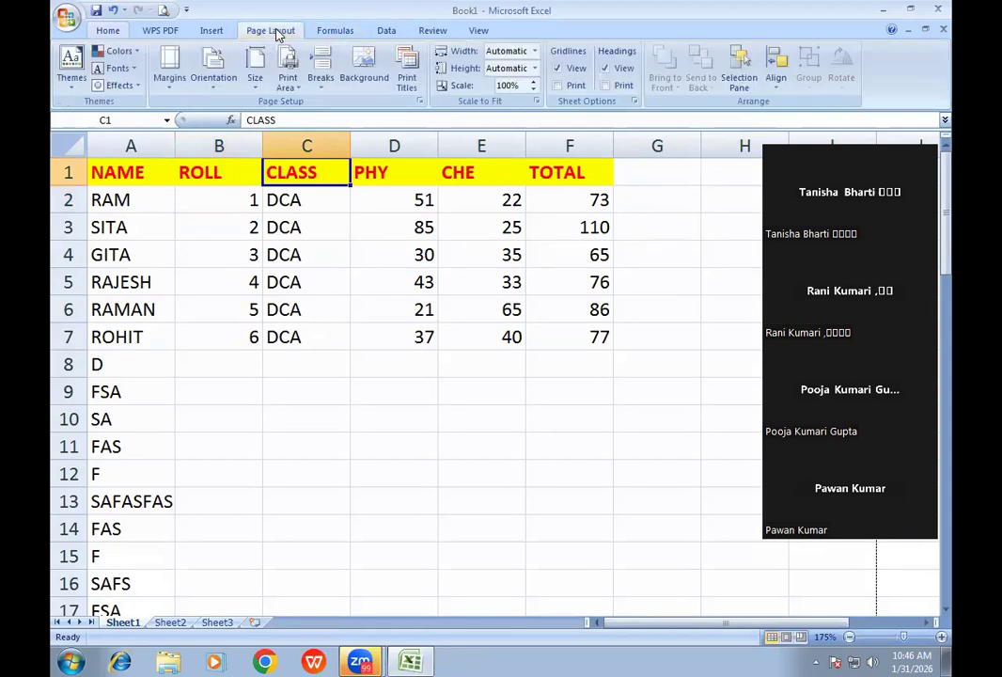
click(407, 82)
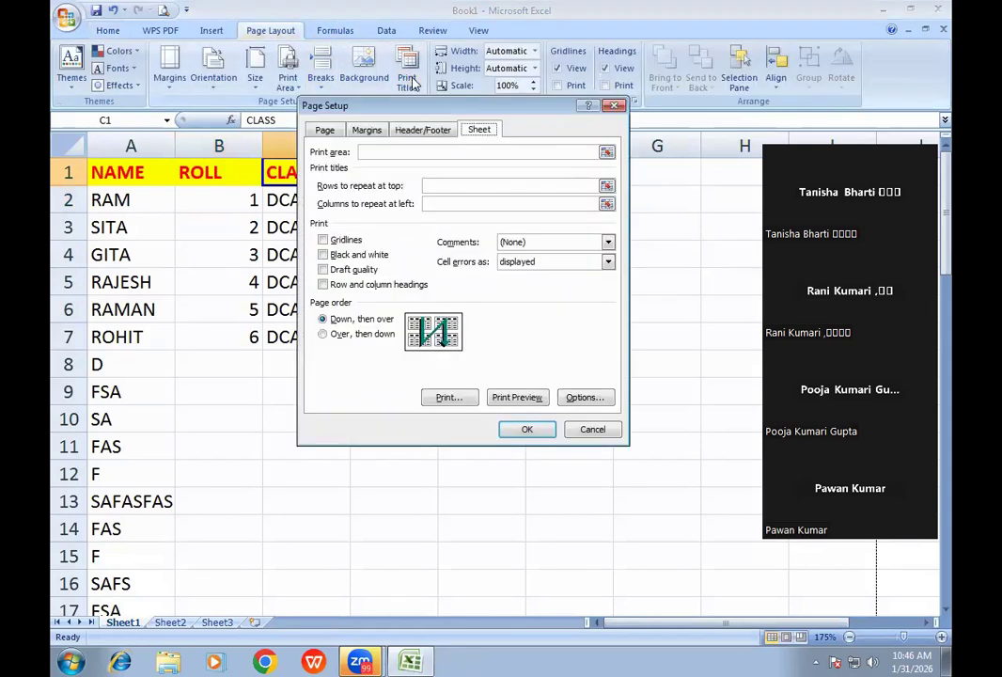
drag(428, 111, 545, 127)
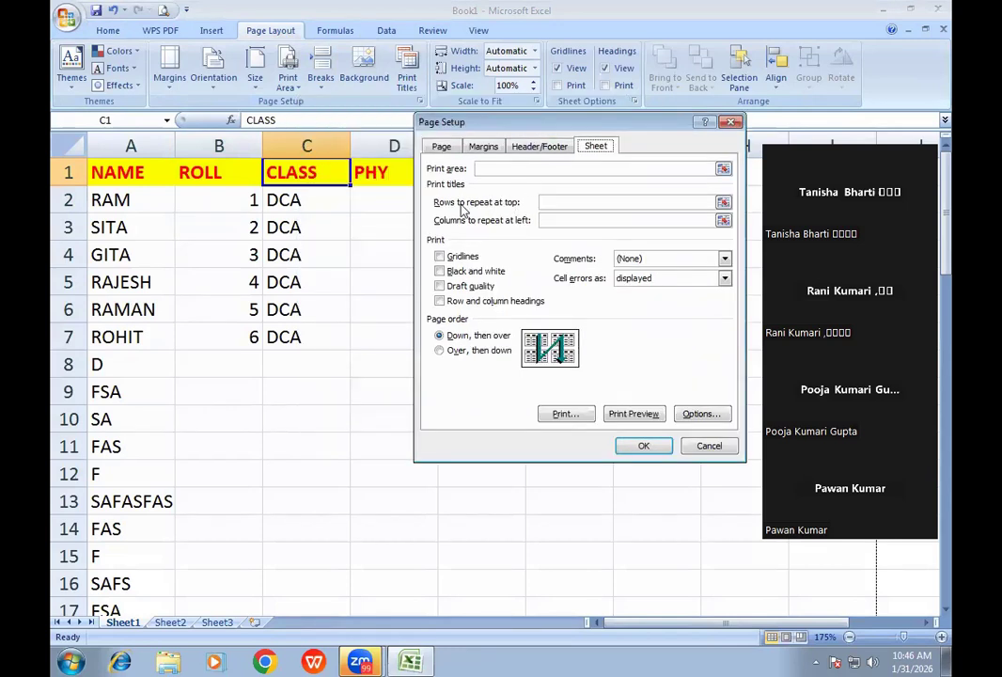
click(545, 203)
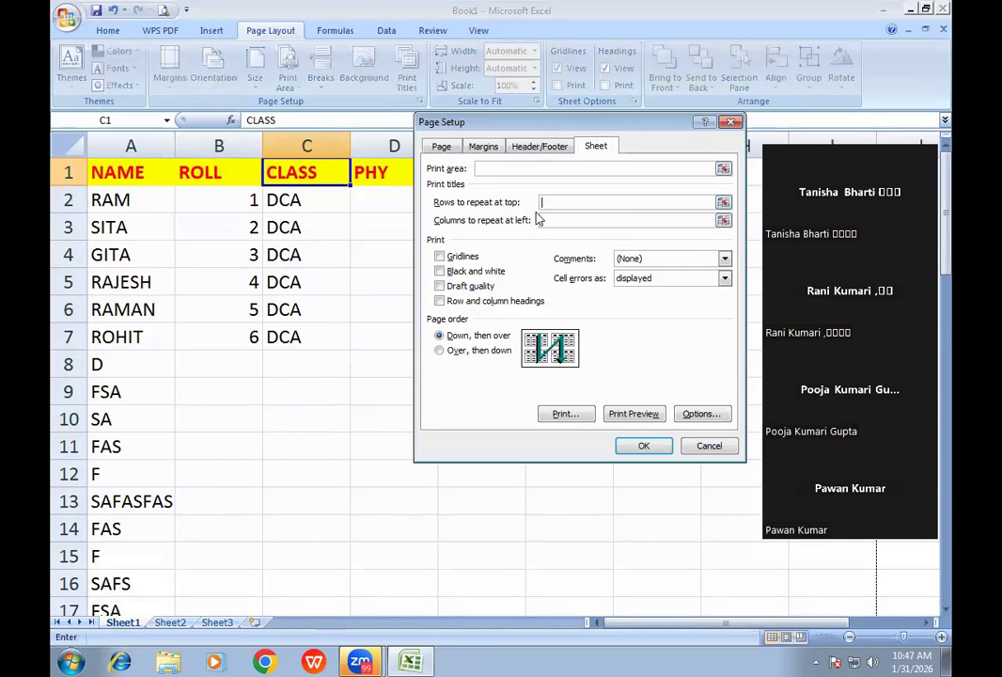
click(63, 167)
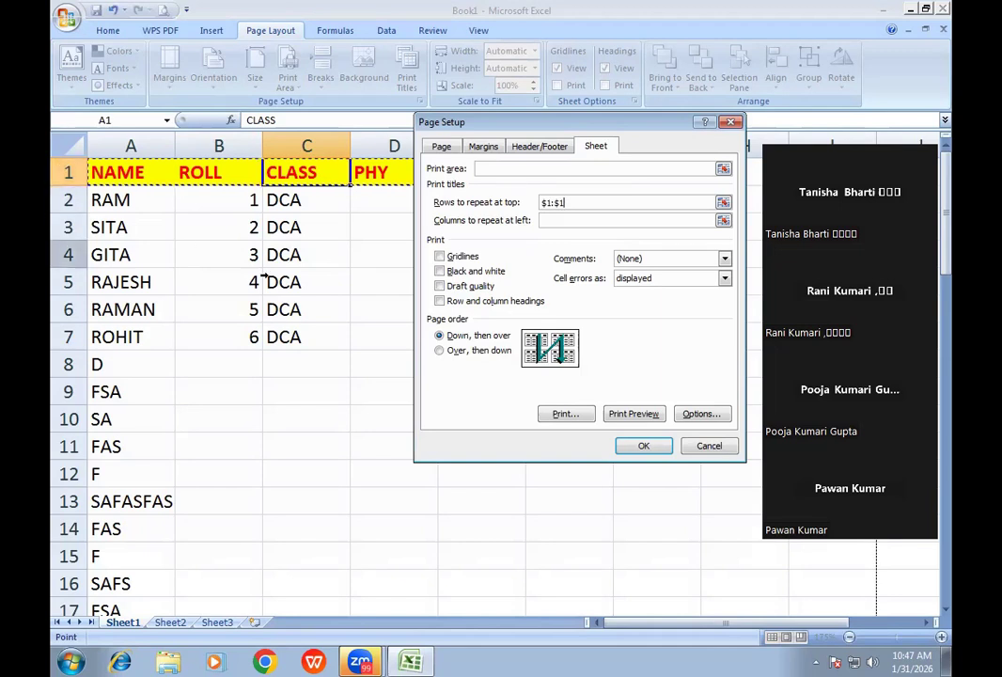
click(638, 414)
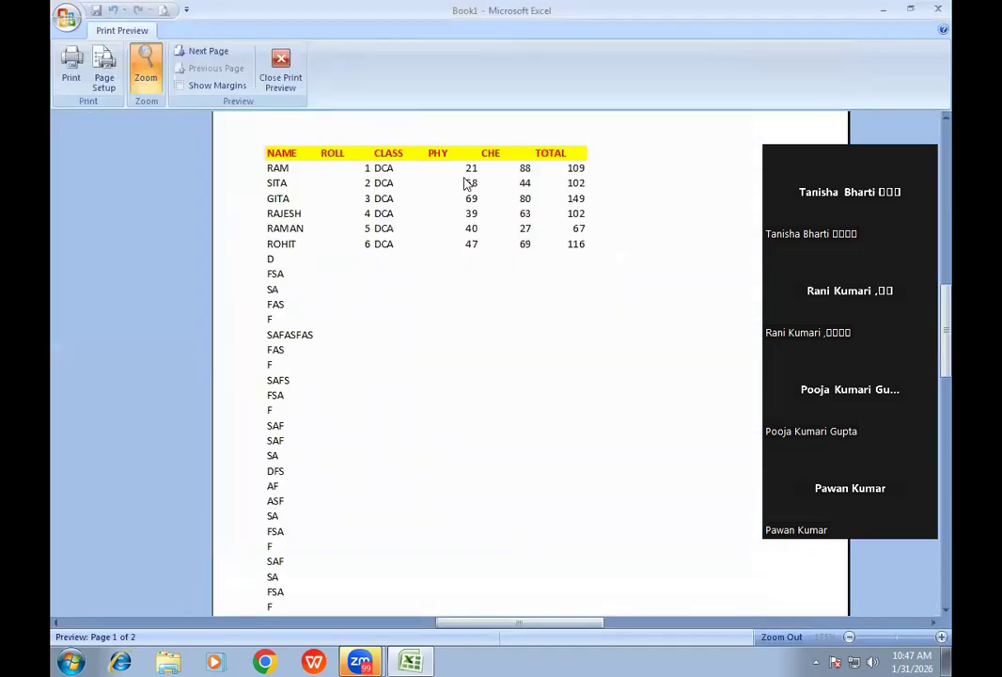
click(198, 51)
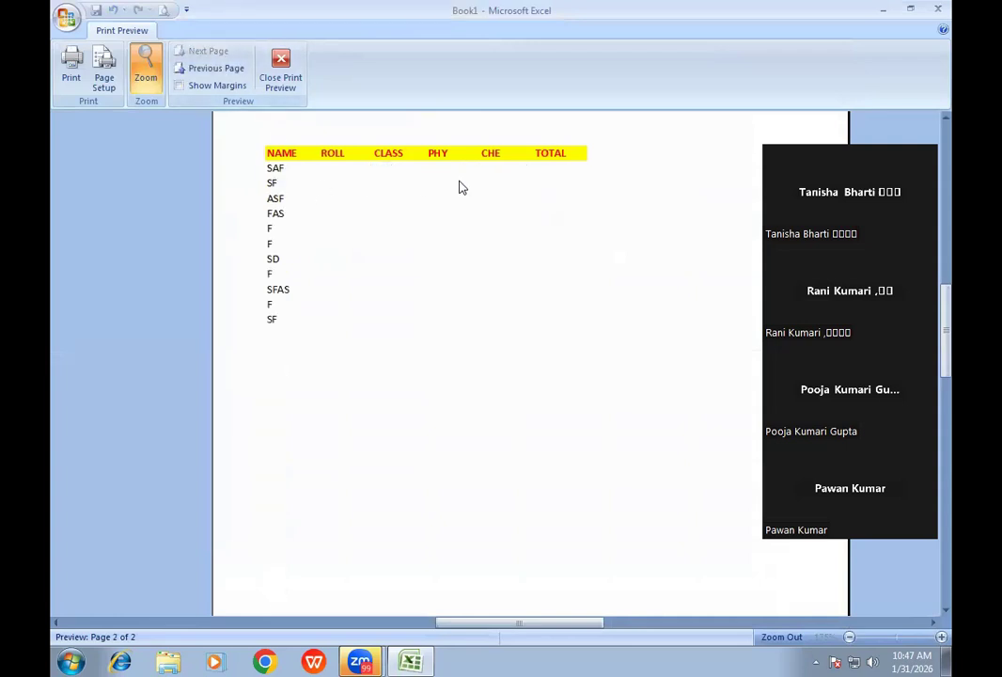
click(280, 71)
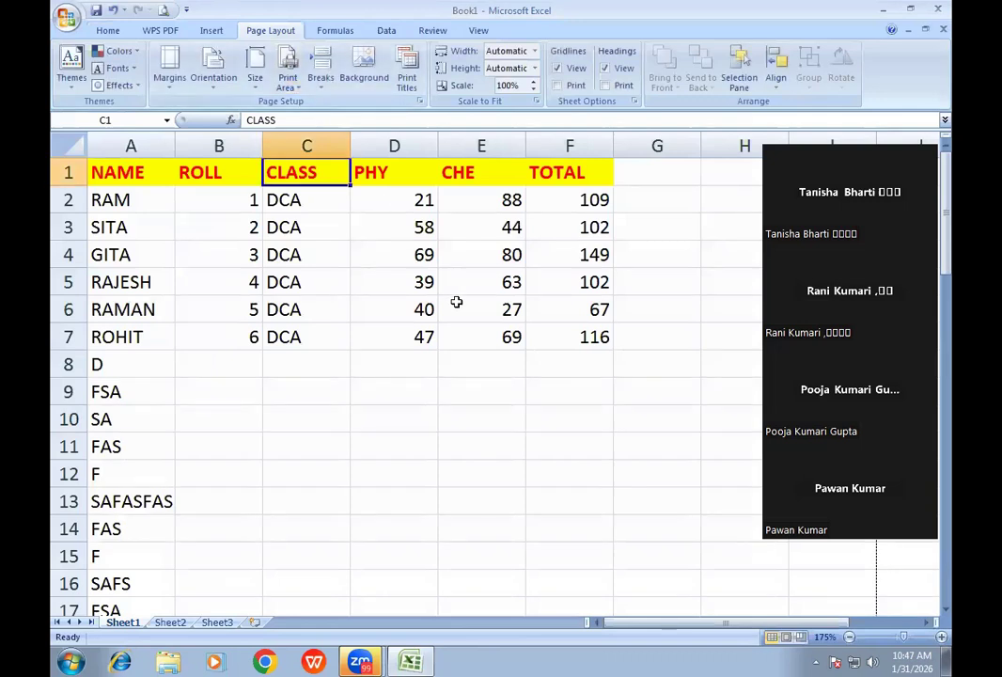
click(406, 79)
key(BackSpace)
click(626, 415)
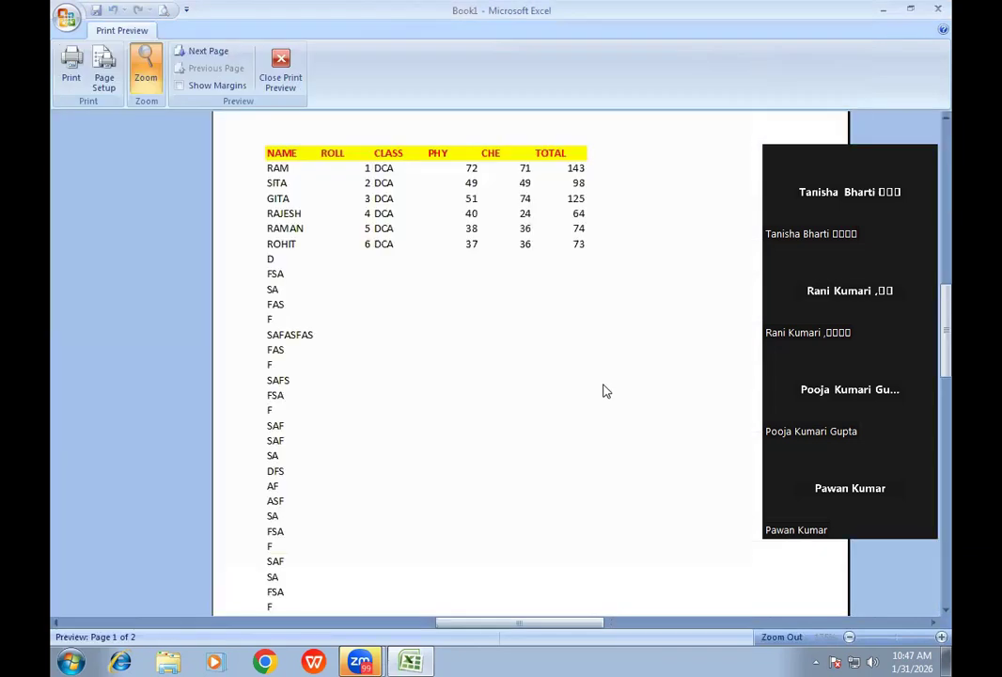
click(212, 53)
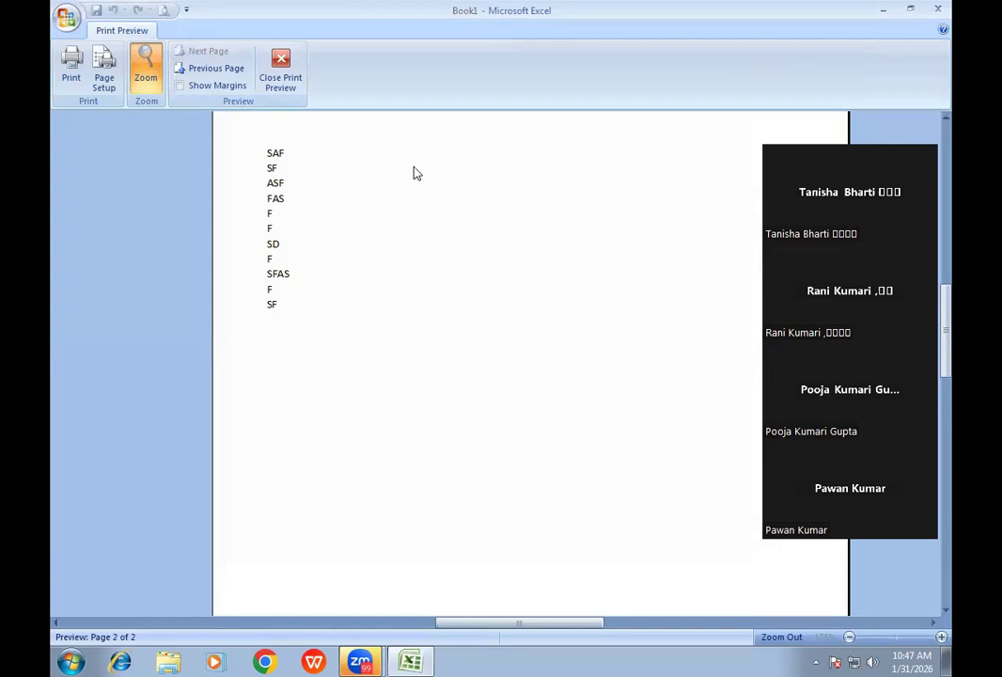
click(281, 80)
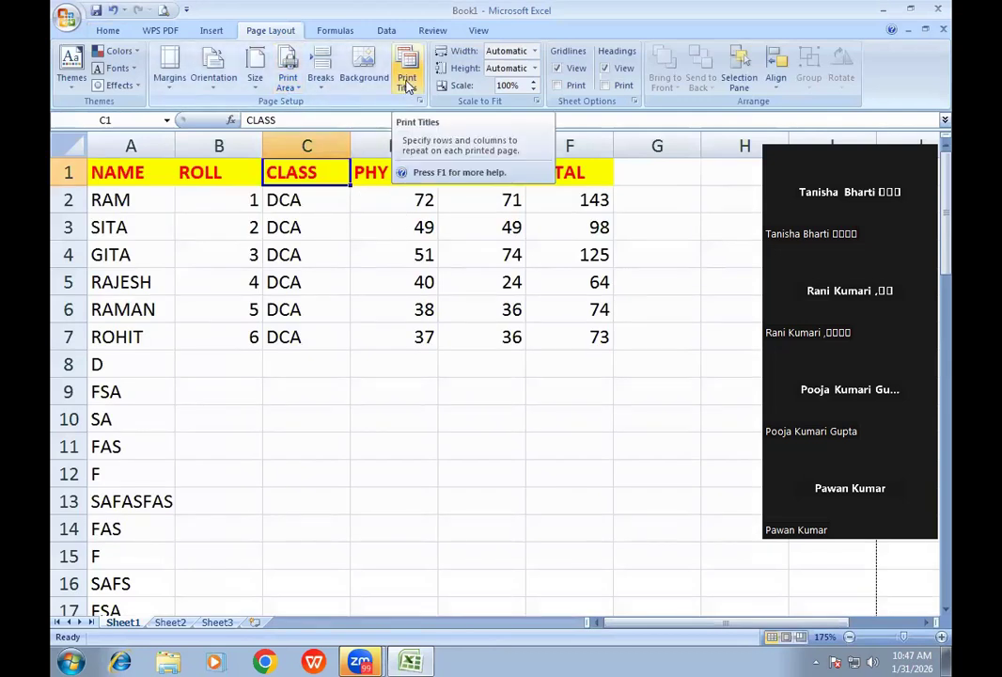
- Set row $1:$1 to repeat at the top of each page and check page 2 in preview
click(406, 84)
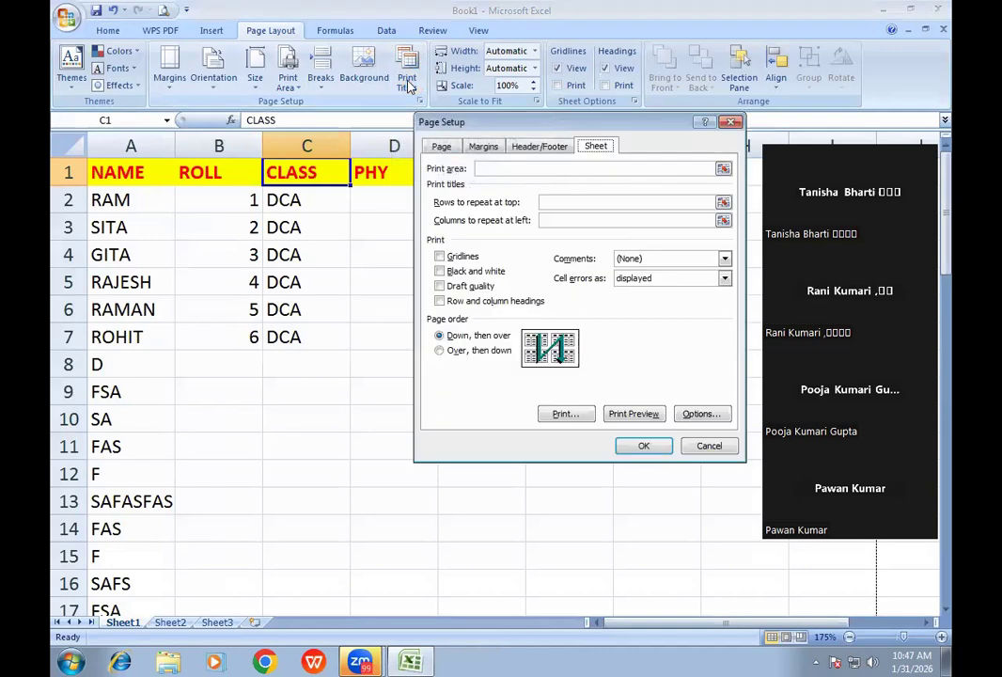
click(558, 203)
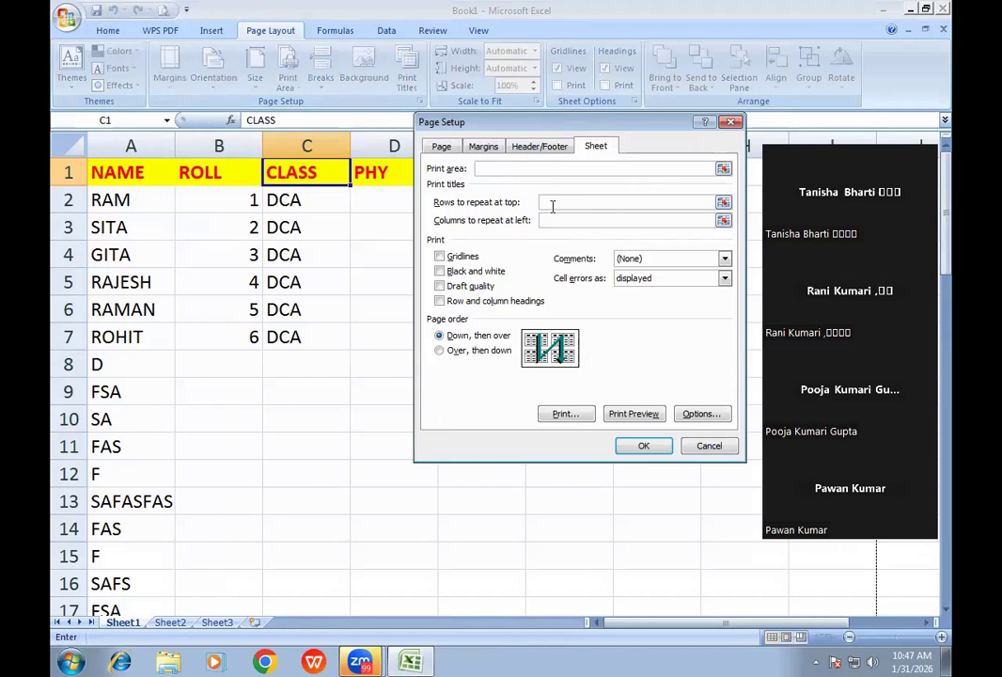
click(64, 170)
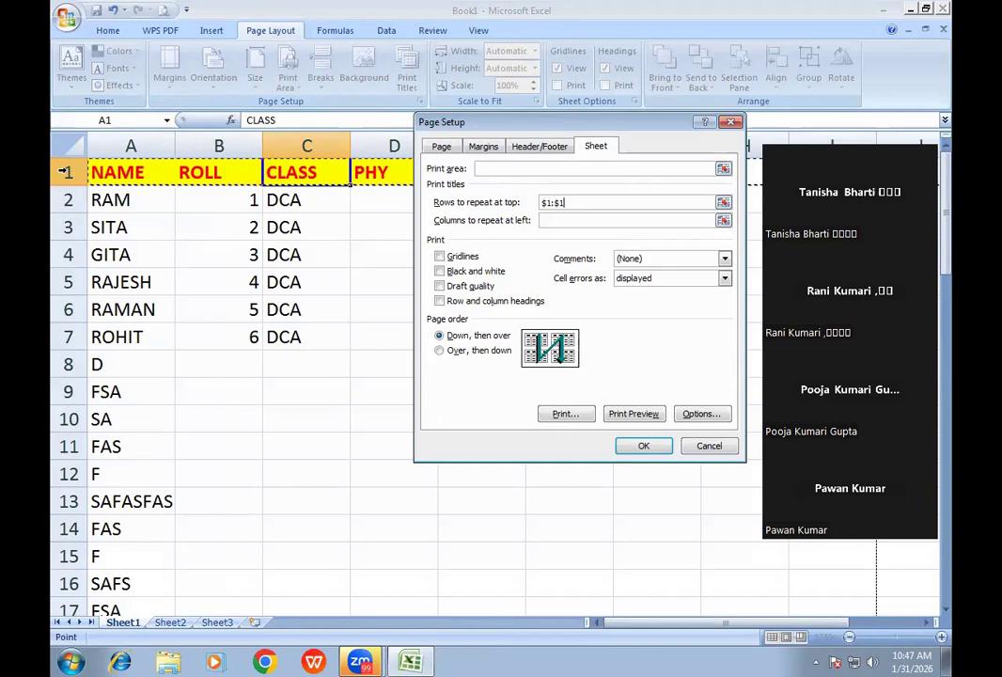
click(627, 413)
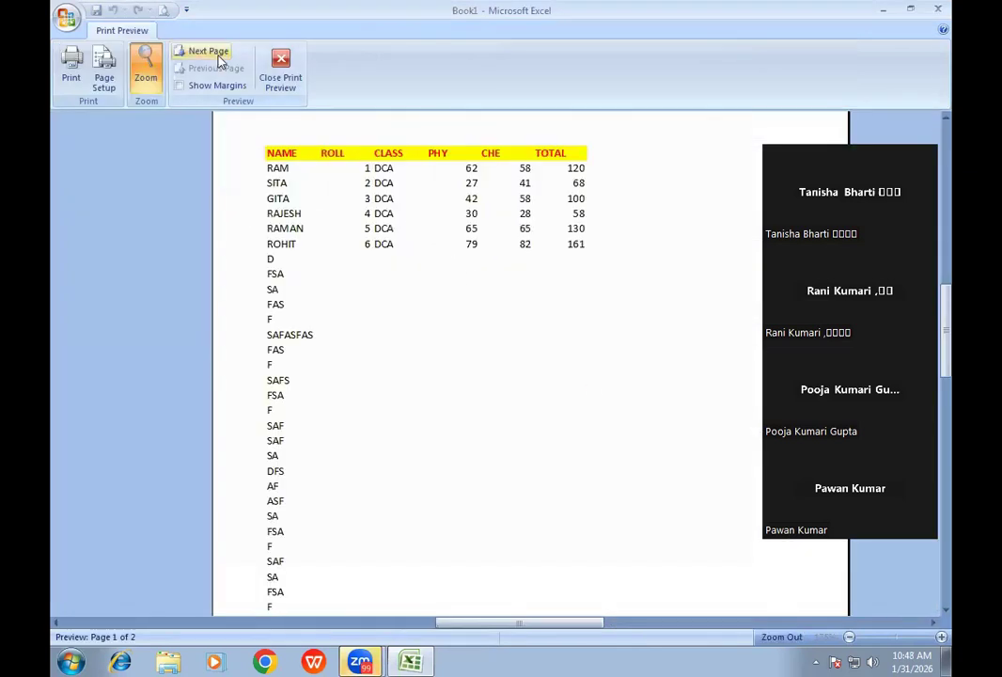
click(188, 51)
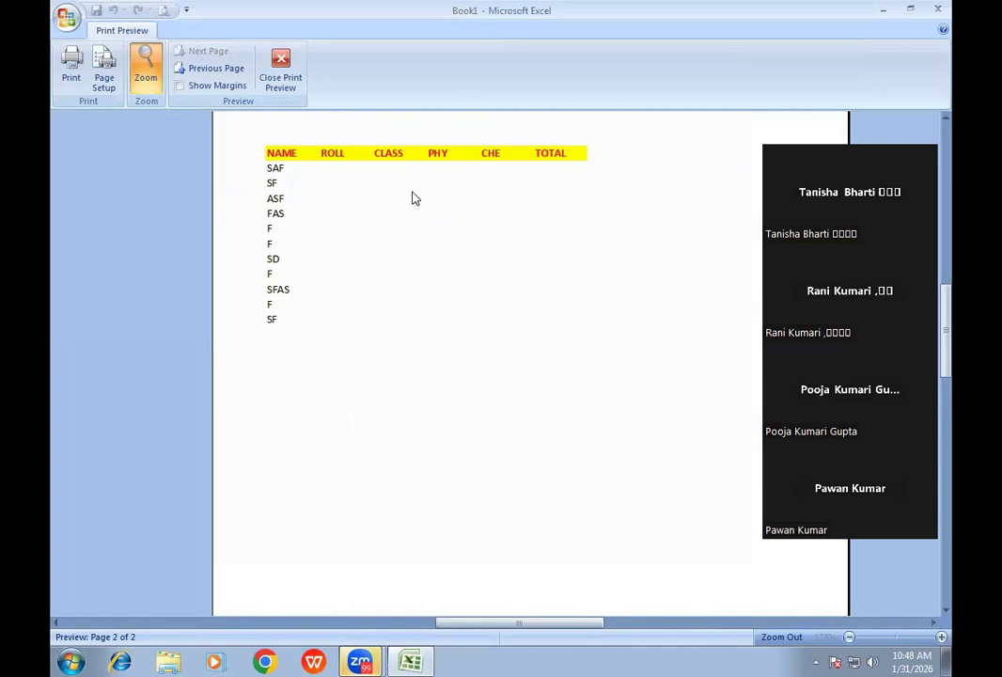
click(281, 84)
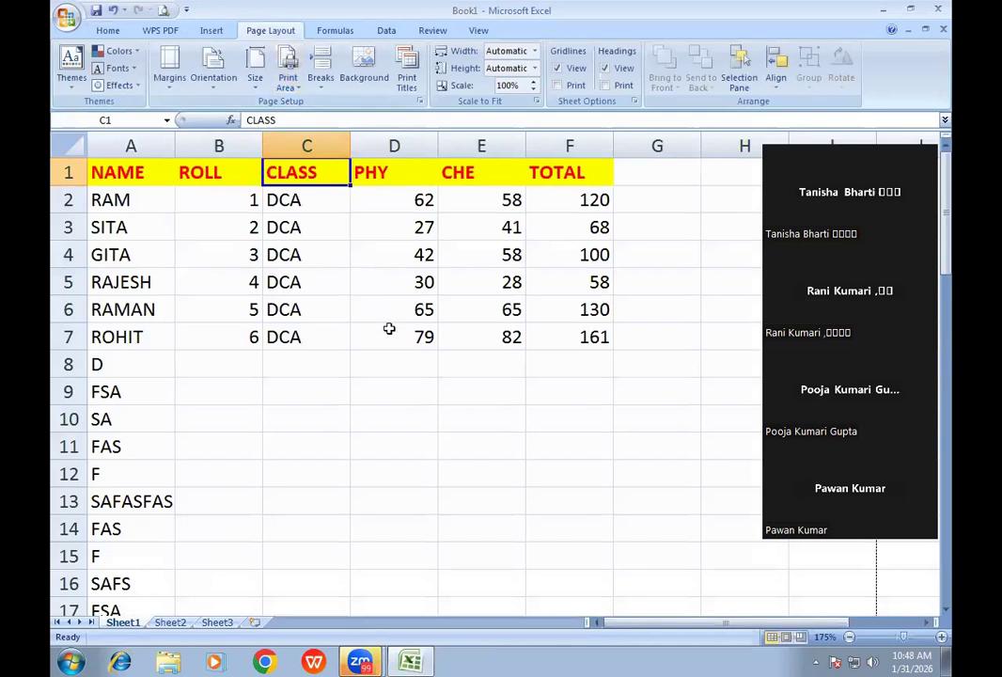
click(406, 82)
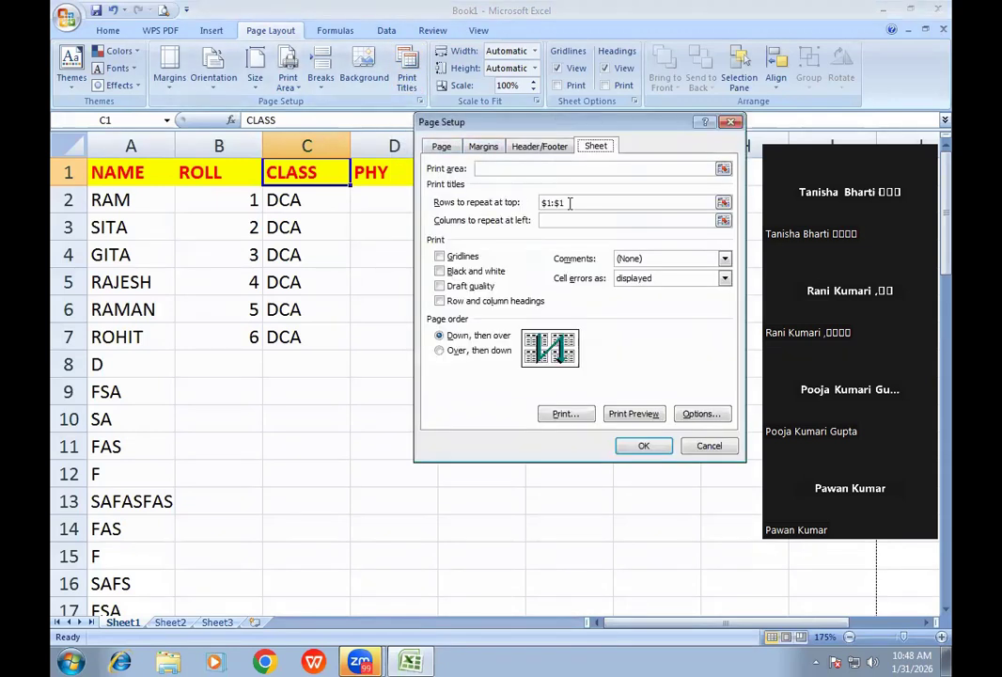
- Remove $1:$1 from rows to repeat at top and check the preview
double_click(569, 202)
key(BackSpace)
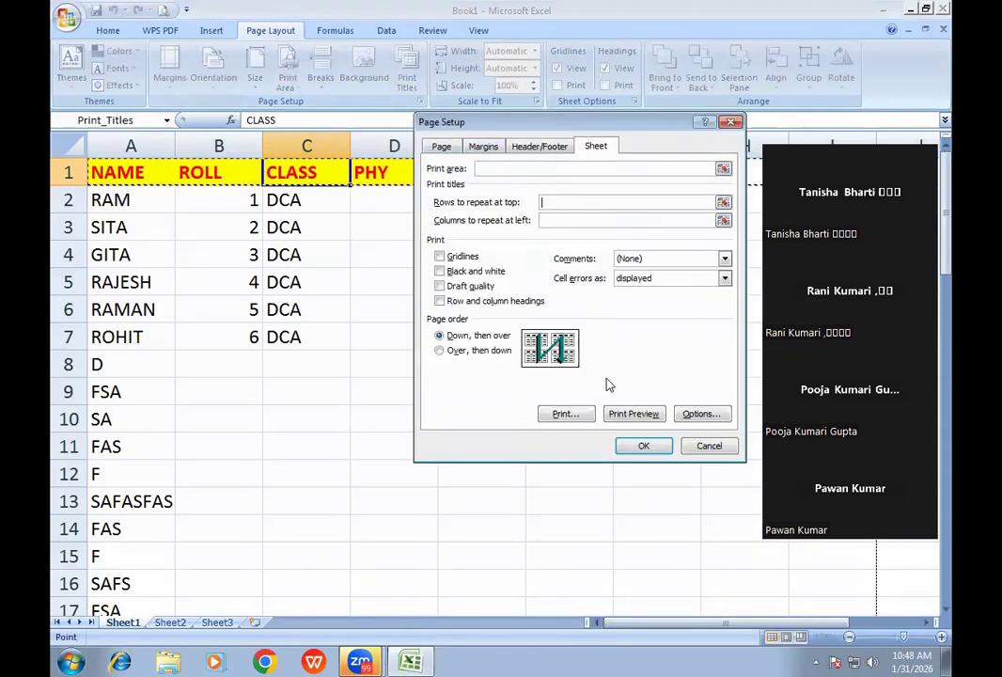
click(635, 415)
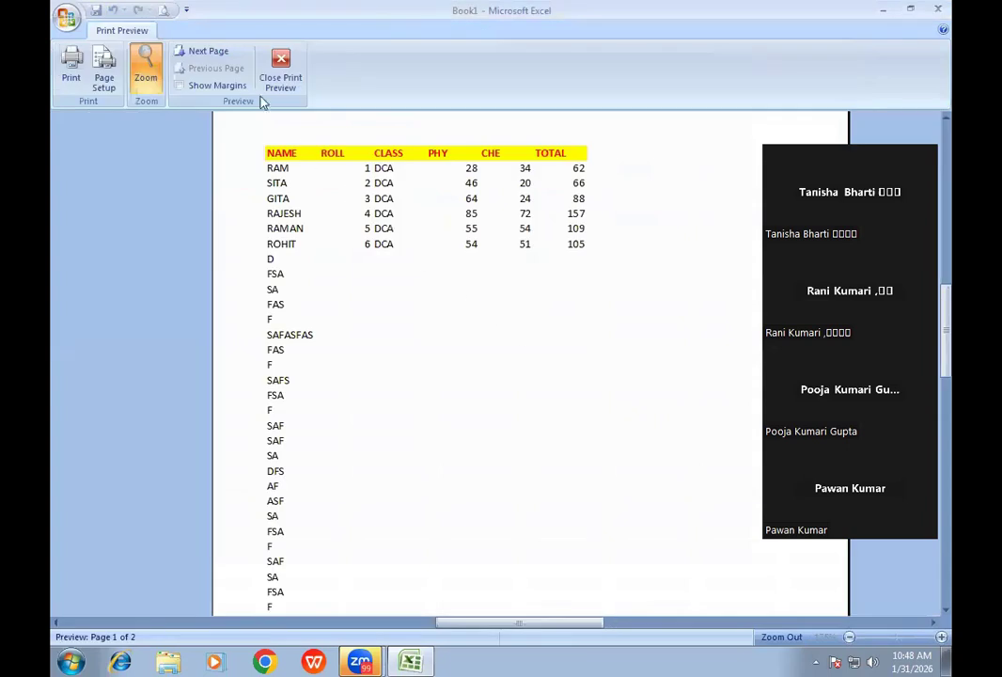
click(203, 51)
click(280, 70)
- Delete the filler entries in cells A48:A58
scroll(176, 296, down, 15)
drag(120, 227, 101, 500)
key(Delete)
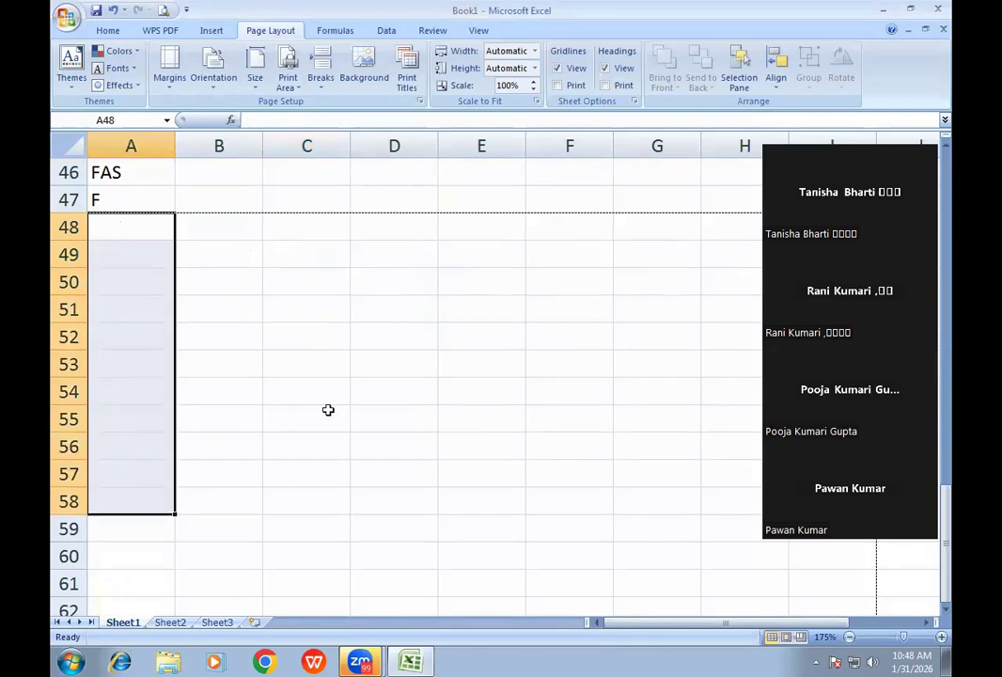
- Enter the headings DIV, DIV(SUB) and GRADE in G1:I1
scroll(328, 410, up, 15)
click(665, 173)
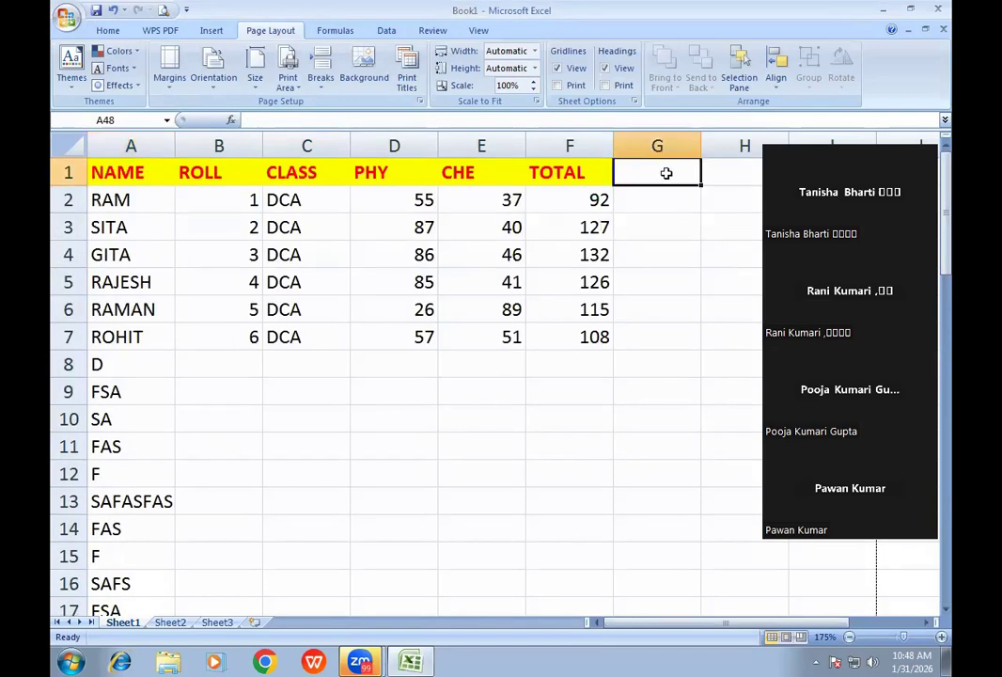
scroll(530, 278, down, 2)
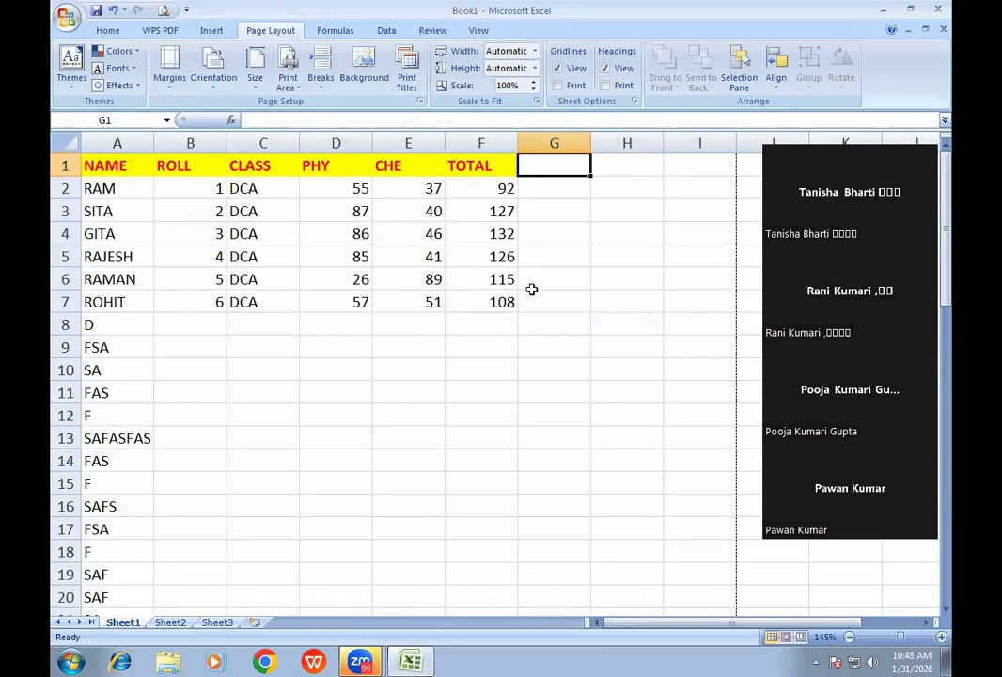
text(DIV)
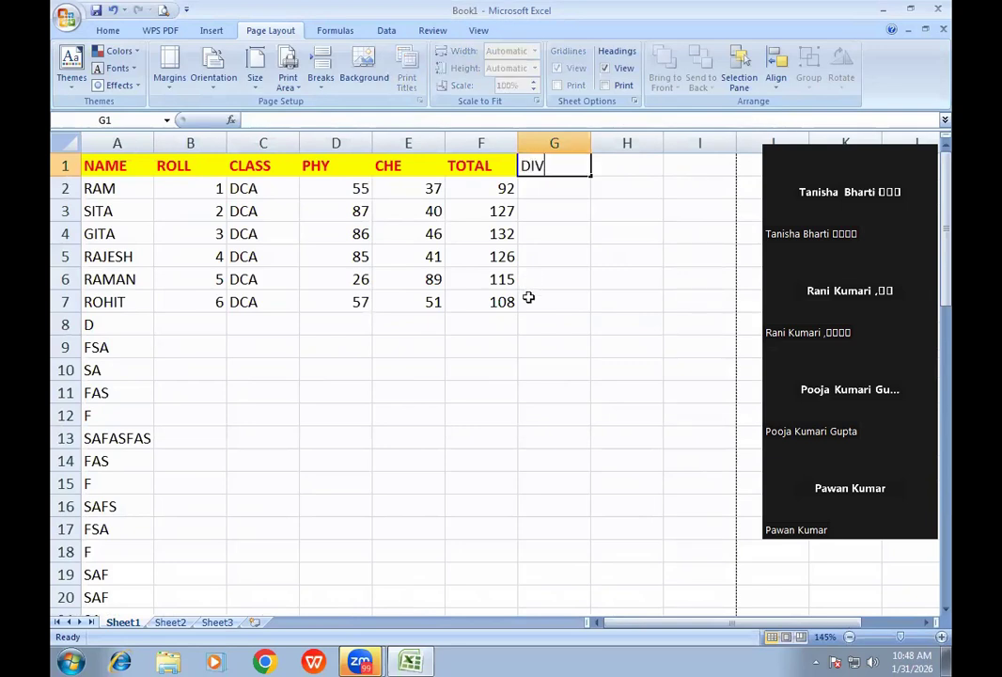
key(Tab)
text(DIV(SUB))
key(Tab)
text(GRADE)
key(Tab)
- Add REMARKS in J1, correcting the REMRKS typo, and ADDRESS in K1
text(REM)
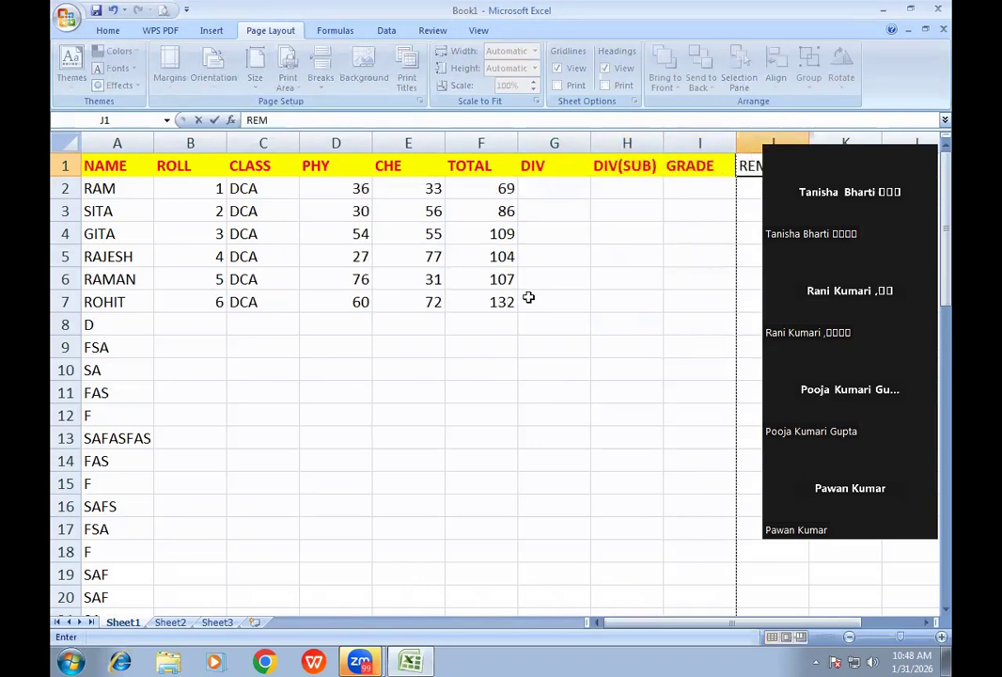
text(RKS)
click(594, 209)
scroll(608, 226, down, 2)
click(675, 156)
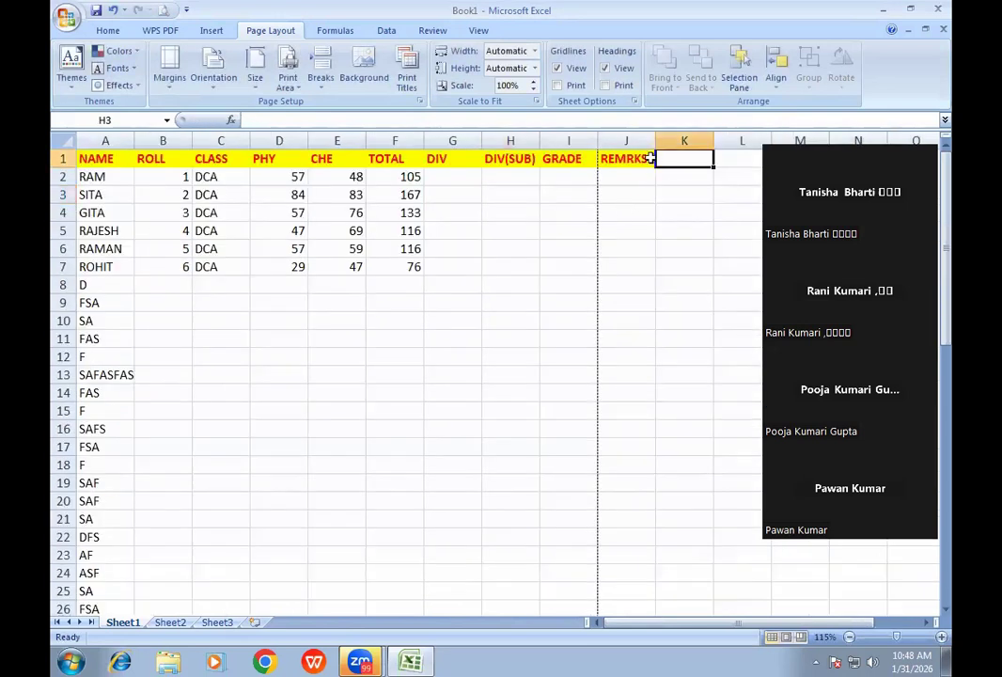
click(623, 154)
double_click(623, 154)
text(A)
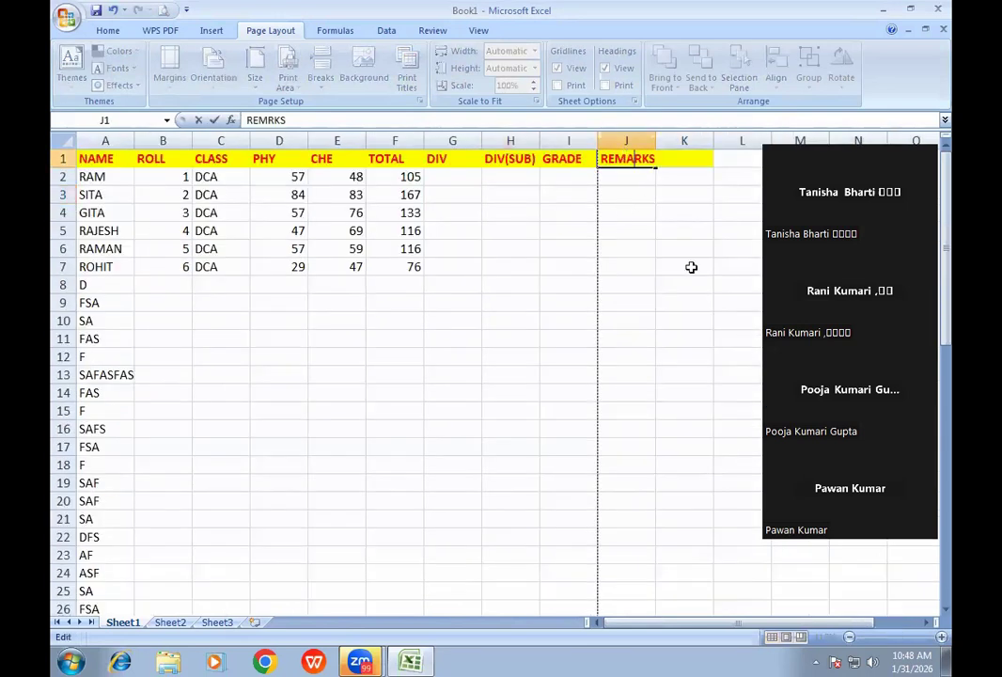
click(680, 159)
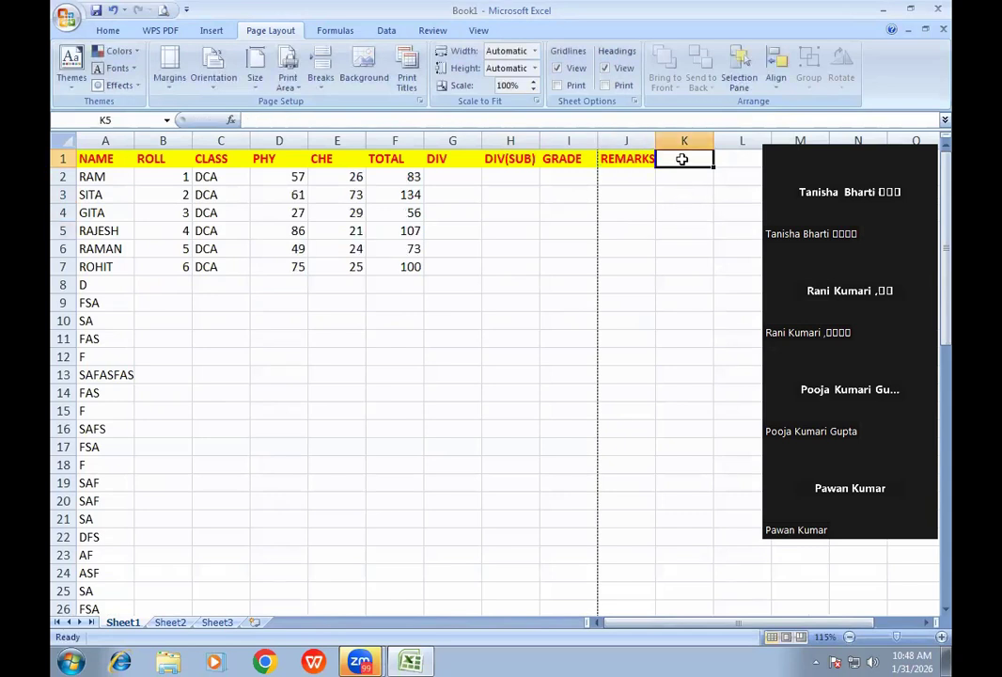
text(ADDRESS)
key(Tab)
- Add FATHER'S NAME in L1, fixing ANEM and autofitting column L, then GENDER in M1
text(FAT)
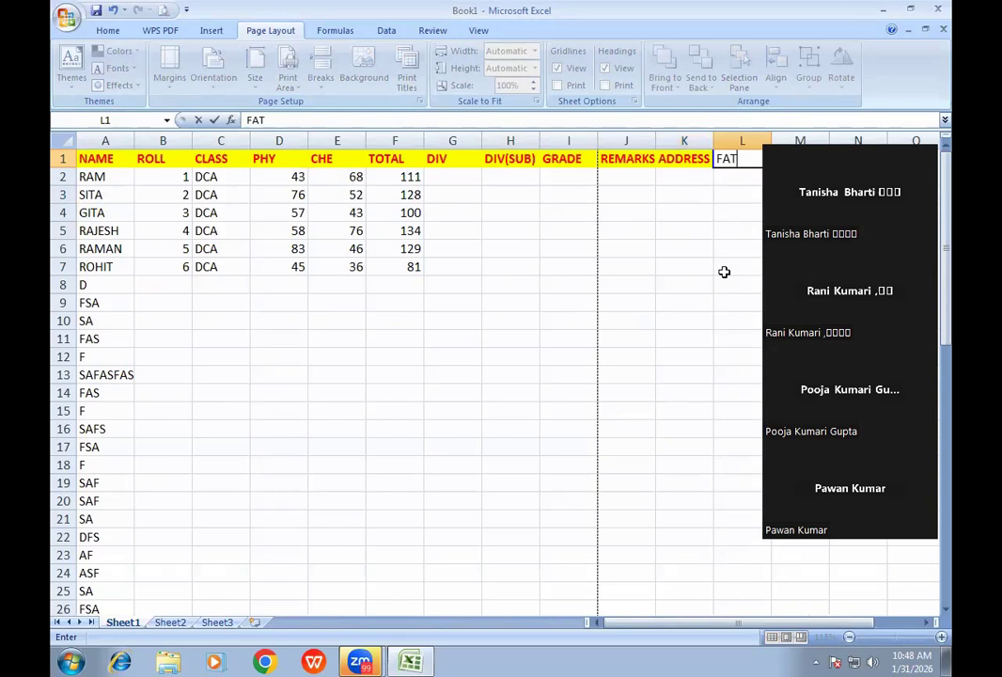
text(HER'S ANEM)
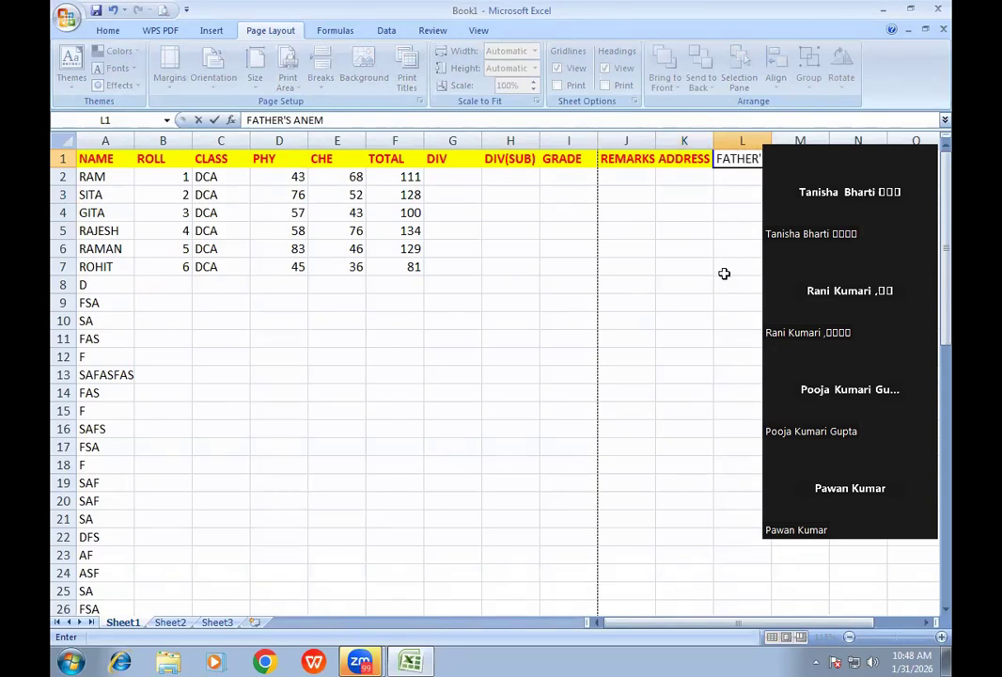
click(714, 286)
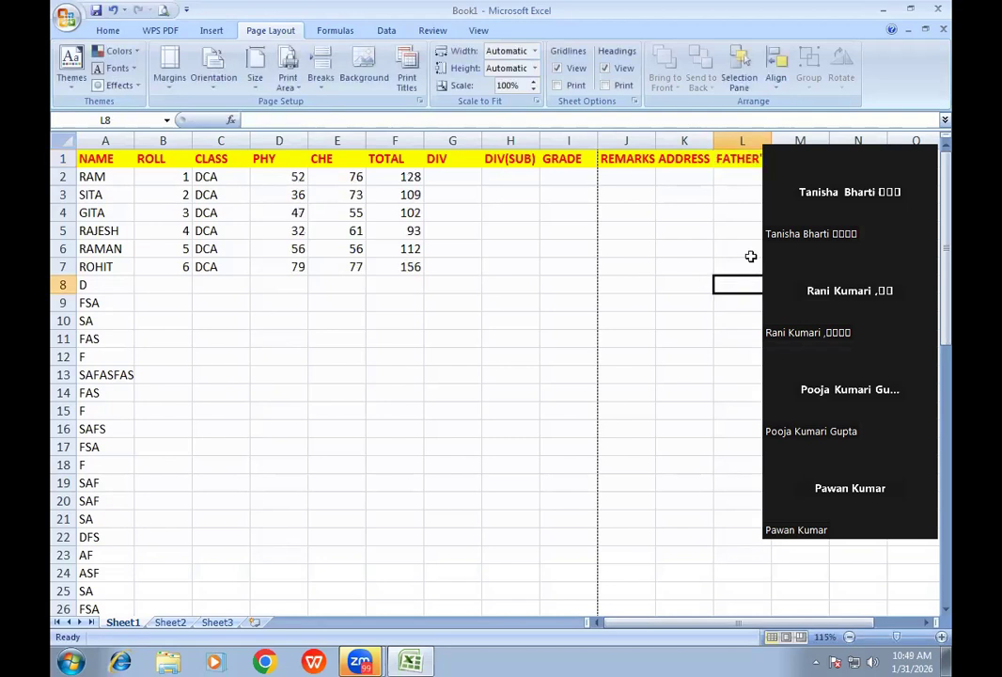
double_click(749, 159)
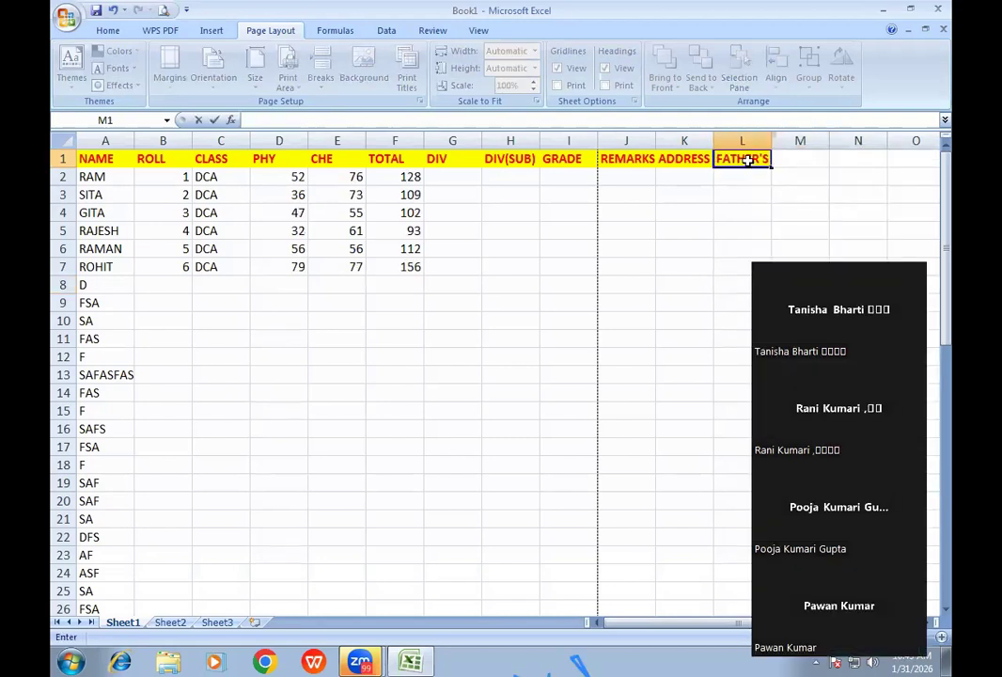
drag(772, 162, 810, 160)
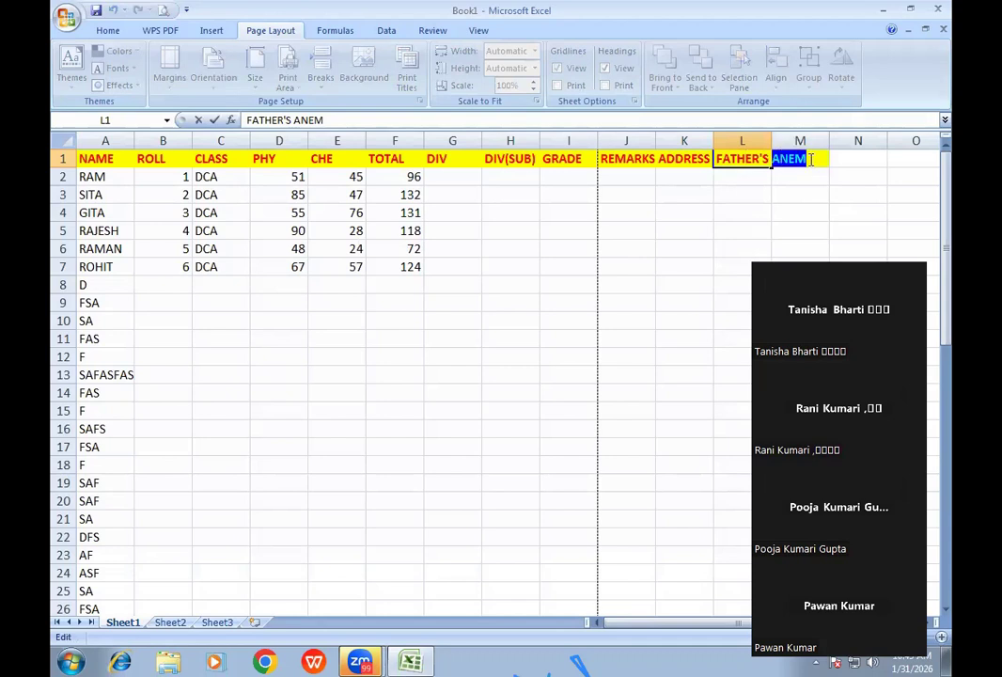
text(NAME)
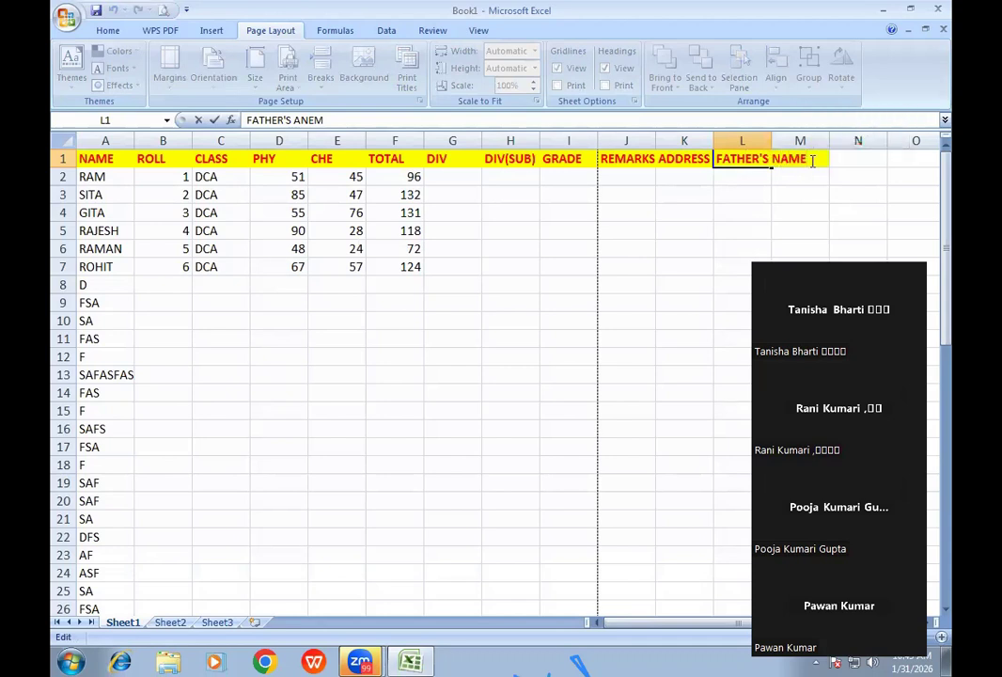
click(742, 212)
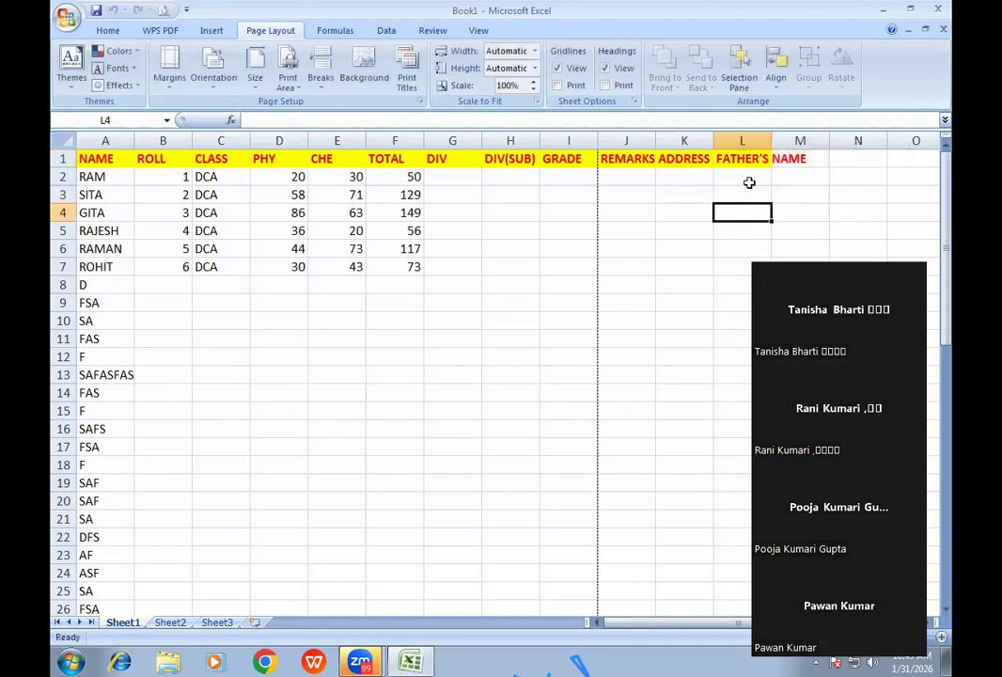
double_click(769, 139)
click(831, 160)
text(GENDER)
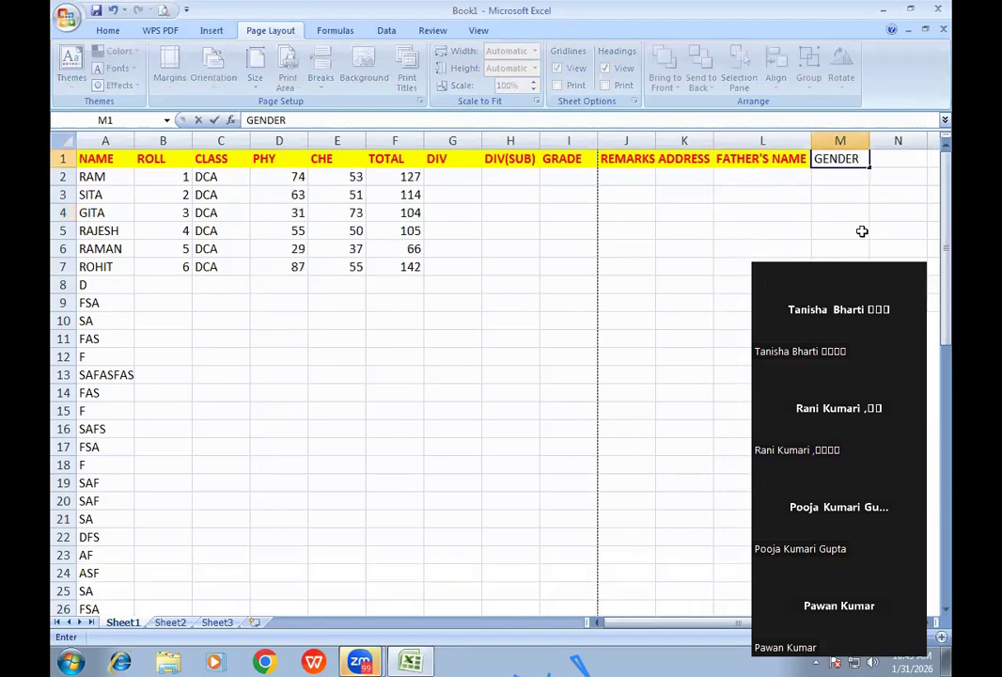
key(Return)
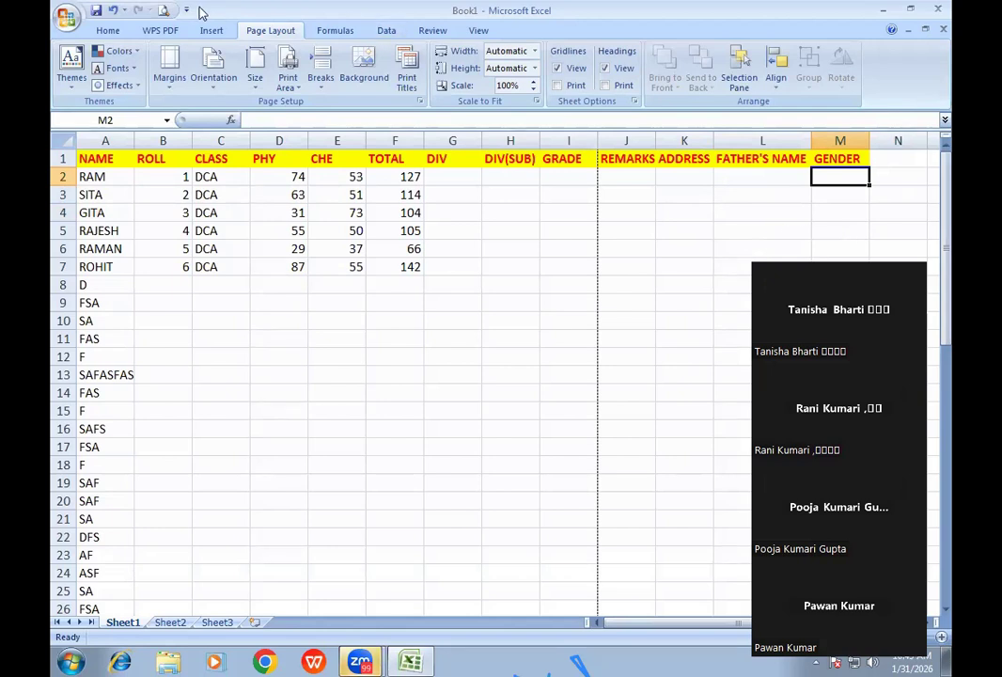
click(163, 12)
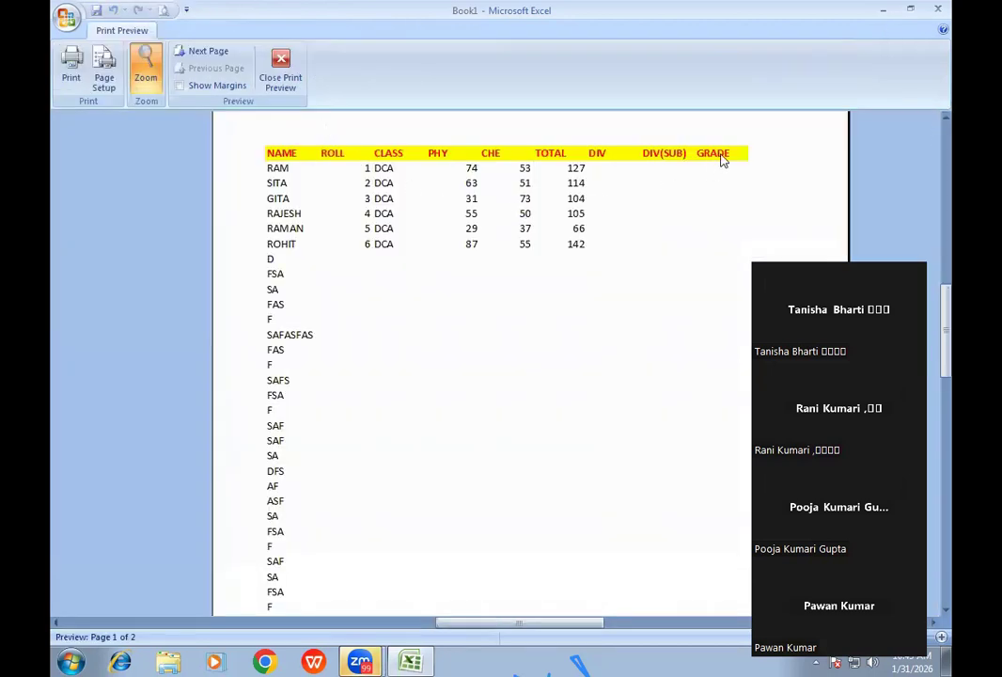
click(205, 51)
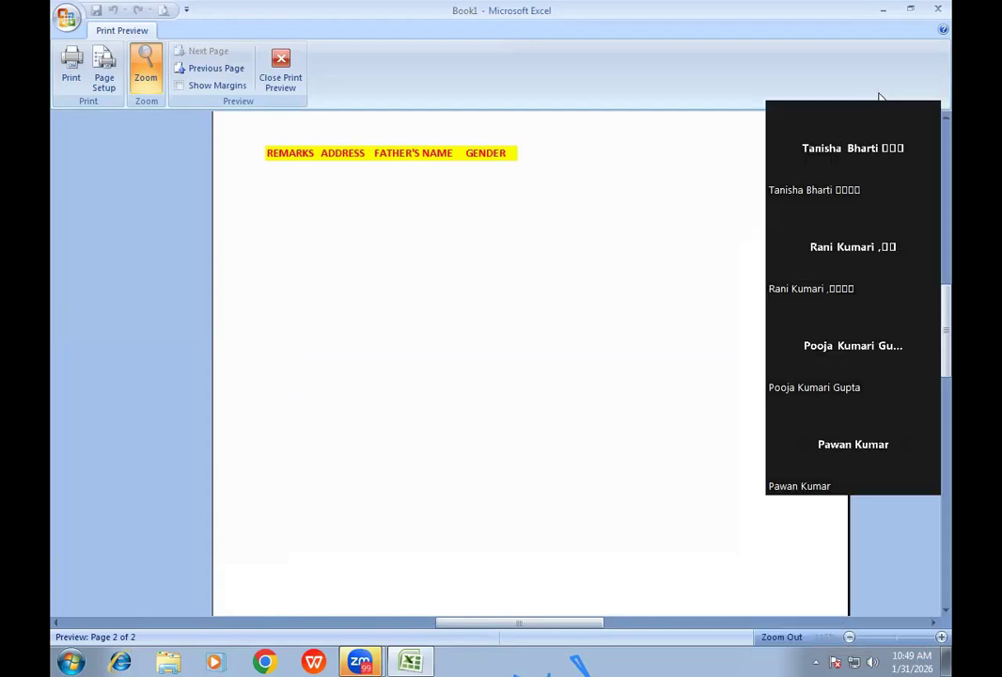
click(281, 83)
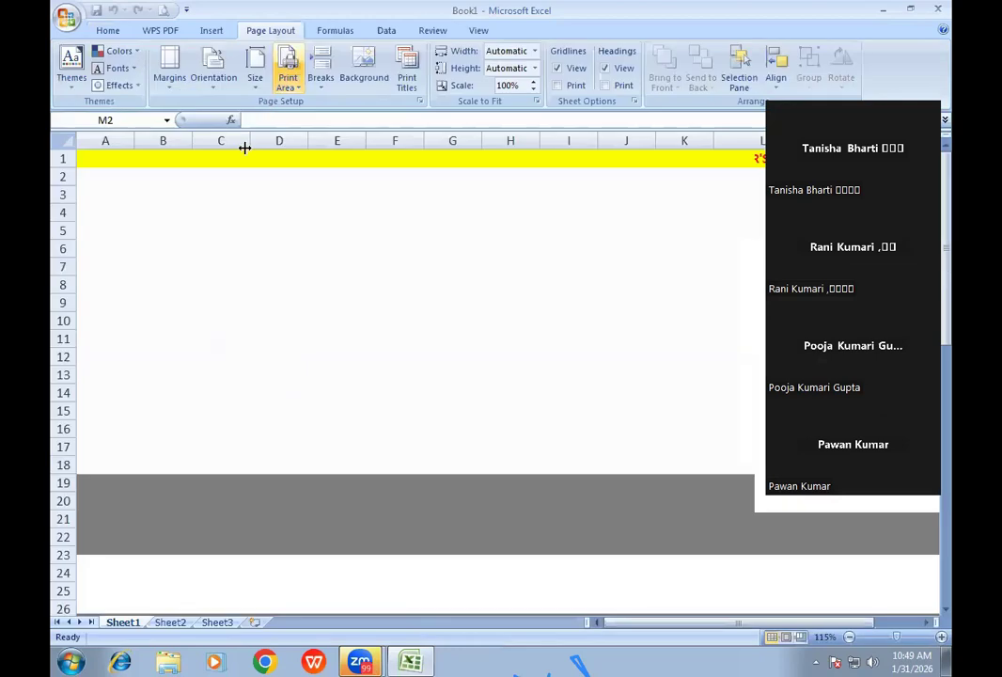
drag(105, 157, 373, 395)
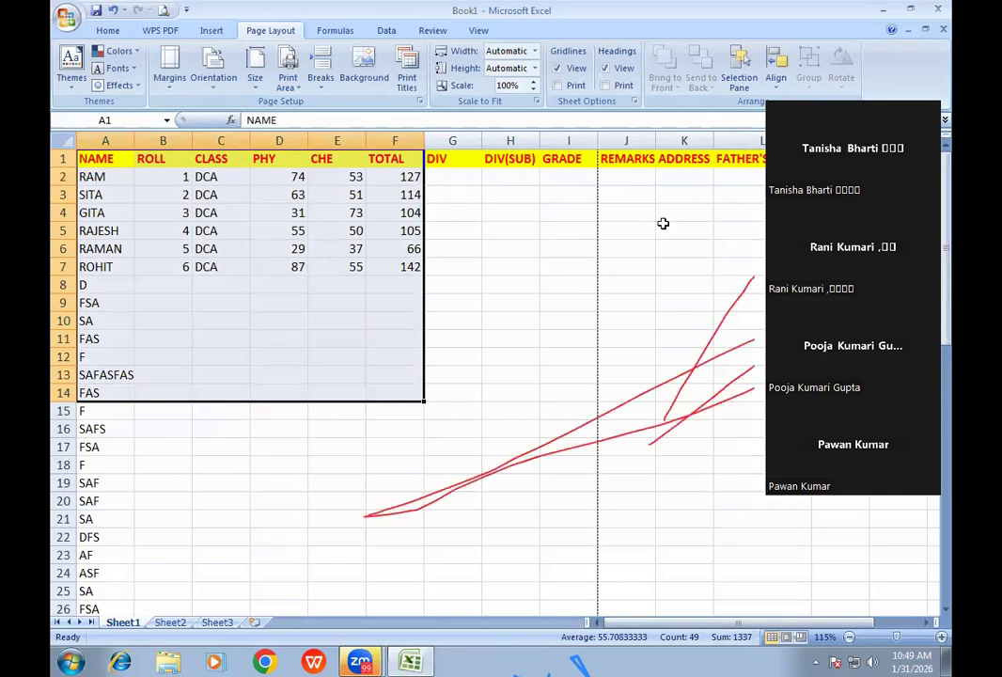
drag(876, 94, 501, 95)
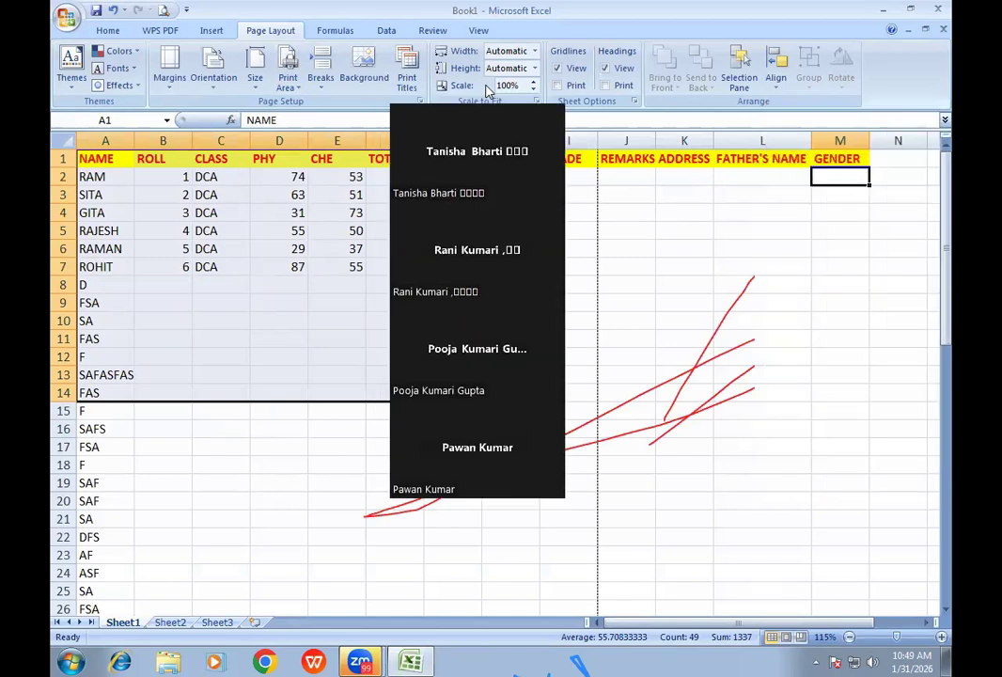
drag(382, 76, 340, 68)
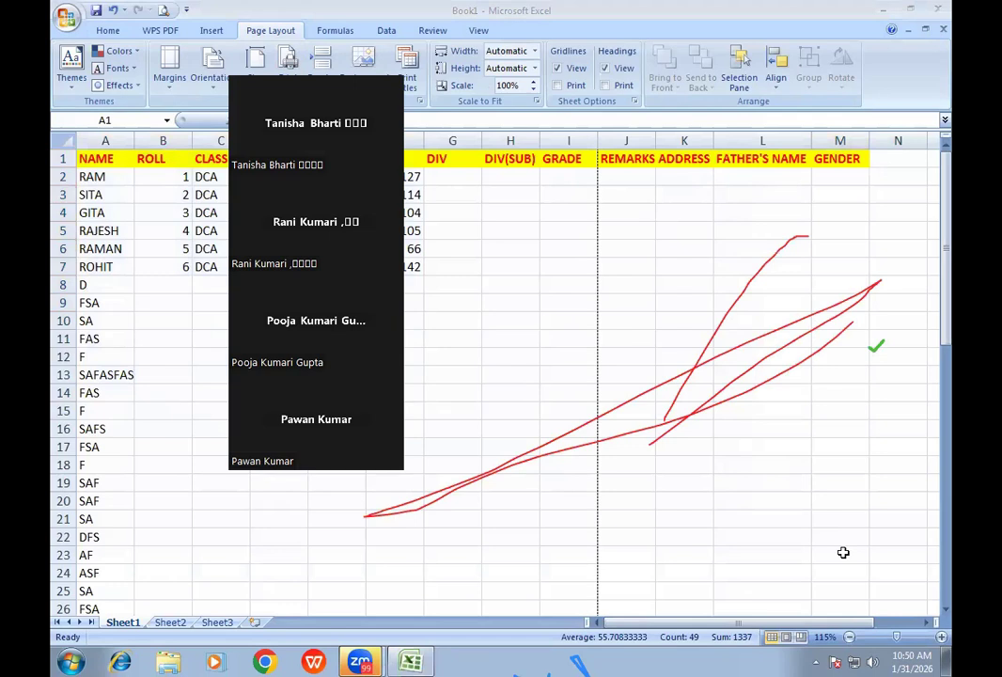
click(102, 322)
click(700, 367)
click(875, 351)
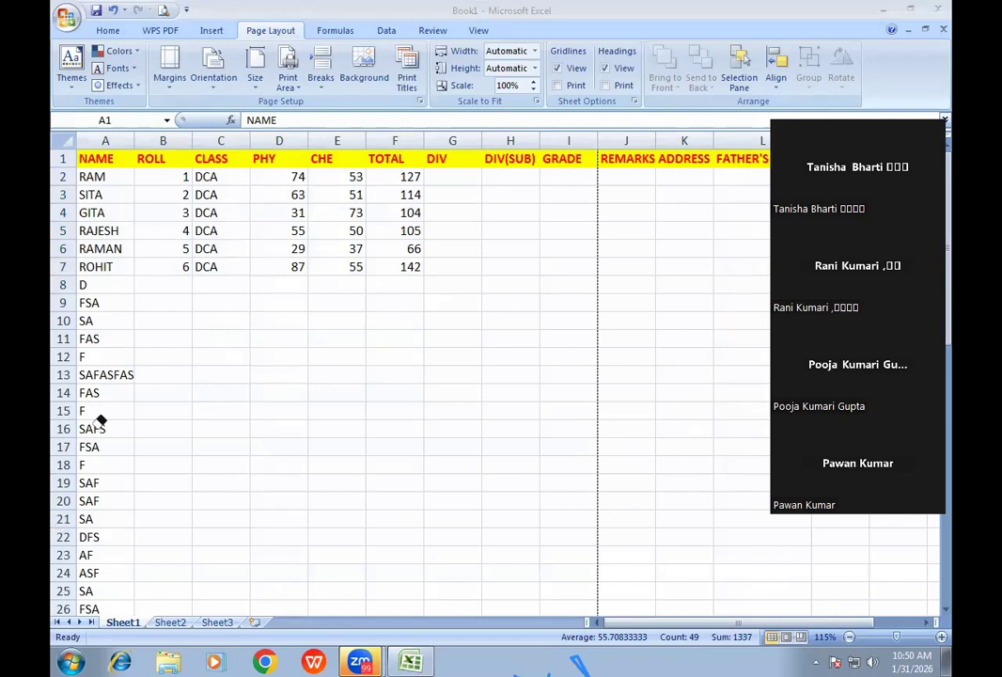
key(Escape)
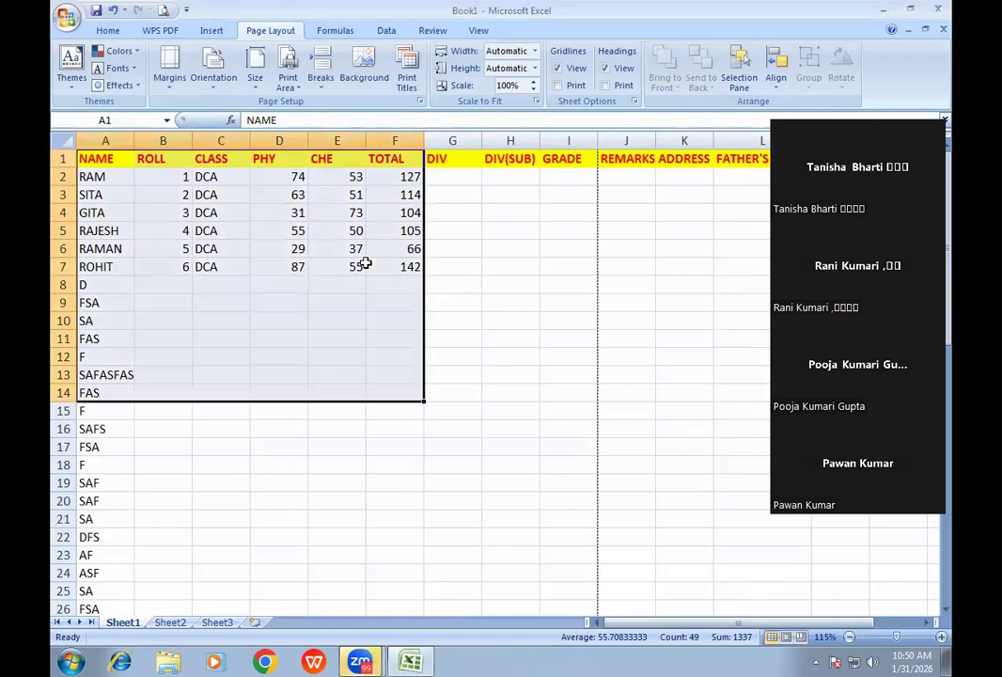
click(366, 266)
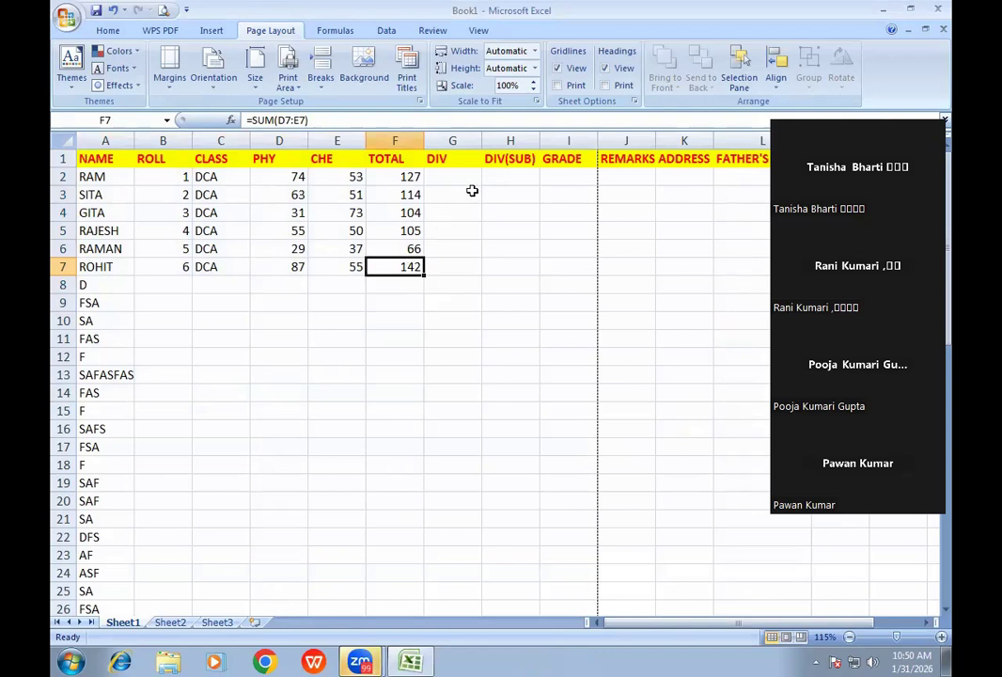
click(162, 10)
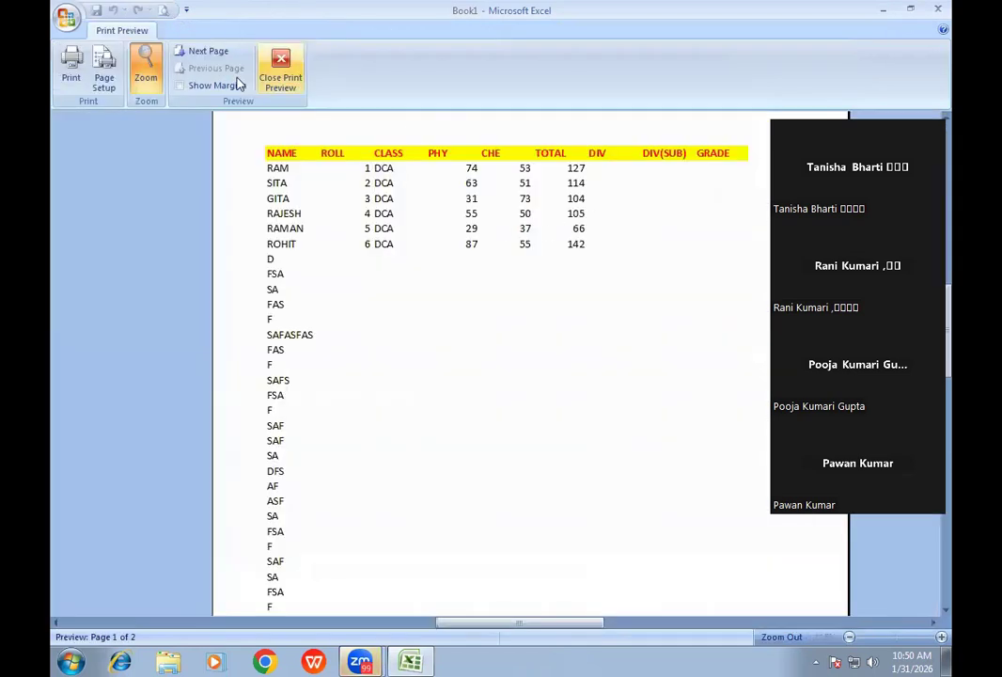
click(203, 50)
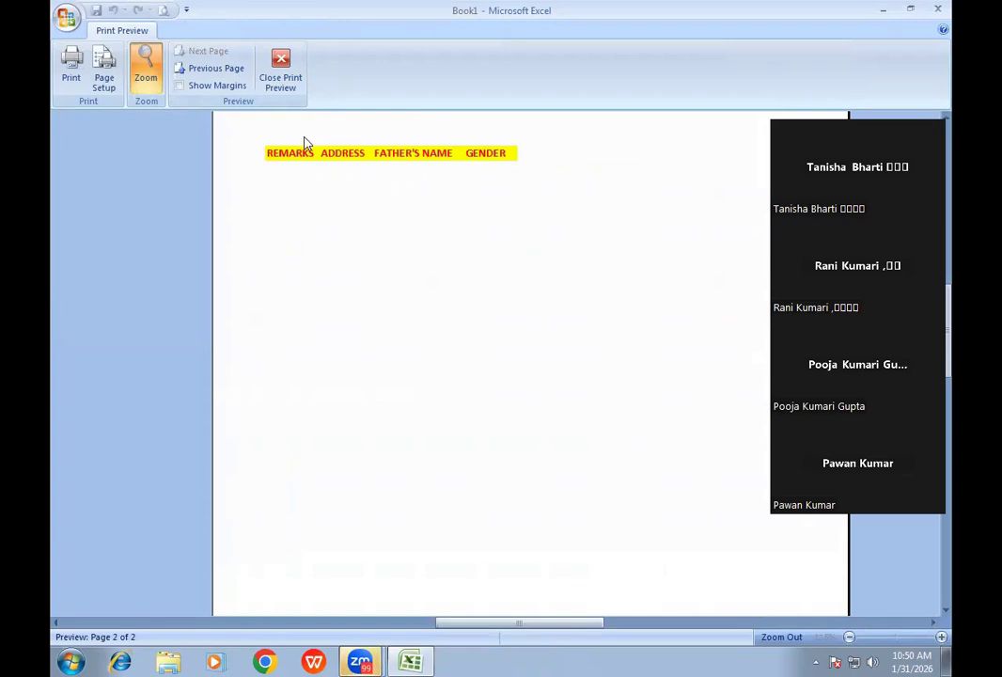
click(284, 87)
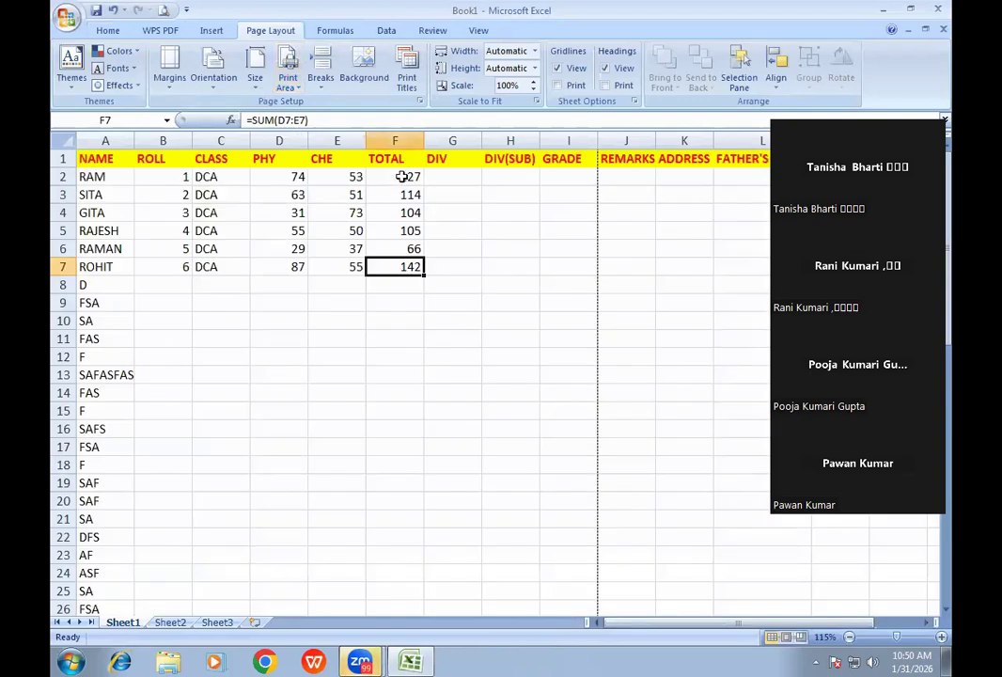
- Set columns $A:$F to repeat at left in Print Titles and open the print preview
click(407, 77)
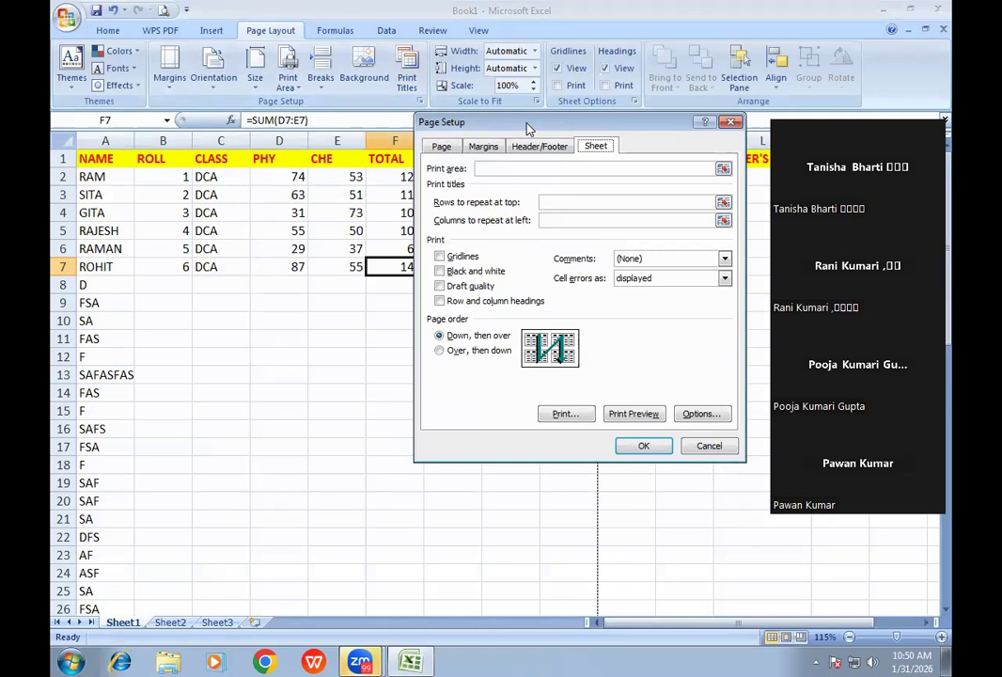
drag(528, 129, 551, 127)
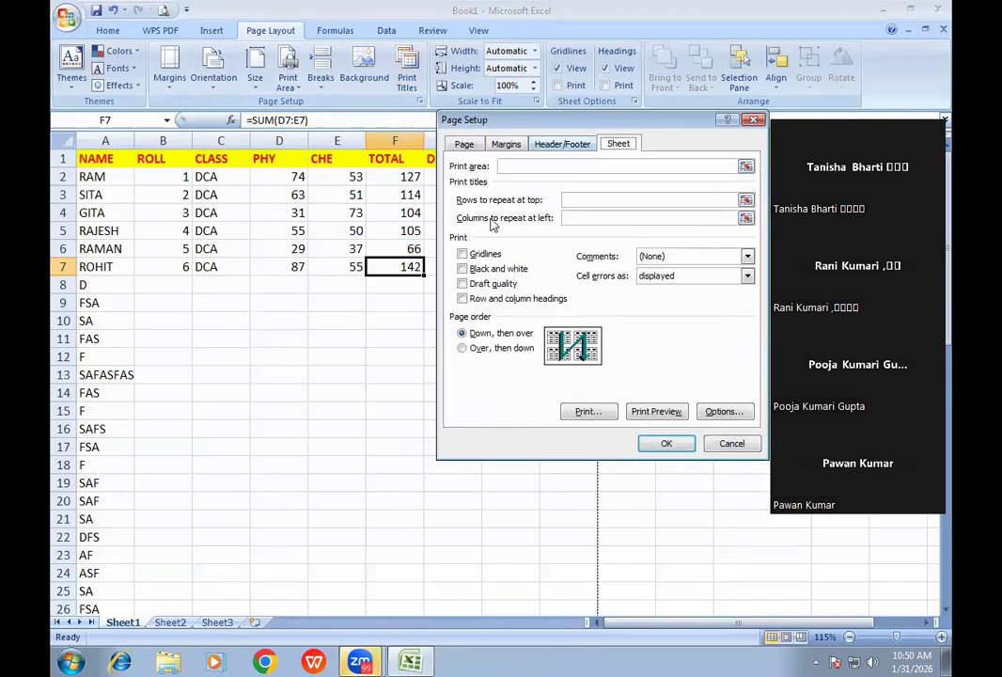
click(577, 218)
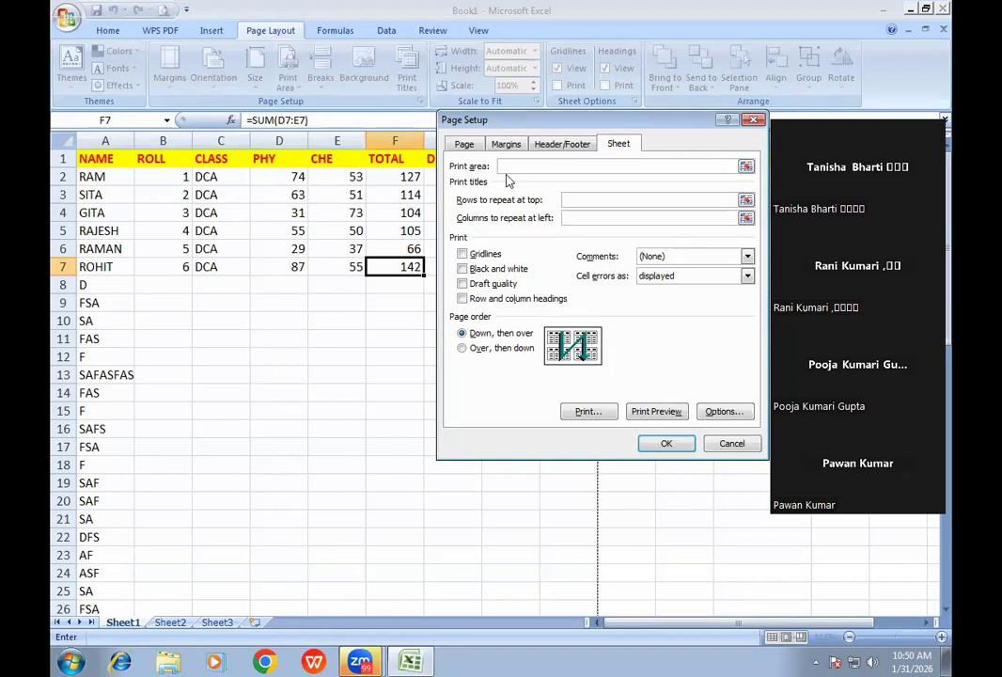
drag(510, 127, 515, 262)
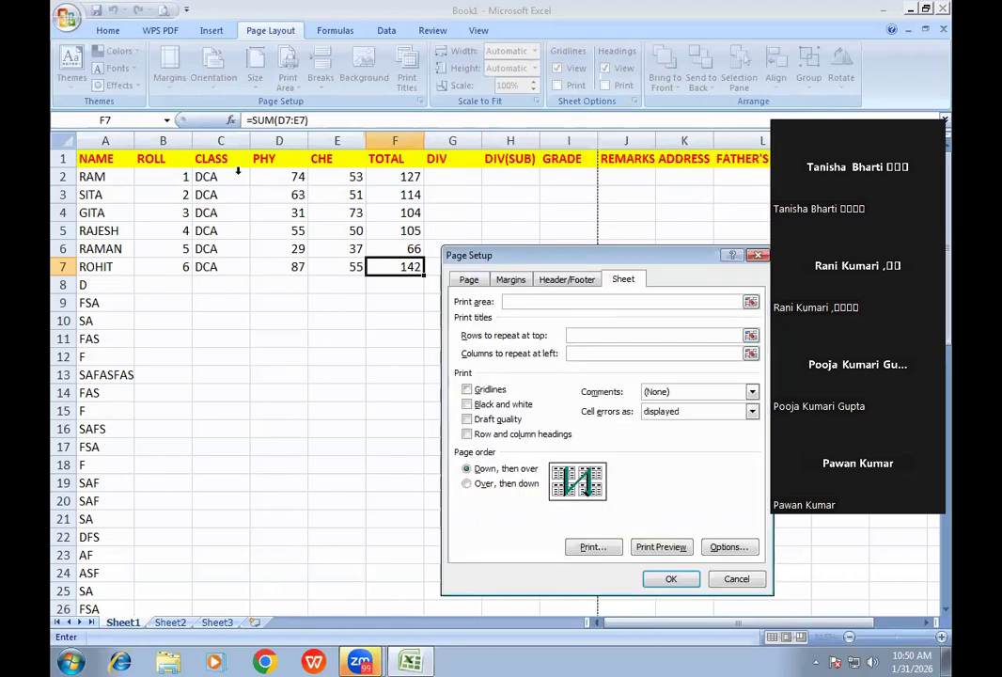
drag(107, 140, 384, 193)
drag(531, 261, 449, 139)
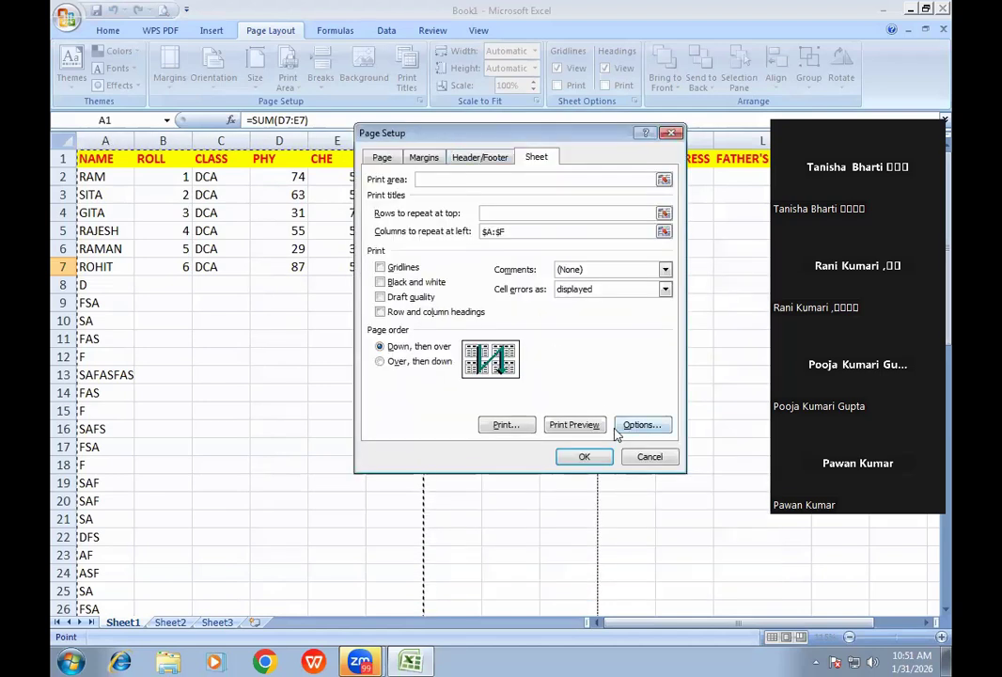
click(575, 423)
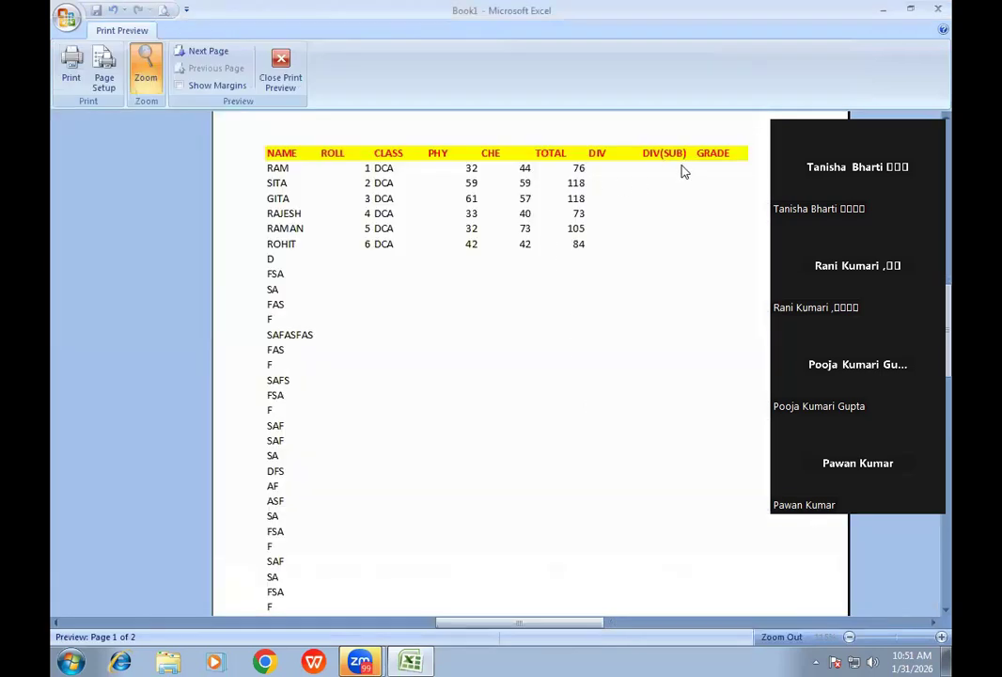
- Check that page 2 shows NAME through TOTAL beside REMARKS, ADDRESS and FATHER'S NAME, then close the preview
click(202, 51)
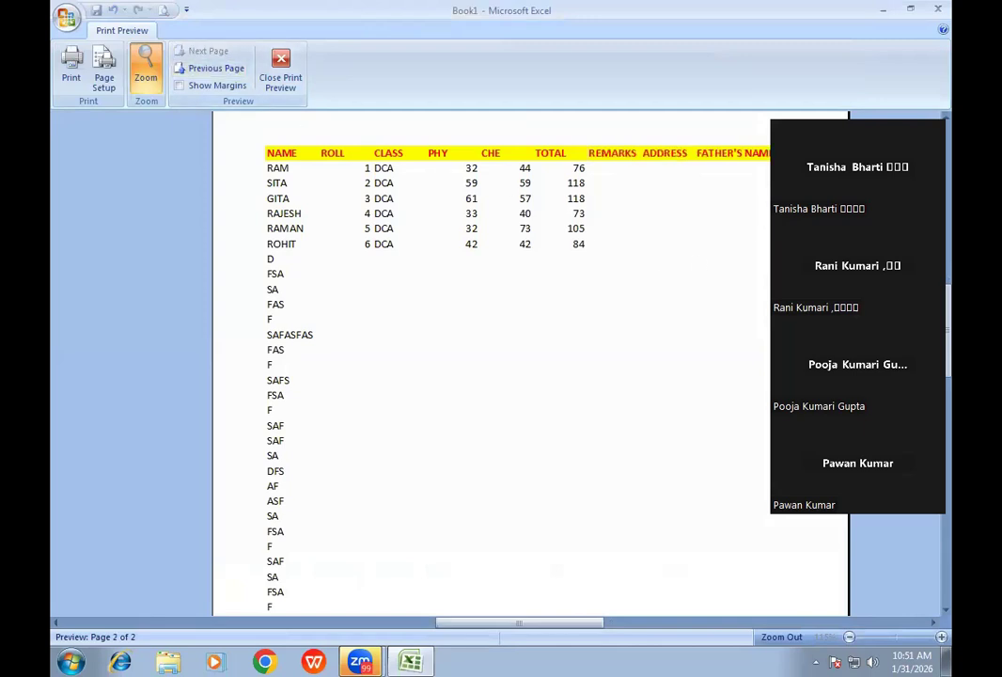
drag(863, 111, 847, 252)
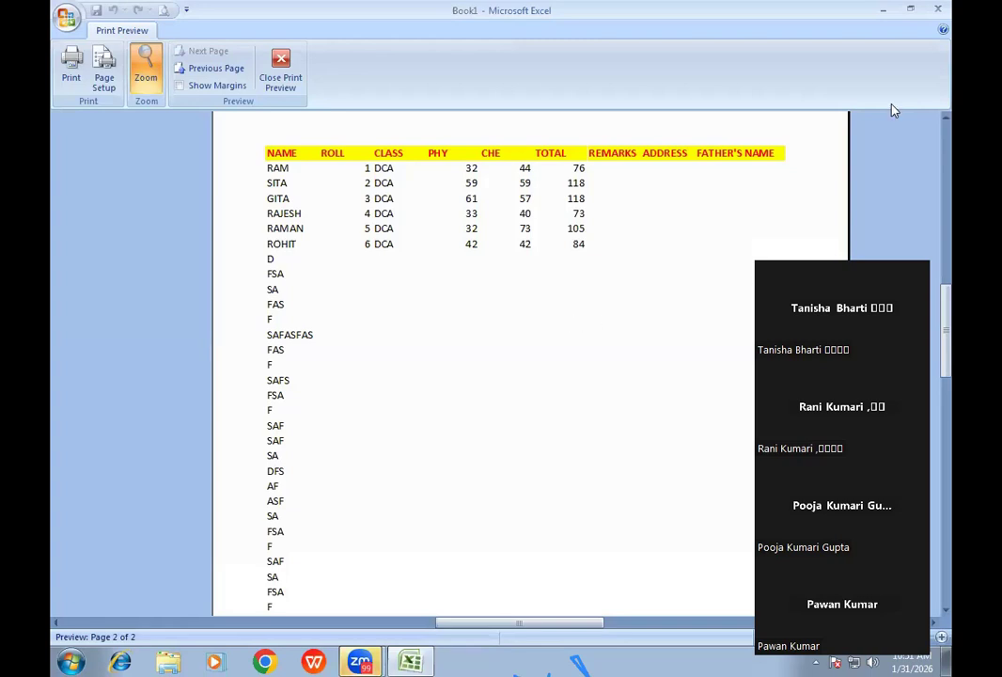
drag(877, 284, 892, 110)
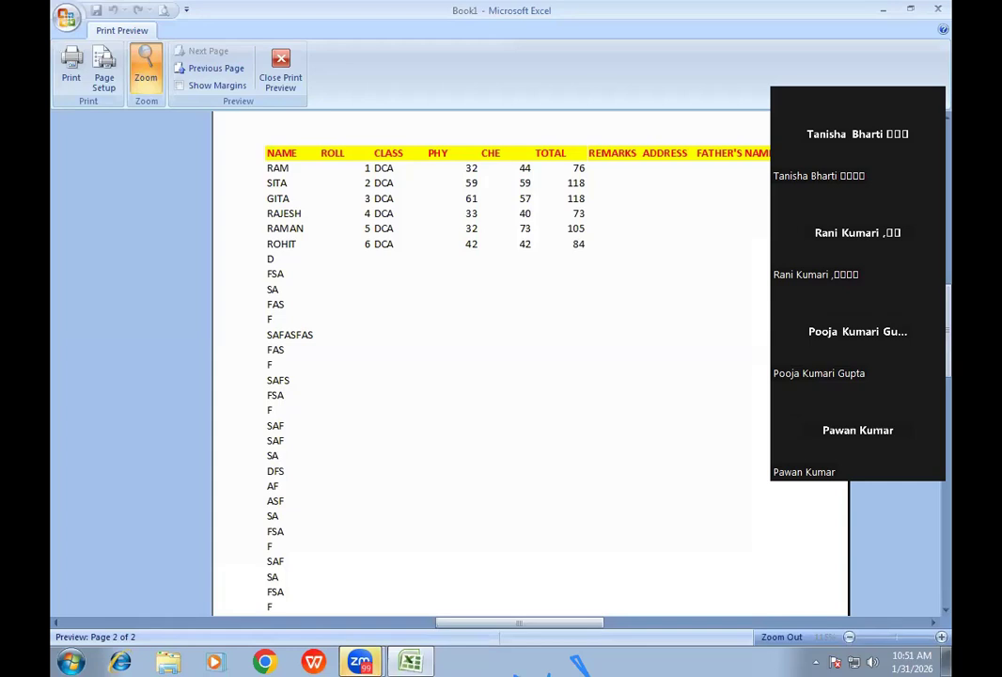
click(279, 83)
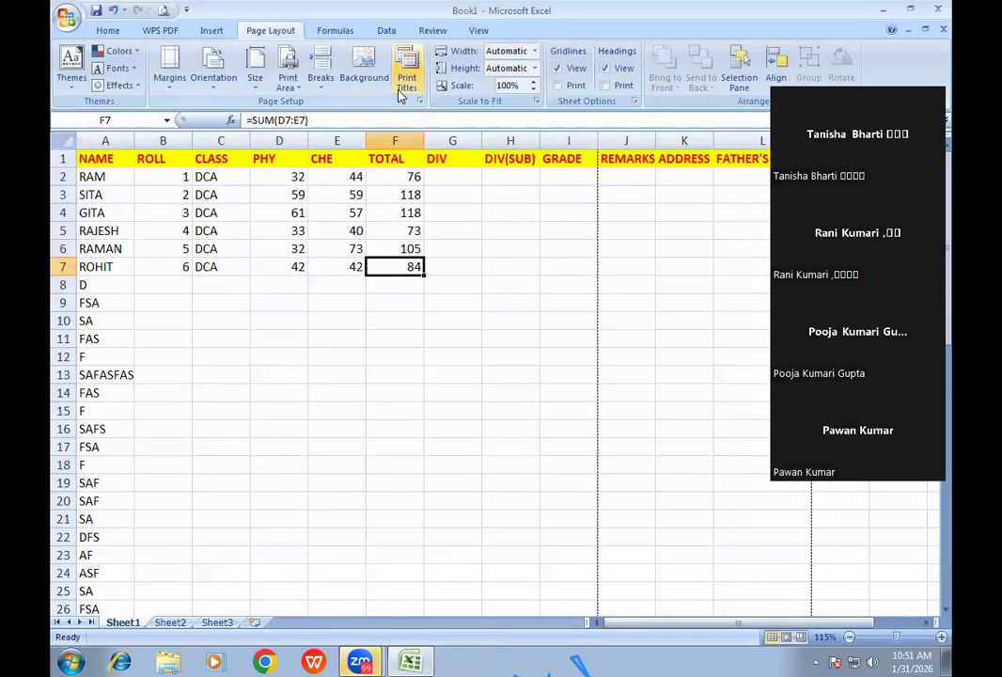
- Delete $A:$F from Print Titles' Columns to repeat at left
click(404, 81)
click(428, 232)
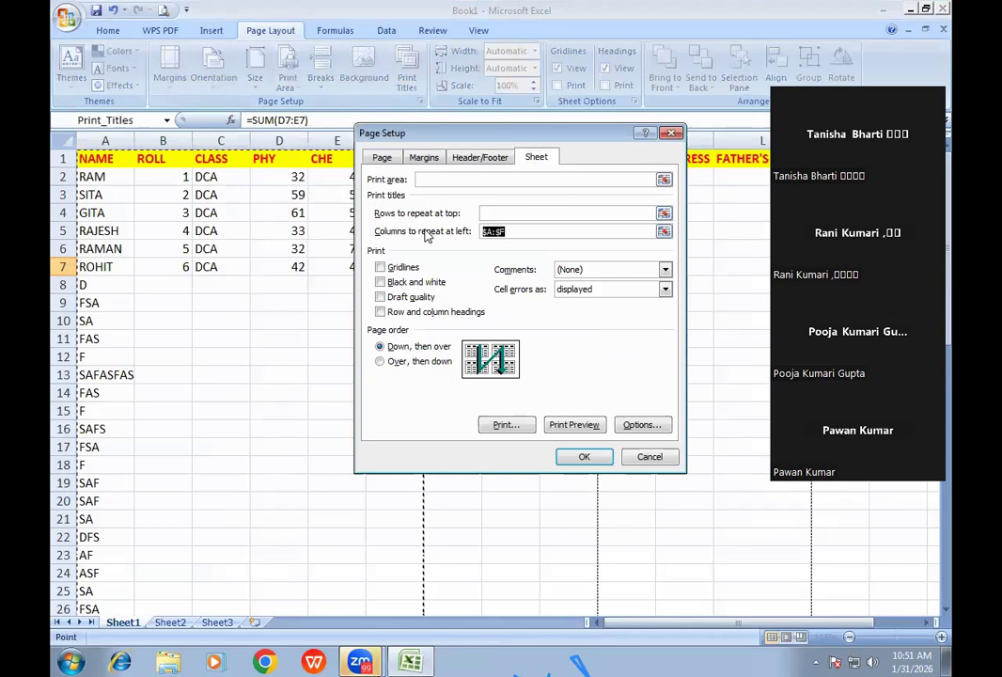
key(Delete)
- Preview page 2, zooming to confirm only REMARKS onward prints, then close the preview
click(574, 424)
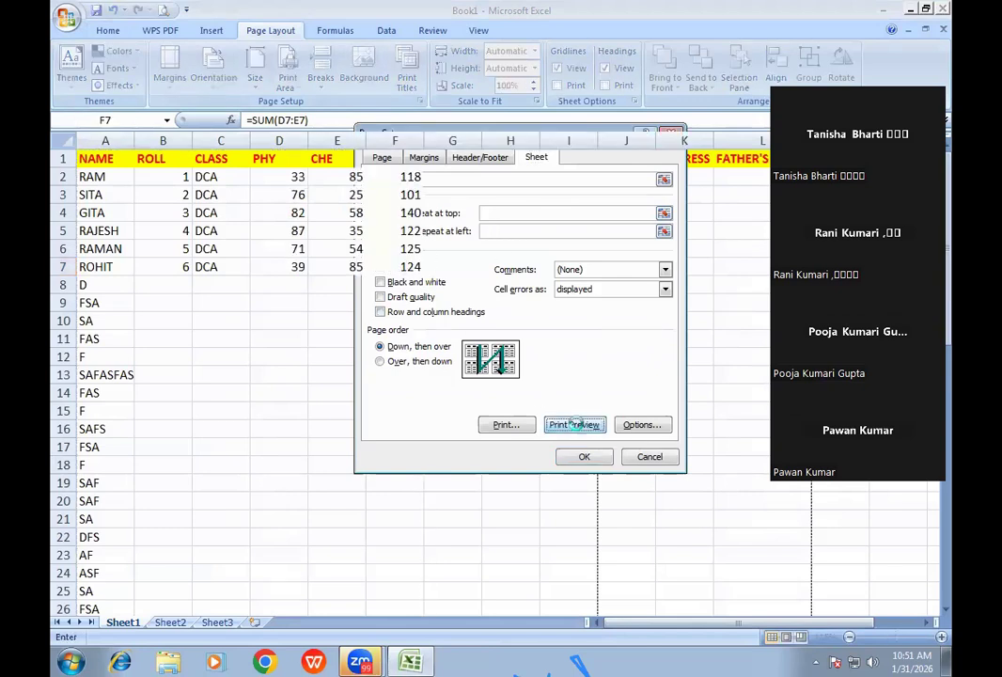
click(543, 204)
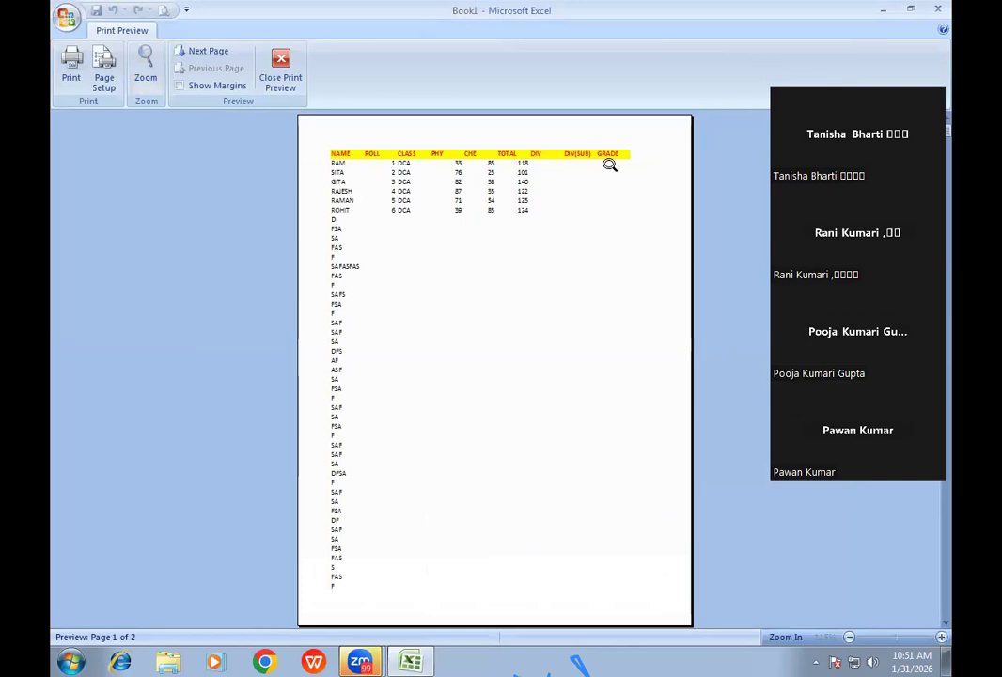
click(202, 51)
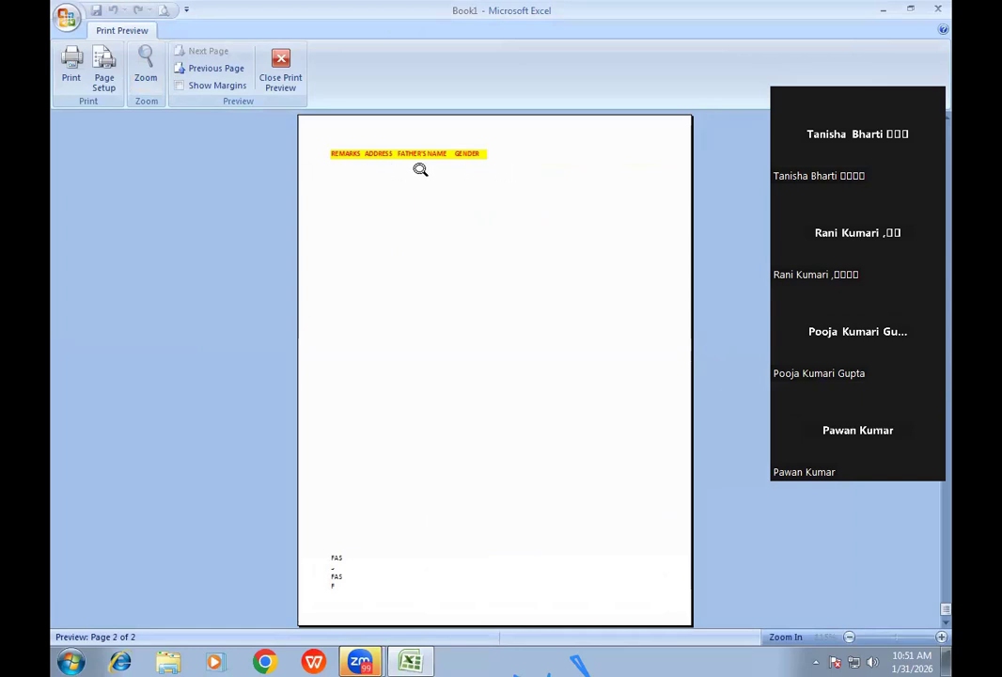
click(428, 148)
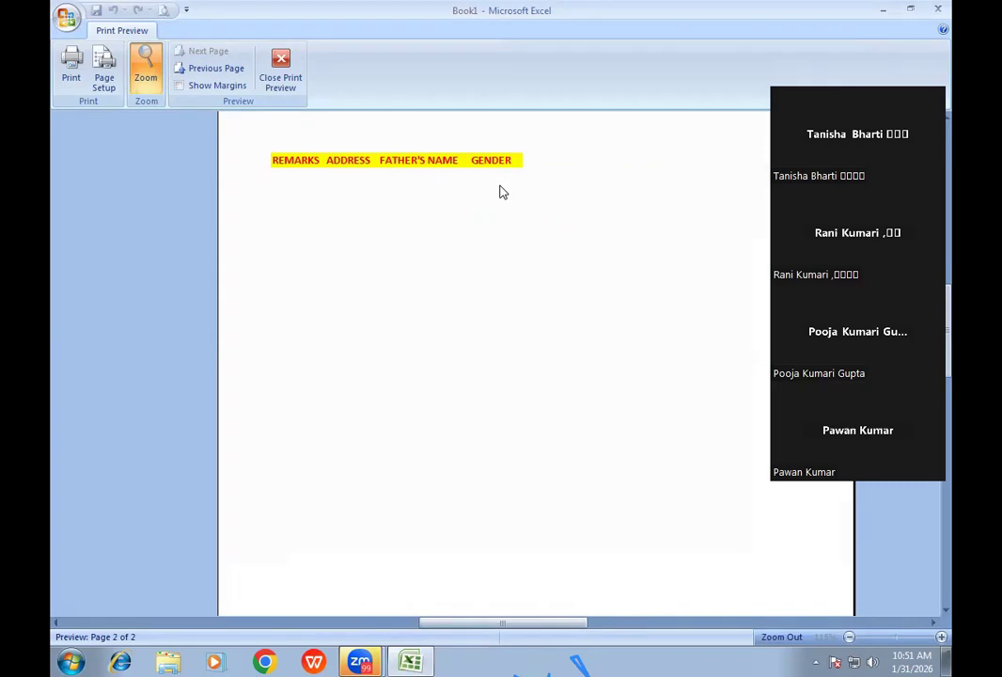
click(286, 82)
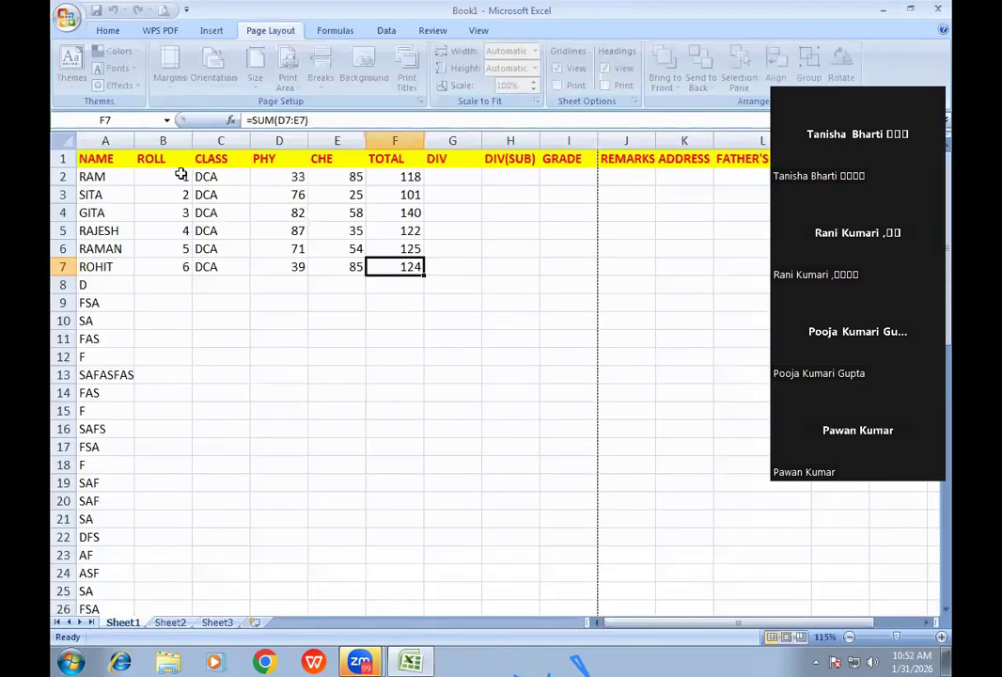
- Set Print Titles' Columns to repeat at left to $A:$F and open Print Preview
drag(105, 141, 410, 147)
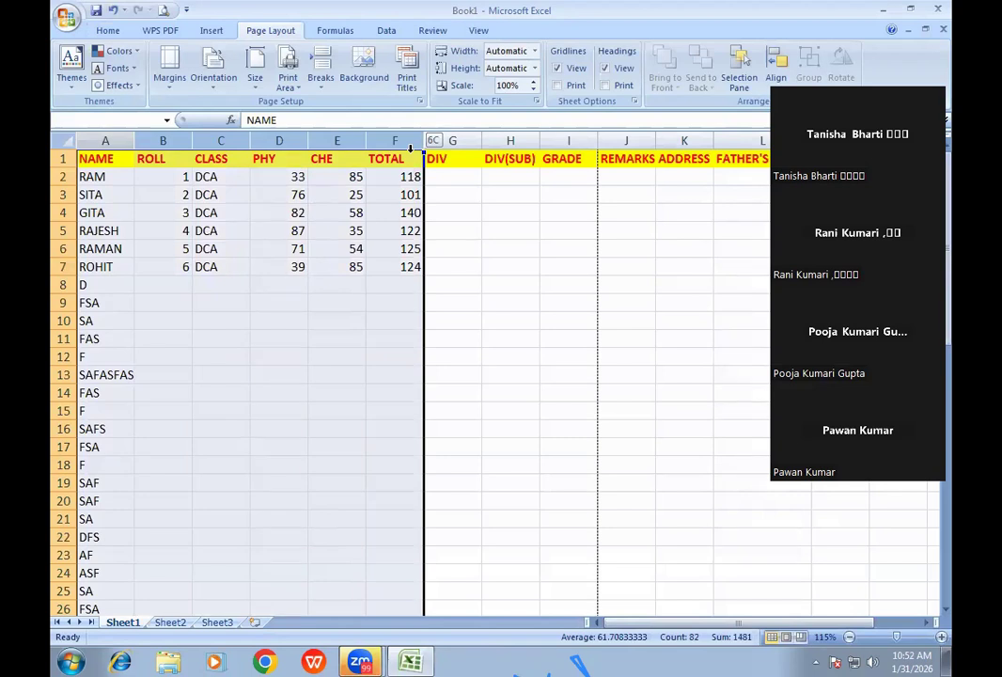
click(395, 212)
click(406, 82)
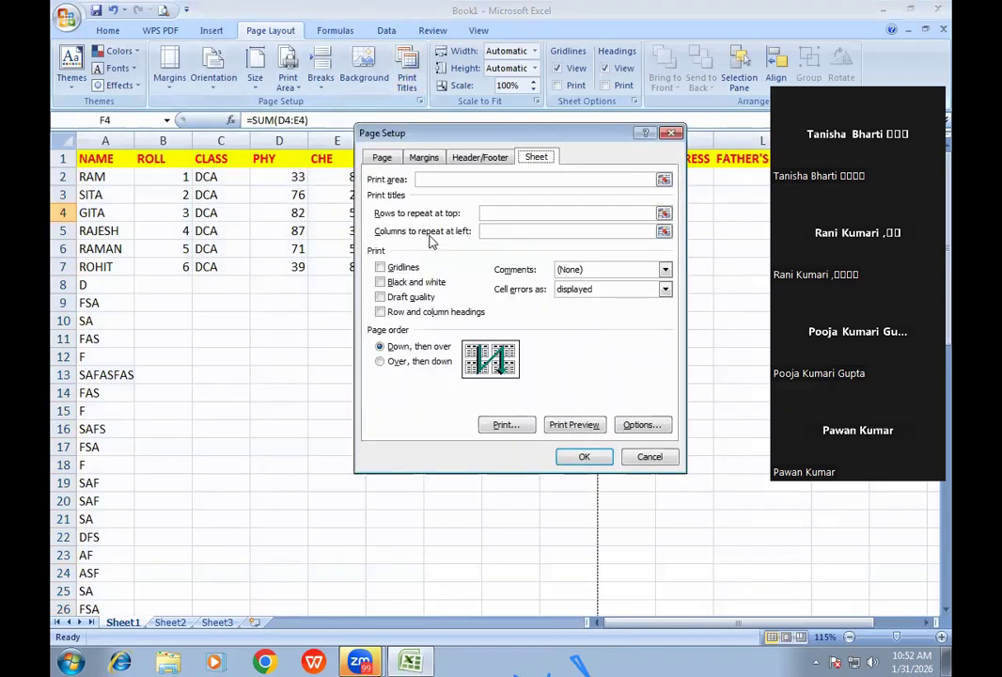
click(492, 230)
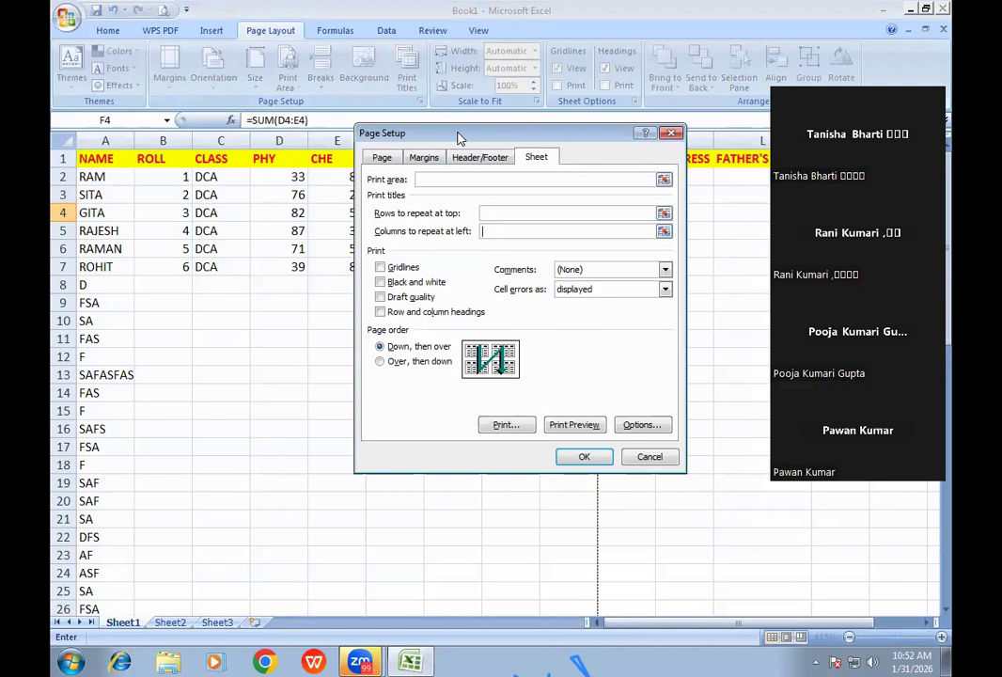
drag(459, 137, 440, 254)
drag(112, 137, 386, 162)
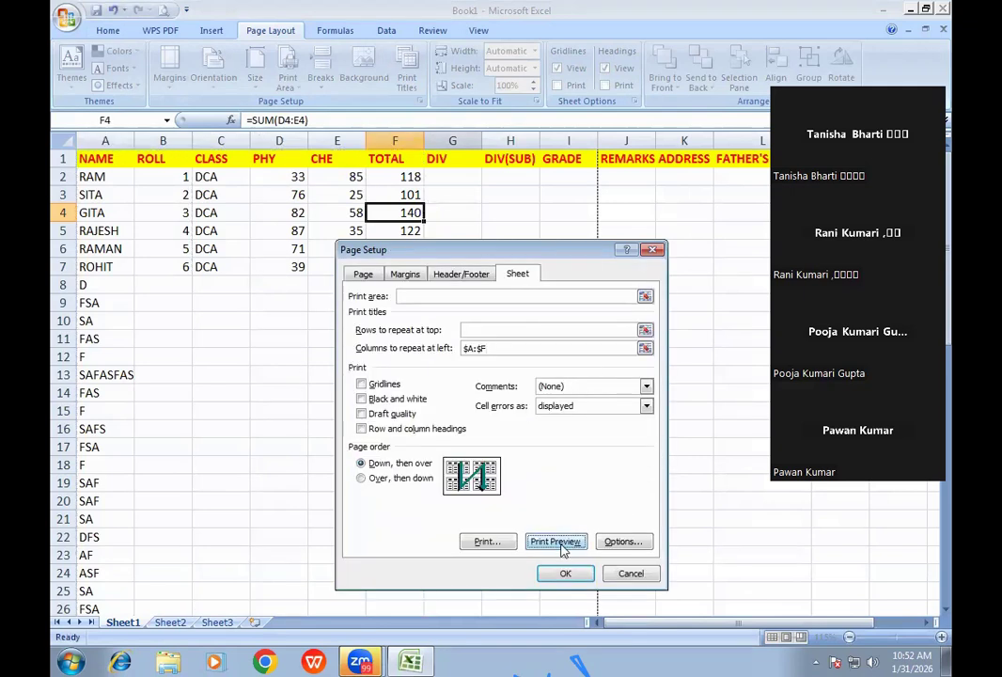
click(561, 543)
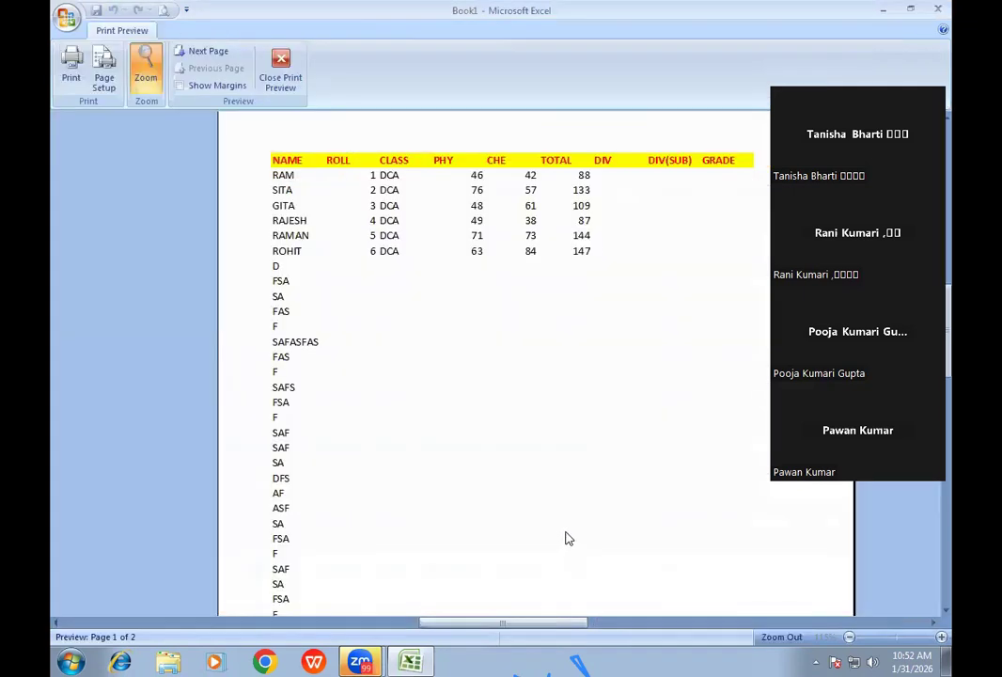
- Zoom into page 2 showing NAME through TOTAL beside REMARKS, ADDRESS, FATHER'S NAME, then close preview
click(210, 51)
click(642, 207)
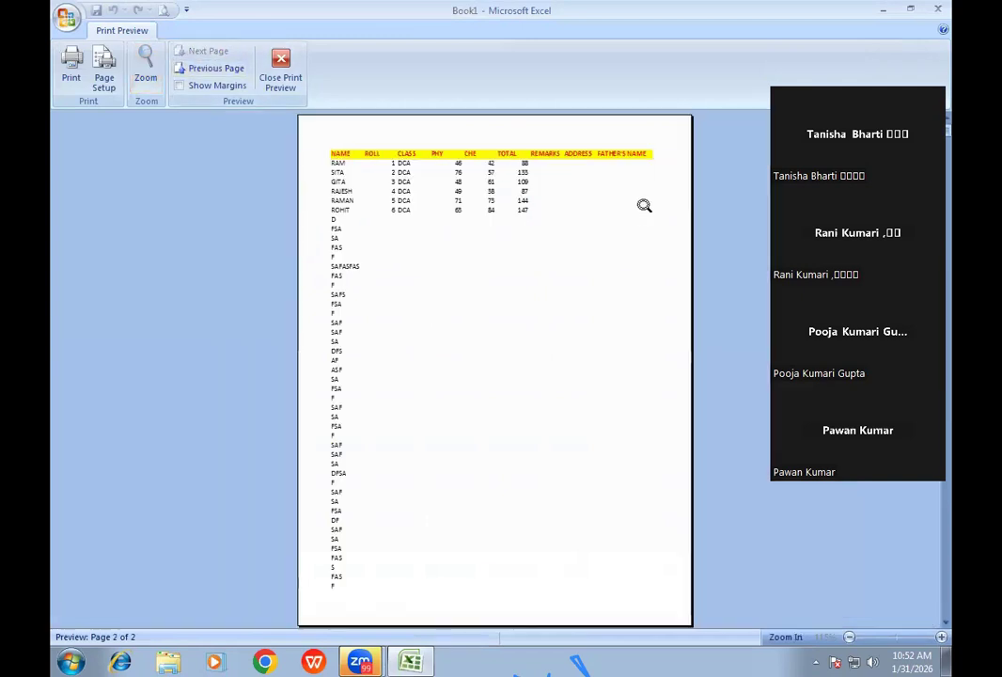
click(606, 155)
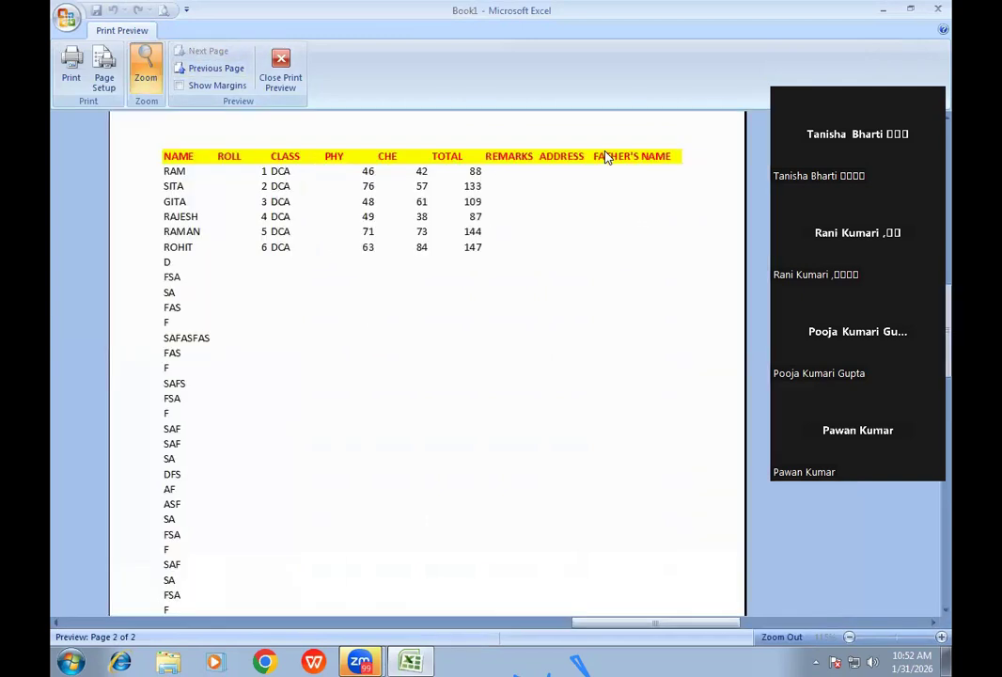
click(606, 157)
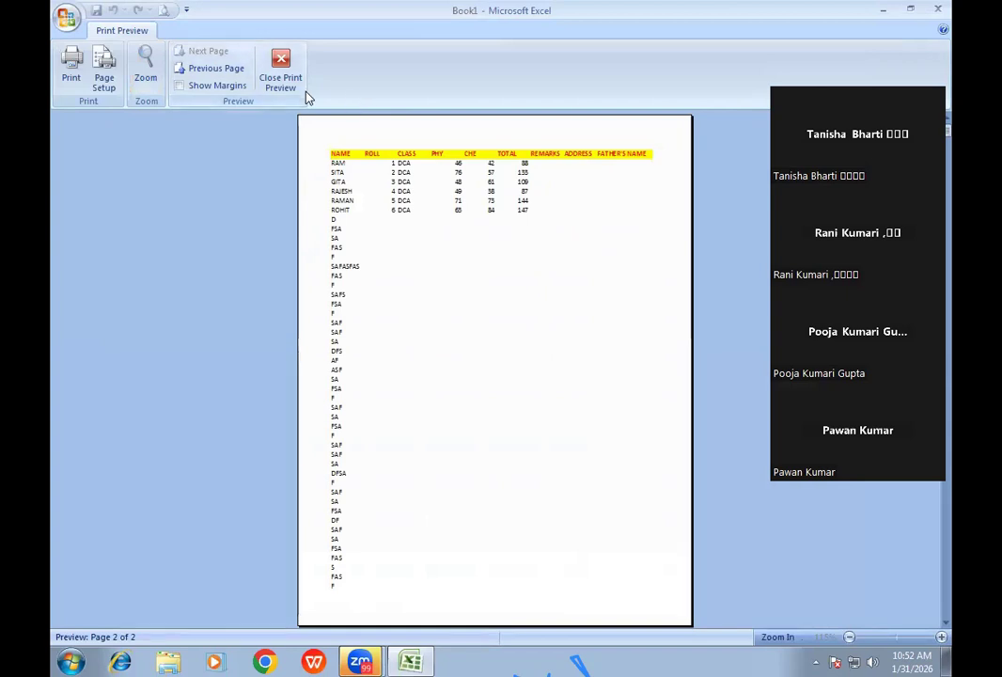
click(498, 168)
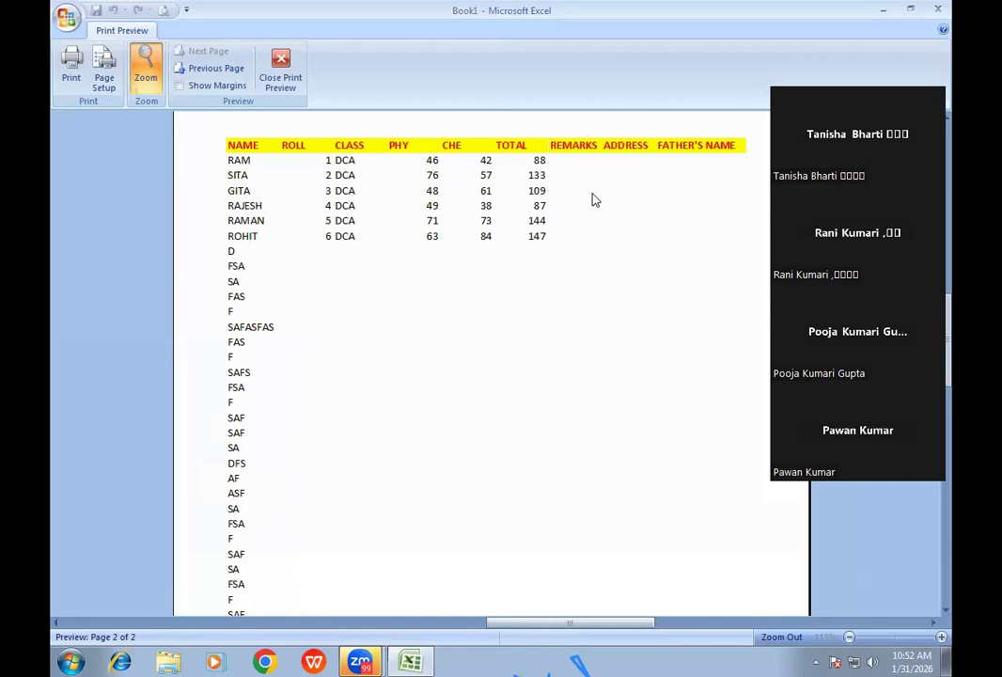
click(280, 71)
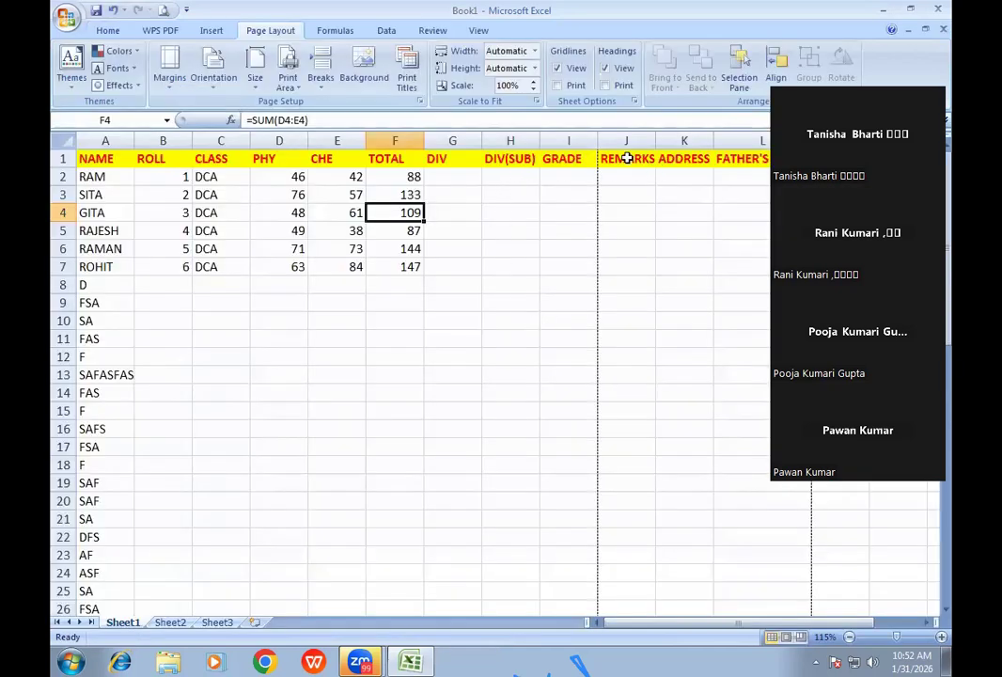
- Select the REMARKS, ADDRESS and FATHER'S NAME headings in J1 to L1
click(627, 158)
click(677, 158)
click(736, 160)
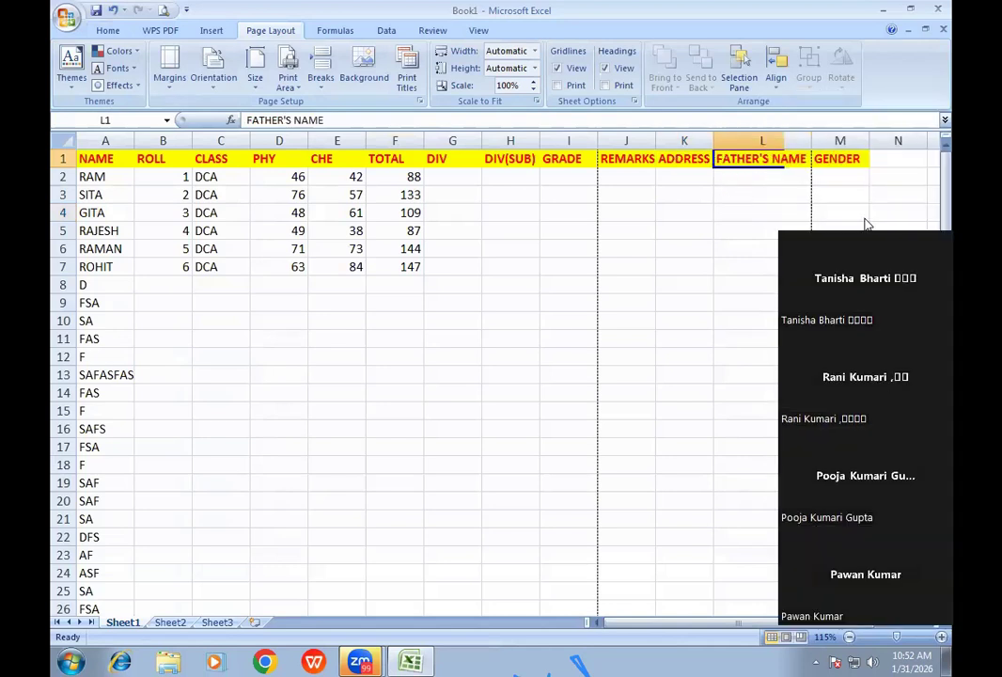
- Review the Columns to repeat at left setting in Print Titles and open Print Preview
click(406, 79)
double_click(476, 346)
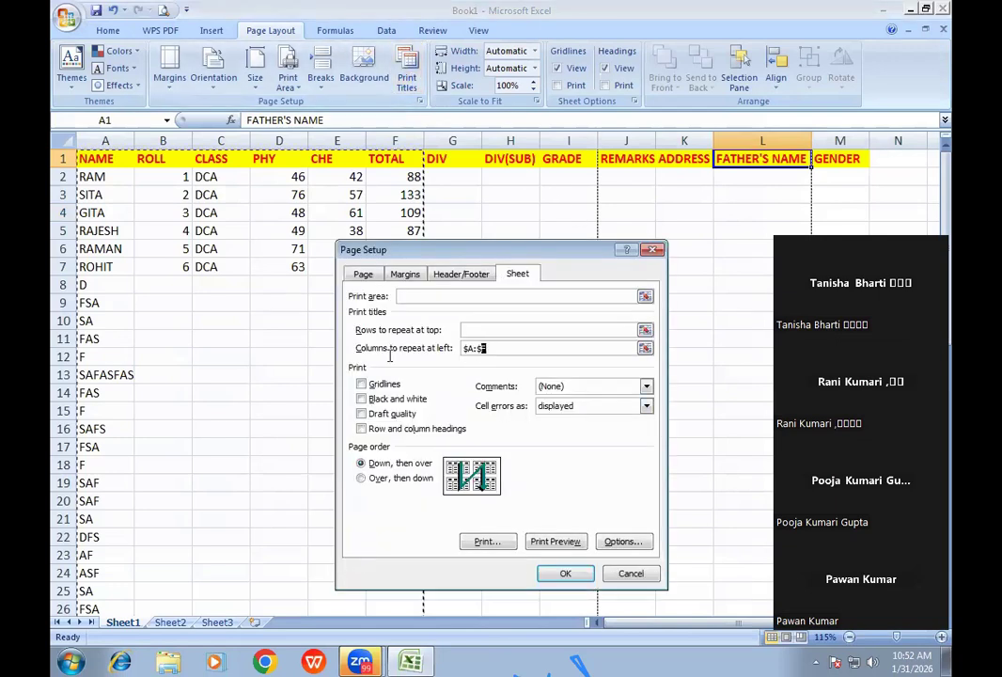
click(556, 542)
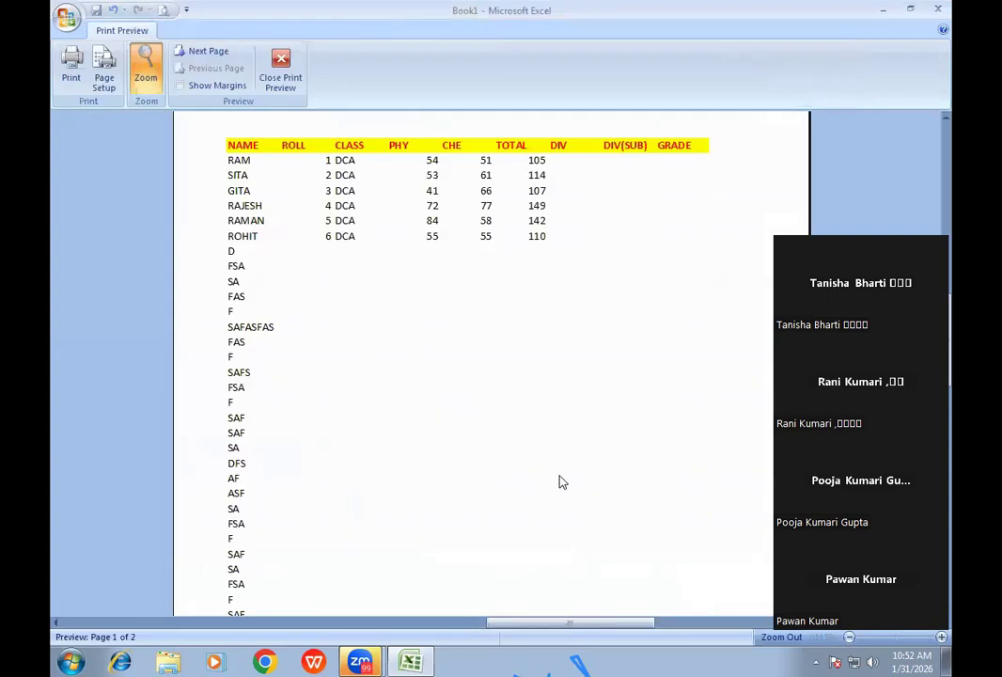
- View page 1 whole, zoom into page 2's REMARKS to GENDER headings, then close preview
click(514, 263)
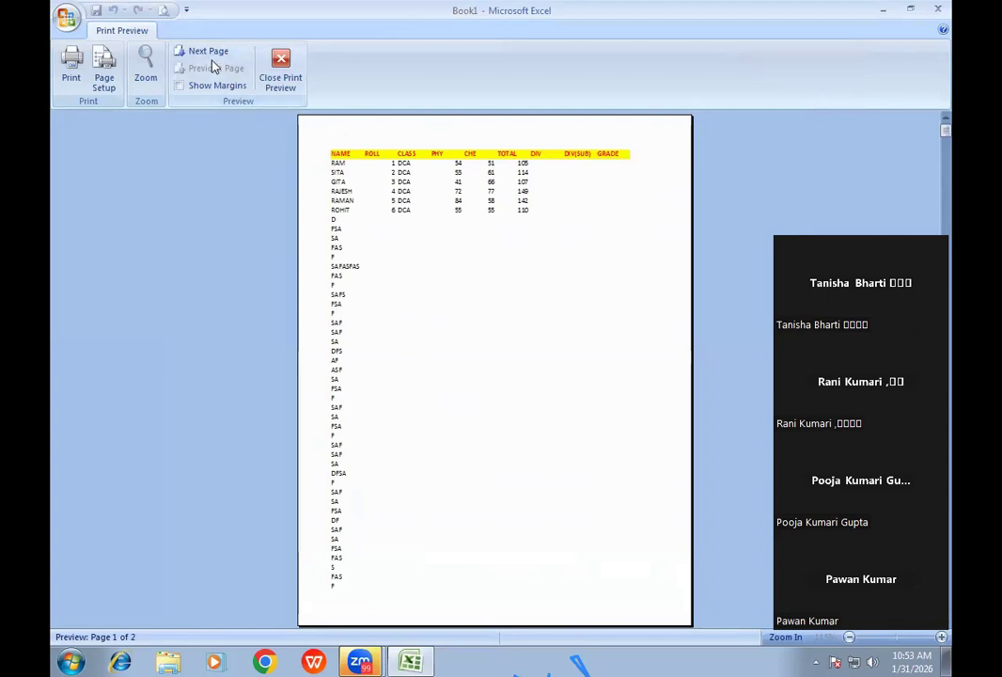
click(188, 51)
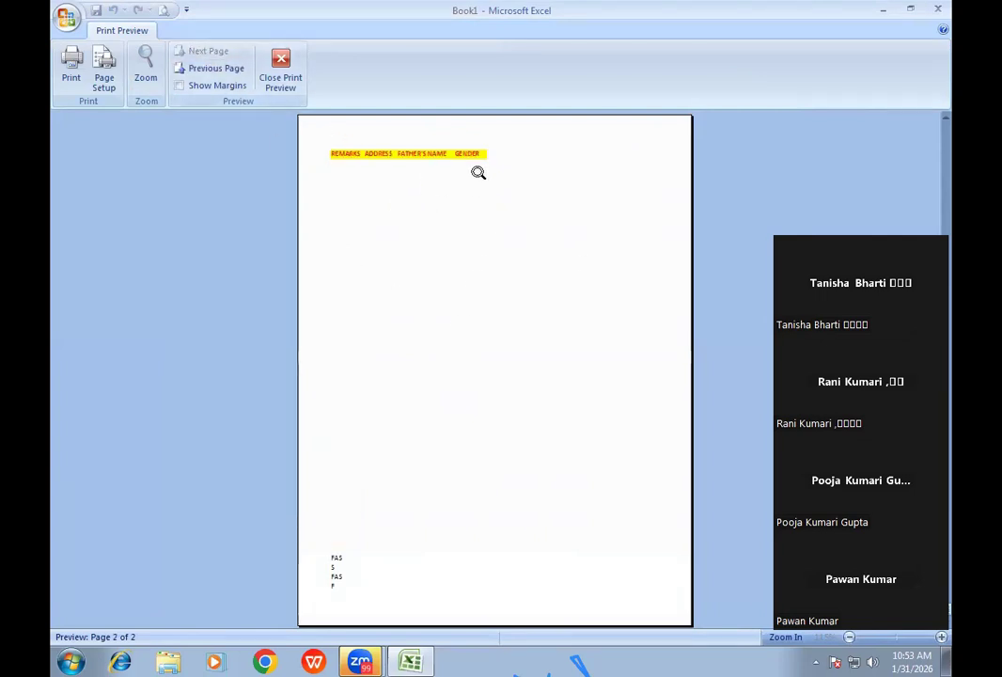
click(476, 173)
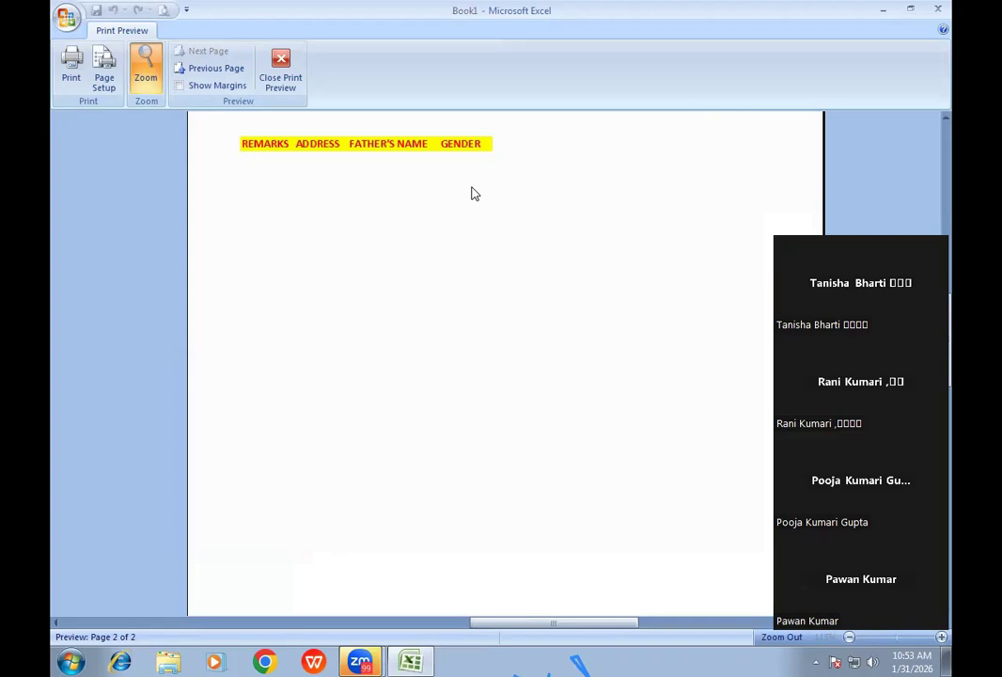
click(285, 83)
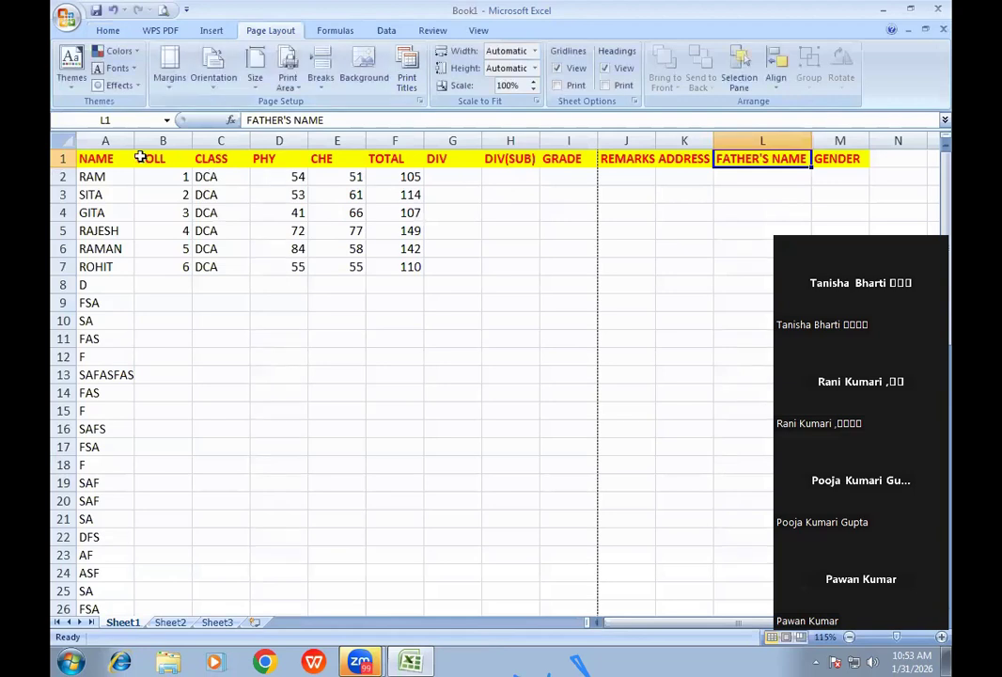
- Set Print Titles' Columns to repeat at left to $A:$C and open Print Preview
drag(106, 134, 217, 169)
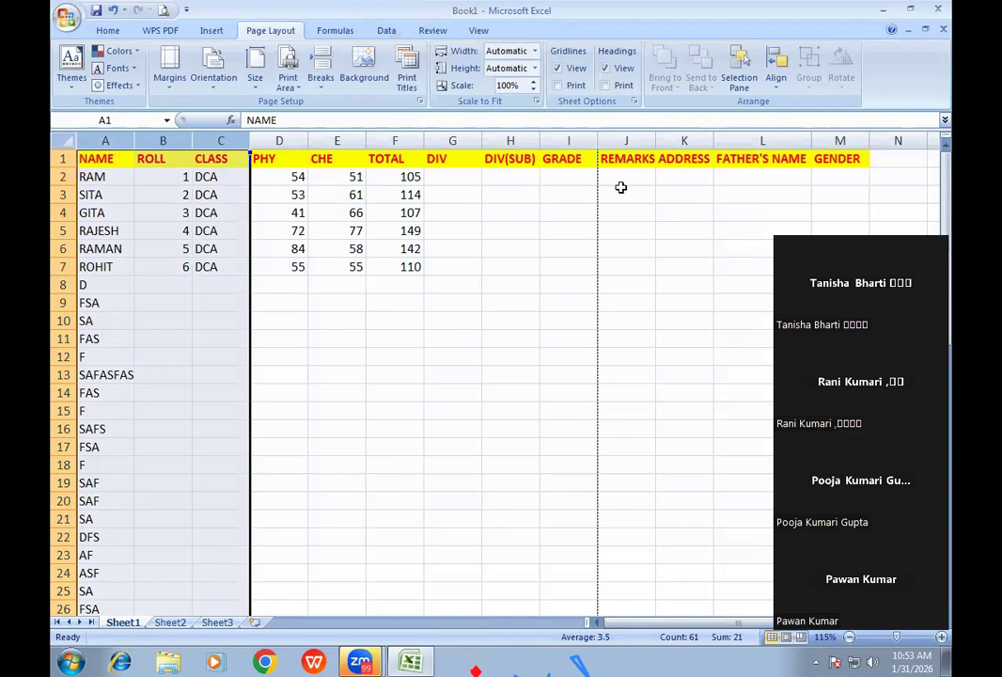
click(384, 196)
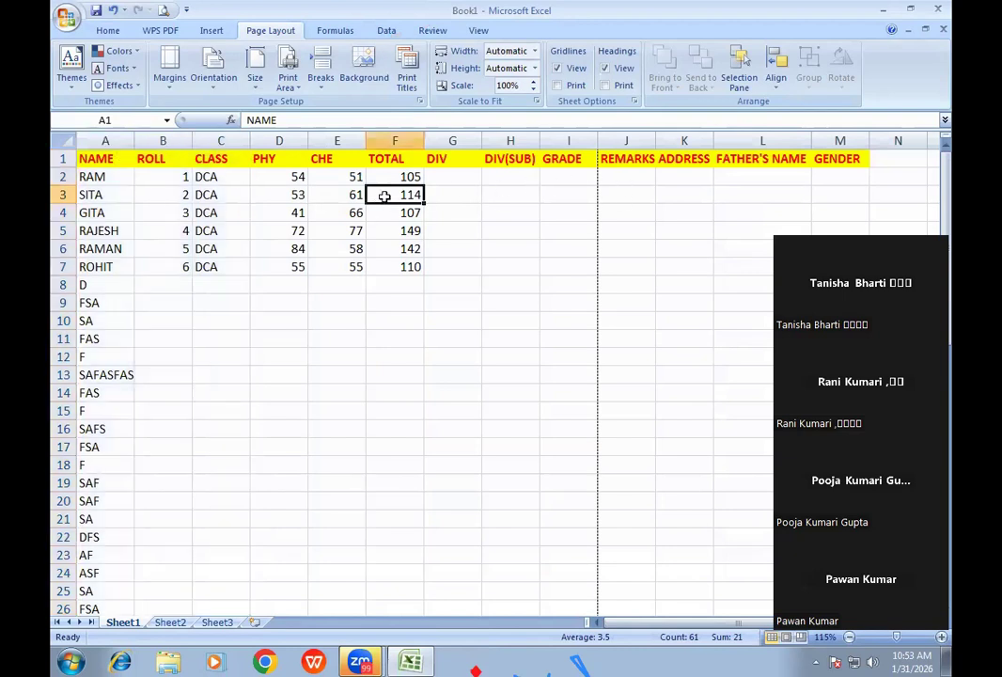
click(406, 77)
click(478, 349)
drag(85, 137, 217, 134)
click(560, 540)
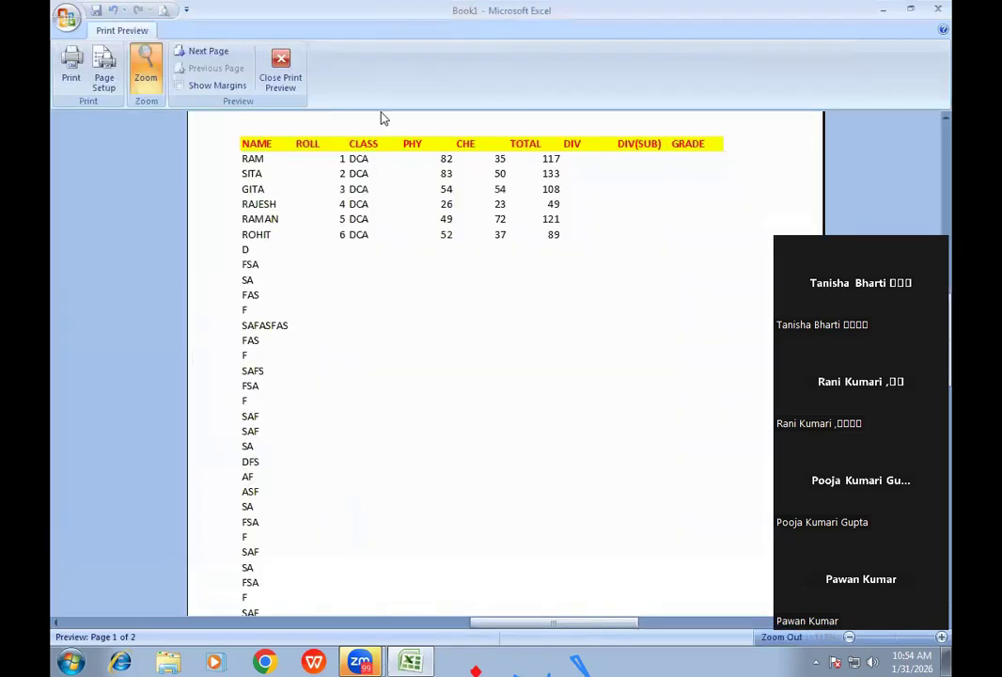
- View page 2 with NAME, ROLL and CLASS repeated beside REMARKS to GENDER, then close preview
click(203, 52)
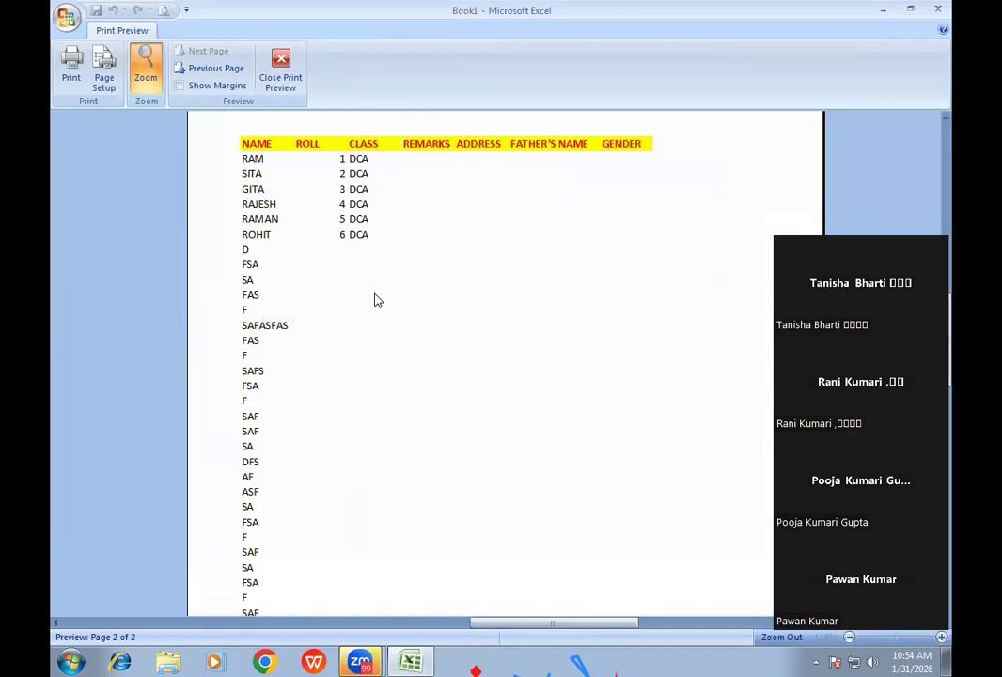
click(282, 75)
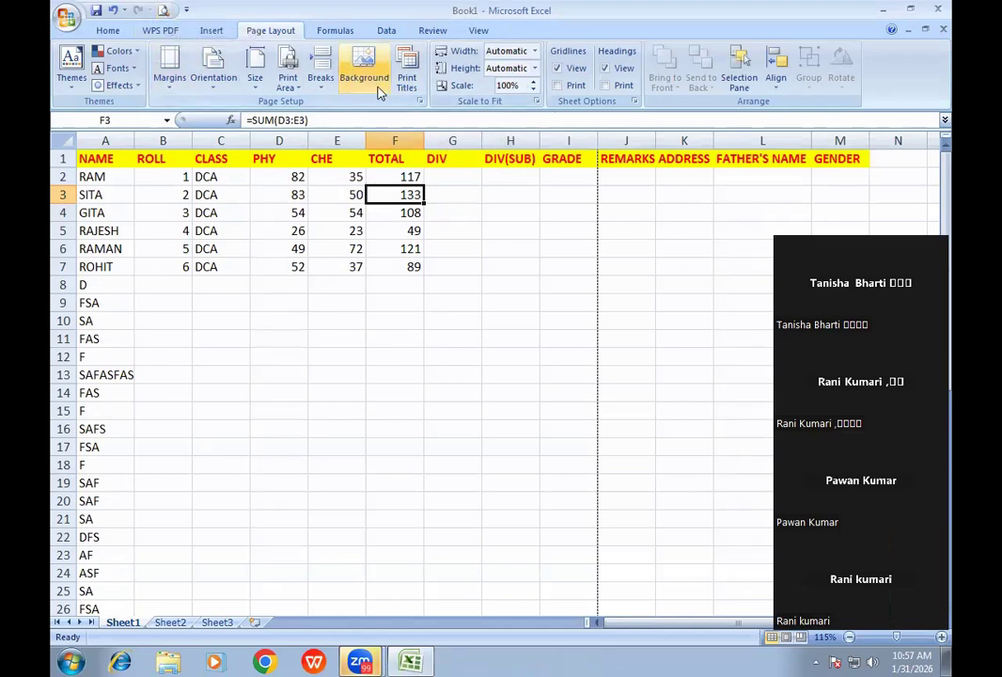
click(406, 77)
- Delete $A:$C from Columns to repeat at left, preview page 2, then close the preview
drag(501, 349, 368, 296)
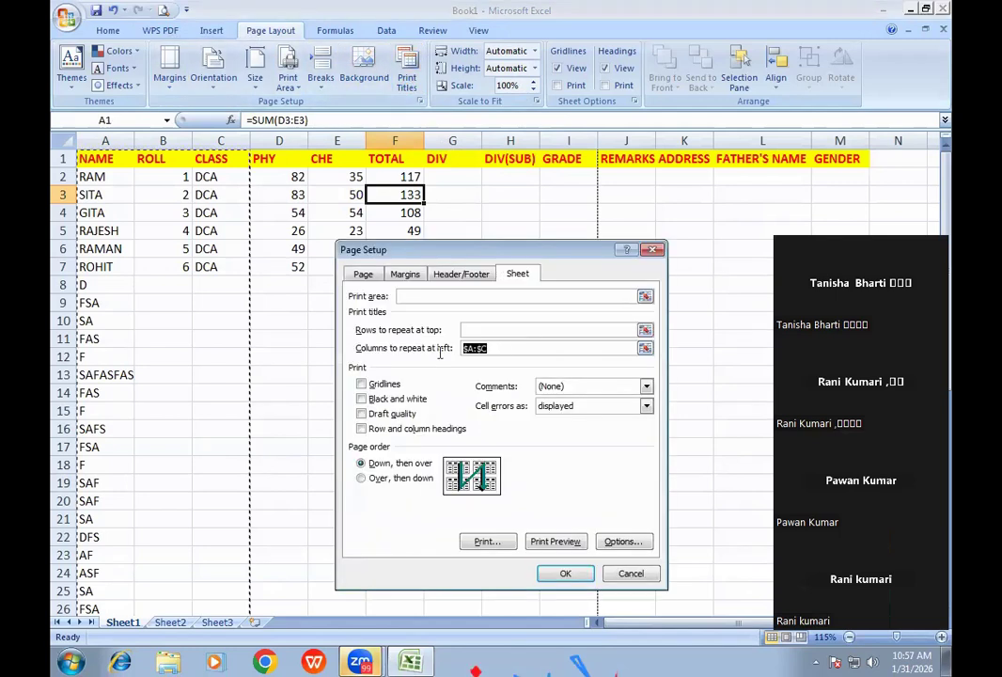
key(BackSpace)
click(555, 542)
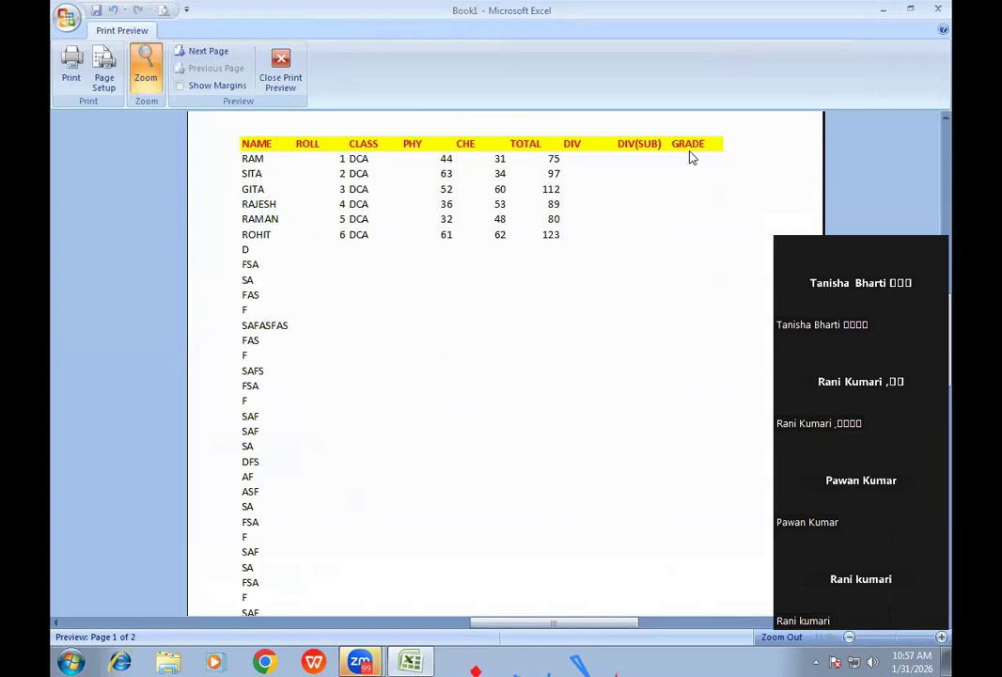
click(199, 53)
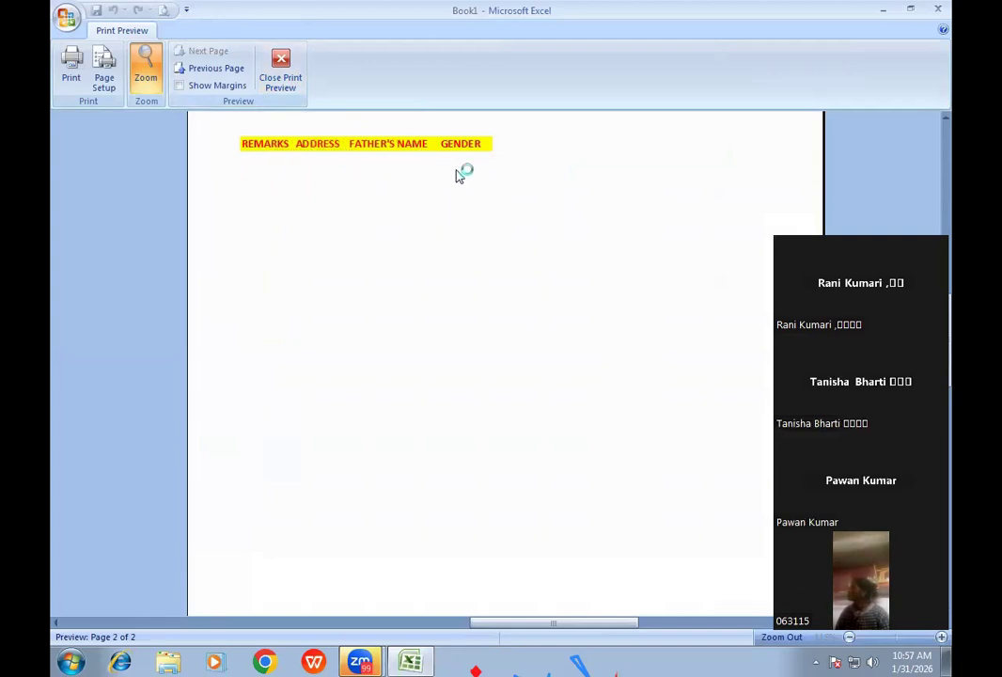
click(279, 86)
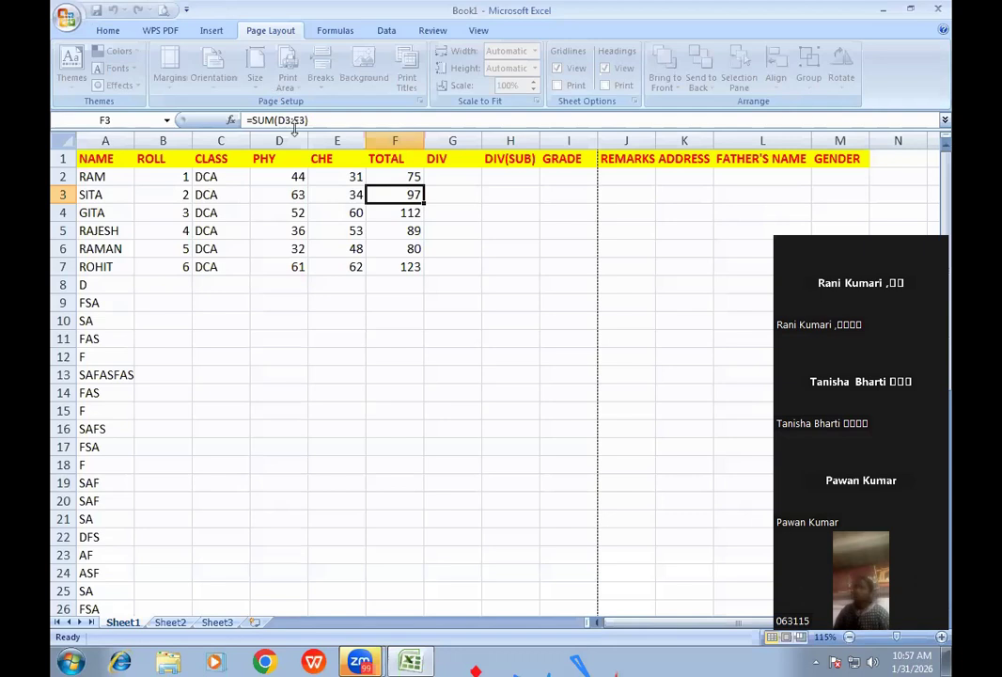
- AutoFit columns B, D, E and F to their headings and drag columns C and G narrower
click(107, 158)
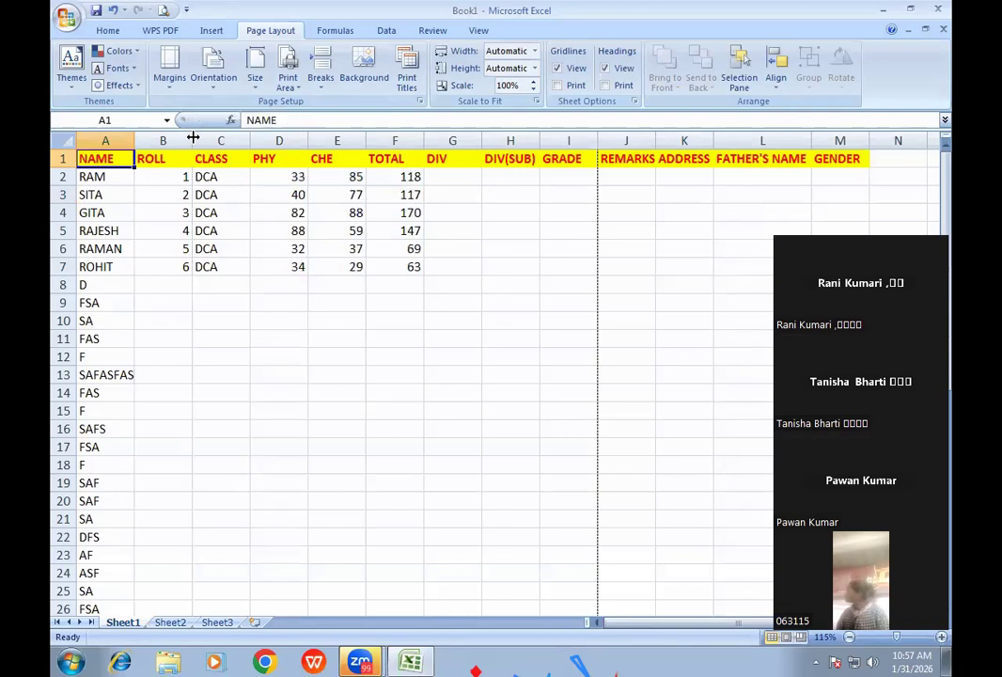
double_click(192, 138)
drag(227, 139, 266, 141)
double_click(266, 140)
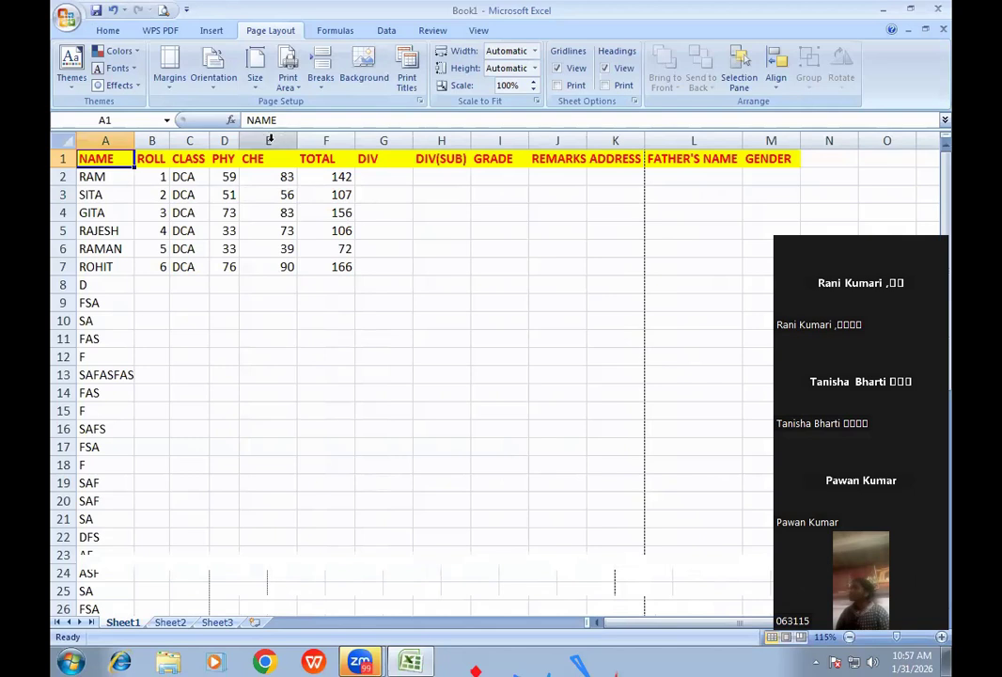
double_click(297, 140)
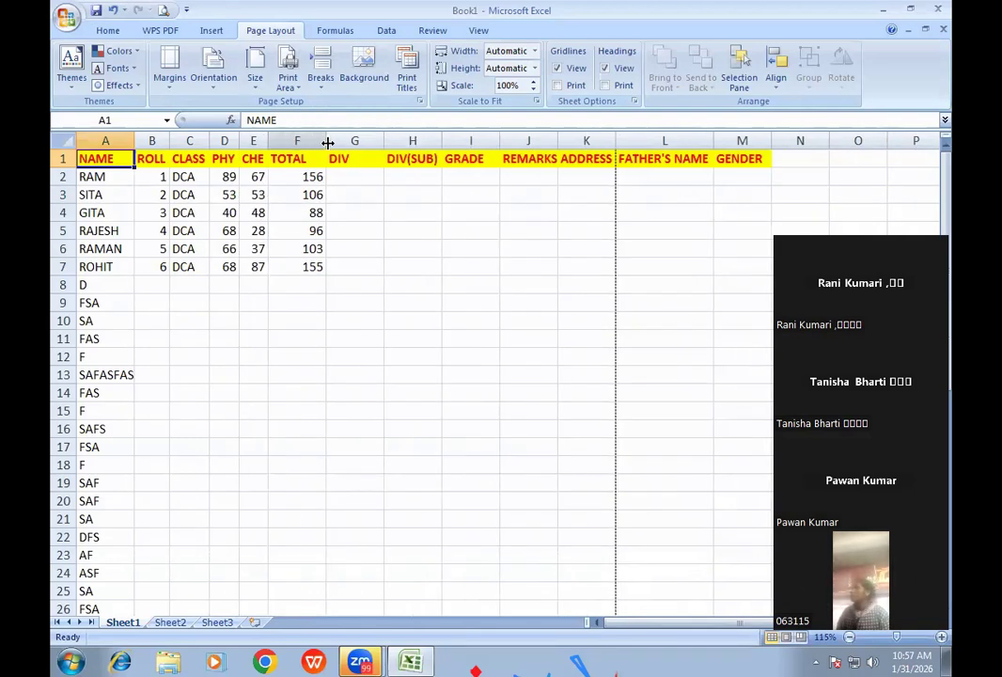
double_click(325, 140)
drag(367, 139, 521, 141)
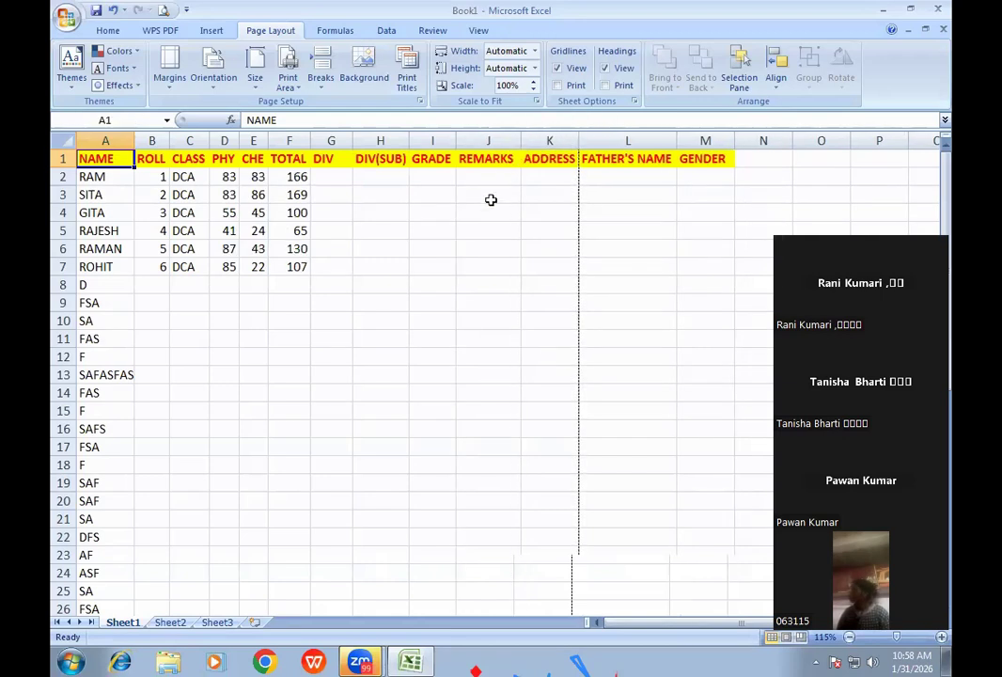
click(490, 199)
click(543, 178)
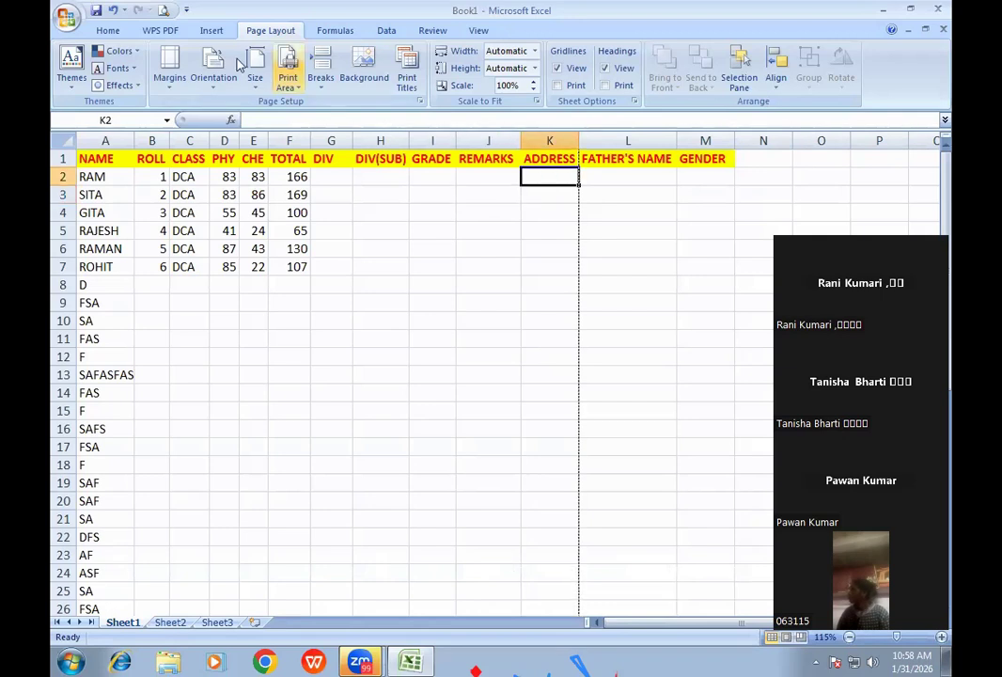
- Preview the first printed page, then bring up Page Setup's Margins settings
click(163, 9)
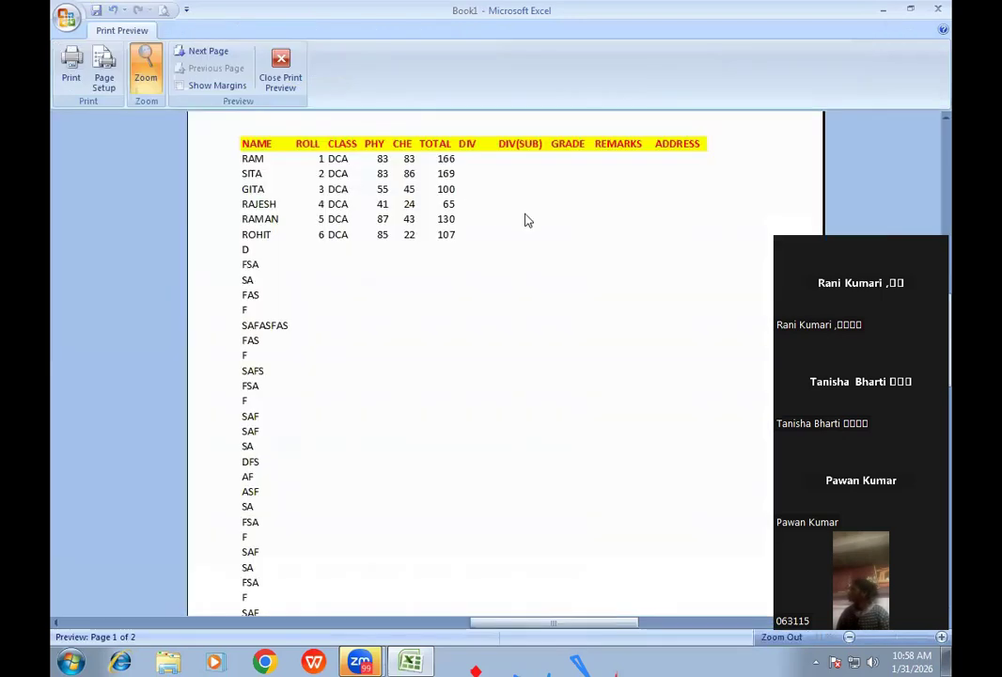
click(481, 217)
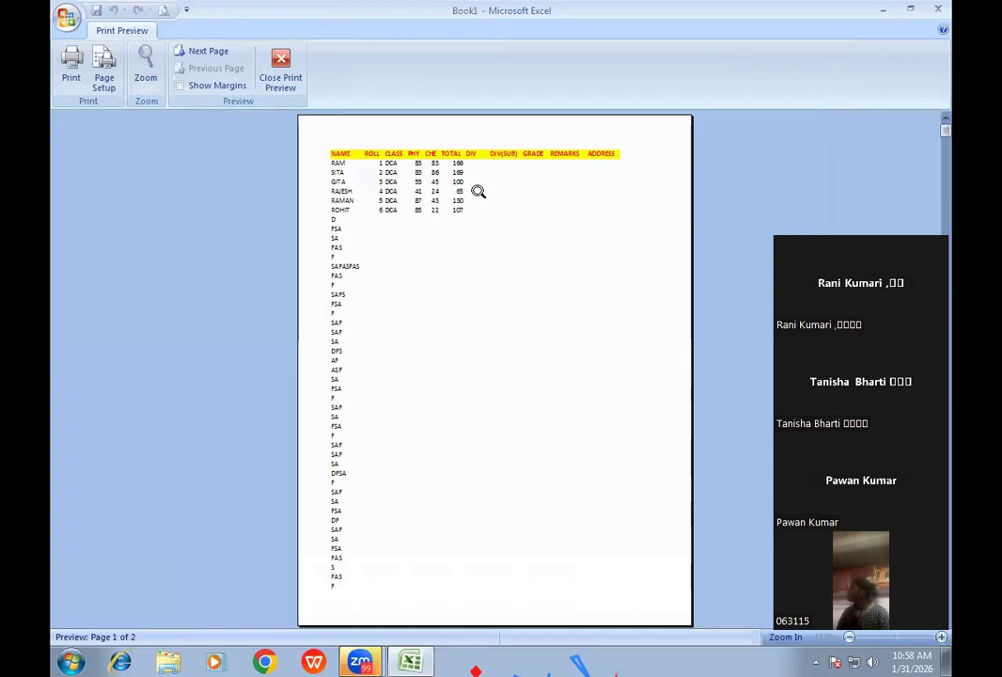
click(103, 68)
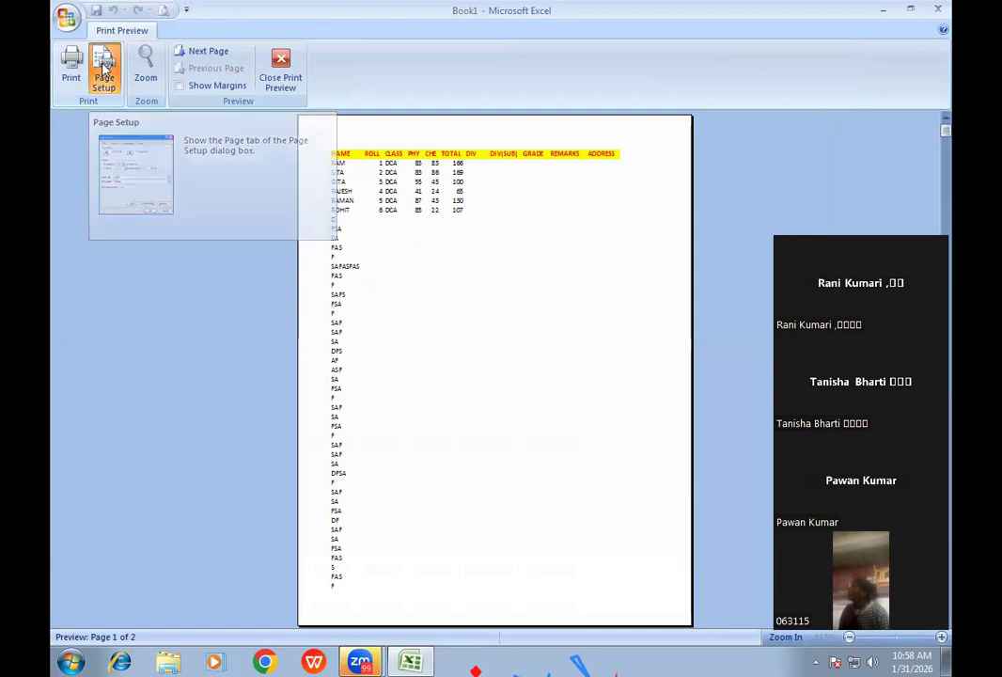
drag(423, 256, 426, 185)
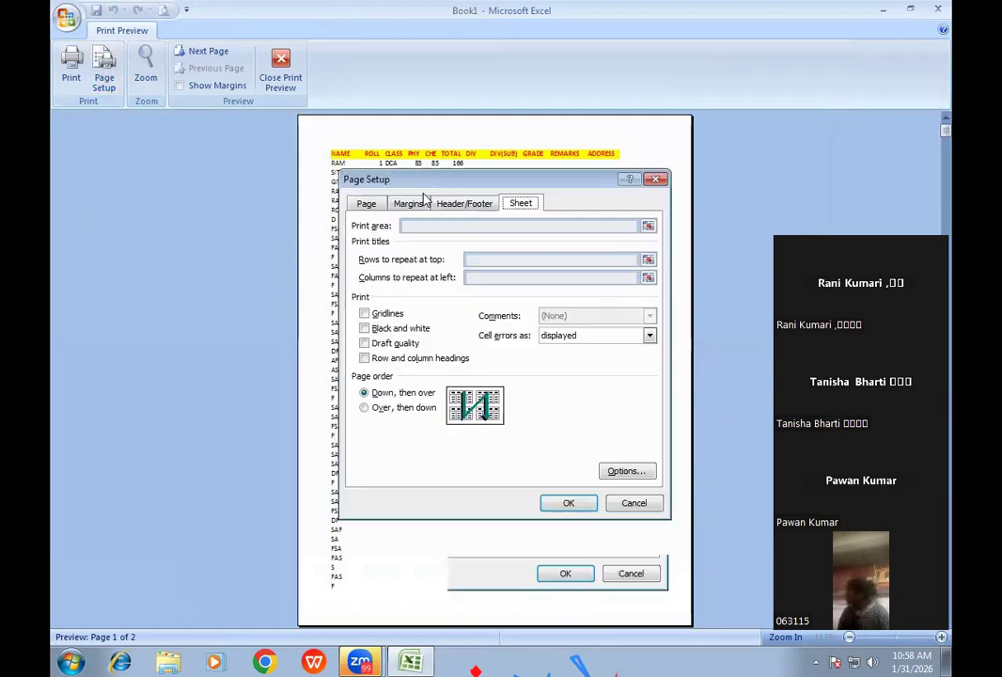
click(419, 203)
- Set the left, top, bottom and right page margins to 0.3
click(425, 313)
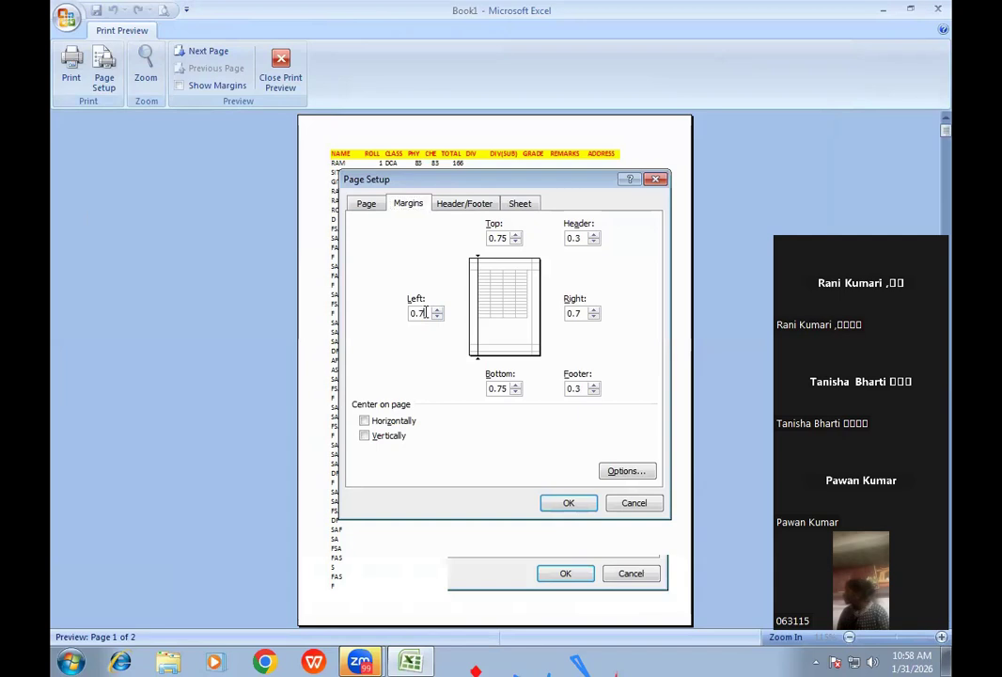
key(BackSpace)
text(3)
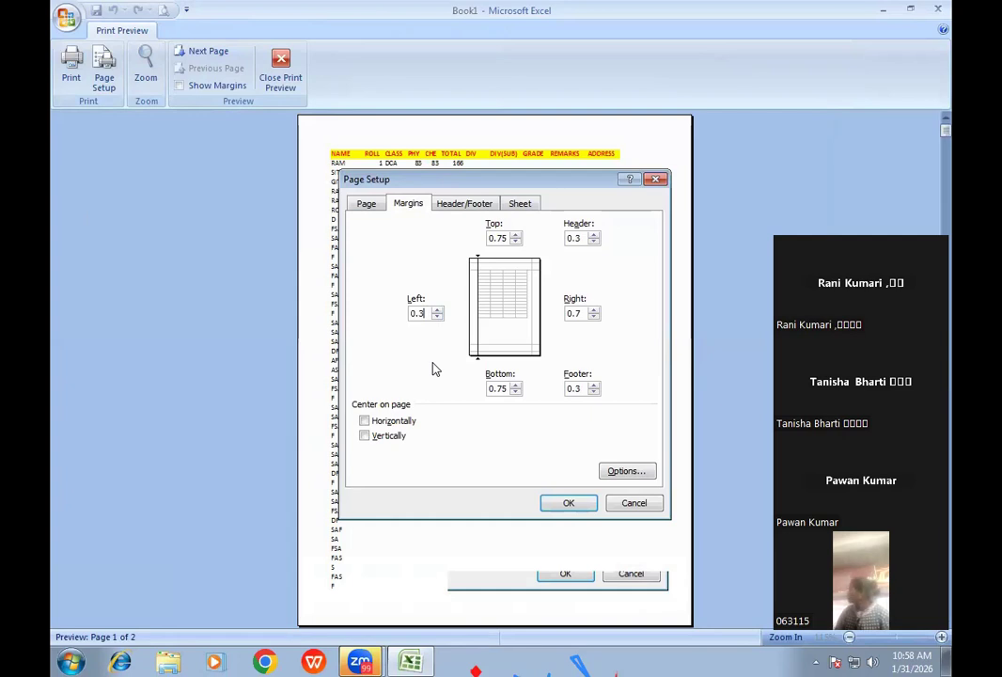
drag(508, 239, 483, 239)
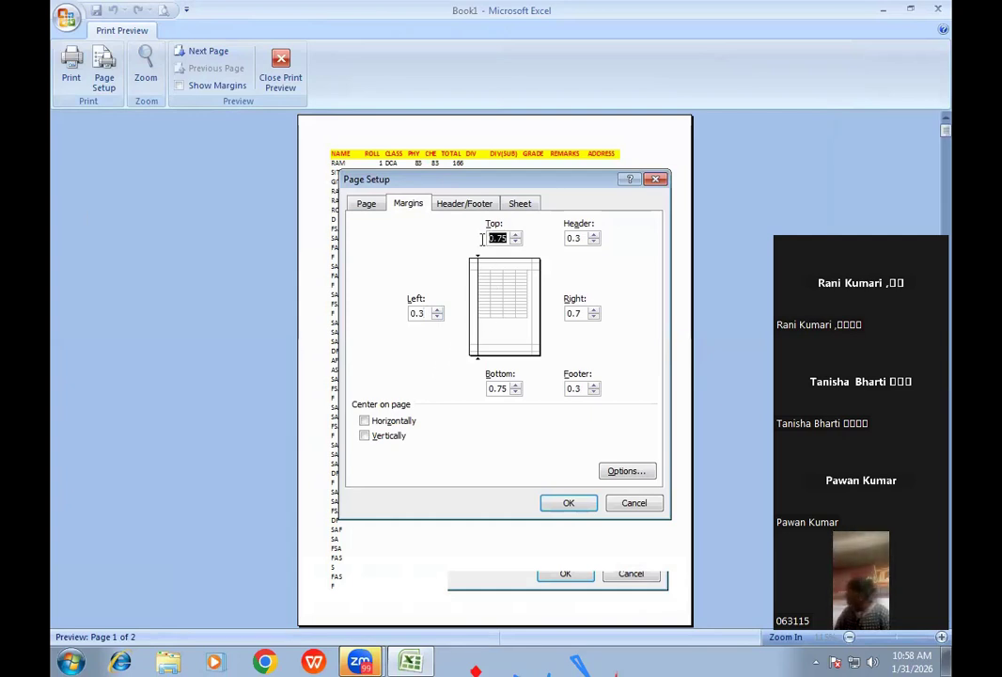
text(.3)
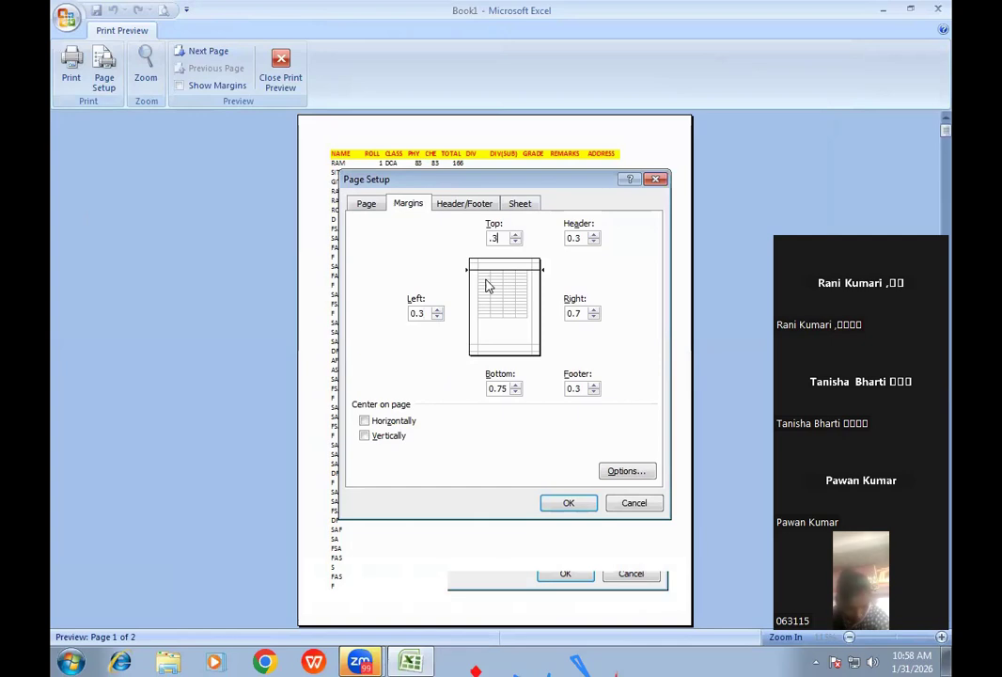
key(Tab)
text(.3)
key(Tab)
key(Tab)
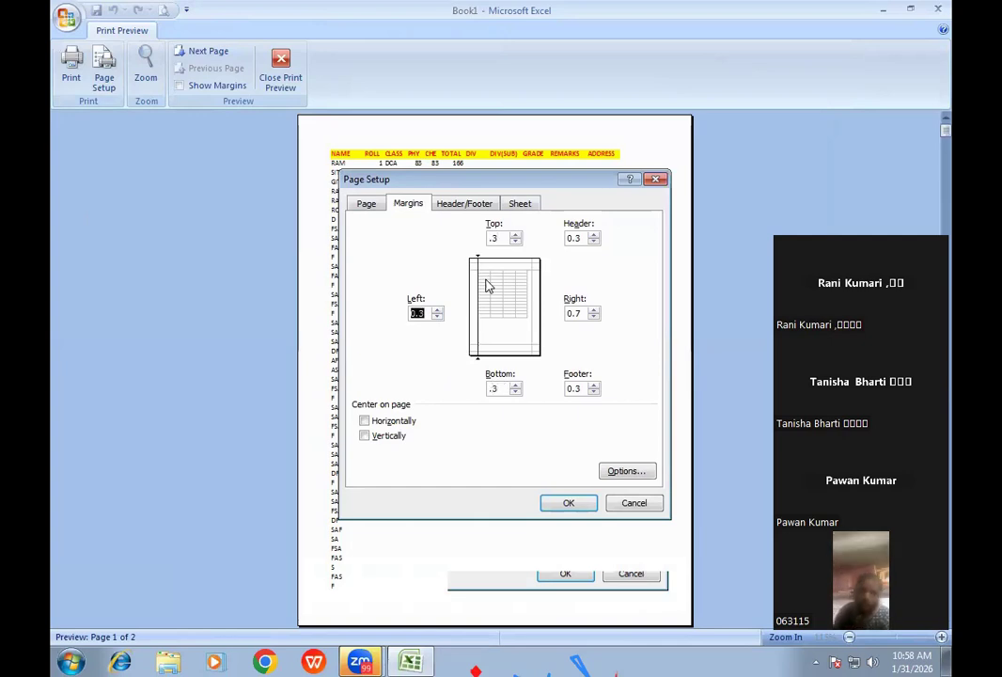
text(.3)
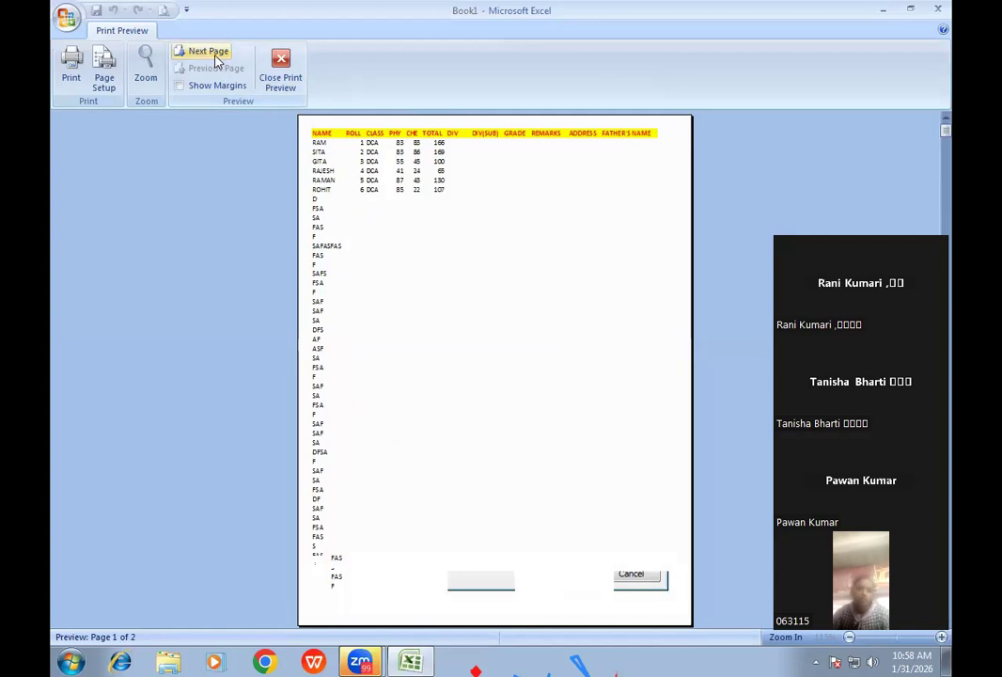
- Check page 2 holds only GENDER, close the preview, and select cell N1
click(208, 53)
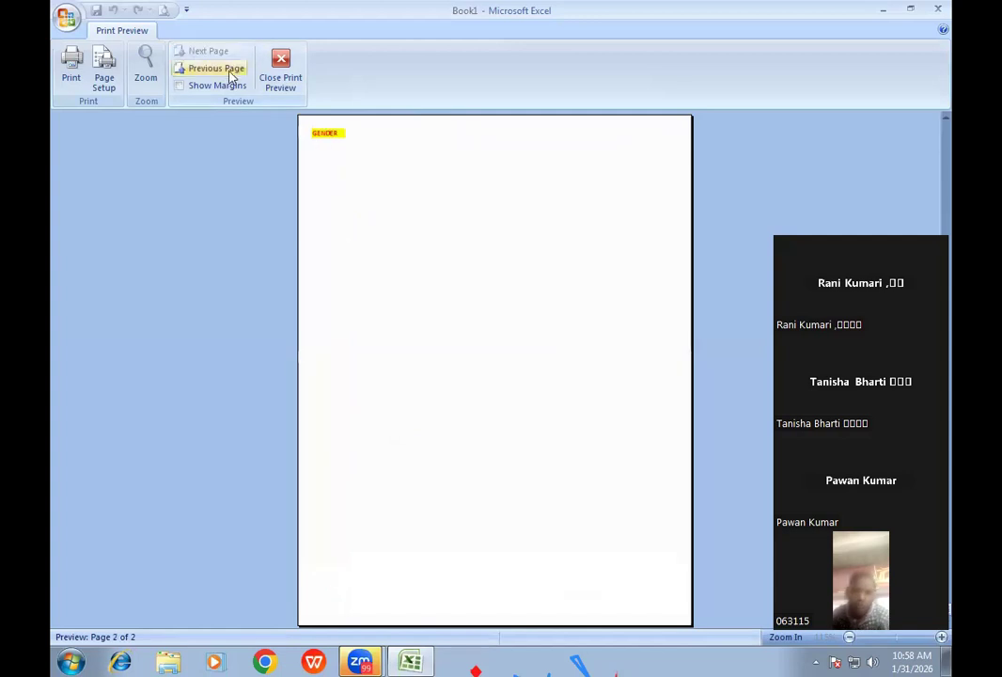
click(282, 83)
click(750, 167)
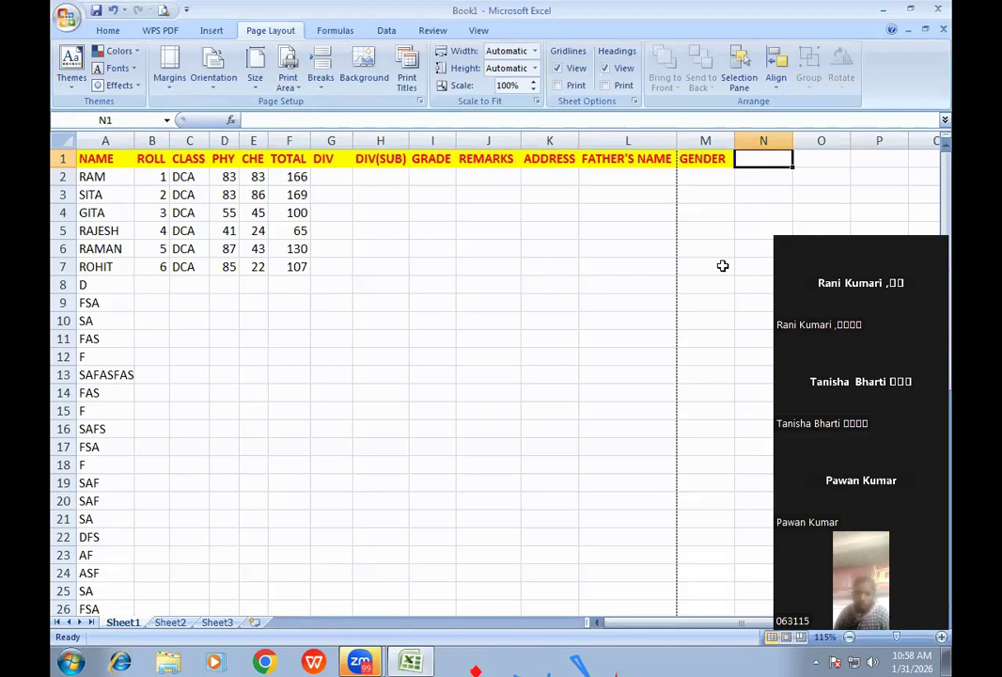
- Enter the heading MOTHER'S NAME in N1 and autofit column N to fit it
text(MOTH)
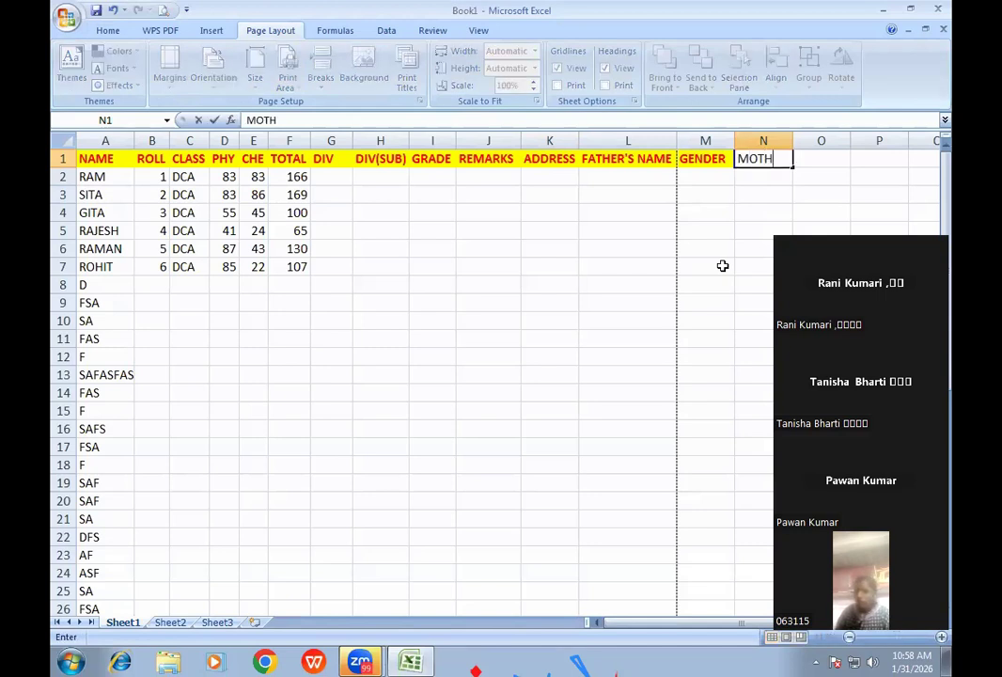
text(ER'S NAME)
key(Return)
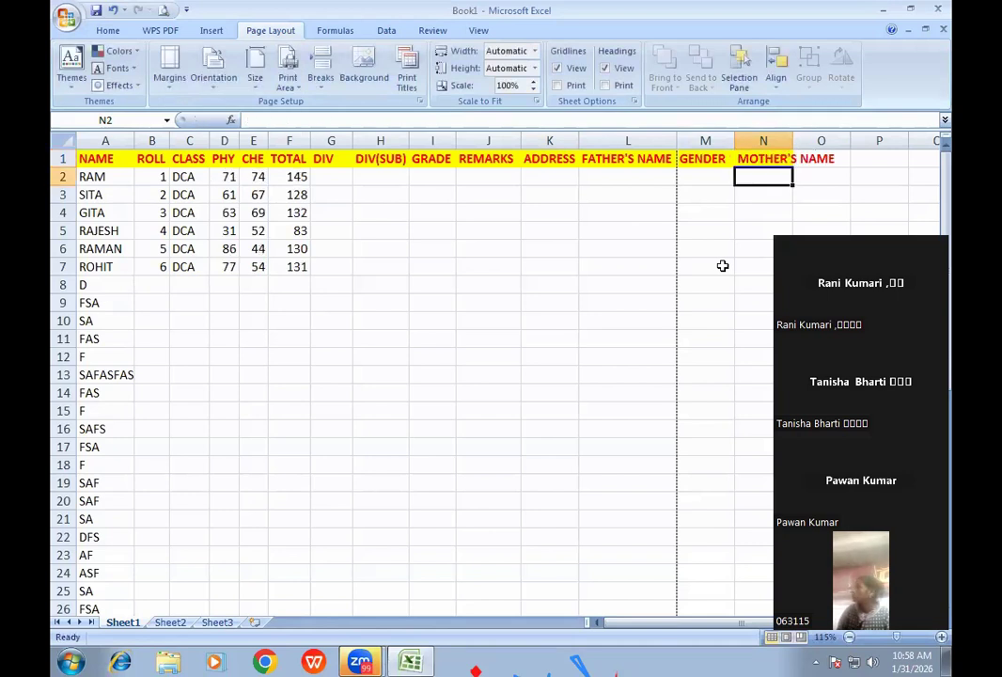
double_click(793, 140)
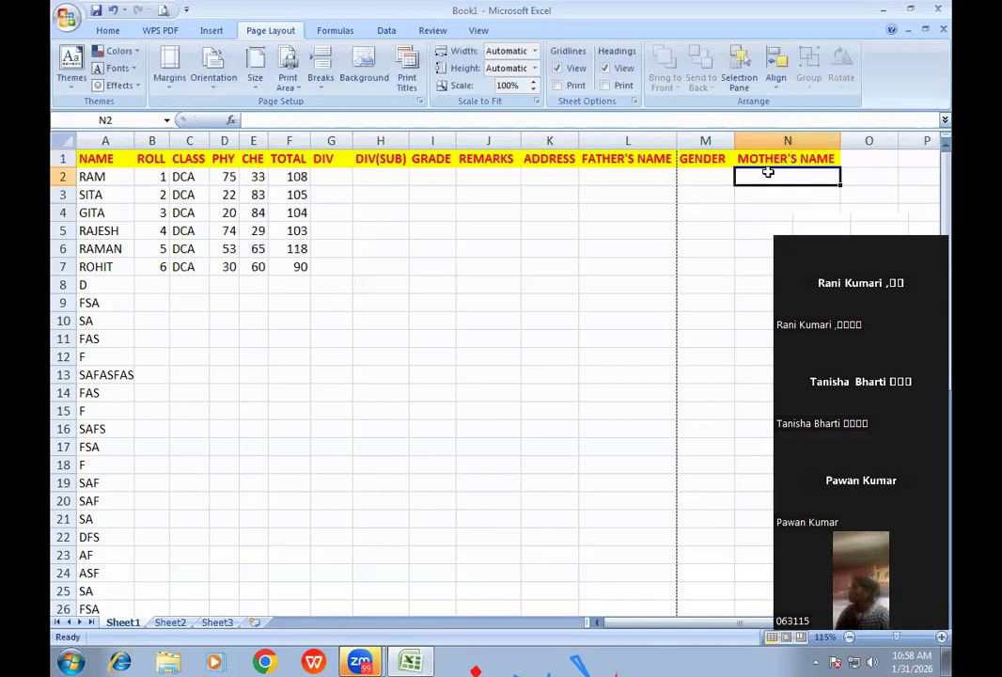
click(163, 9)
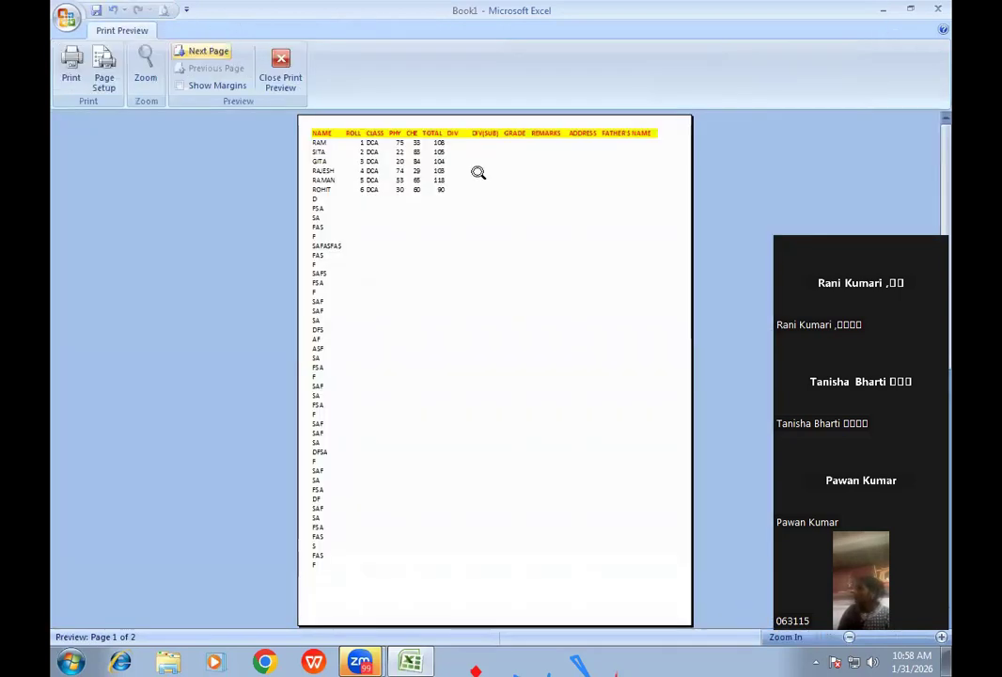
click(580, 135)
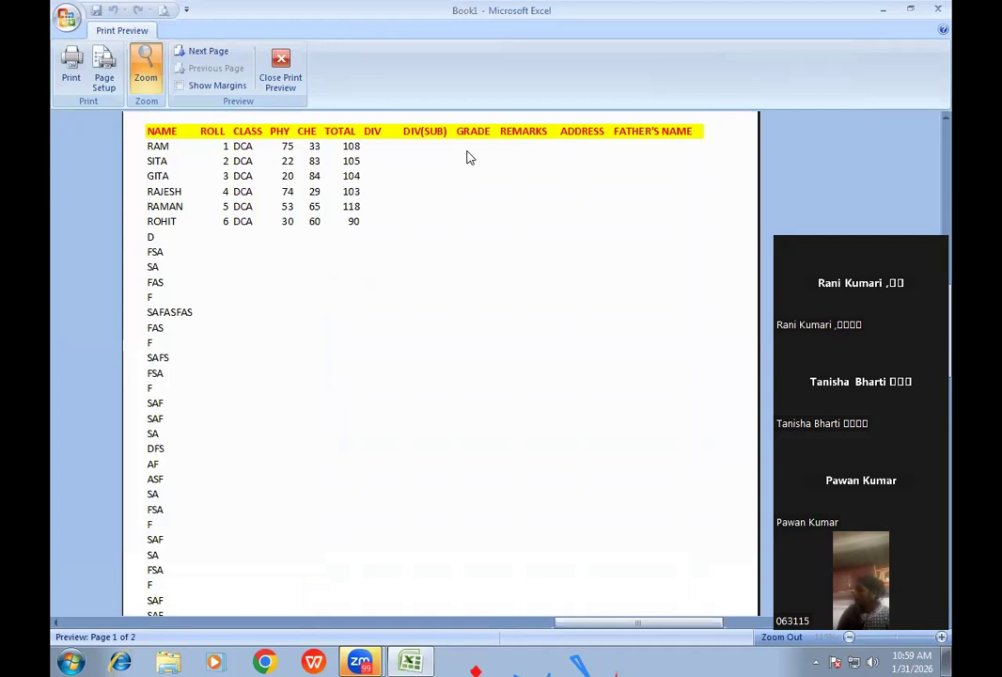
click(280, 83)
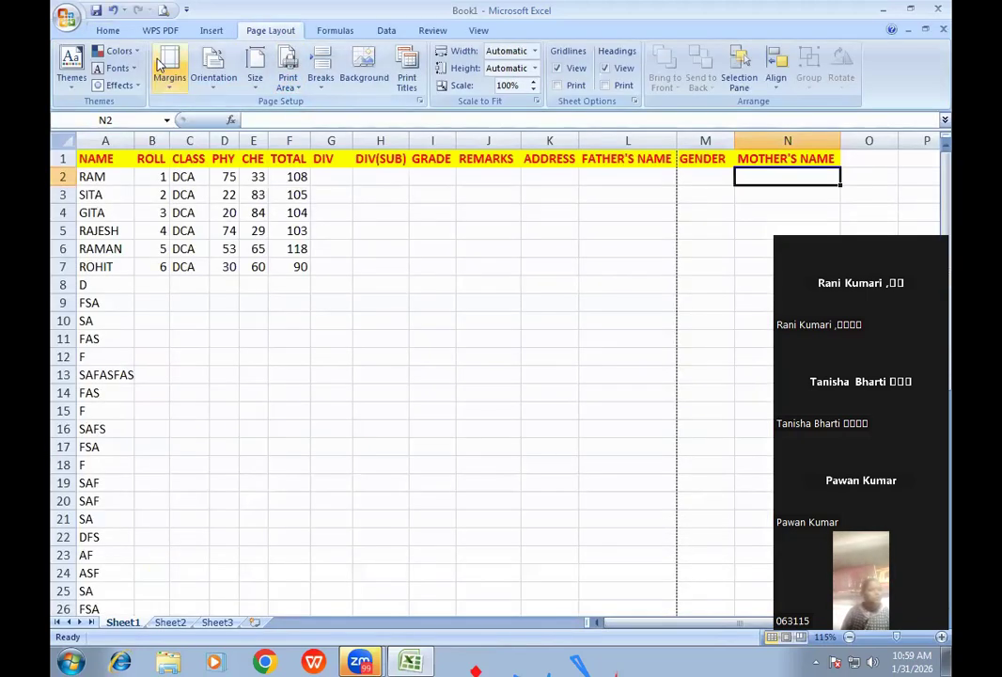
click(163, 12)
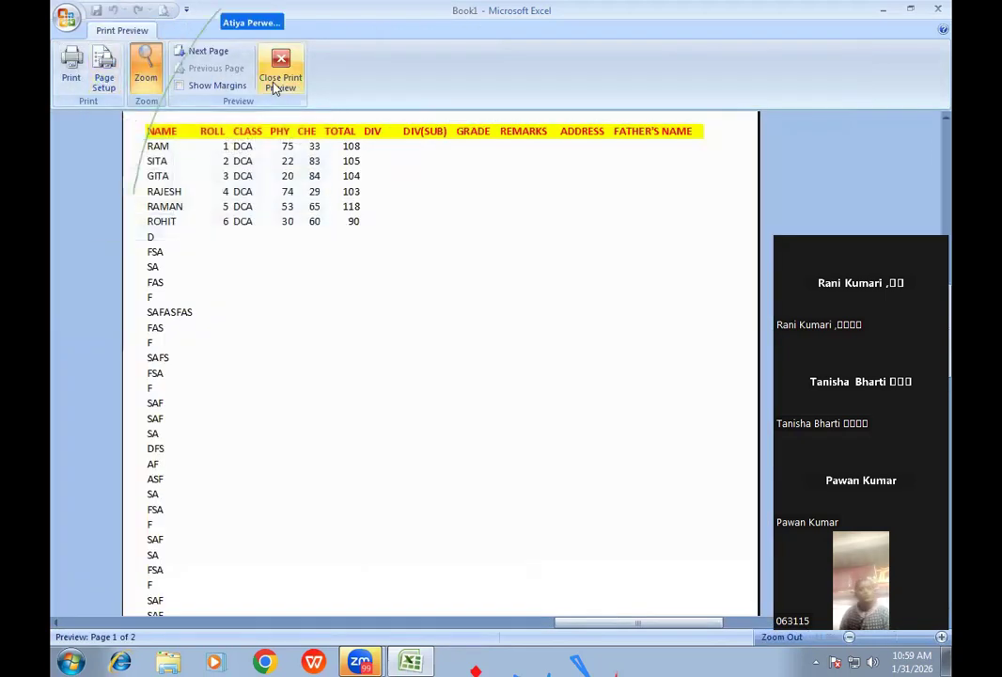
click(280, 82)
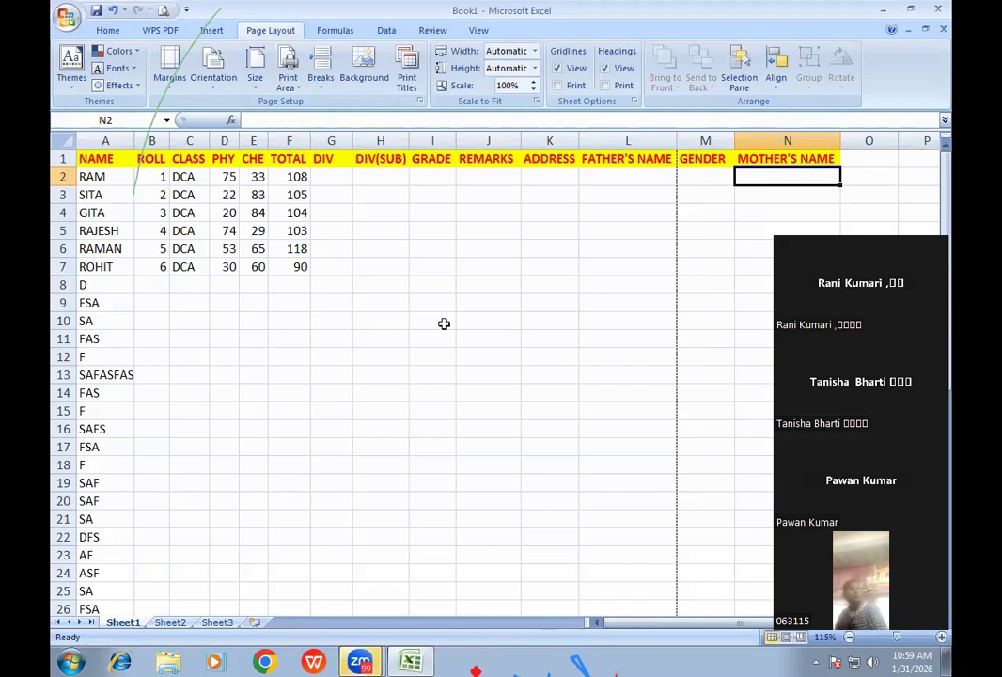
click(534, 53)
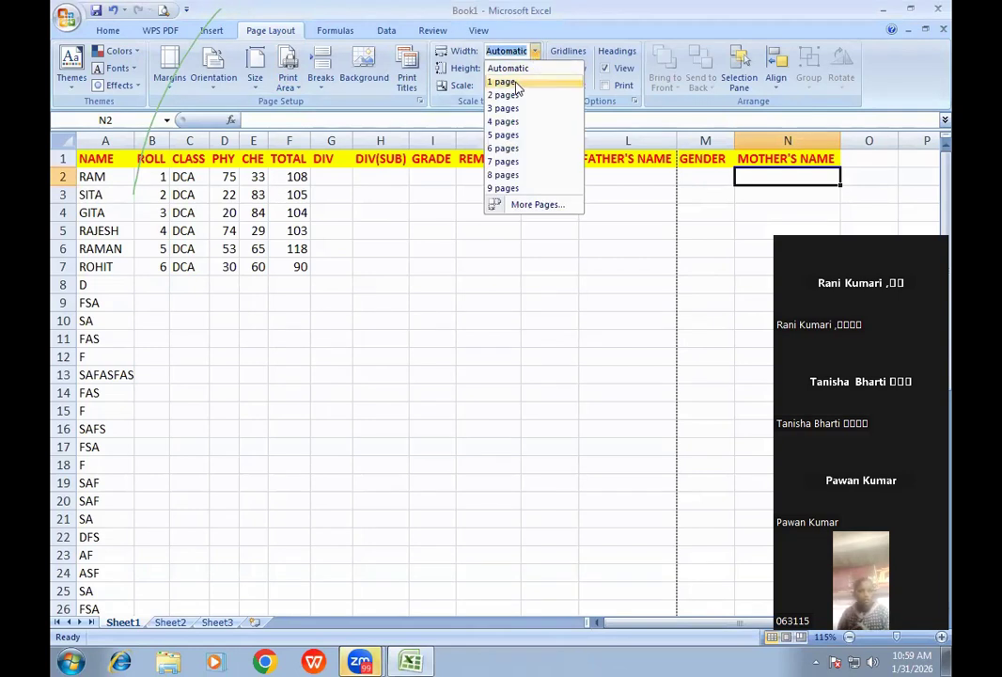
- Set the print width to 1 page and check the result in Print Preview
click(515, 83)
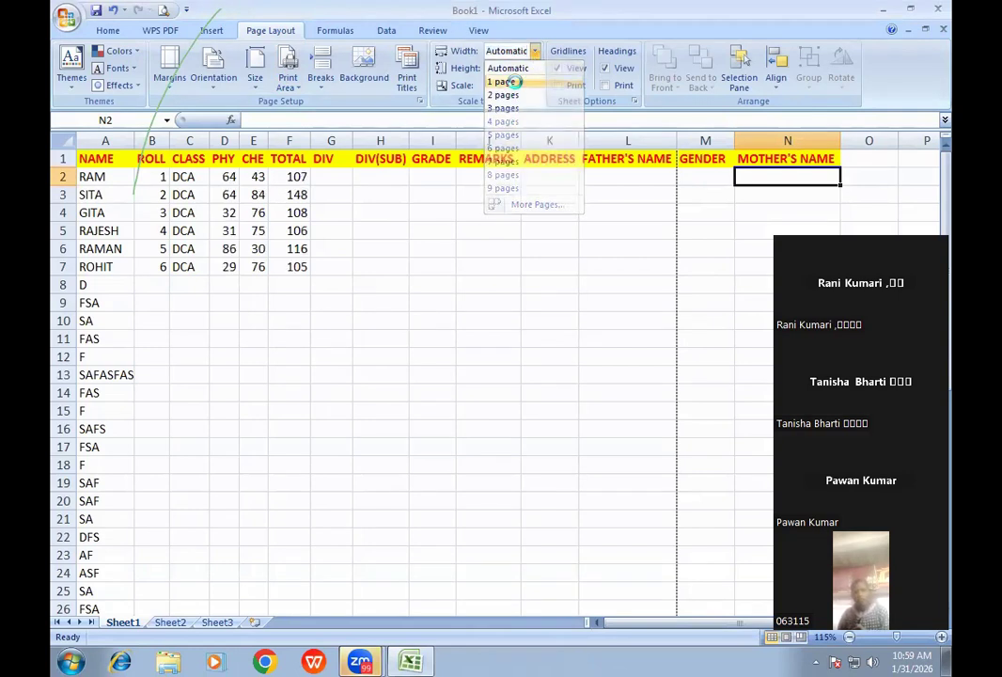
click(162, 10)
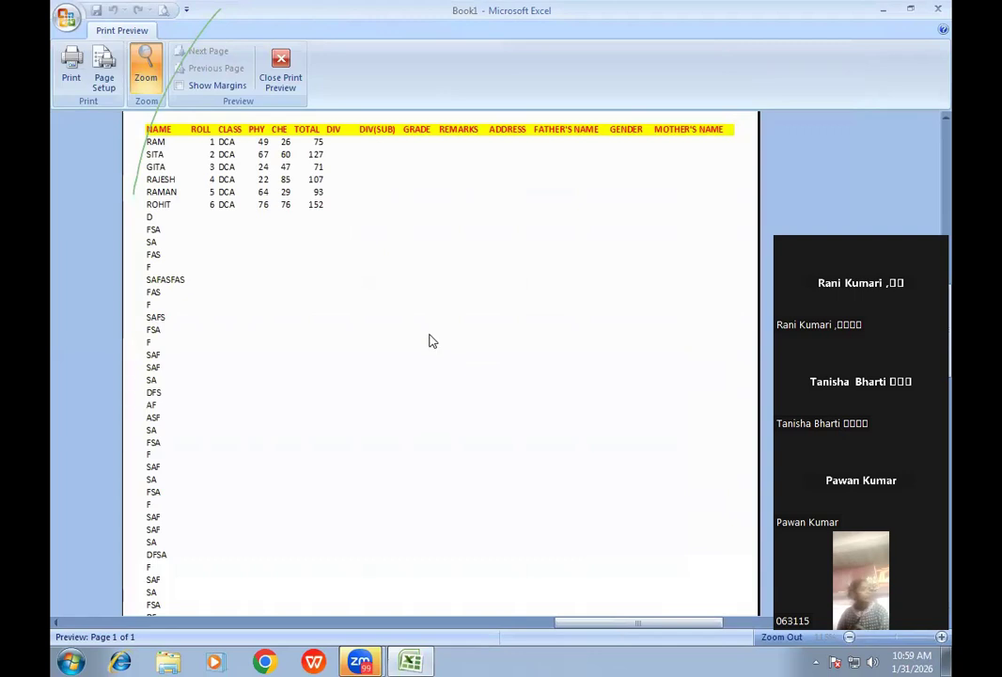
click(274, 91)
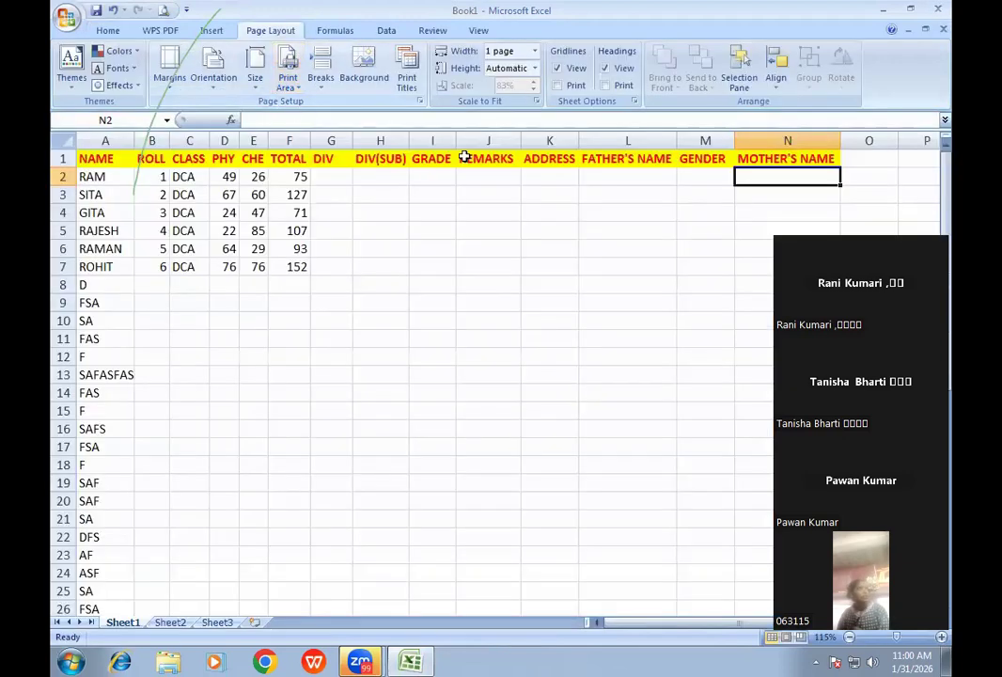
- Set the print width back to Automatic and check it in Print Preview
click(534, 50)
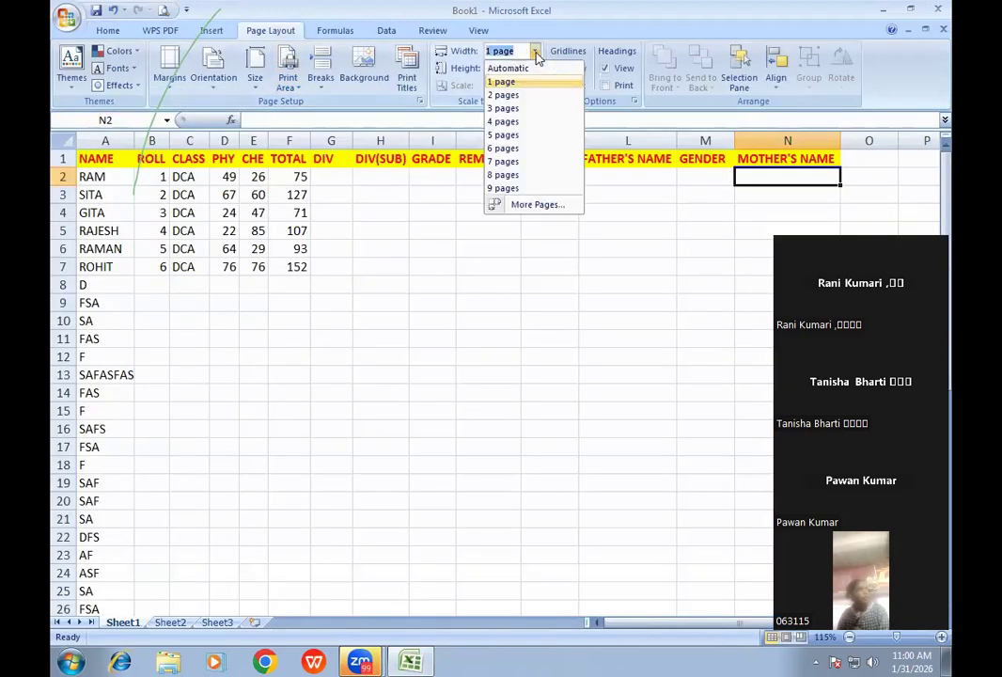
click(518, 68)
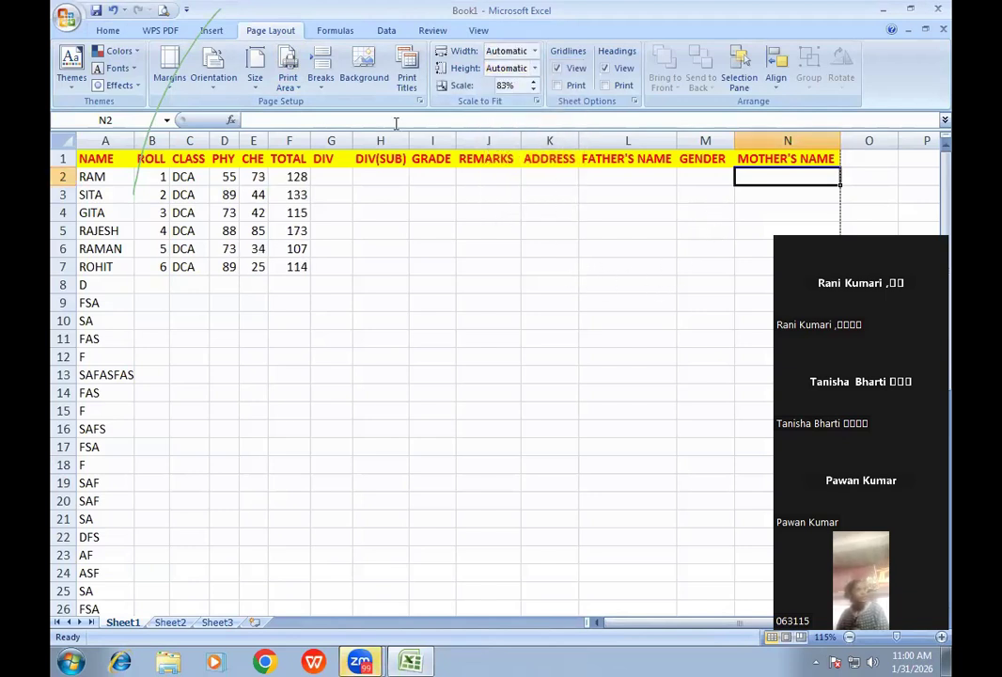
click(164, 12)
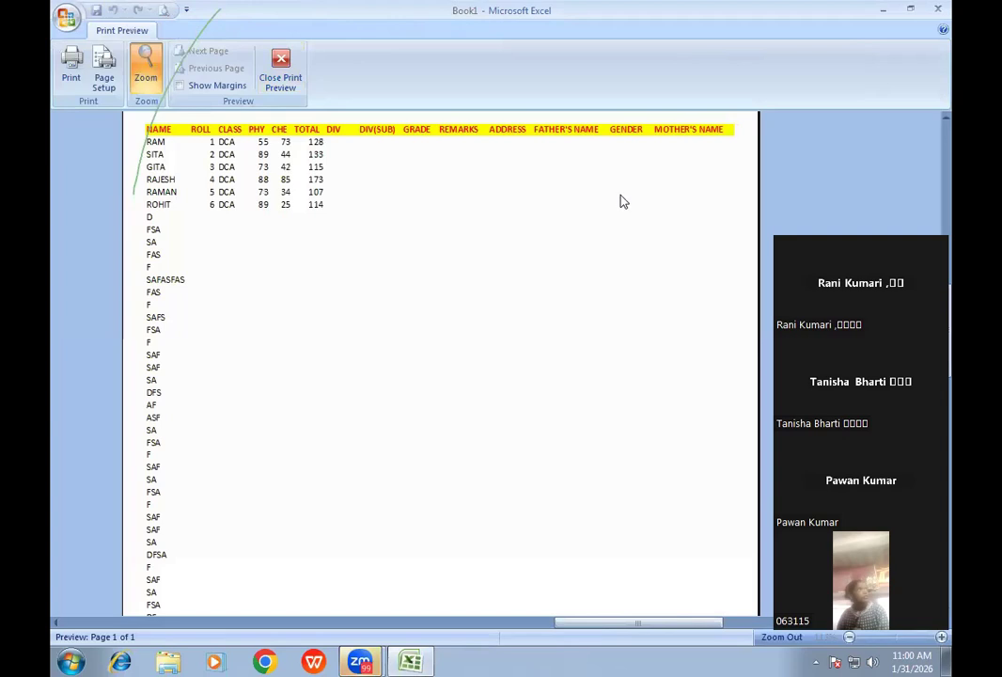
click(280, 68)
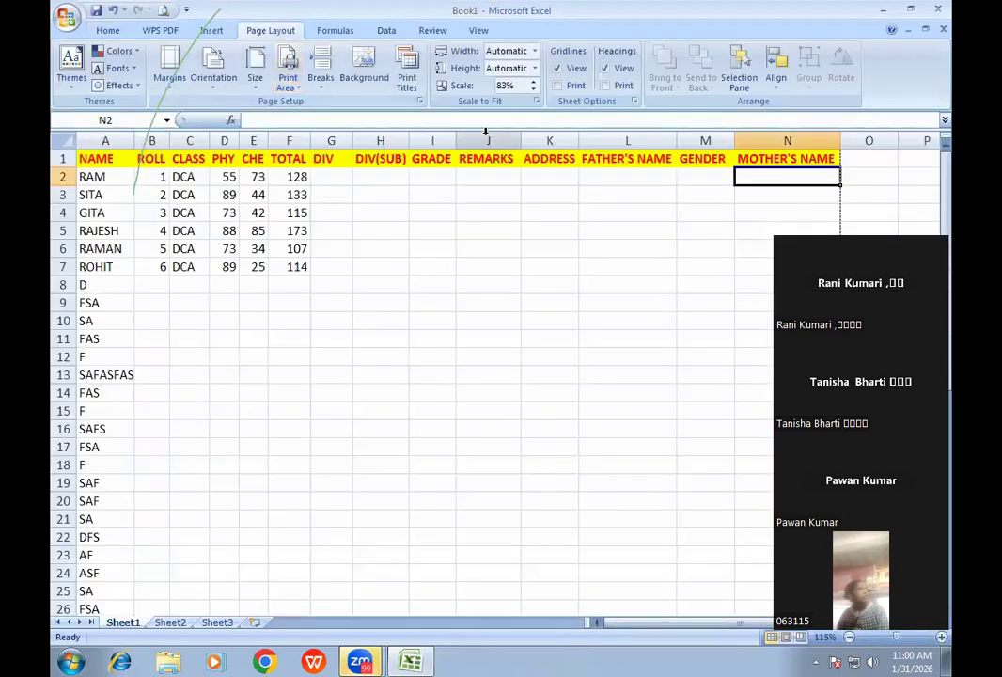
- Raise the print scale to 100% and check both preview pages
click(534, 84)
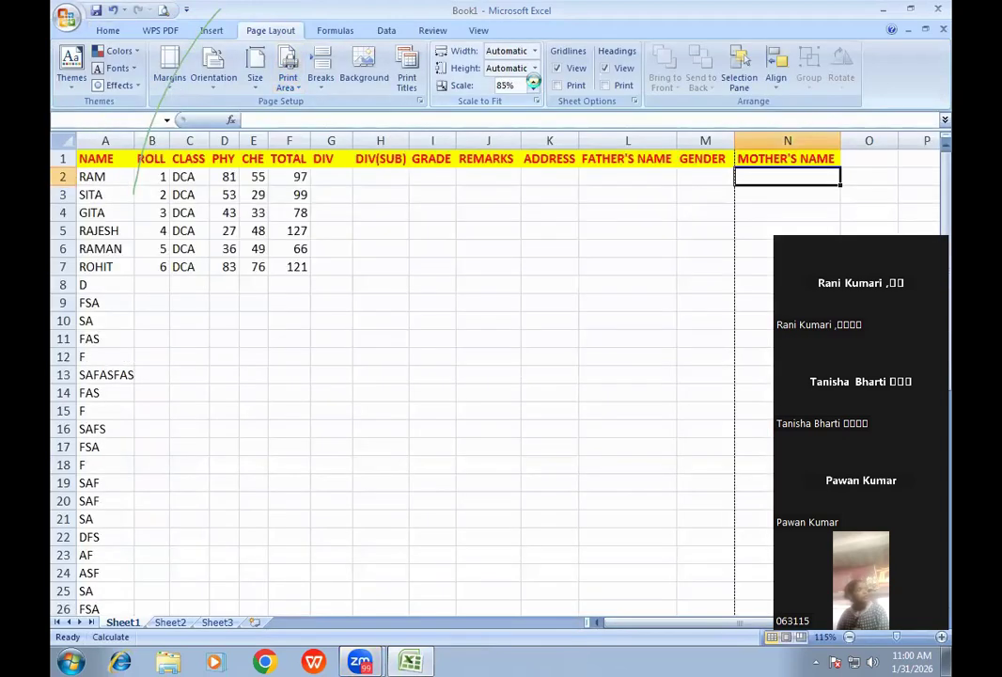
click(534, 84)
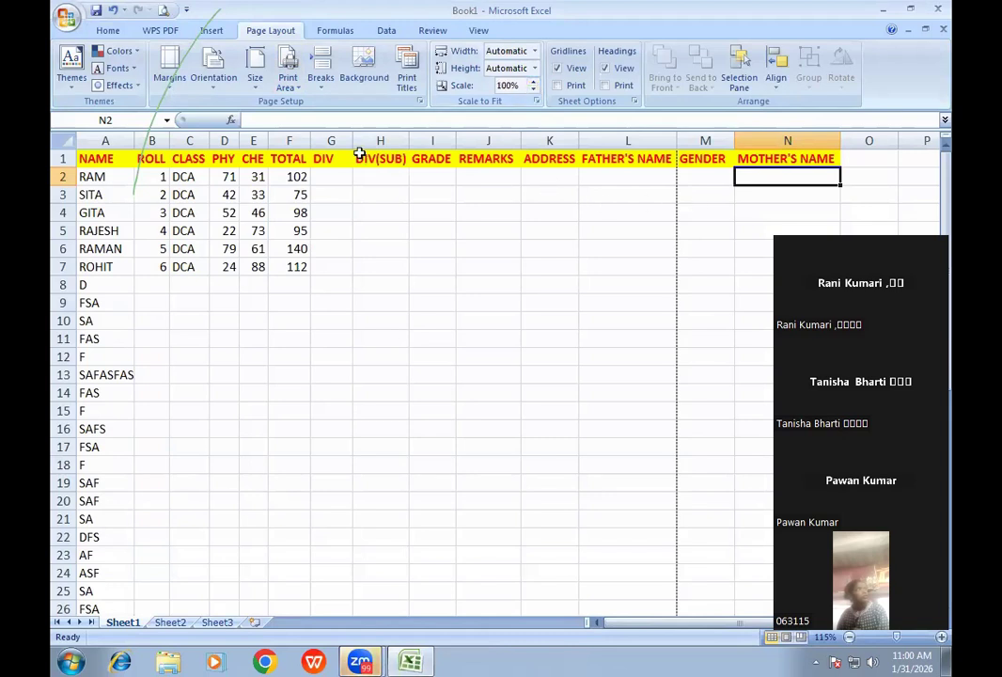
click(162, 11)
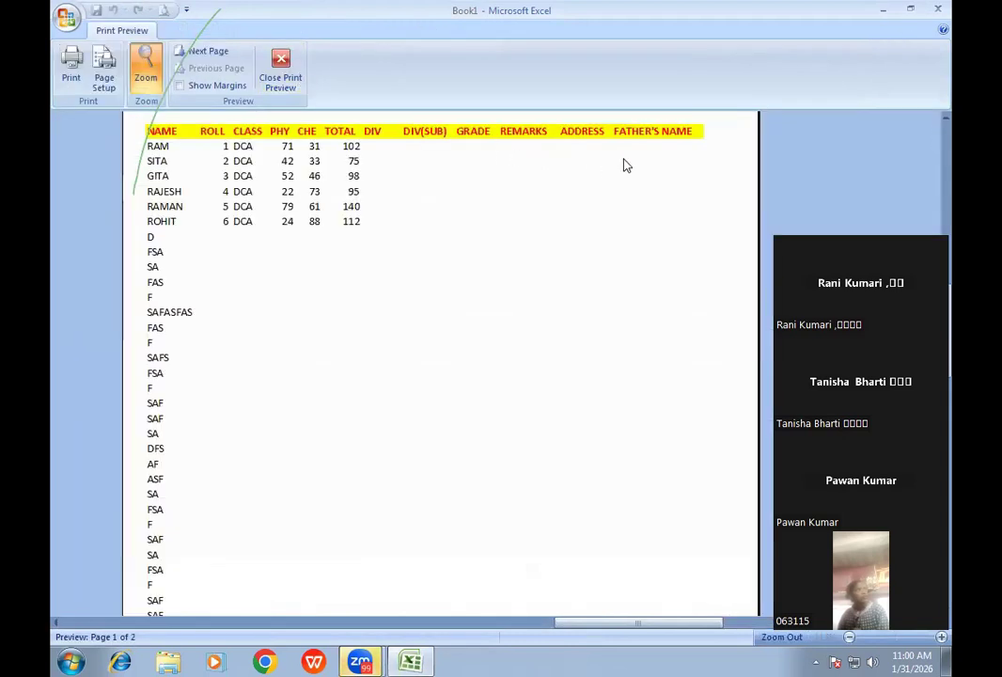
click(208, 53)
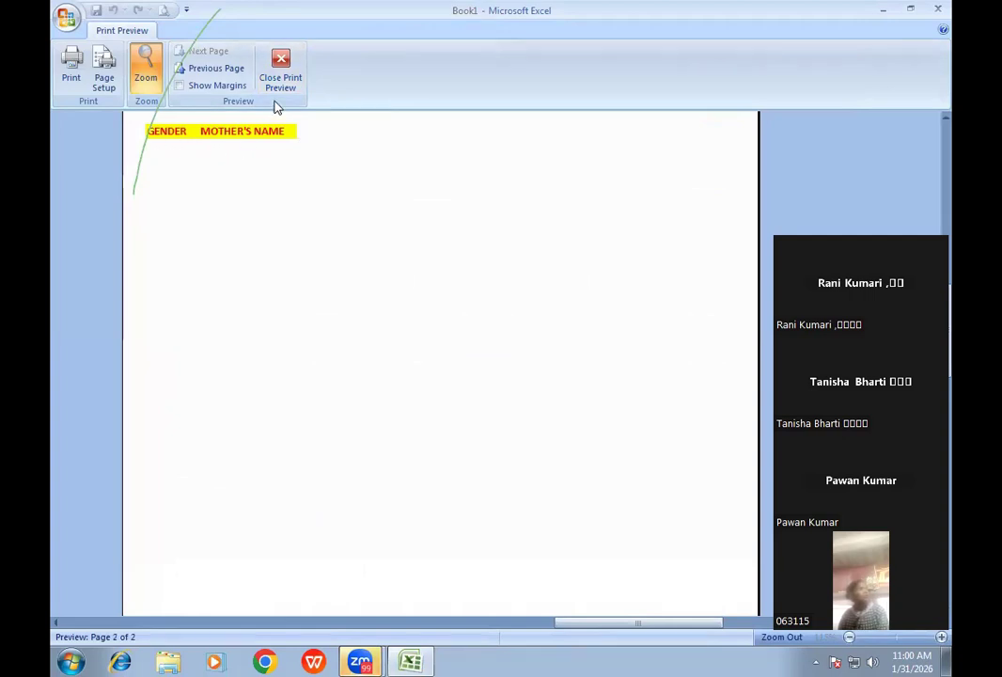
click(280, 73)
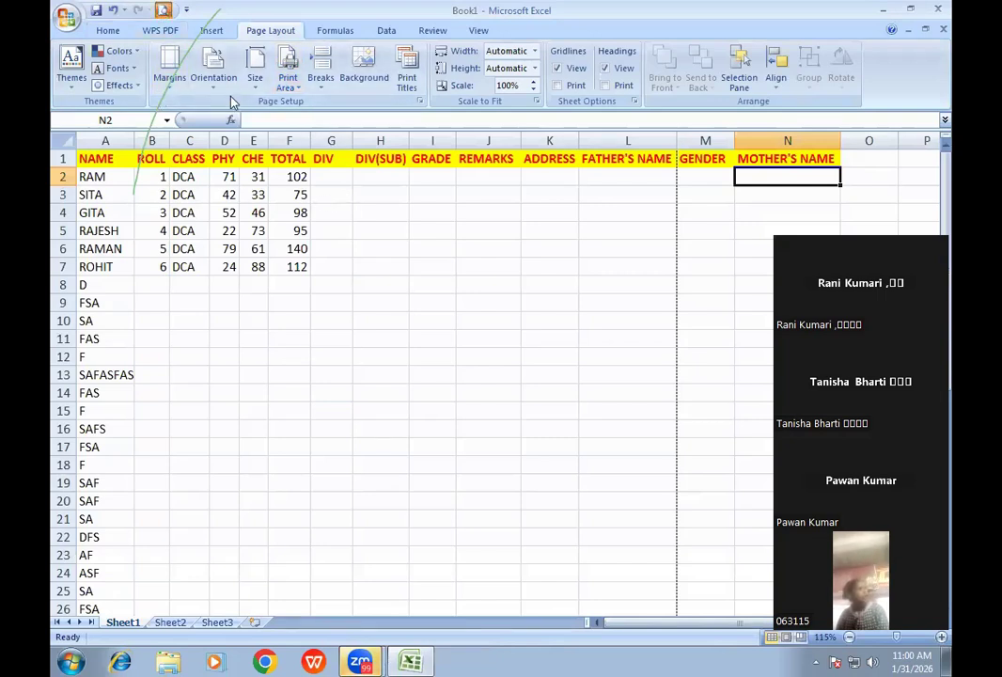
click(103, 80)
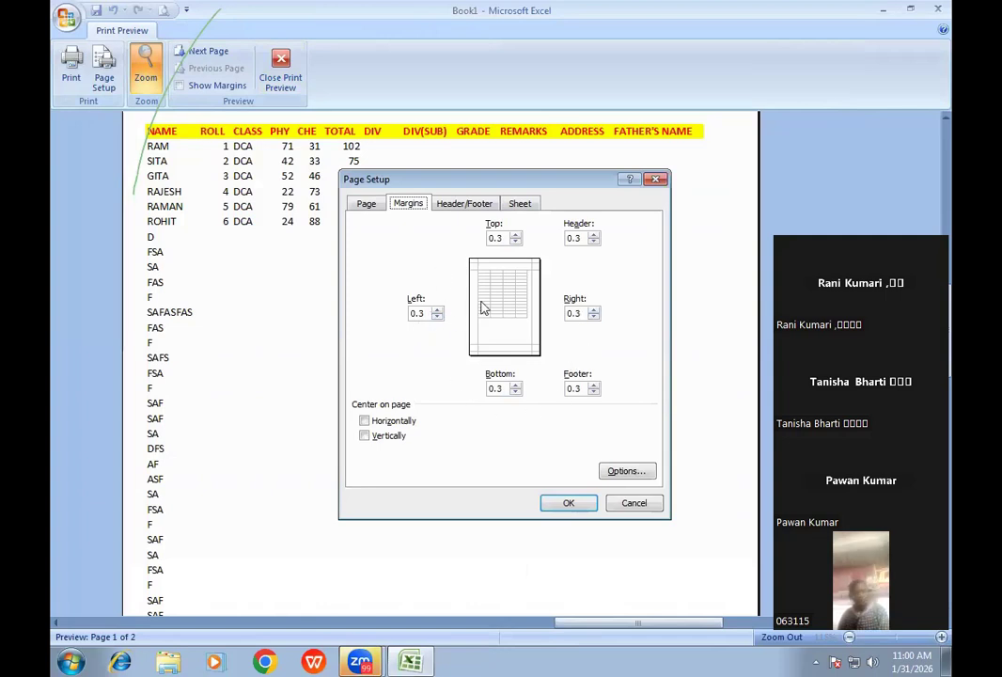
click(590, 506)
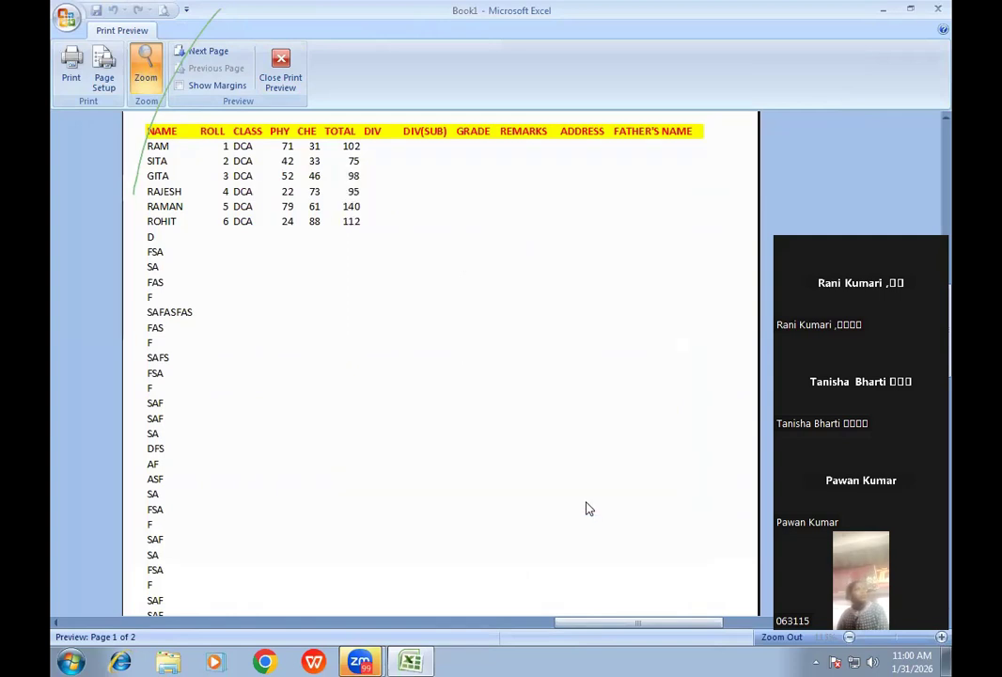
click(279, 83)
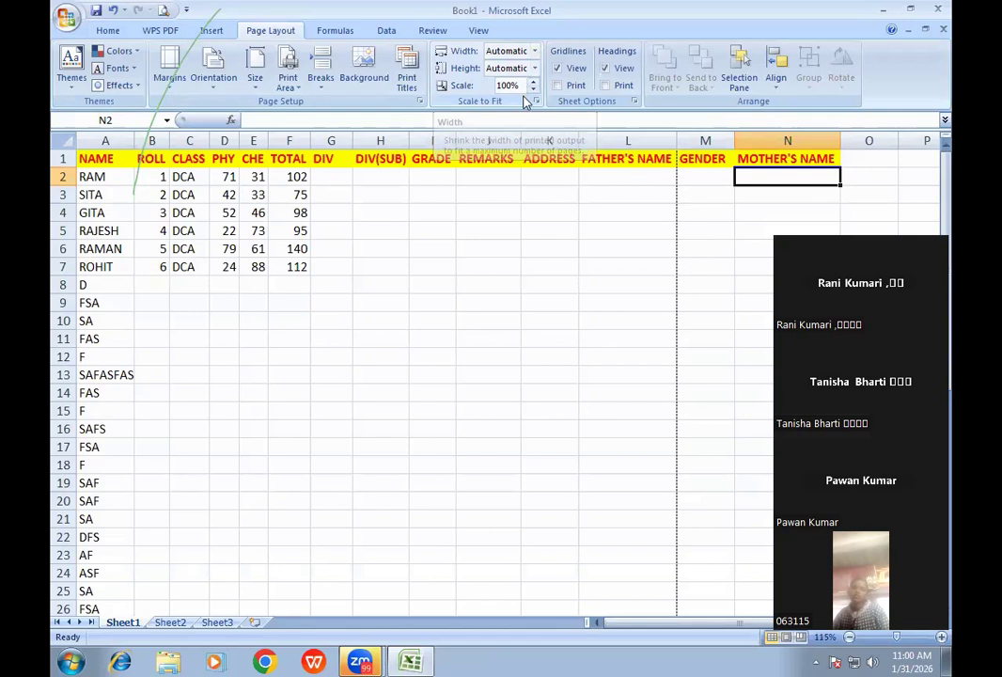
- Set Scale to Fit Width to 1 page (83% scale) and preview the printout
click(520, 89)
click(524, 91)
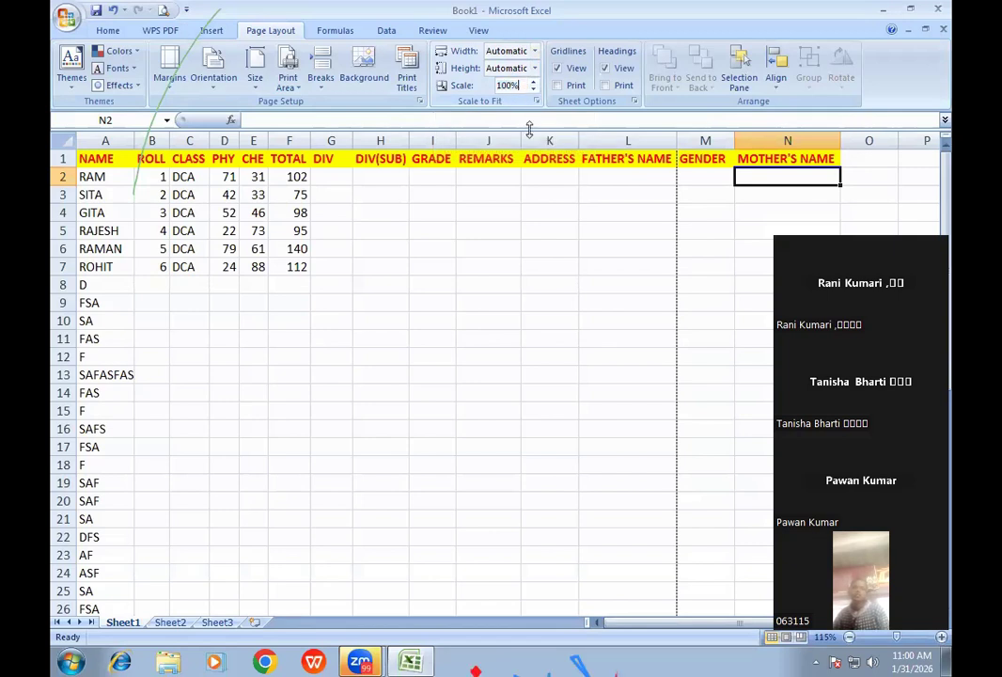
click(533, 53)
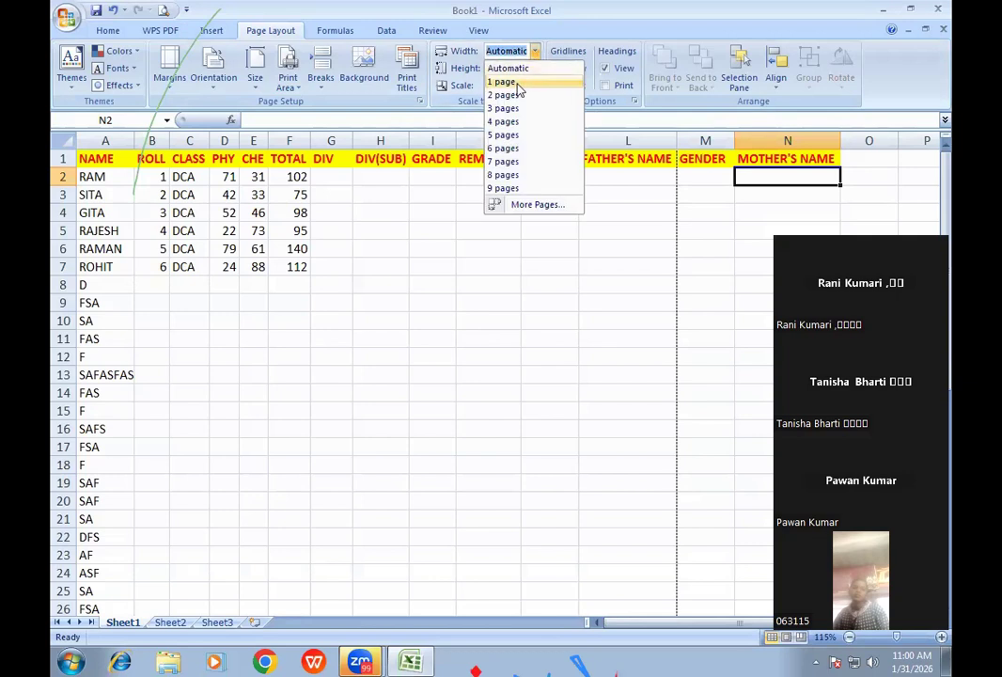
click(517, 82)
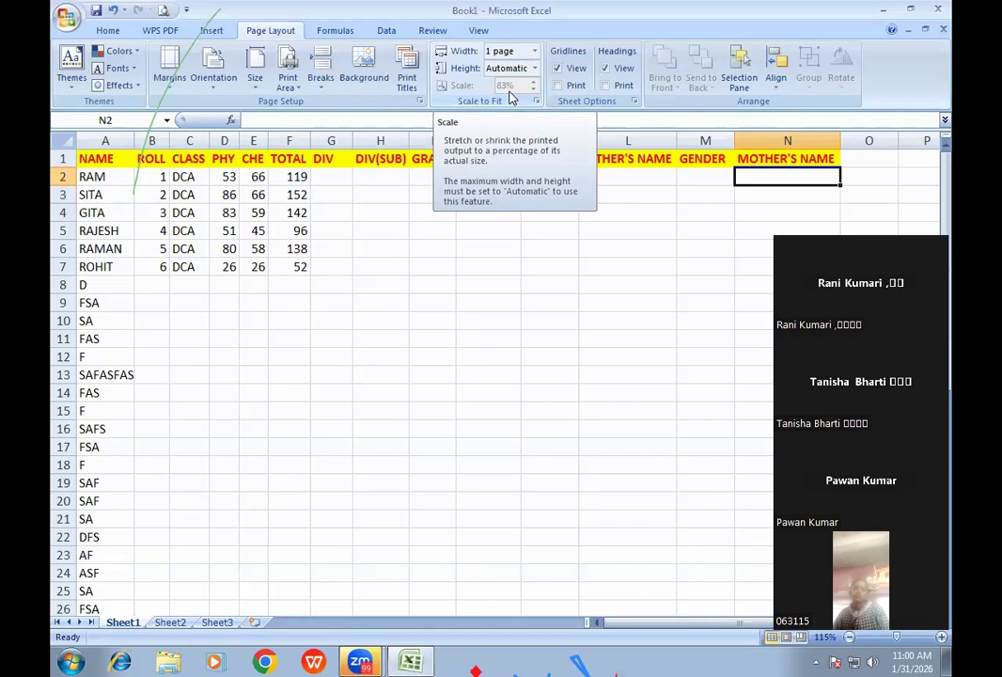
click(163, 9)
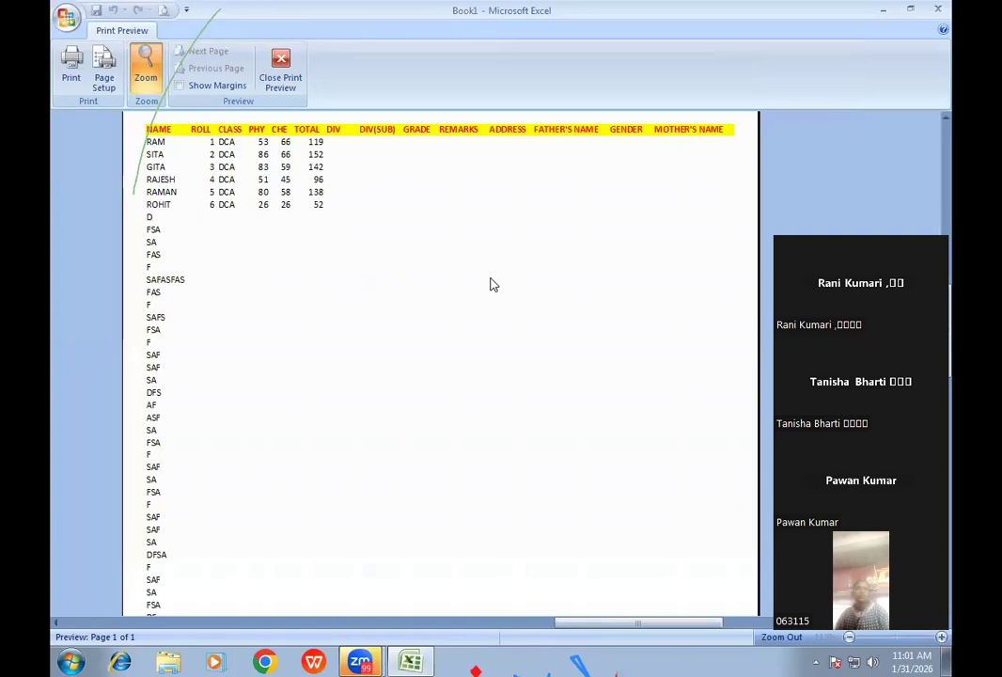
- Zoom the preview out to the whole page, then leave Print Preview
click(467, 173)
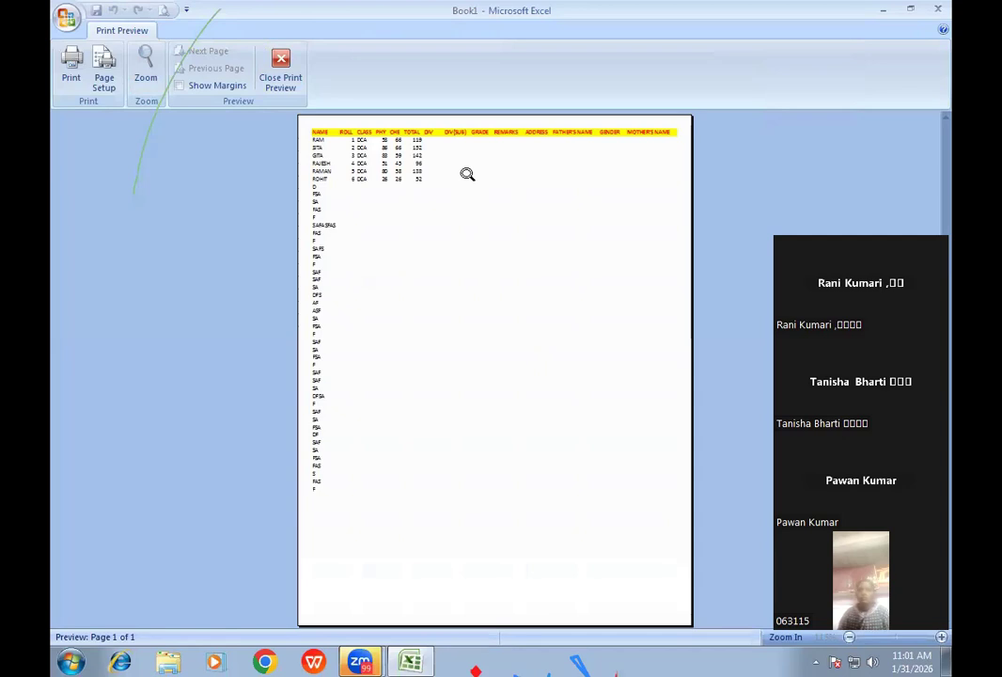
click(281, 83)
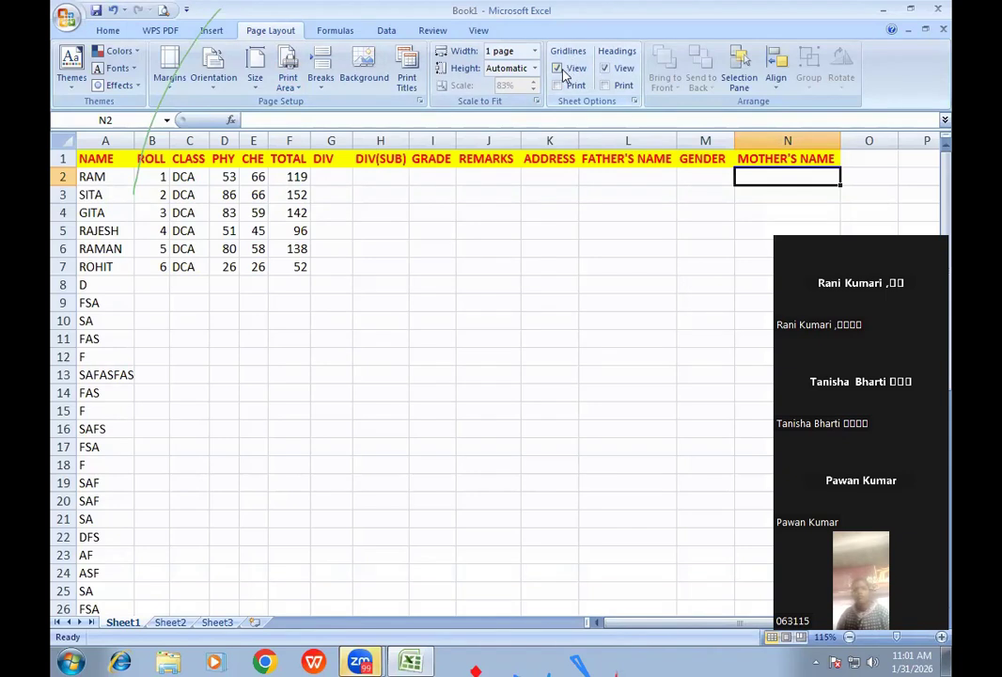
drag(358, 306, 470, 373)
click(472, 280)
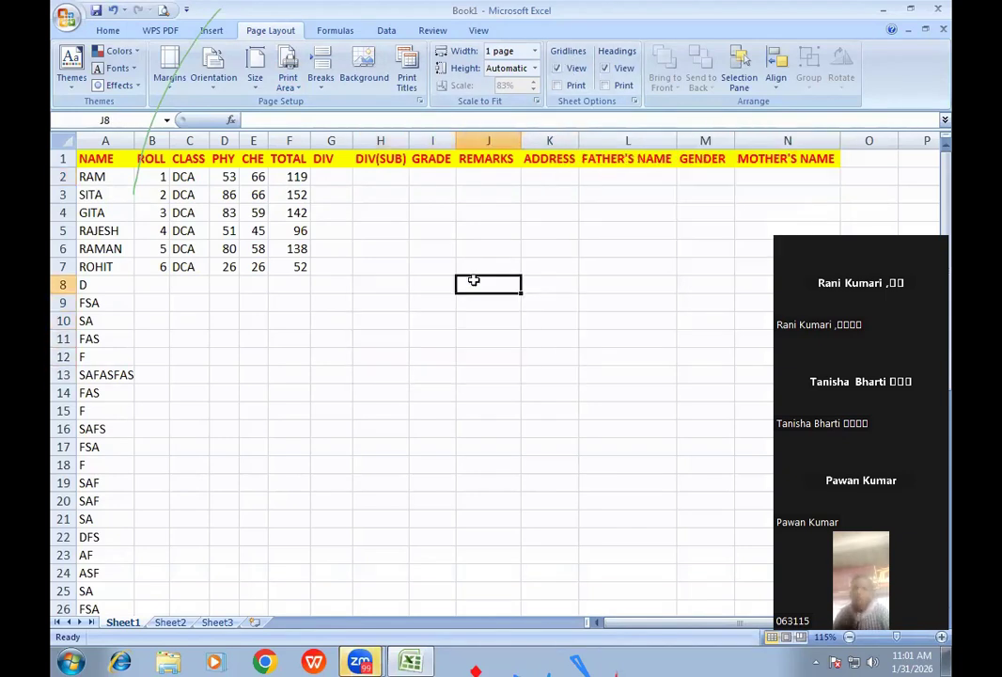
click(558, 70)
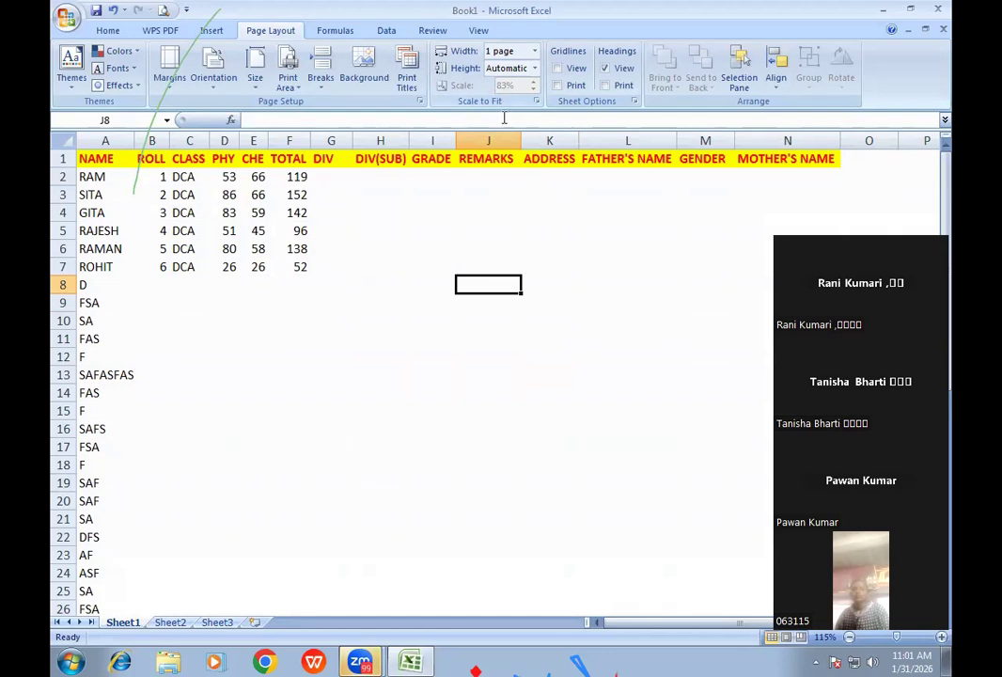
click(556, 69)
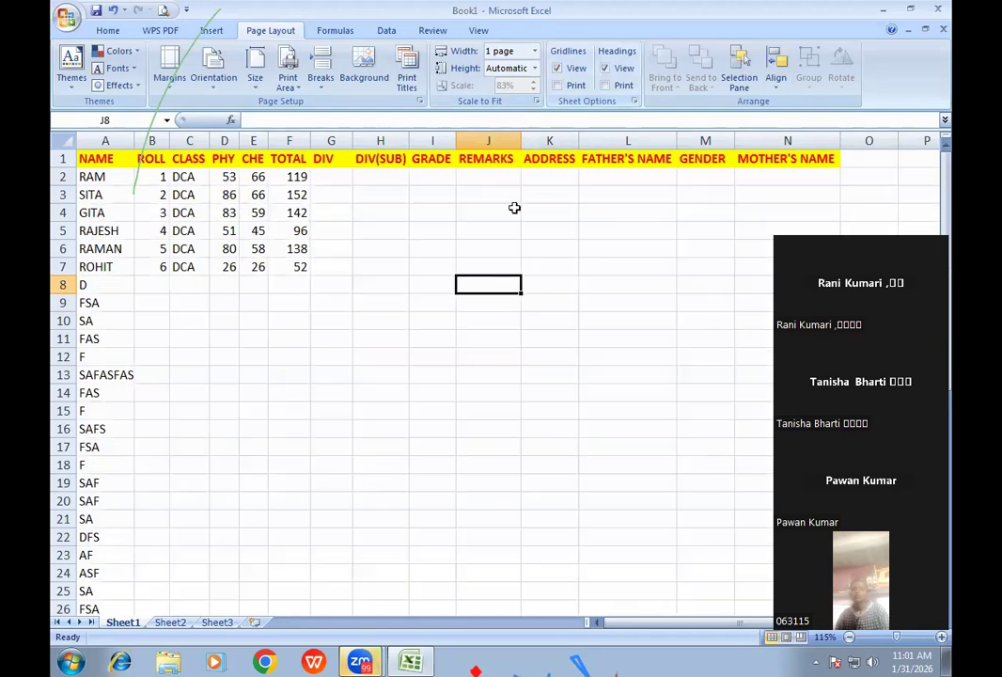
click(500, 209)
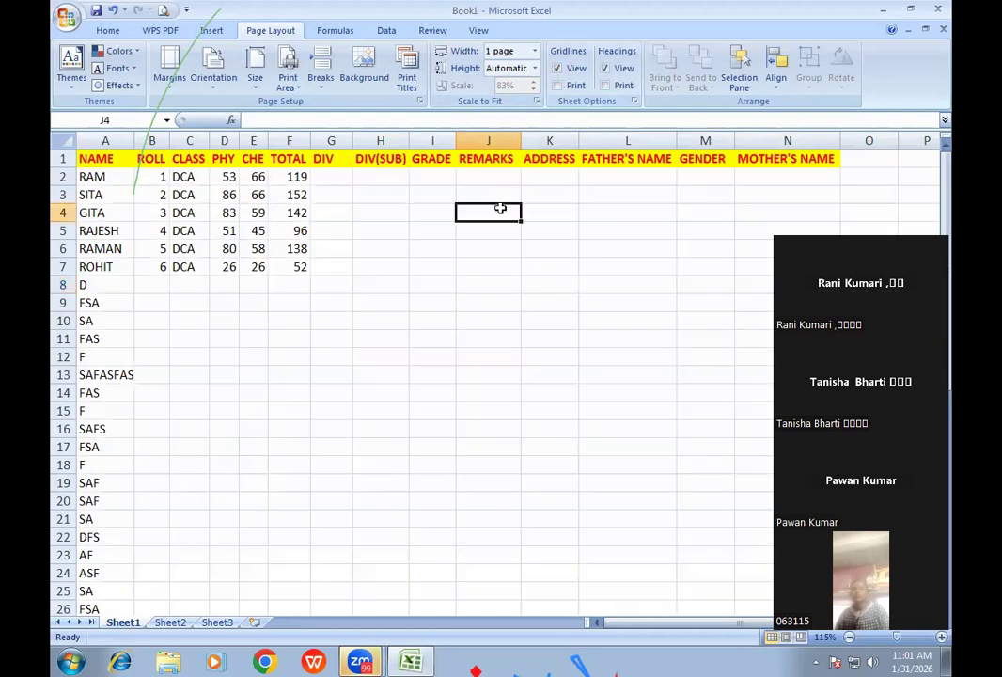
- Set the print width to Automatic and raise the scale to 100%
click(534, 51)
click(505, 68)
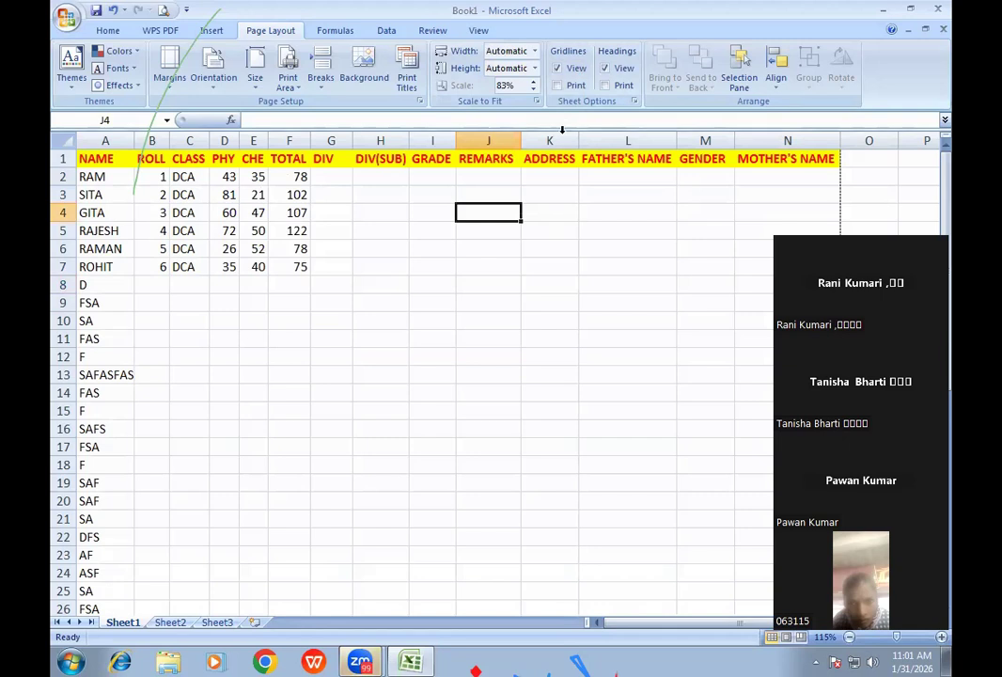
click(532, 82)
click(531, 82)
click(532, 82)
click(532, 81)
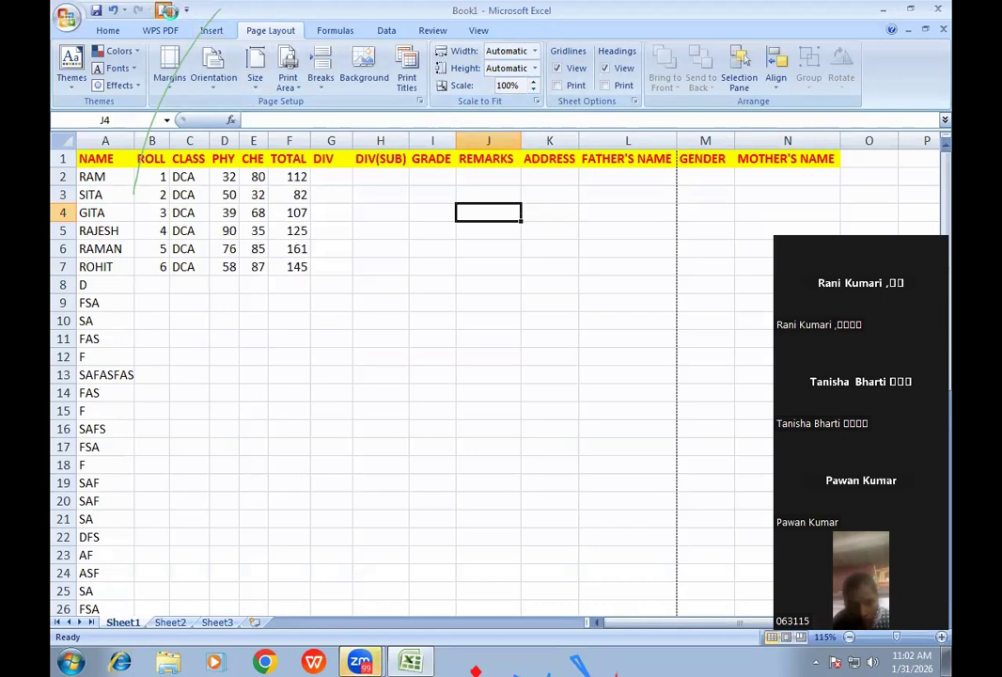
- Check both printed pages in Print Preview, then close it
click(166, 10)
click(630, 145)
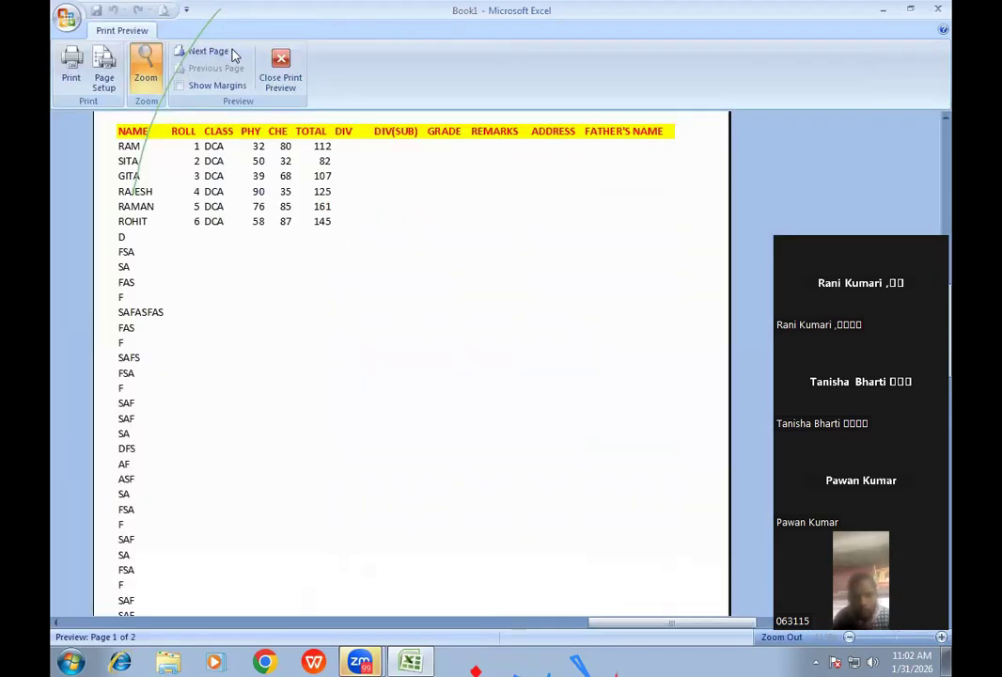
click(209, 52)
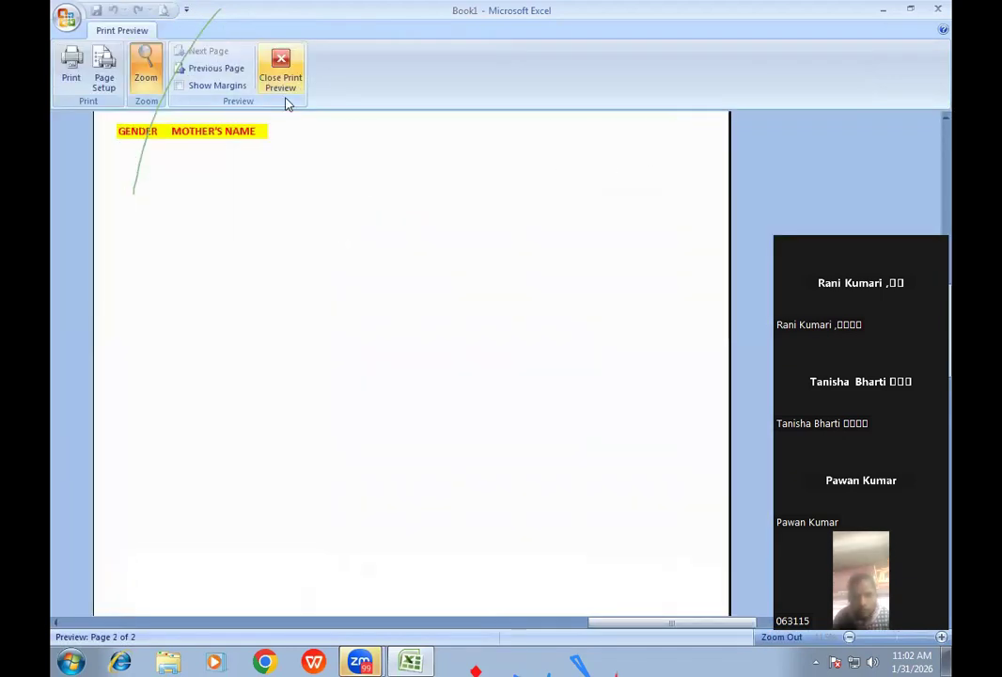
click(236, 145)
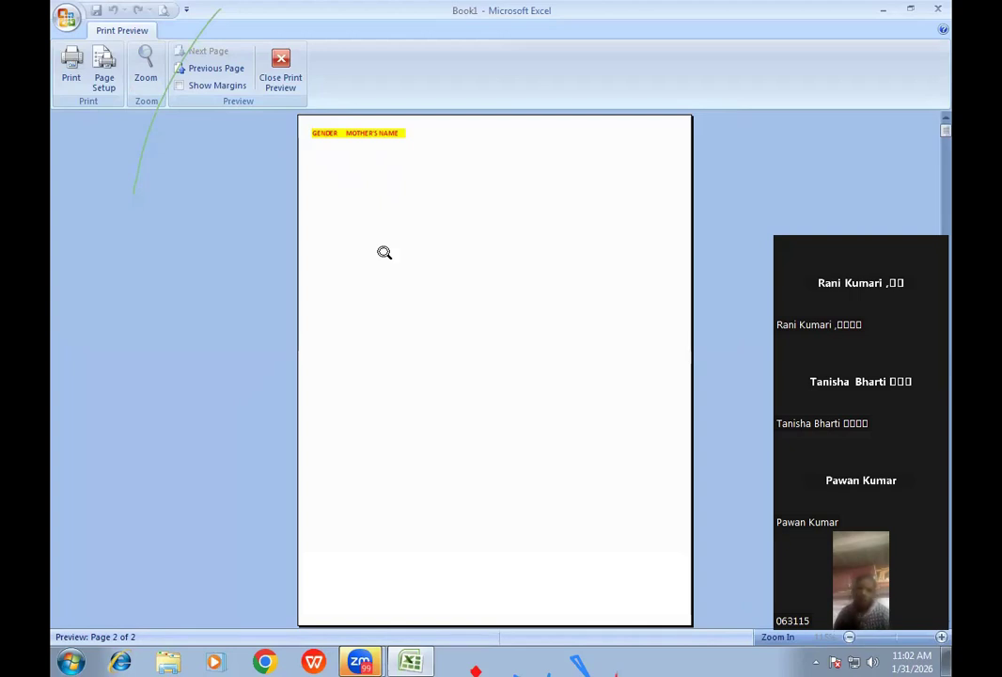
click(282, 82)
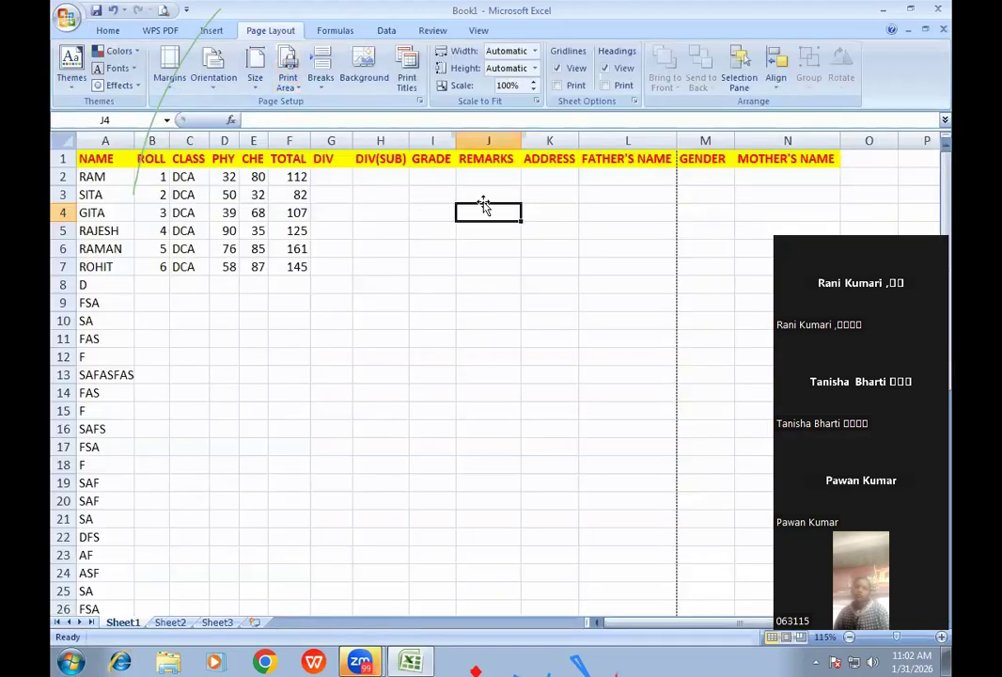
- Set the print width to 1 page and verify it in Print Preview
click(534, 52)
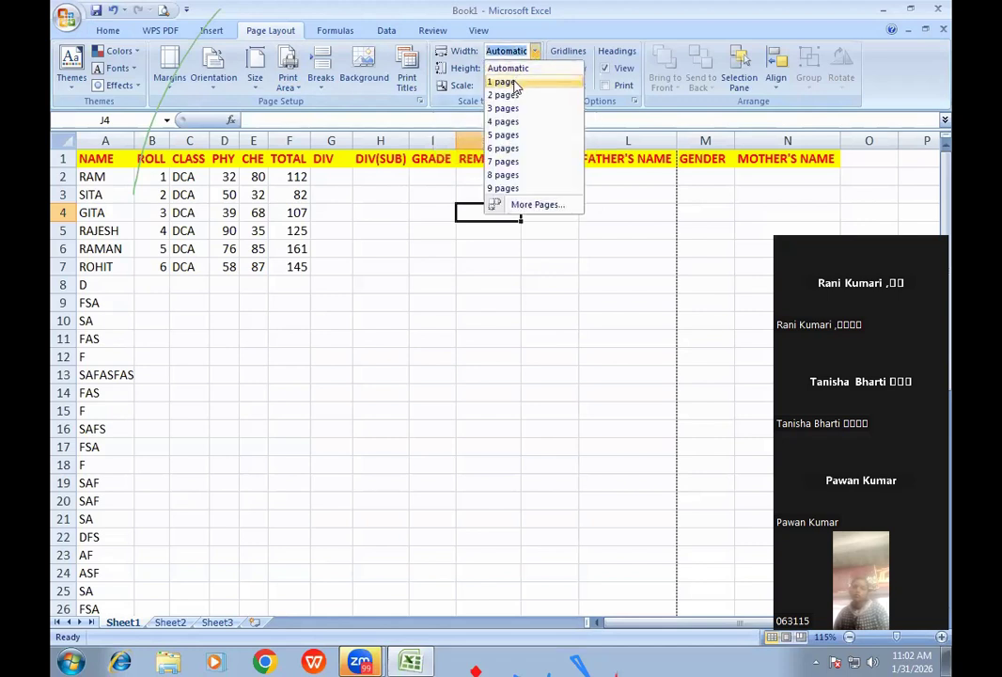
click(514, 83)
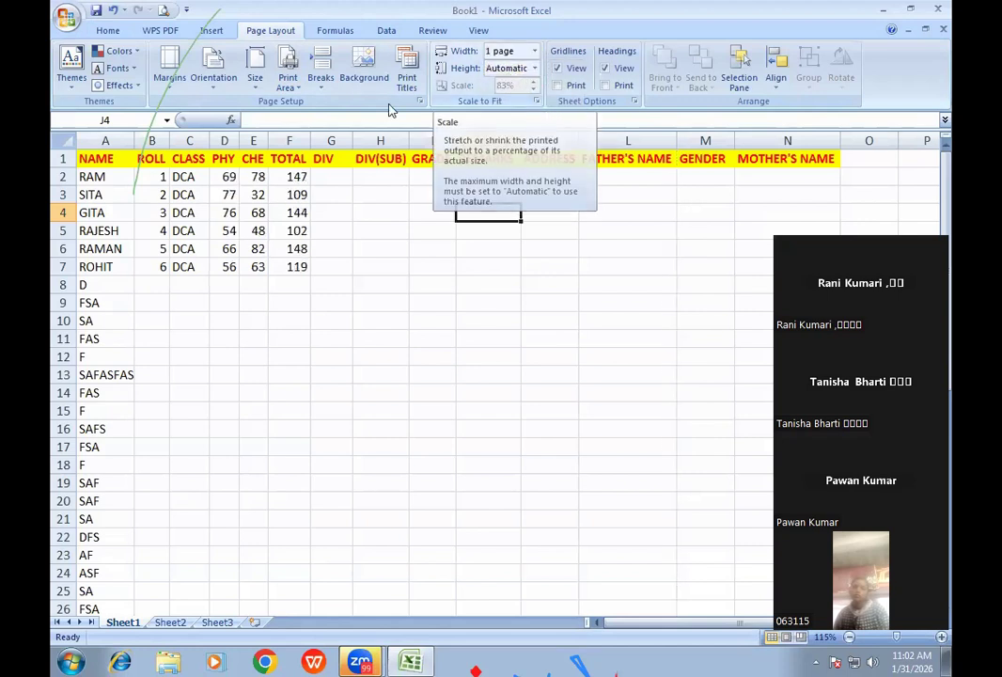
click(163, 11)
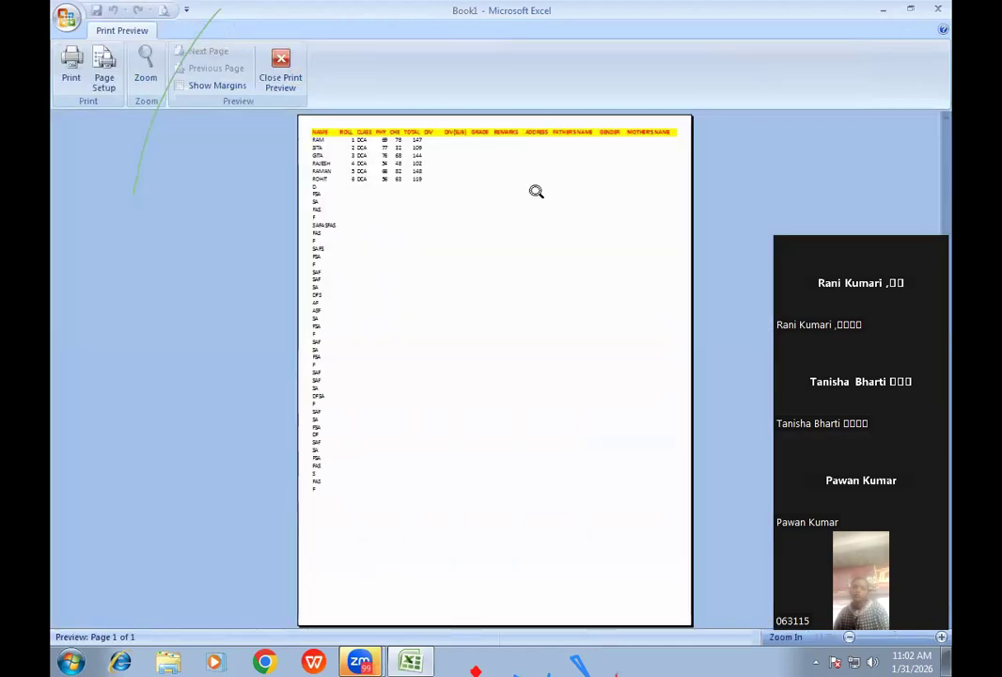
click(635, 141)
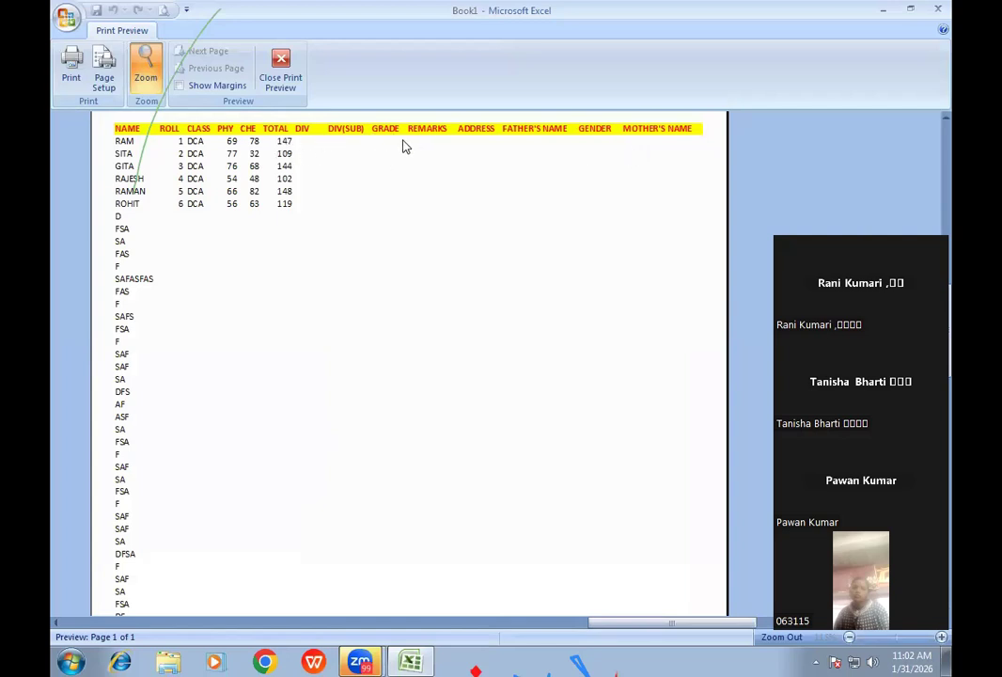
click(278, 89)
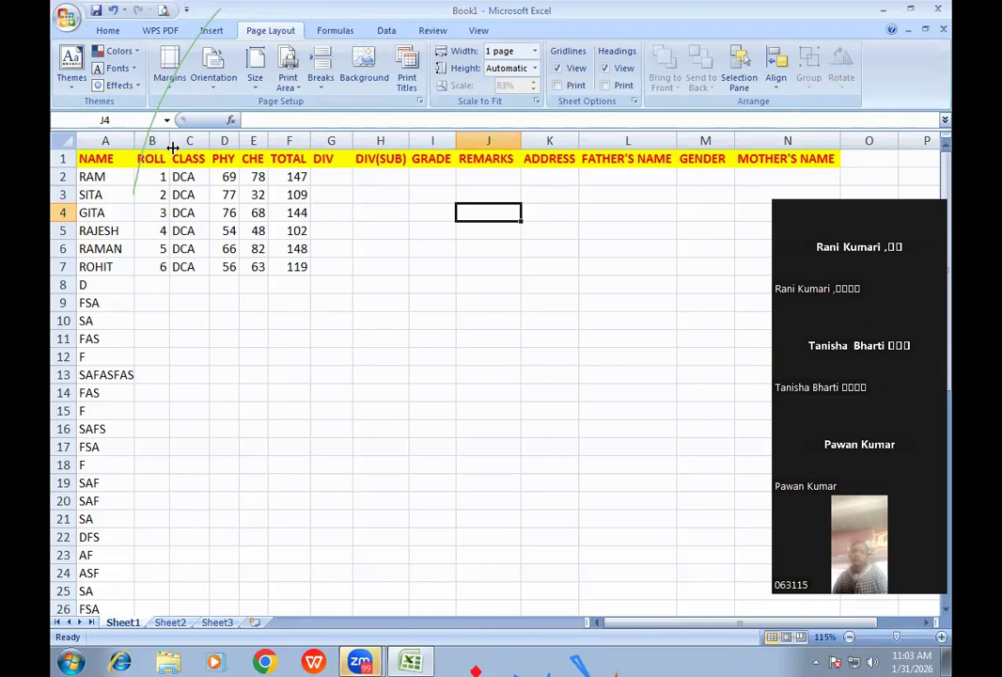
drag(210, 140, 348, 143)
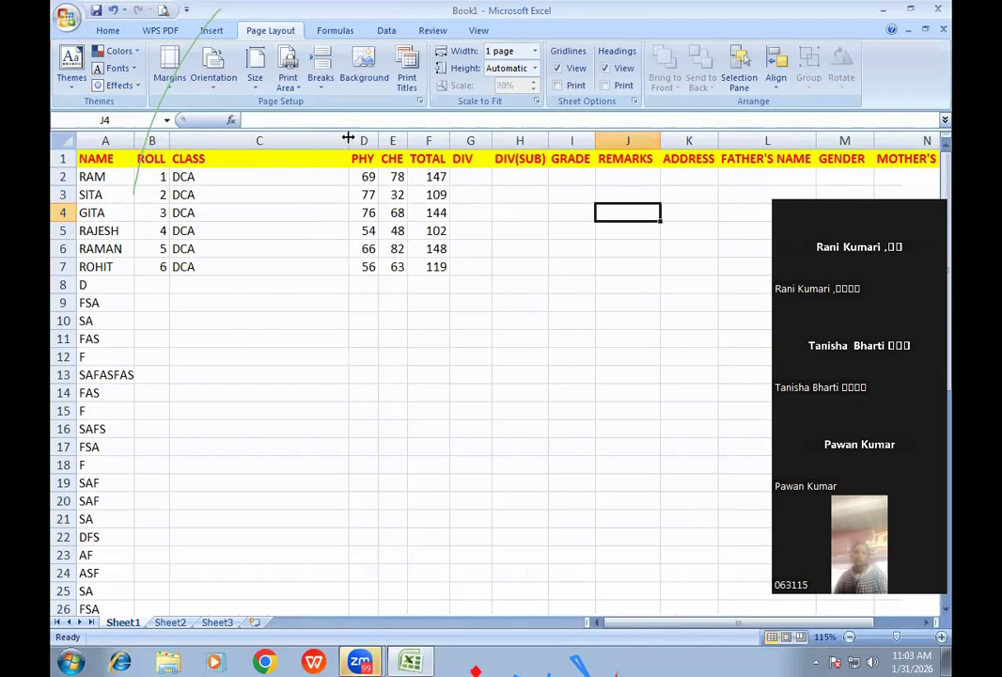
drag(347, 140, 210, 141)
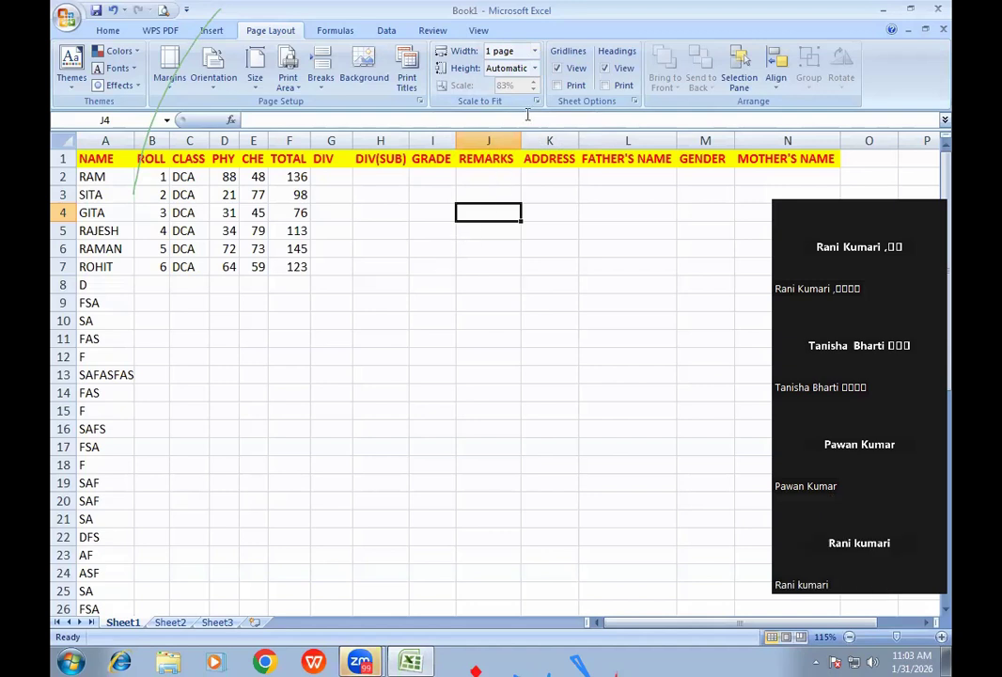
click(557, 68)
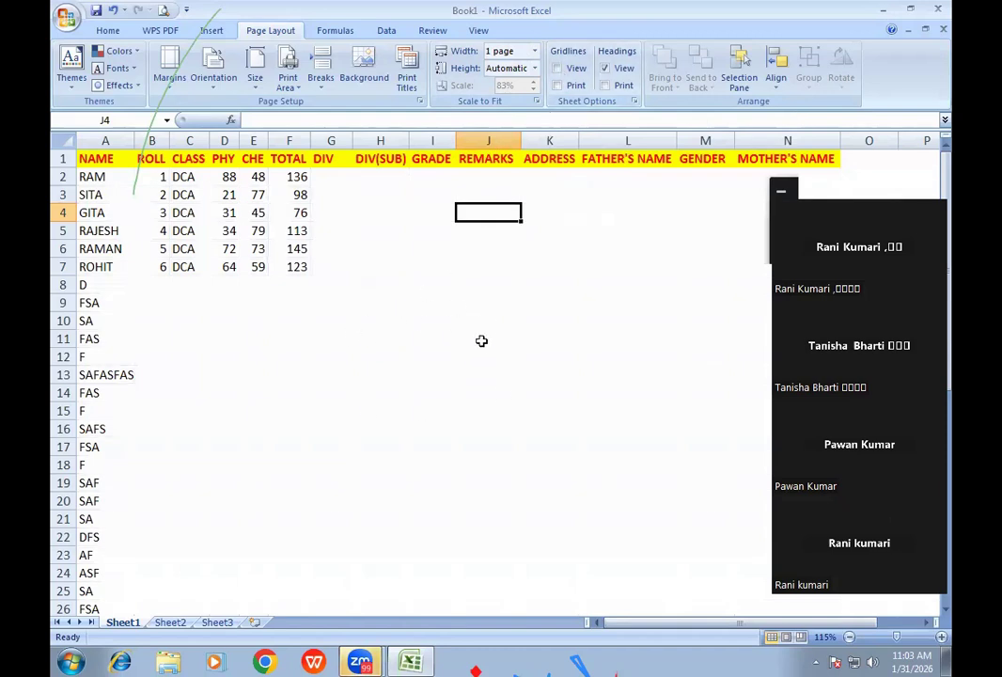
- Show and print gridlines, preview the printout, then hide row and column headings on screen
click(556, 69)
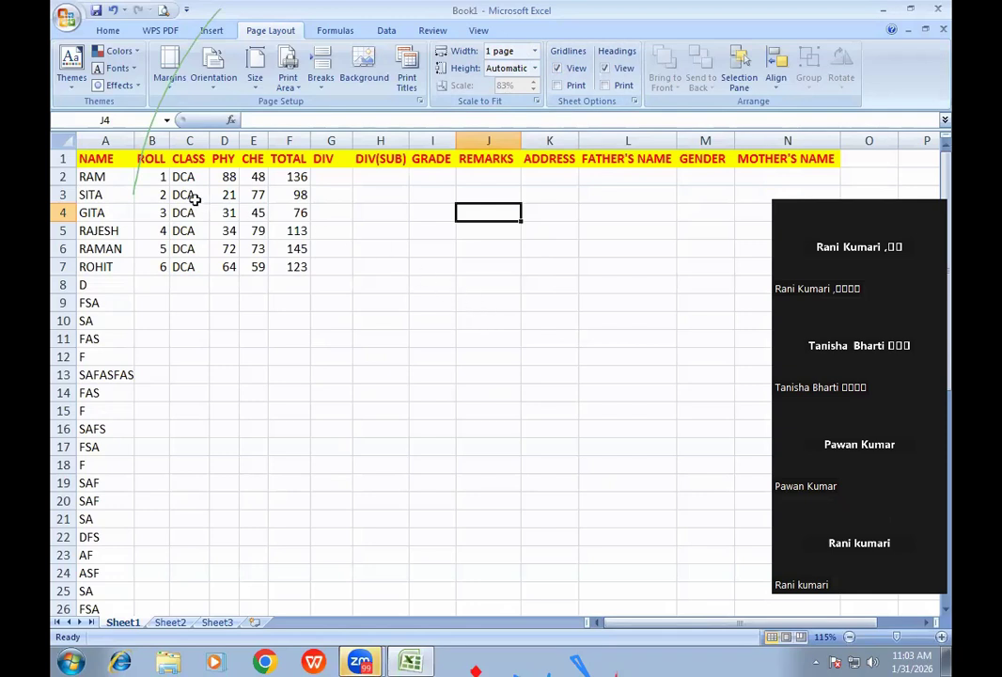
click(556, 85)
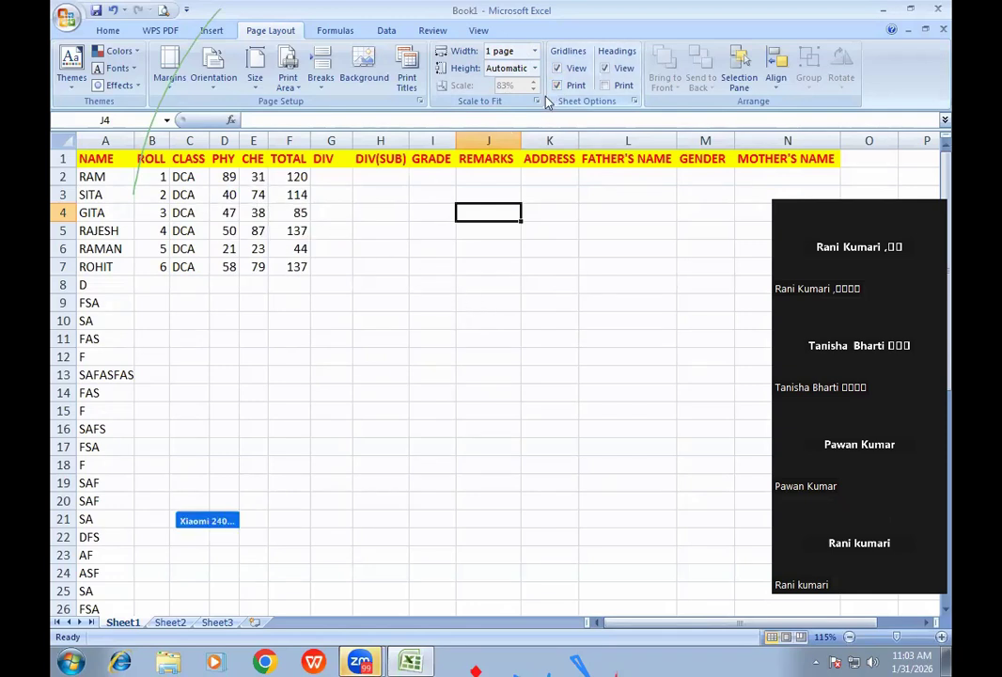
click(164, 11)
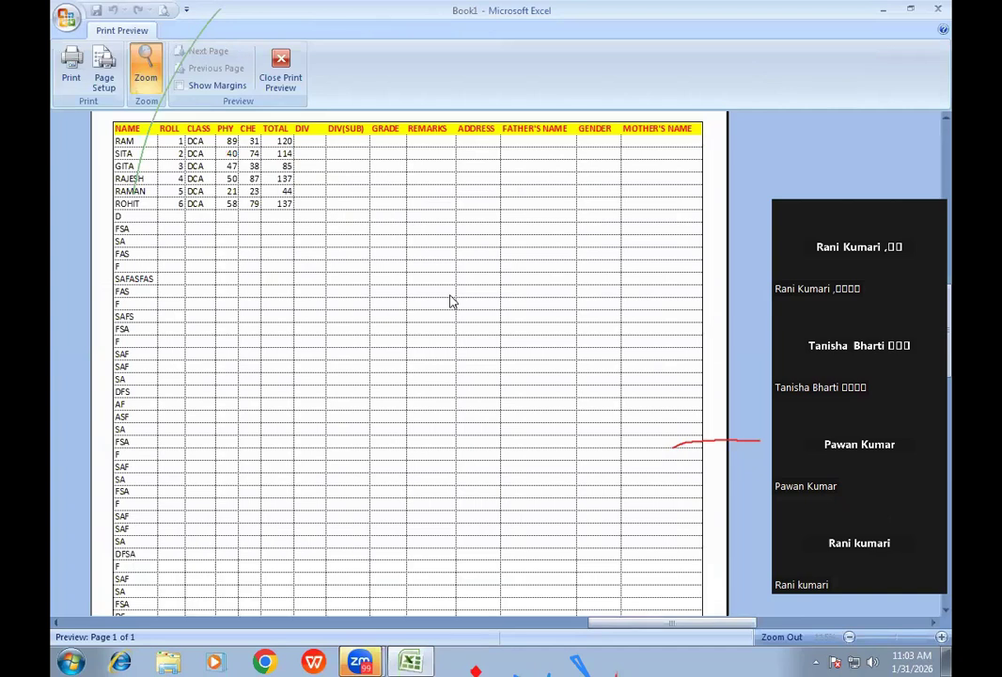
click(282, 70)
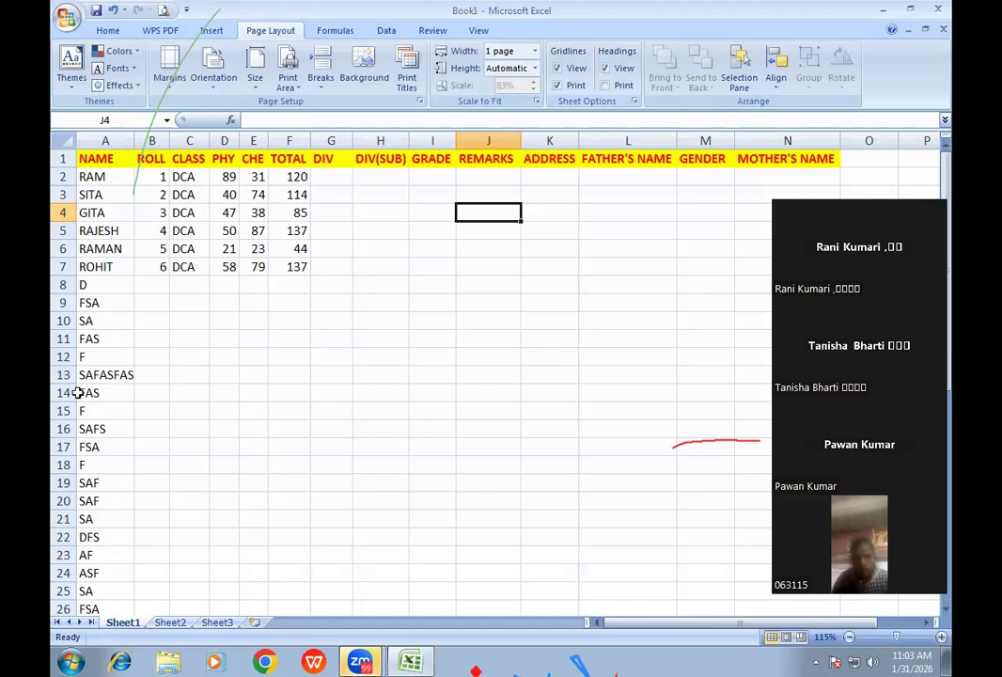
click(604, 68)
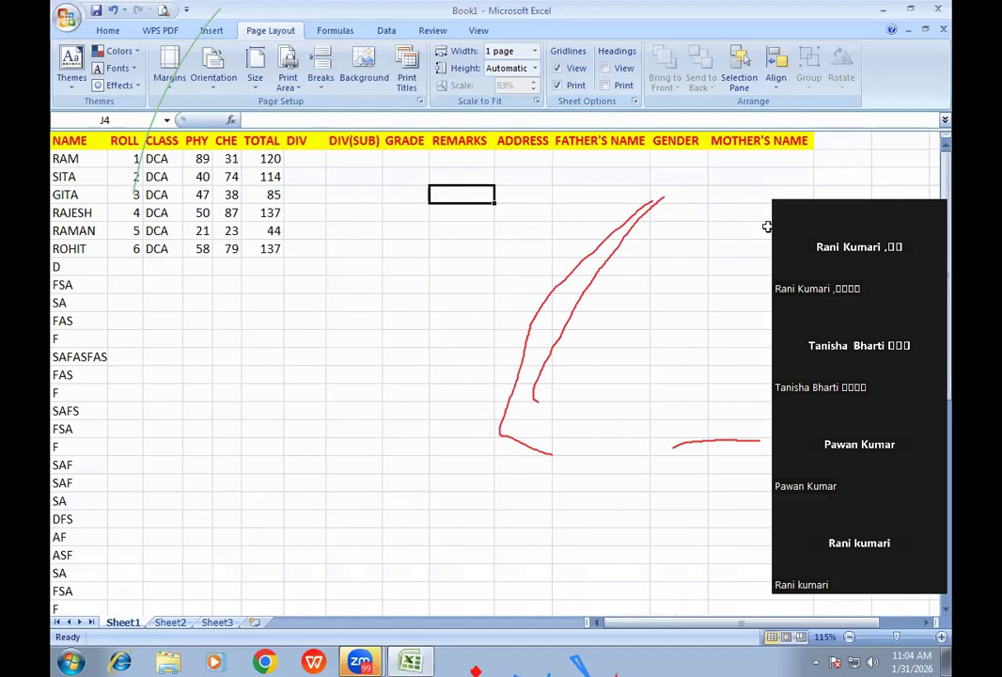
- Cancel the stray edit and select the total in F7
drag(767, 227, 865, 113)
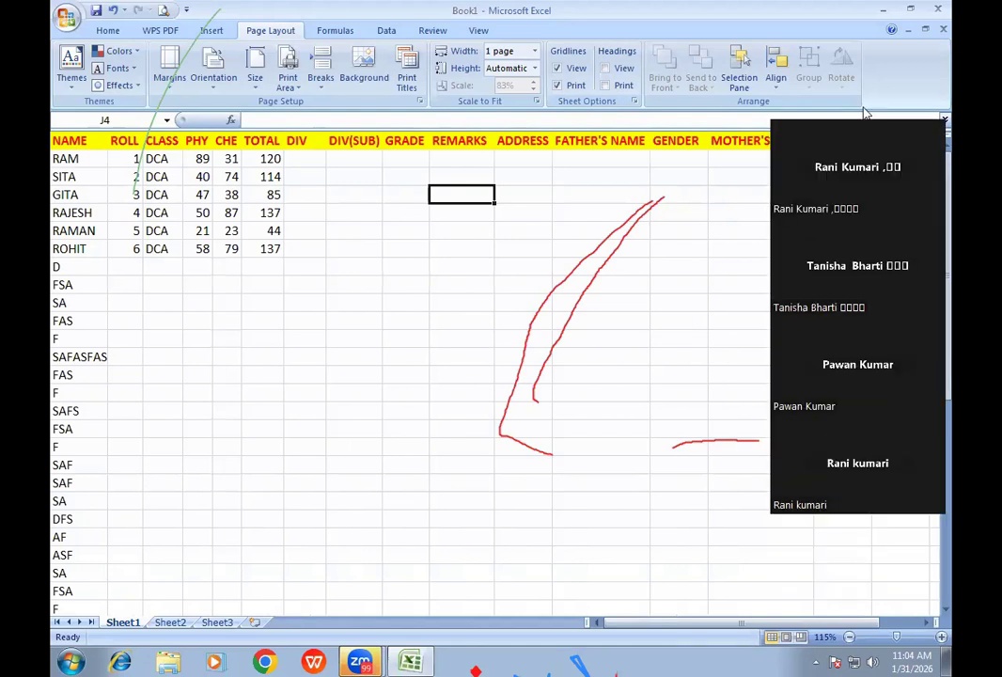
mouse_move(626, 250)
mouse_down()
mouse_move(478, 373)
mouse_move(754, 424)
mouse_up()
drag(136, 190, 211, 35)
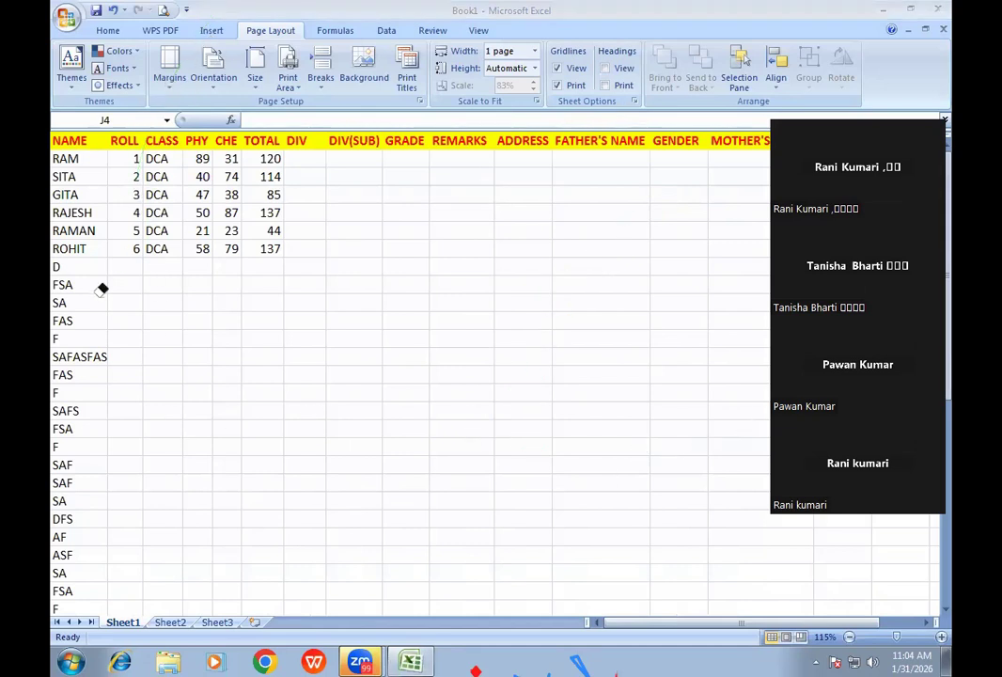
key(Escape)
key(BackSpace)
click(269, 252)
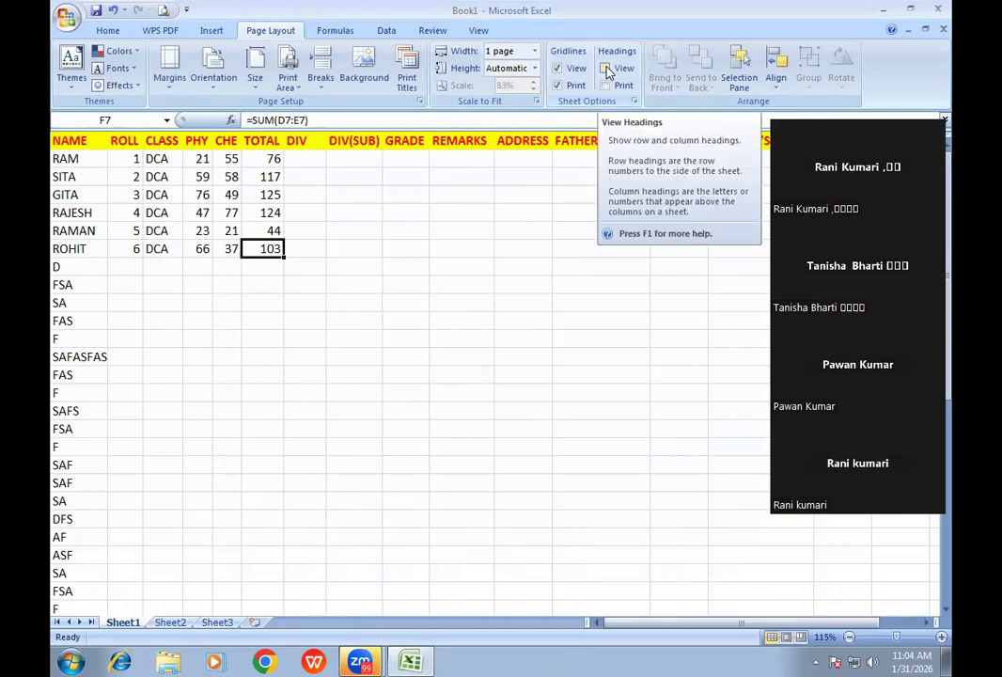
- Show and print row and column headings, inspecting them in Print Preview
click(605, 68)
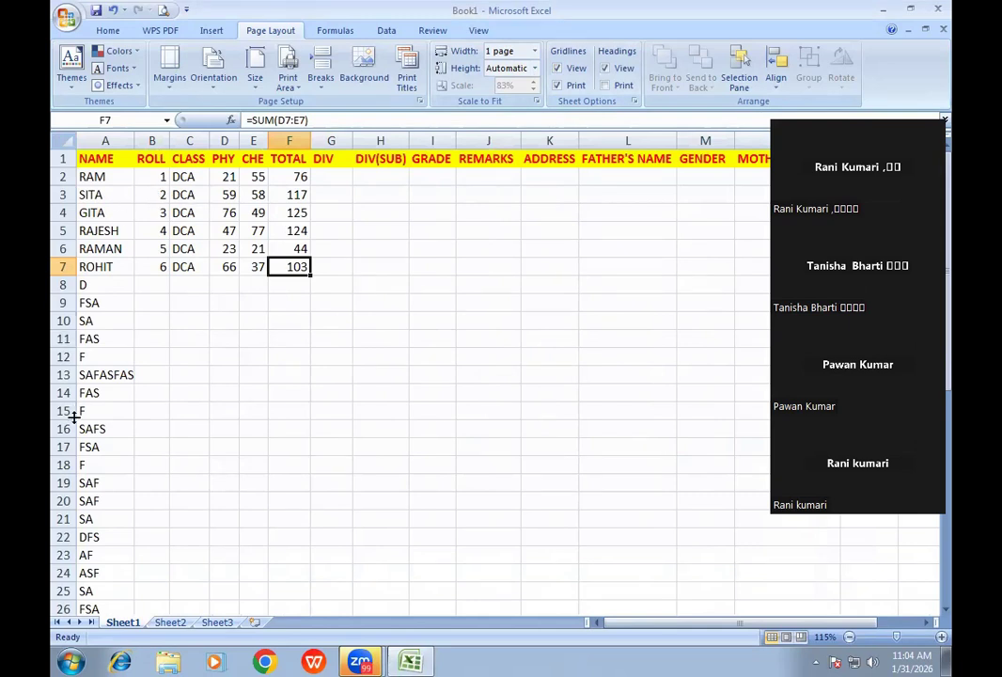
click(606, 85)
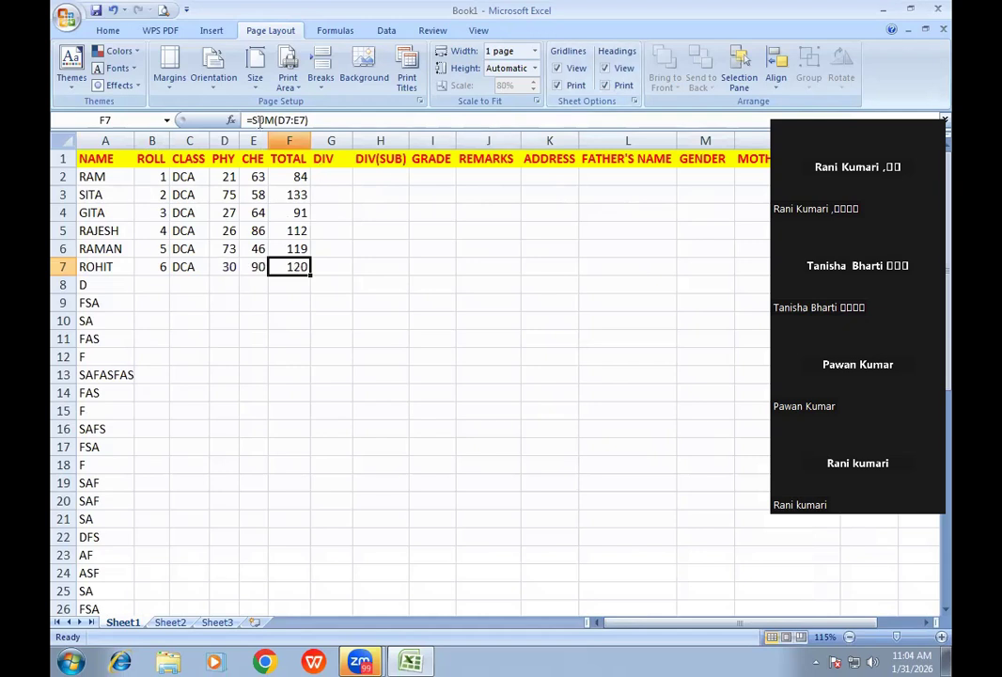
click(164, 10)
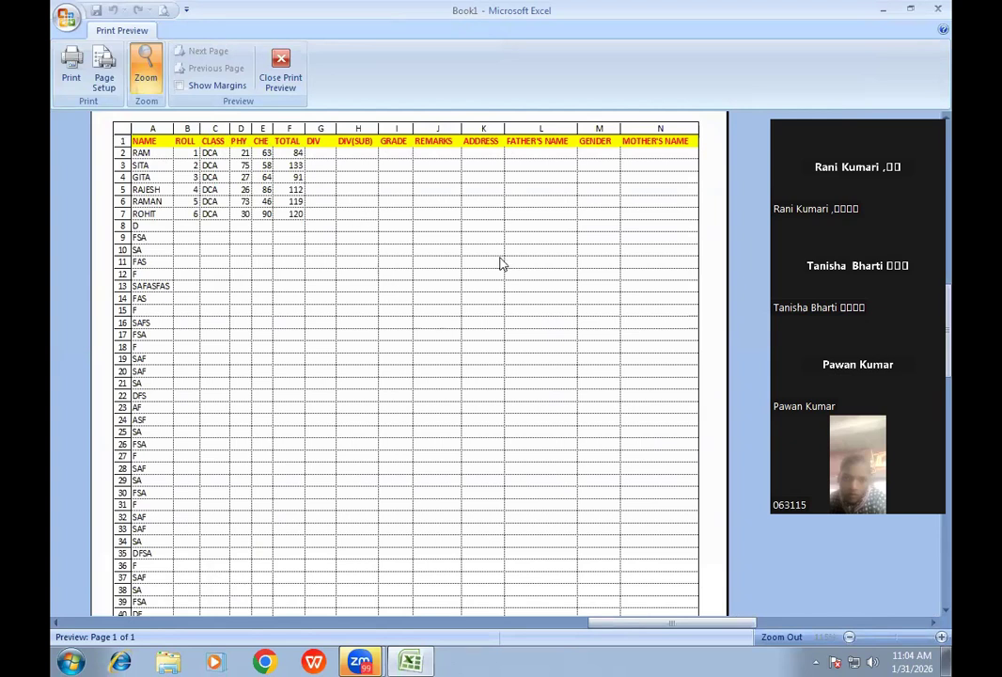
click(508, 406)
click(450, 185)
click(448, 187)
click(457, 157)
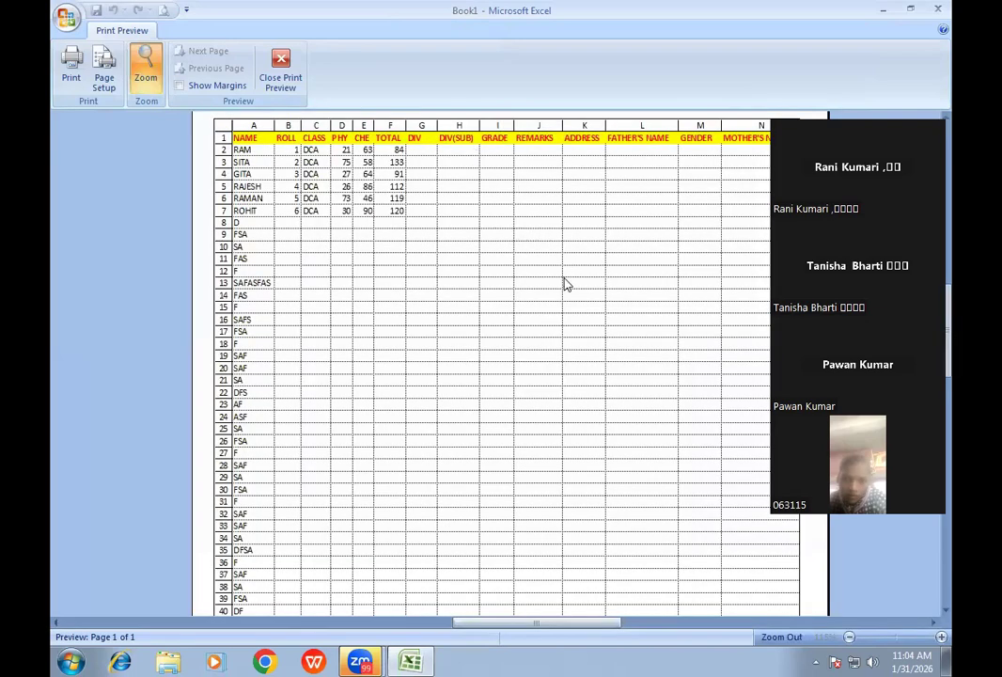
click(280, 70)
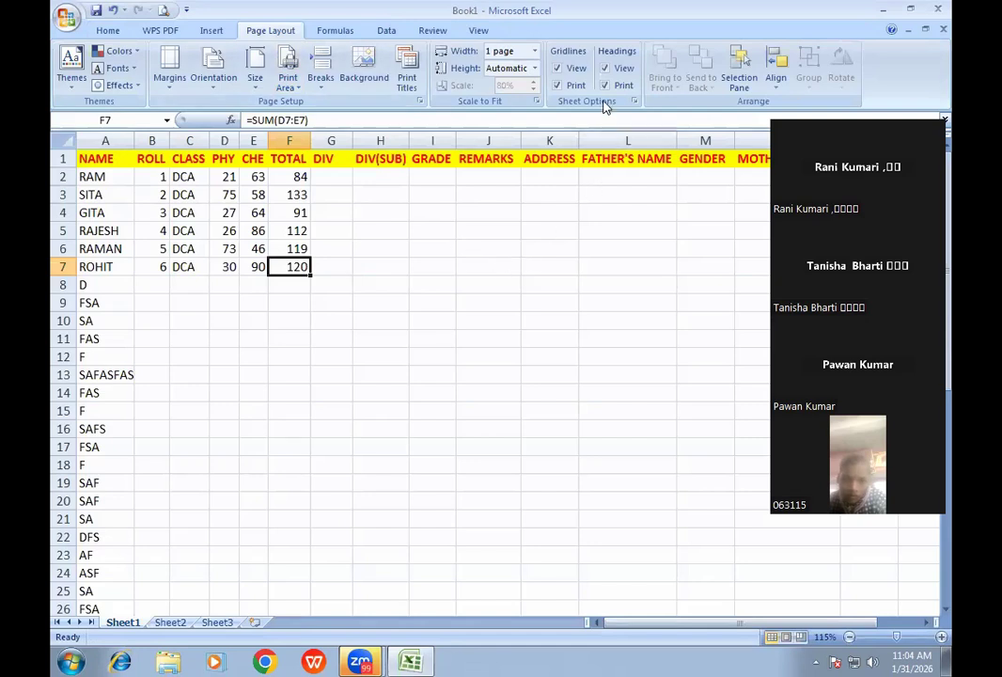
- Untick Gridlines Print and confirm the preview shows no grid
click(604, 86)
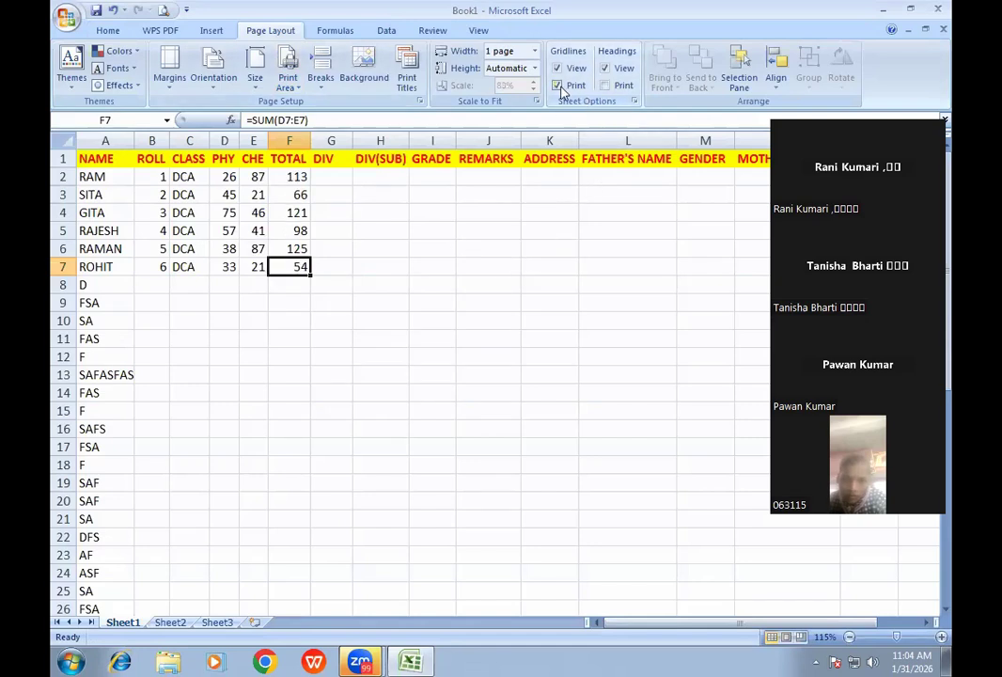
click(559, 87)
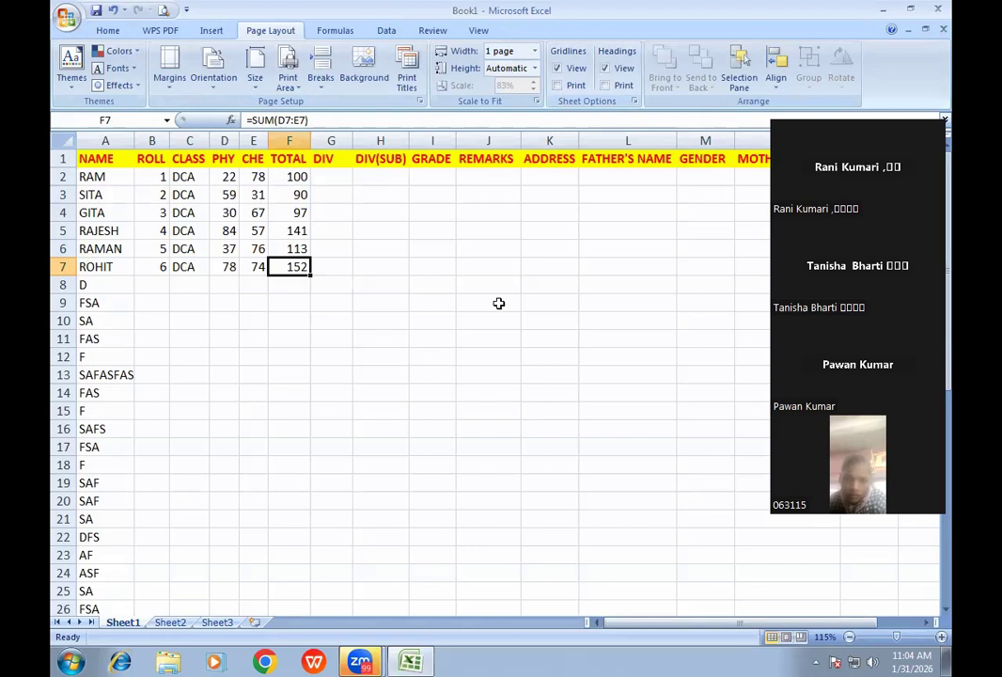
click(162, 11)
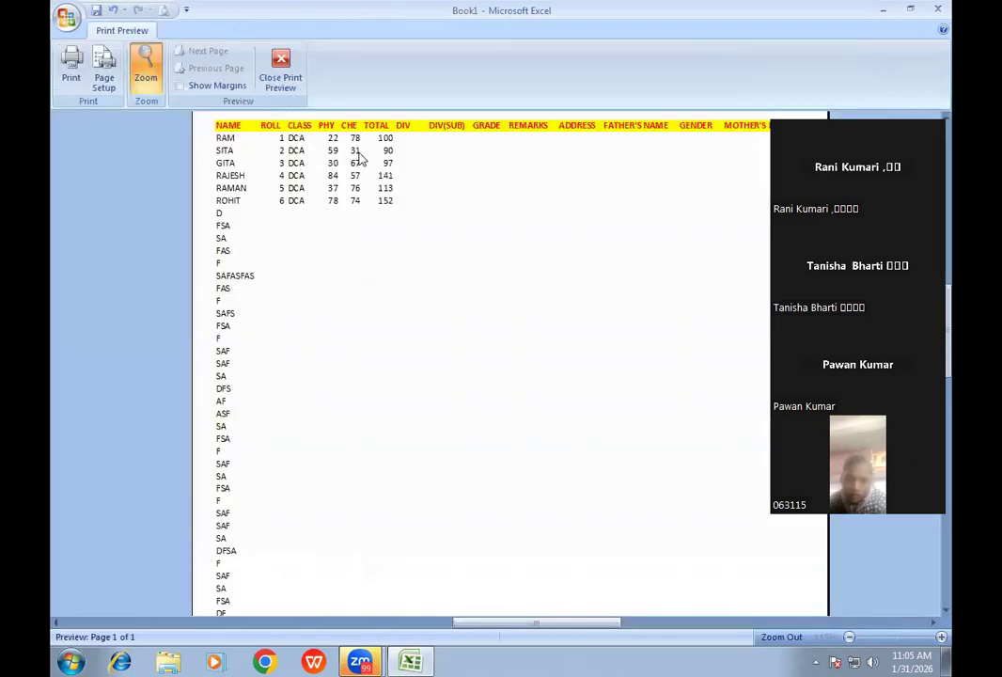
click(280, 70)
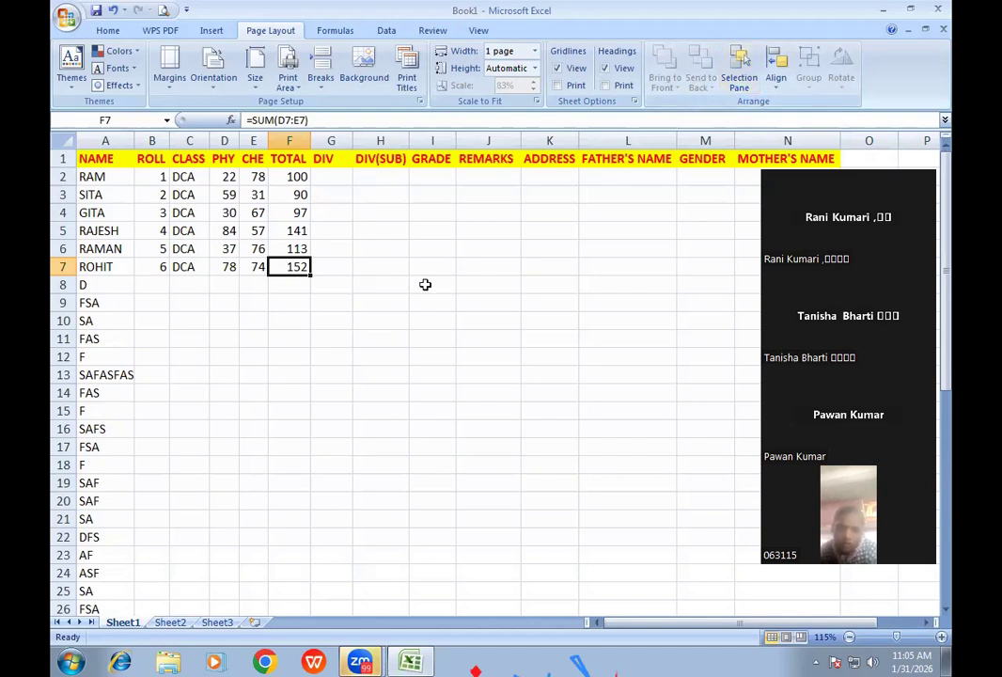
- Select cell I8, then cells G7 and G5 in the DIV column
click(425, 284)
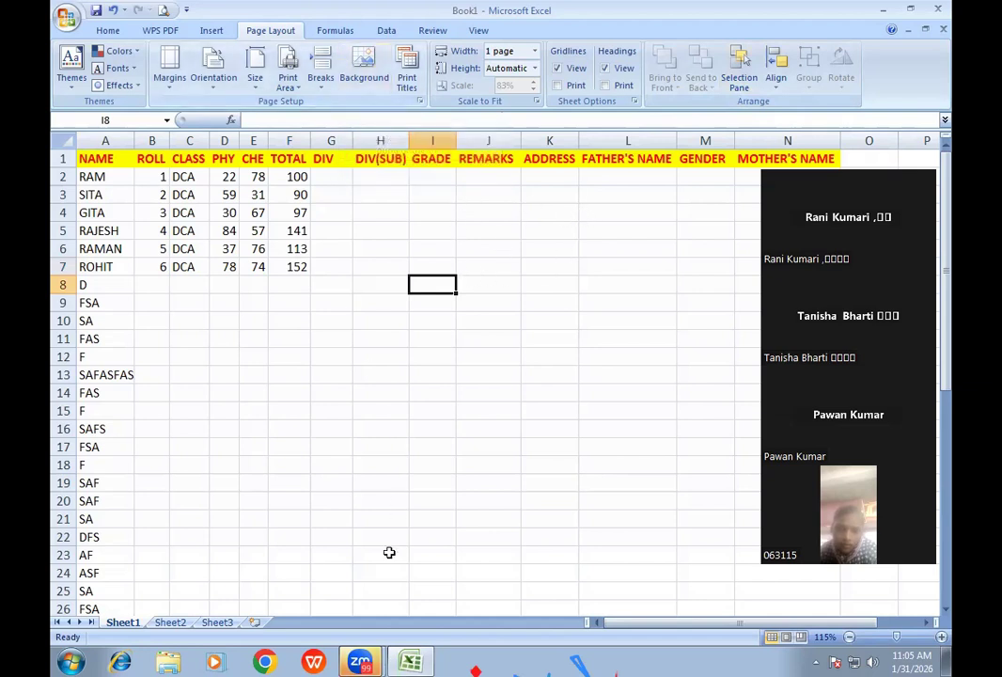
mouse_move(360, 661)
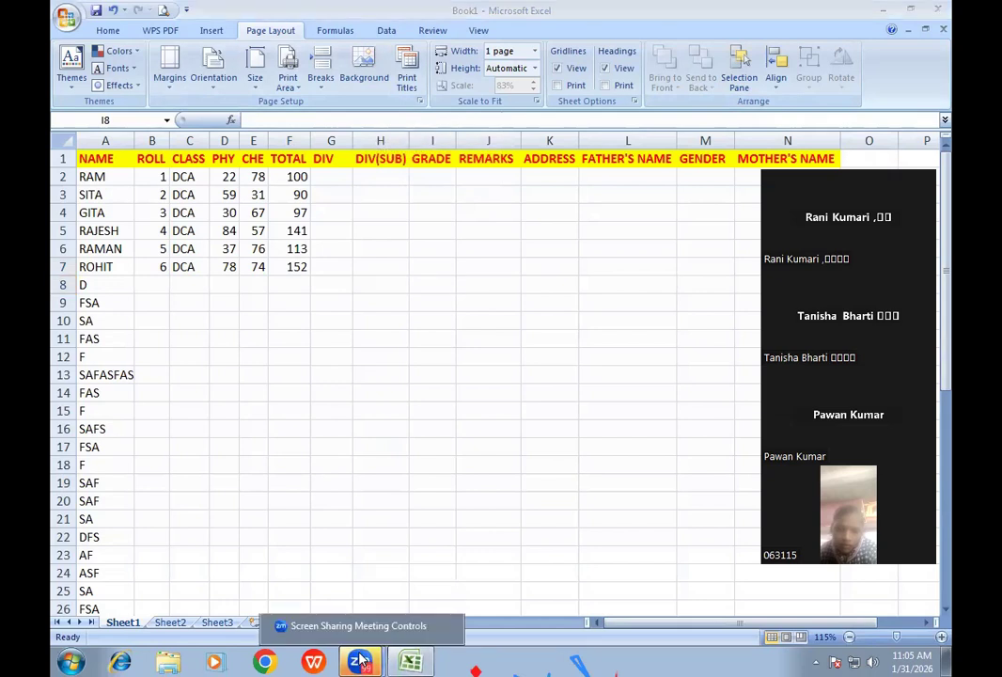
click(354, 606)
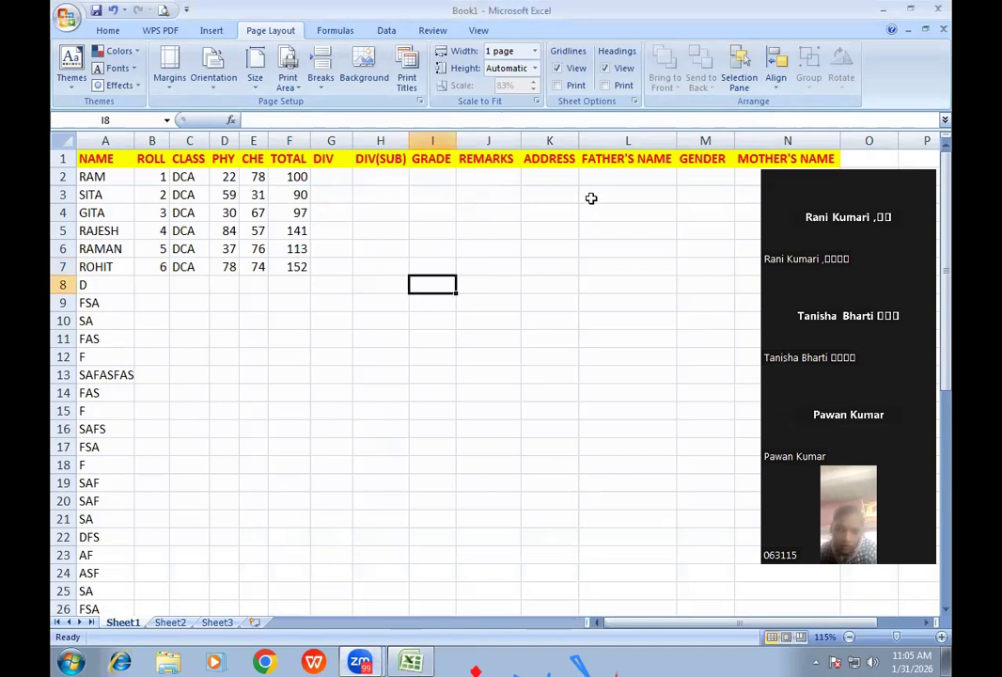
click(336, 271)
click(315, 233)
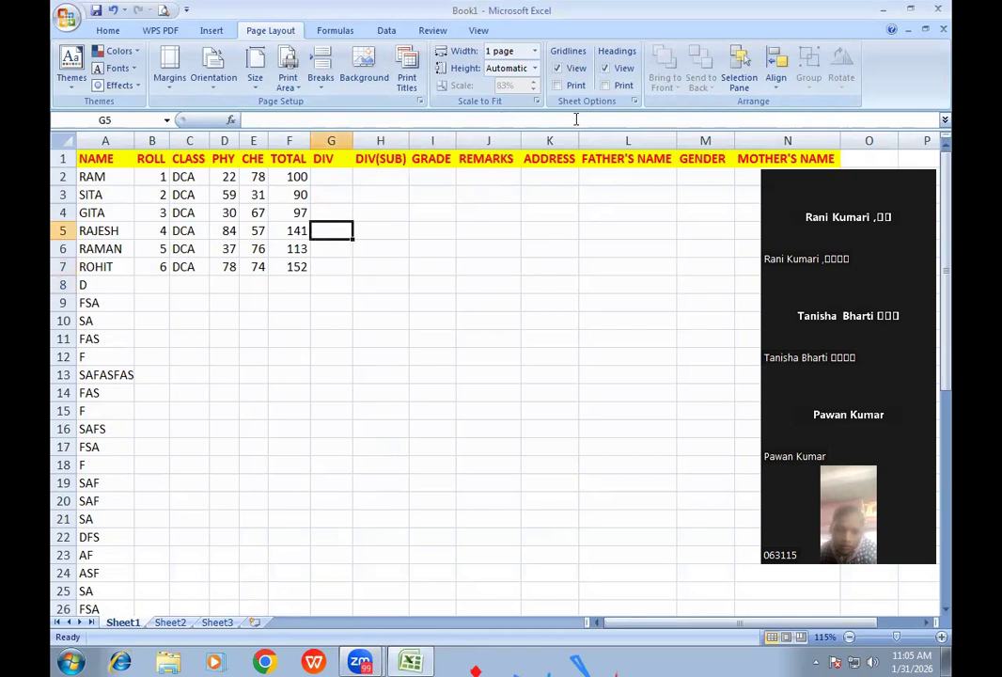
- Copy the student table A1:F7 and paste it into Sheet2
click(331, 33)
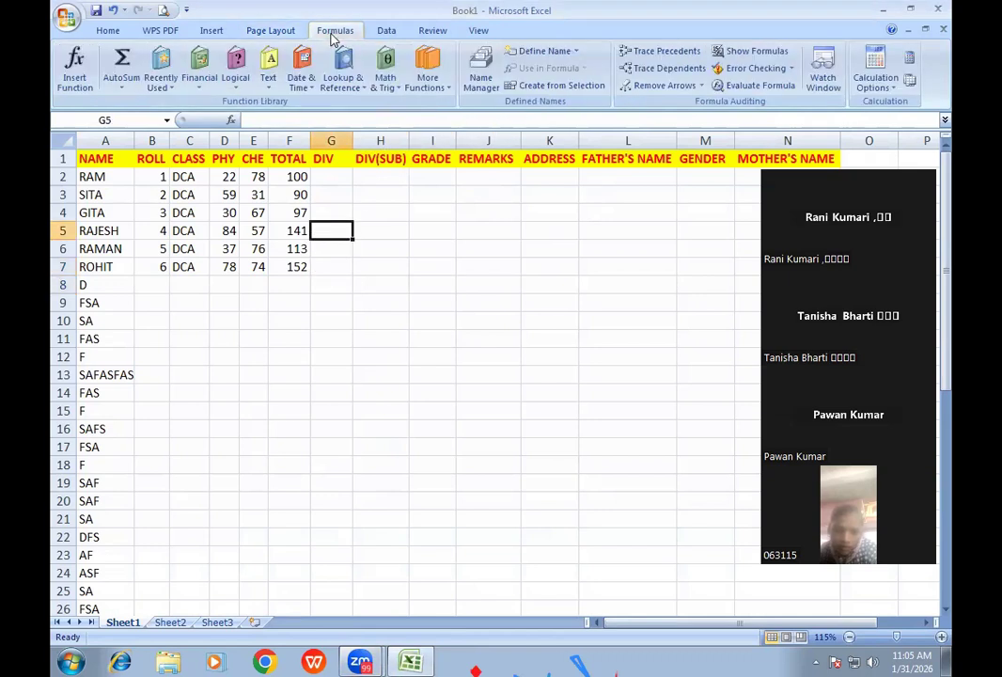
click(342, 326)
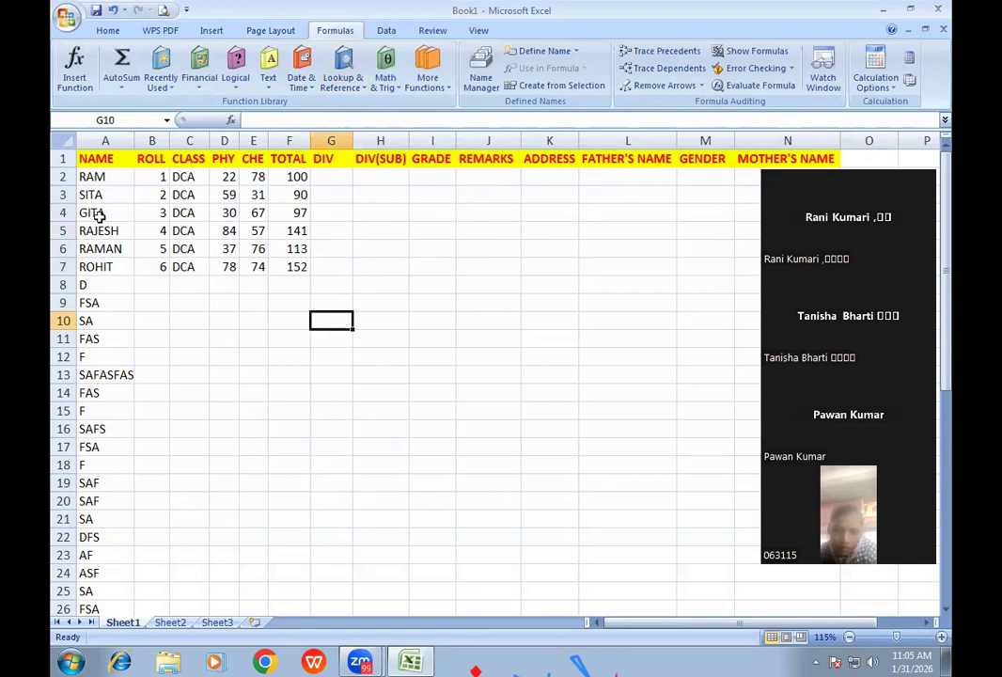
drag(99, 158, 273, 266)
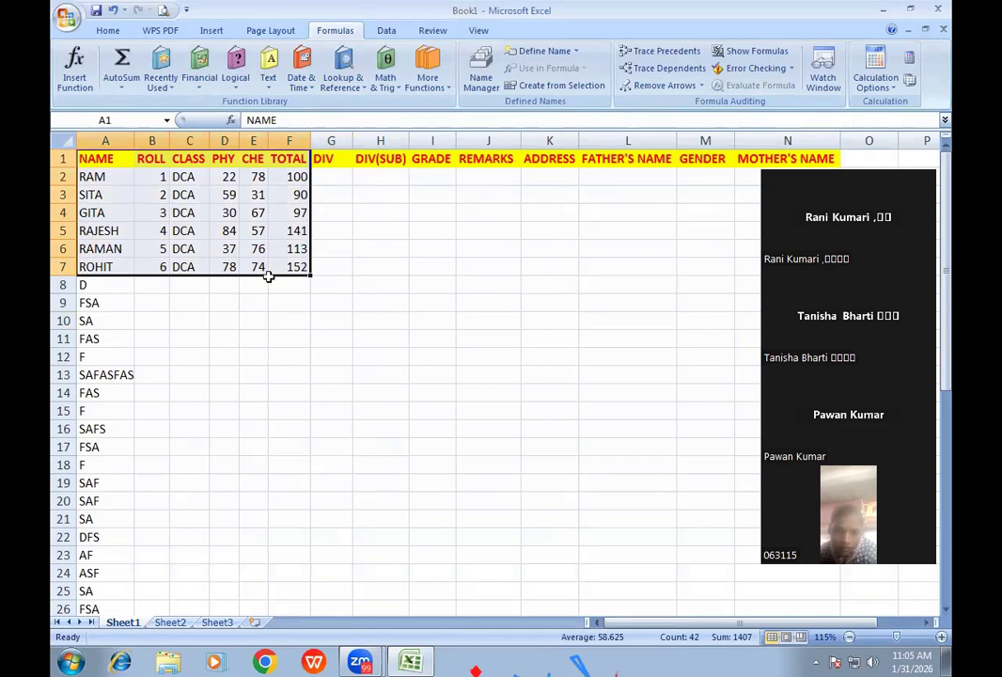
key(ctrl+c)
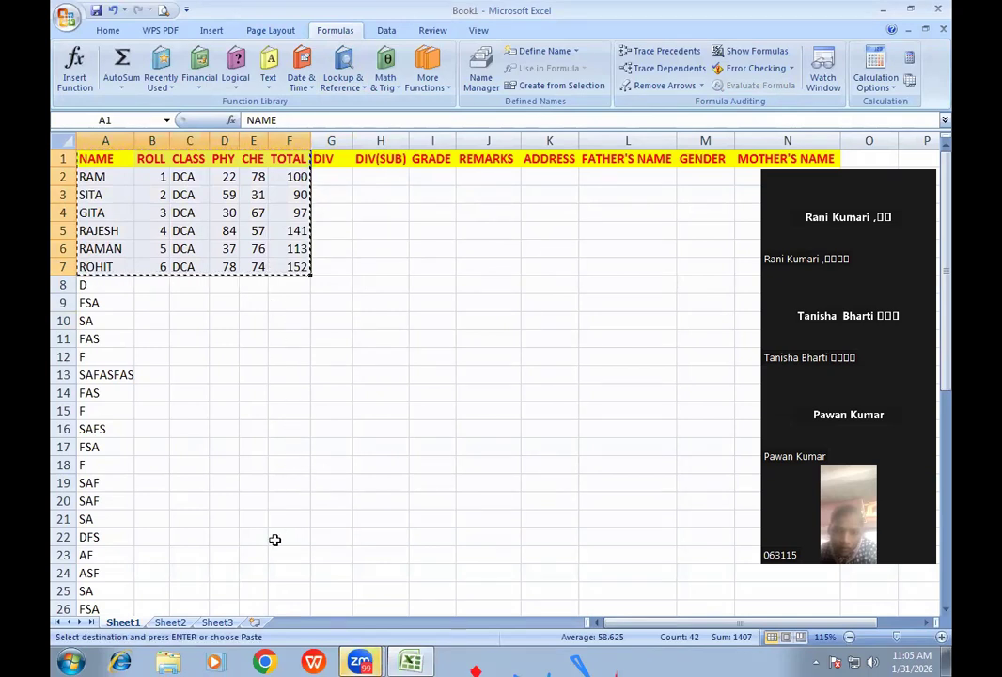
click(170, 622)
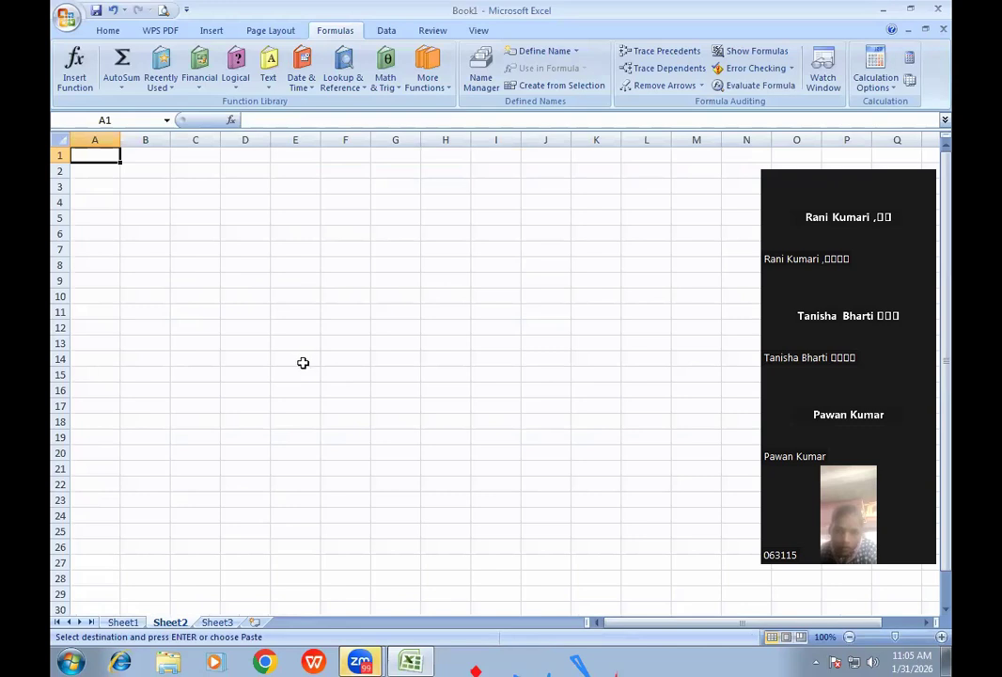
key(ctrl+v)
- Clear the copied TOTAL values in F2:F7
ctrl+scroll(268, 197, up, 1)
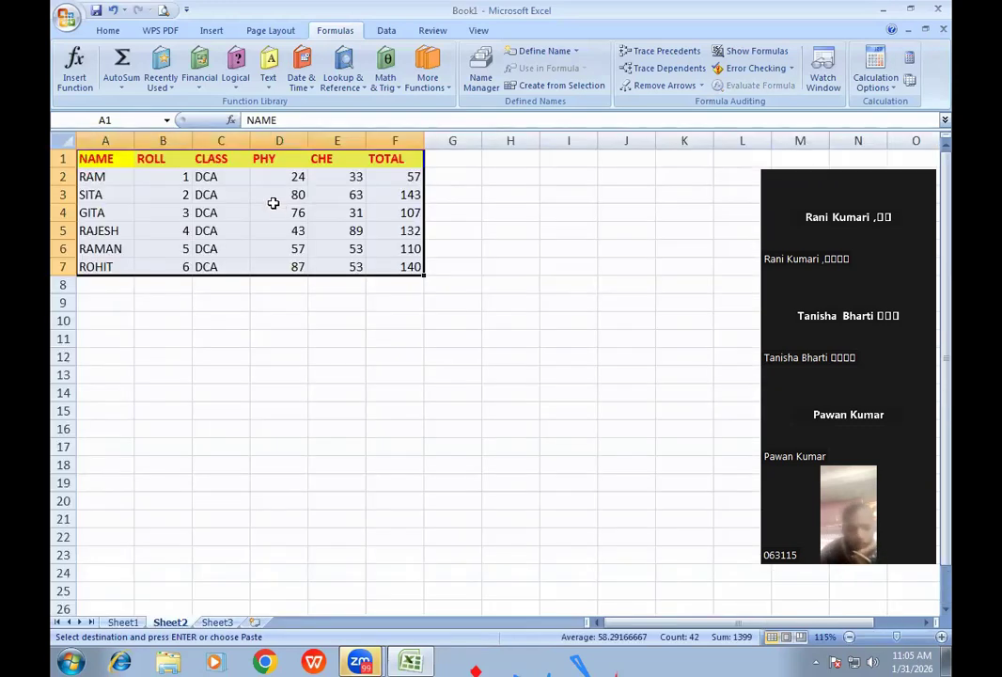
click(447, 159)
drag(412, 177, 396, 275)
key(Delete)
key(Down)
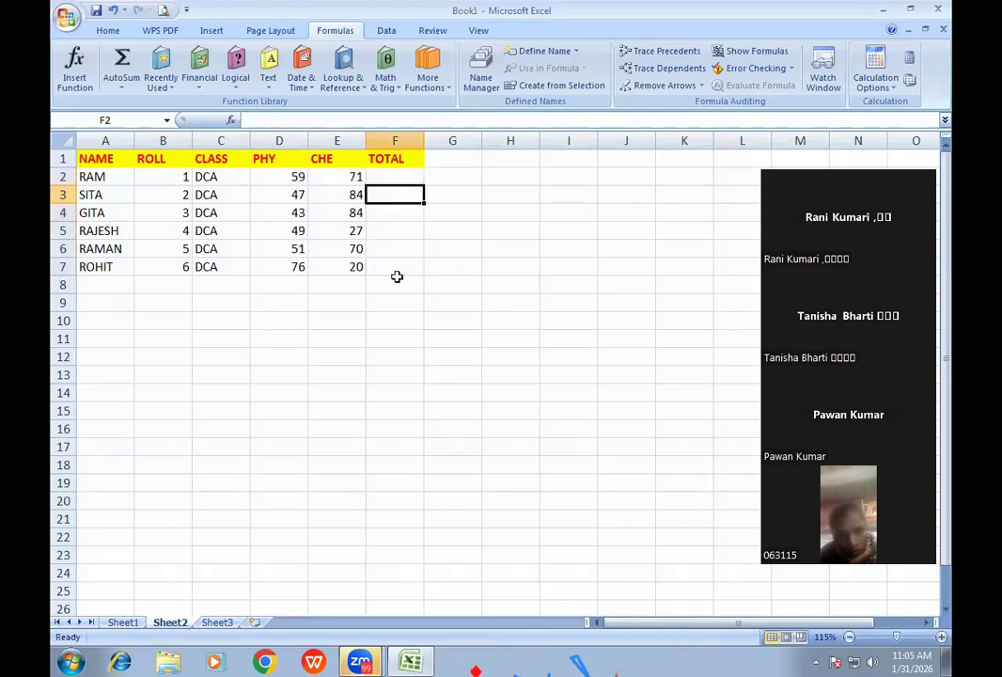
key(Up)
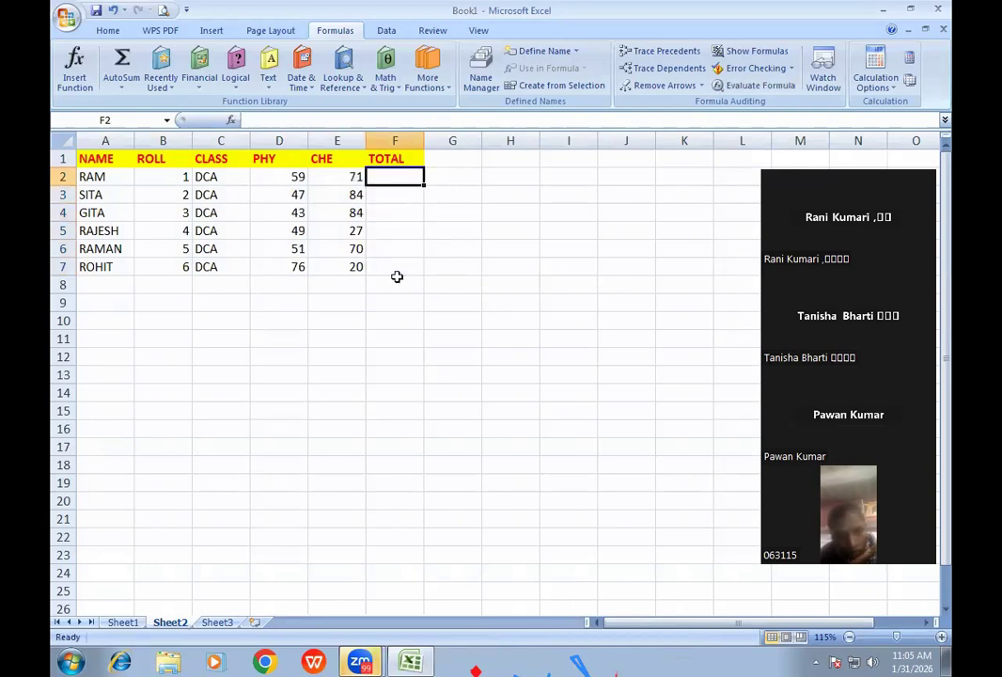
- Enter =SUM(D2:E2) in F2 to total RAM's PHY and CHE marks
text(=SUM)
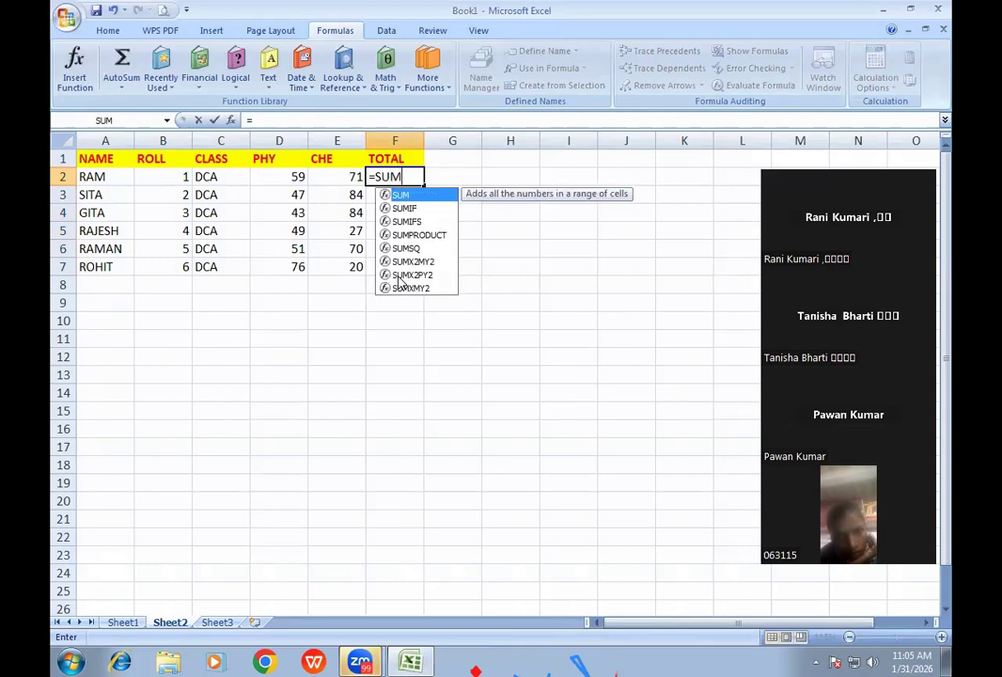
text(()
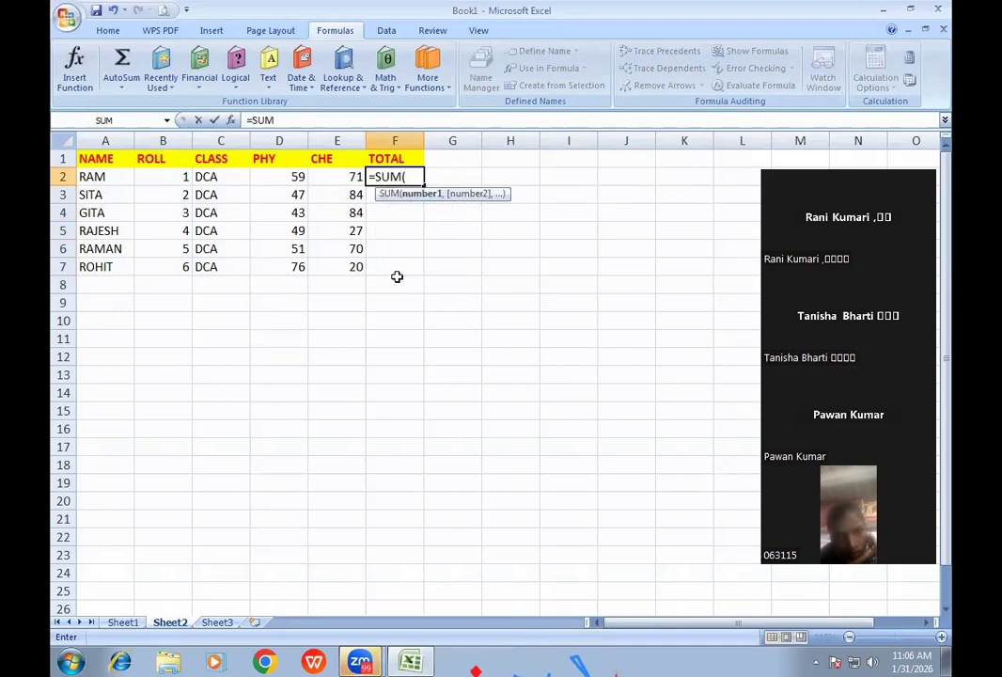
drag(297, 176, 332, 177)
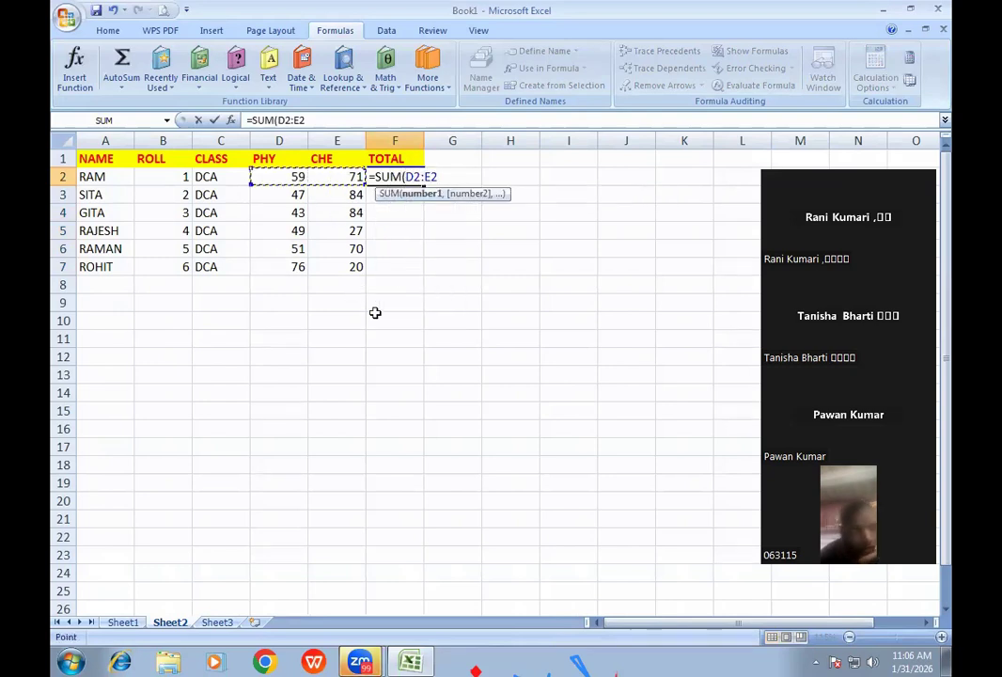
text())
key(Return)
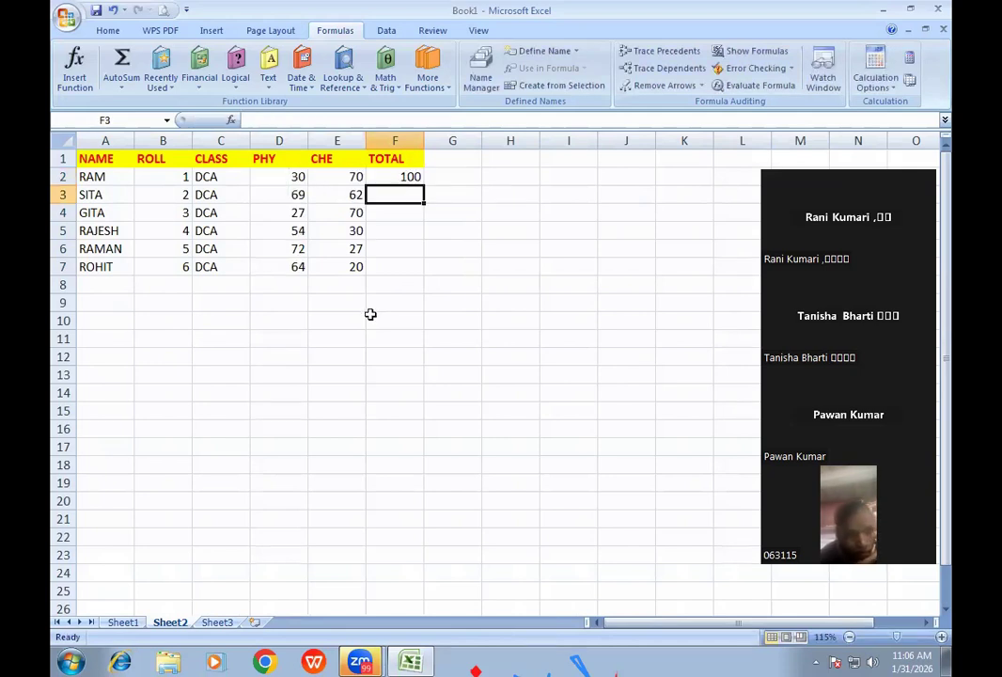
drag(287, 175, 335, 261)
- Replace the random PHY and CHE formulas in D2:E7 with their fixed values via Paste Special
right_click(322, 230)
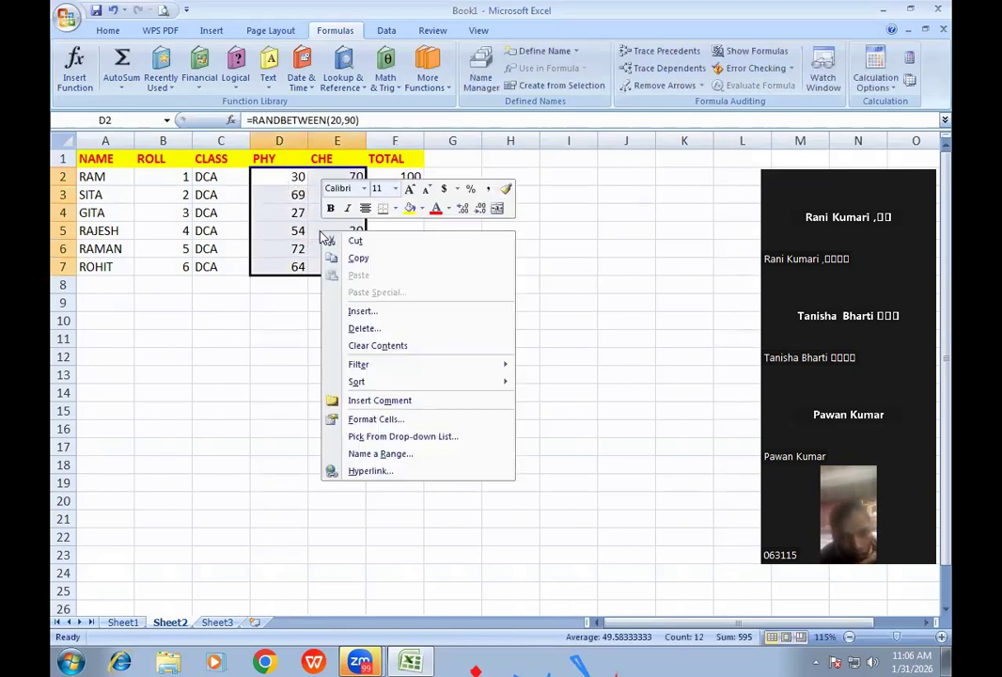
click(359, 260)
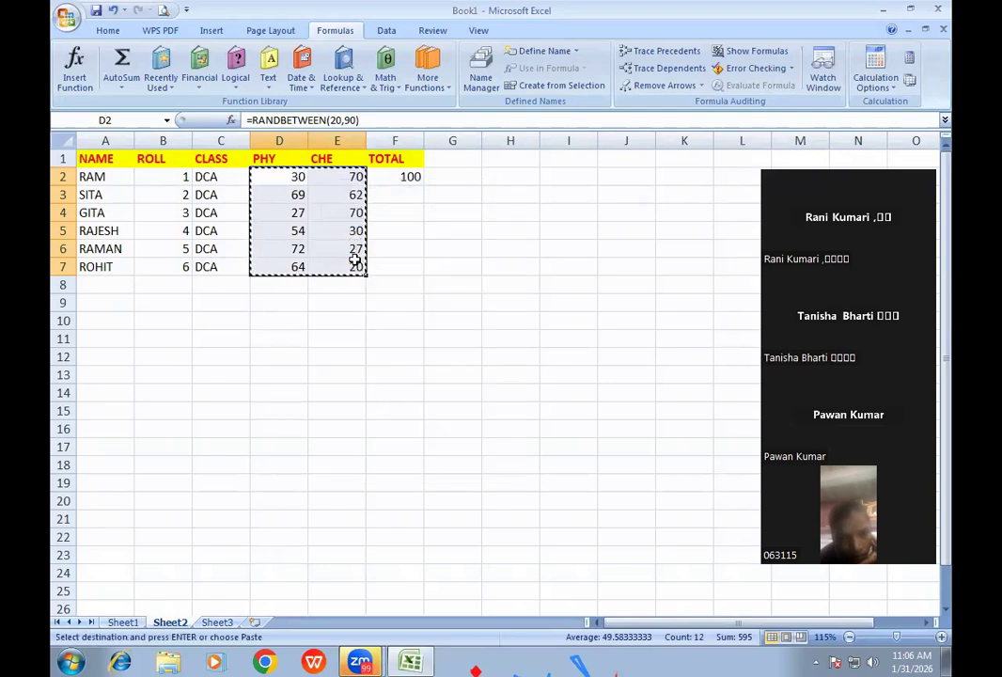
key(ctrl+alt+v)
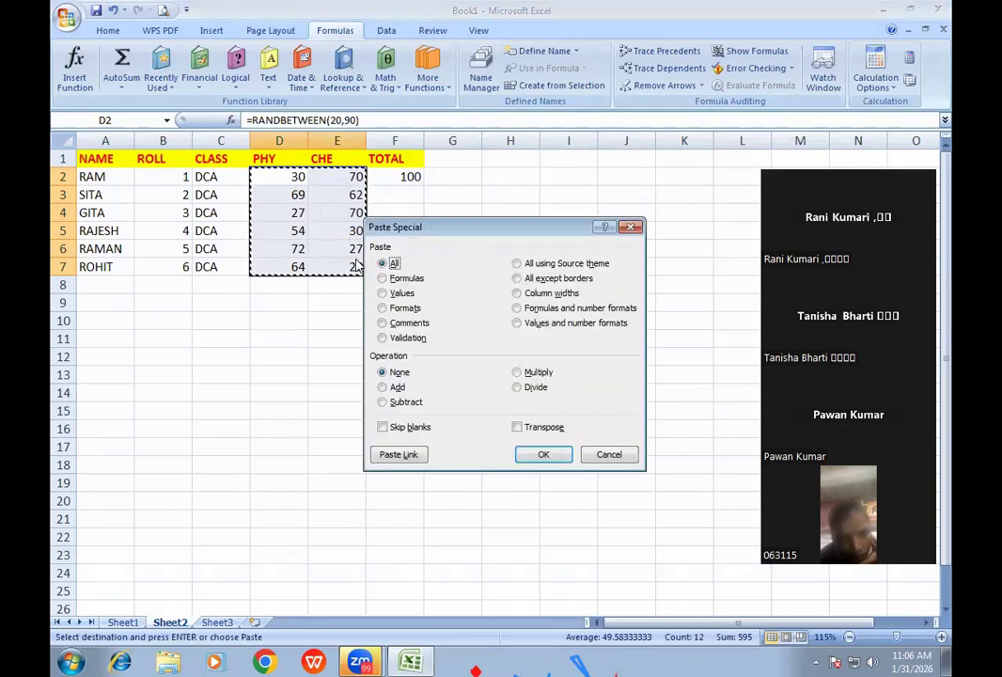
click(393, 294)
click(543, 455)
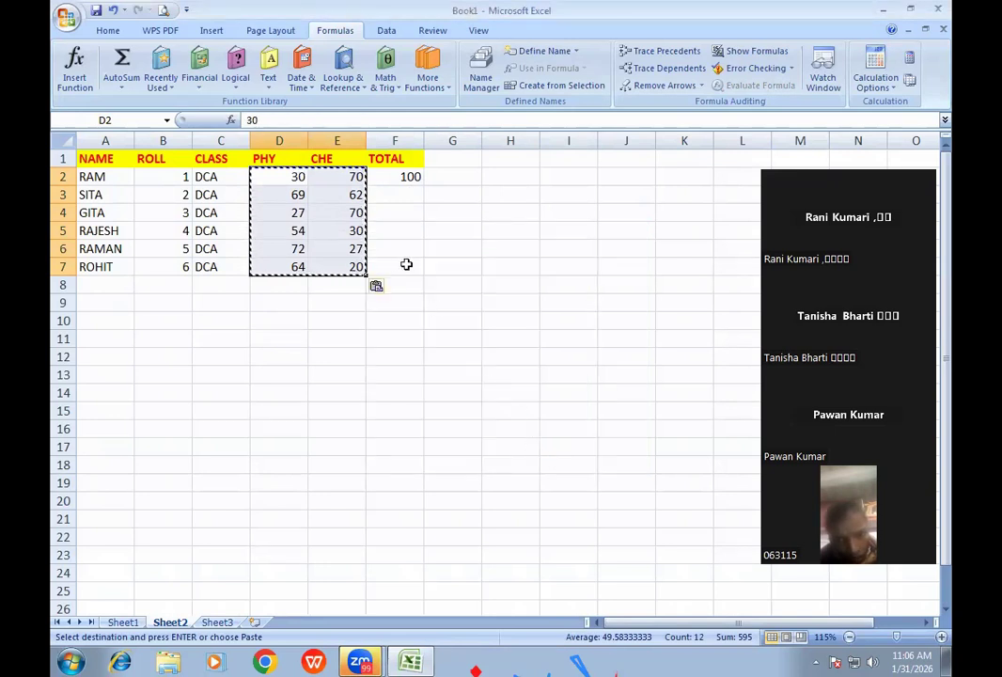
key(Escape)
- Fill F2's SUM formula down to F7
click(409, 178)
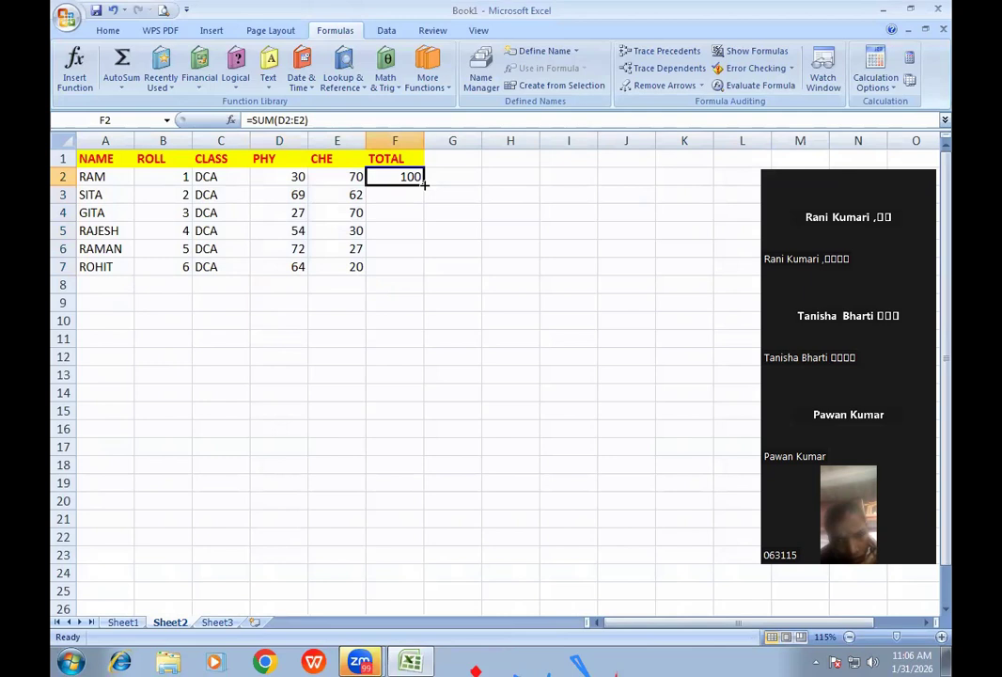
double_click(424, 186)
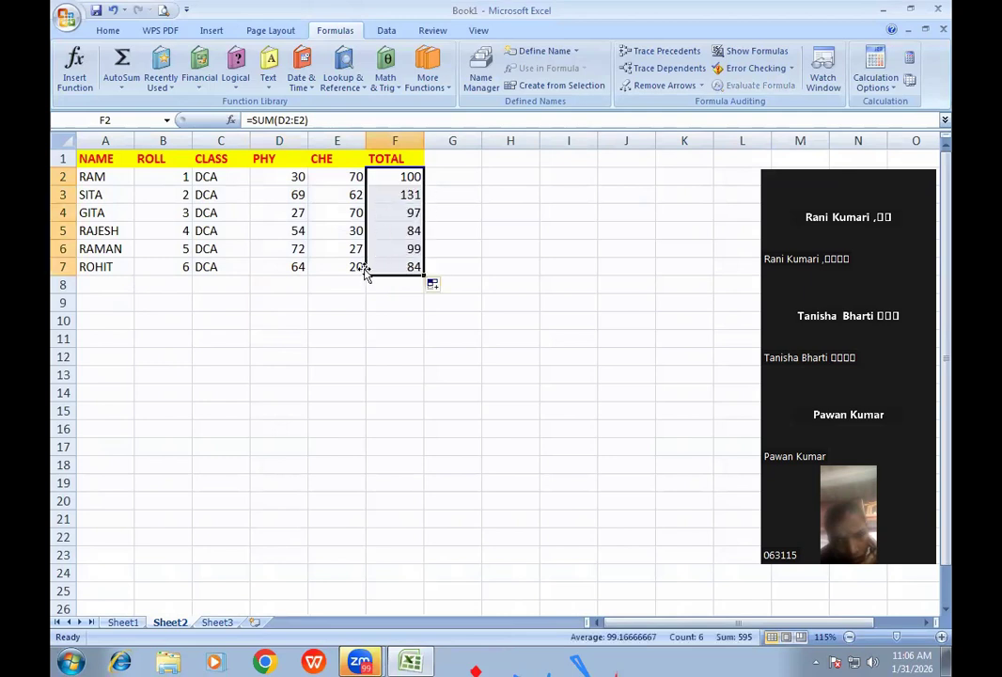
click(401, 179)
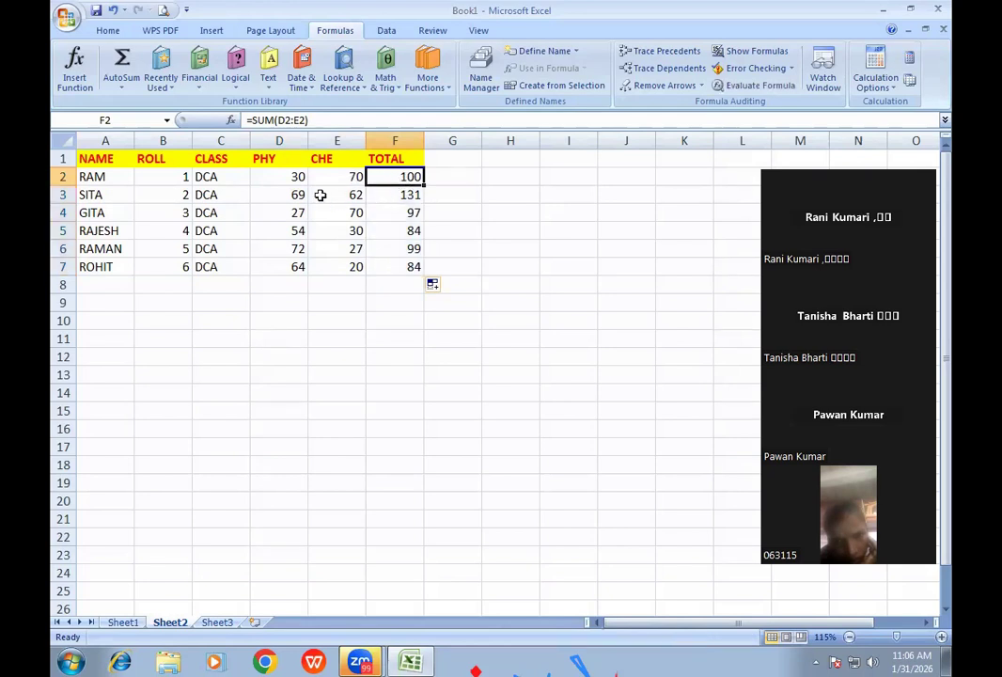
- Clear F2 and re-sum RAM's D2:E2 marks into F2 with AutoSum
key(Delete)
click(285, 177)
drag(285, 177, 389, 174)
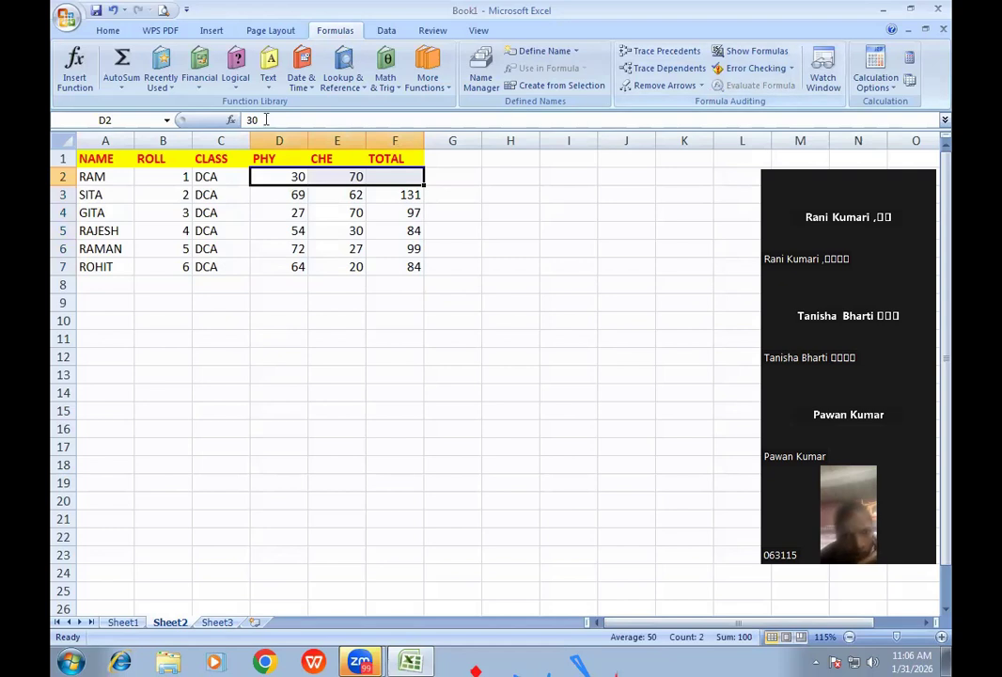
click(107, 30)
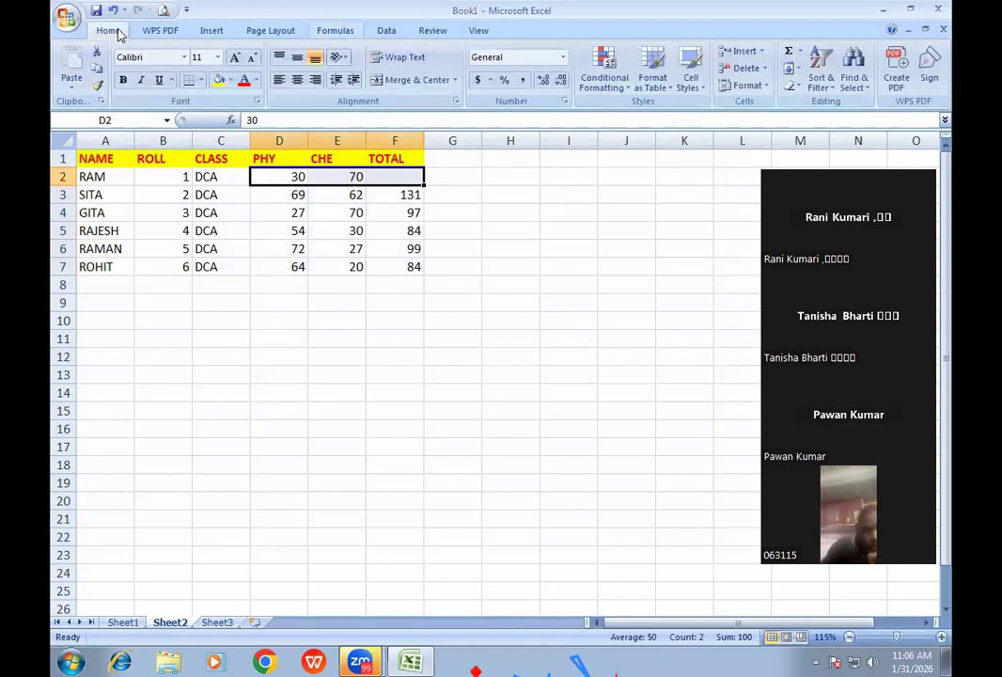
click(789, 55)
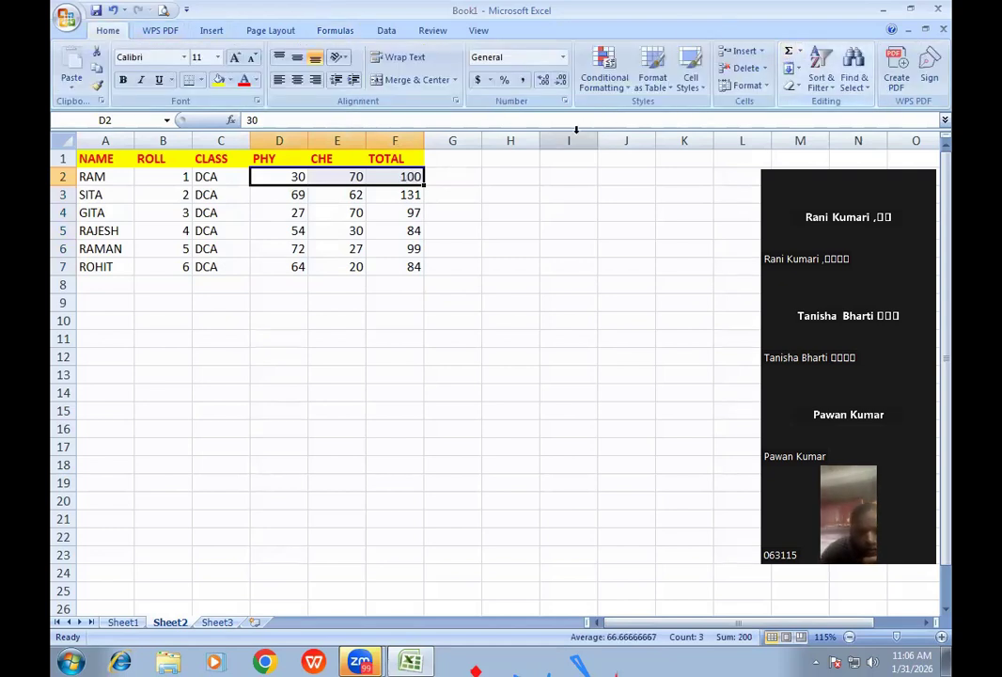
click(430, 214)
- Empty the TOTAL cells F2:F7 again
drag(407, 175, 409, 273)
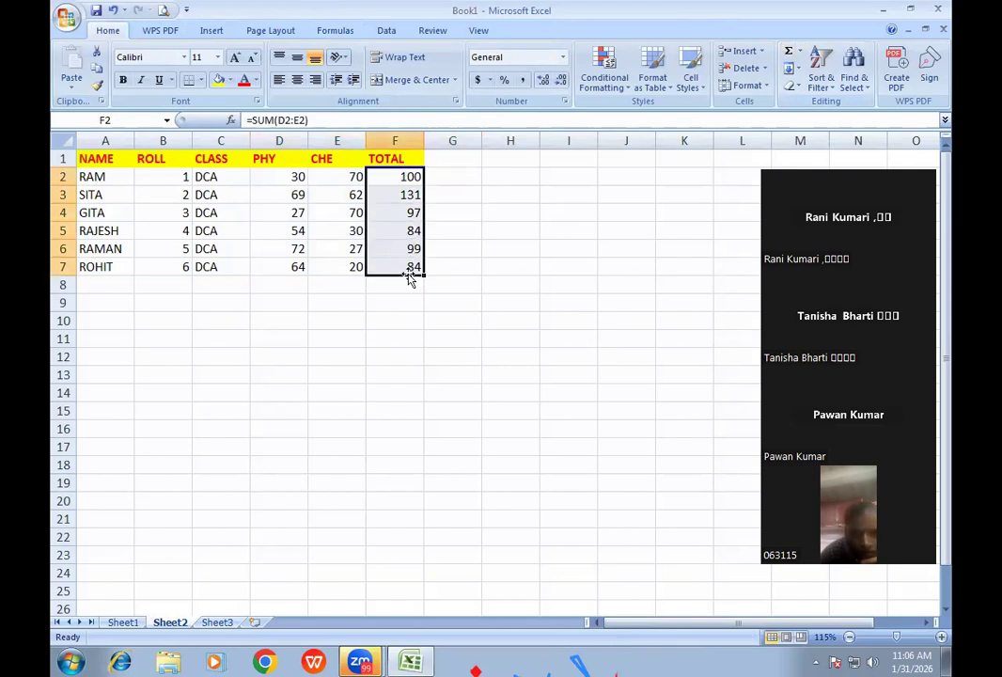
key(ctrl+z)
key(ctrl+z)
ctrl+scroll(452, 245, up, 3)
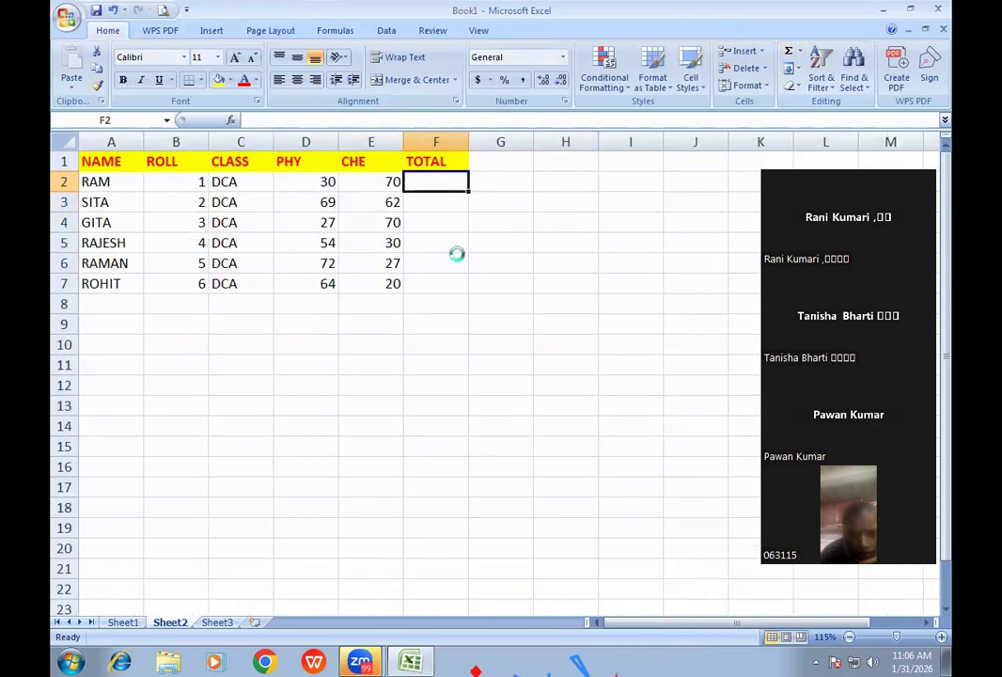
- Enter =D2+E2 in F2, then delete it
text(=)
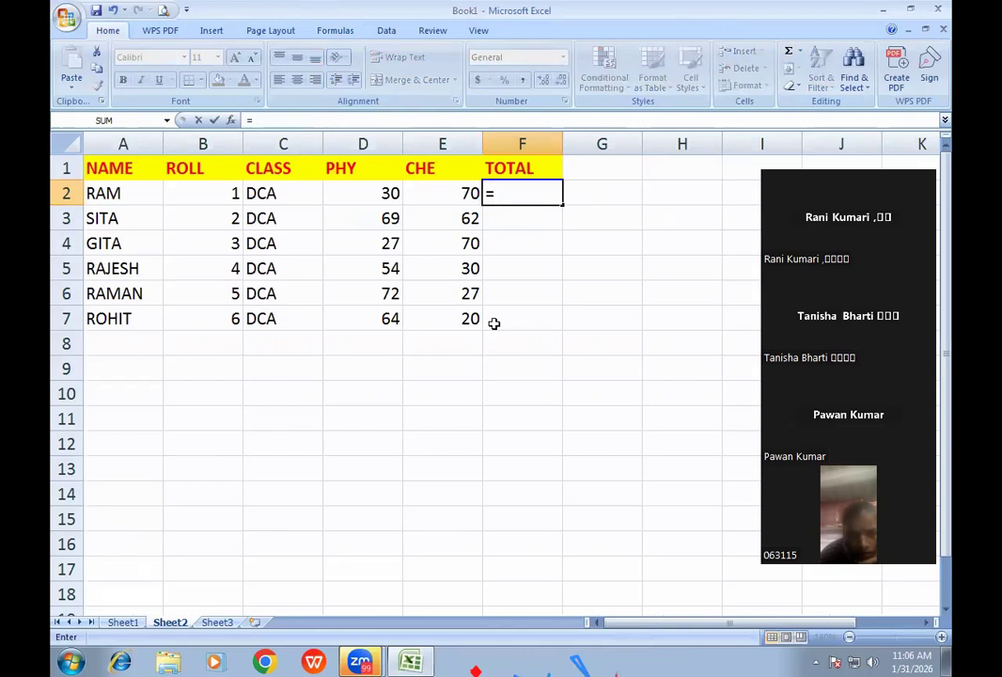
text(D2+E2)
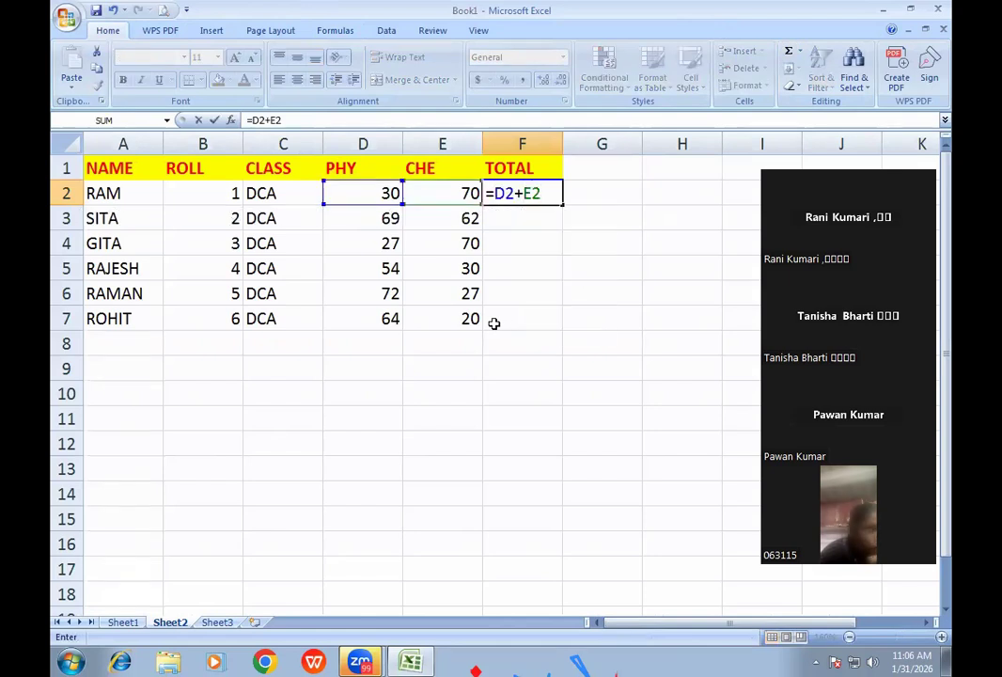
key(Return)
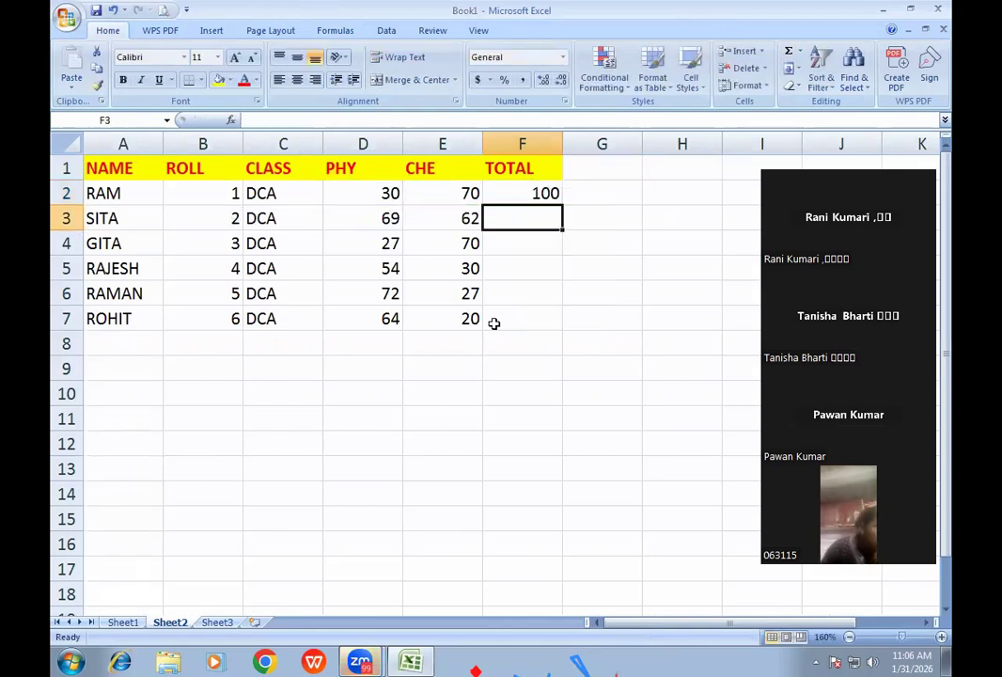
key(Up)
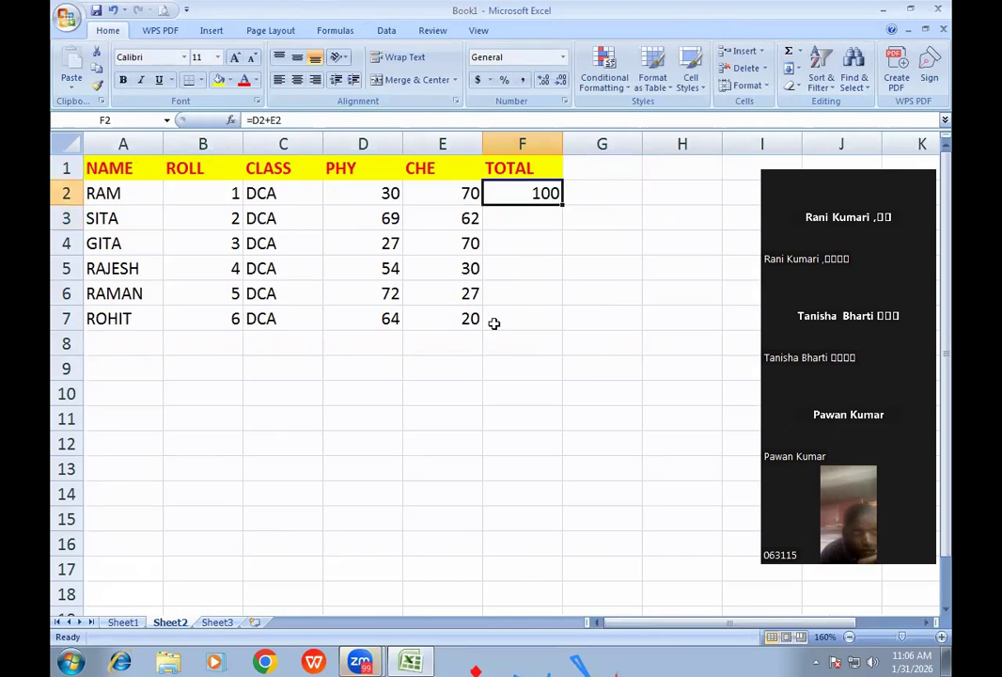
key(Delete)
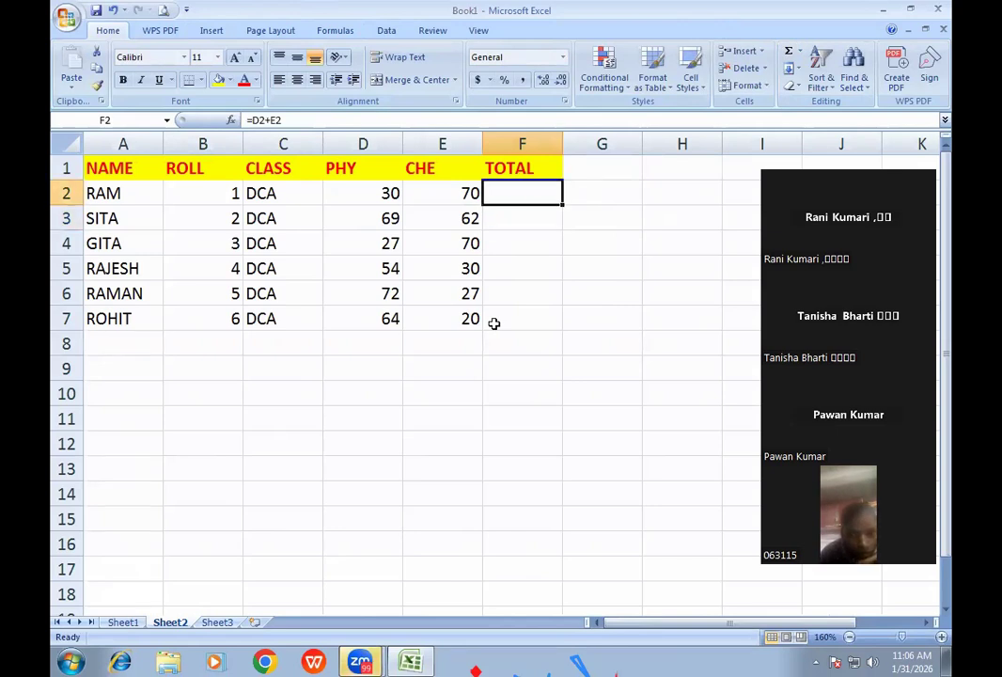
- Enter =E2-D2 in F2 by clicking the cells, check the result 40, then clear it
text(=)
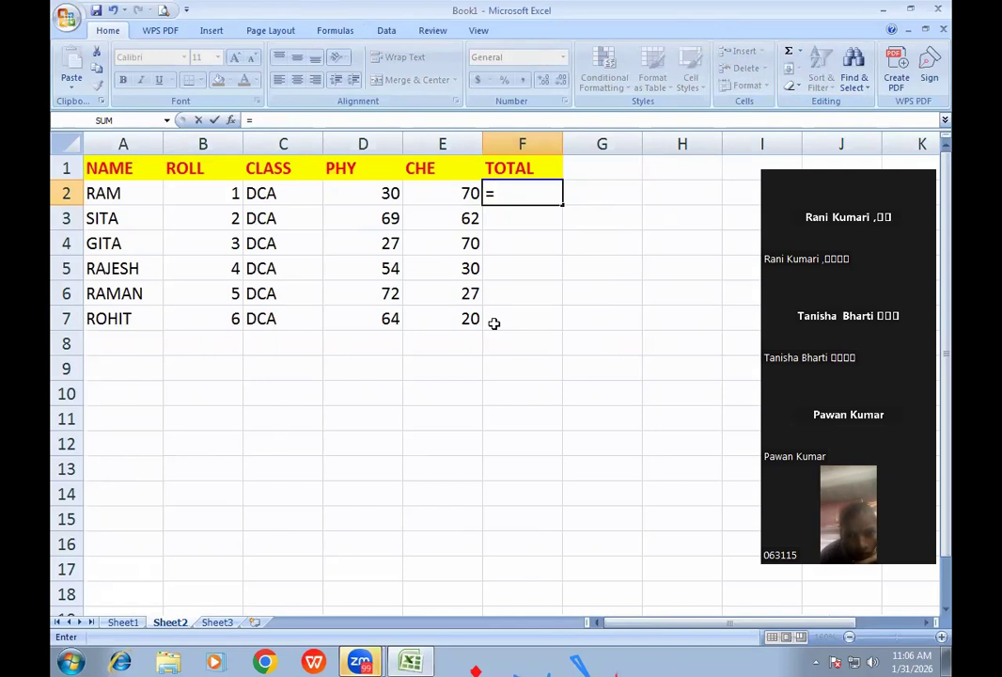
click(436, 196)
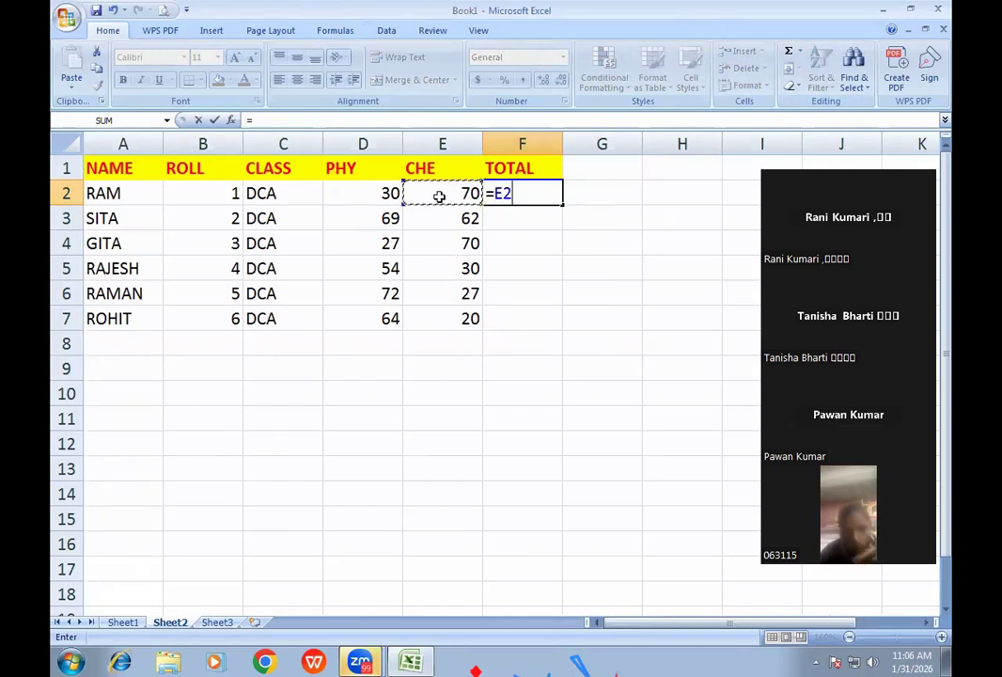
text(-)
click(390, 197)
key(Return)
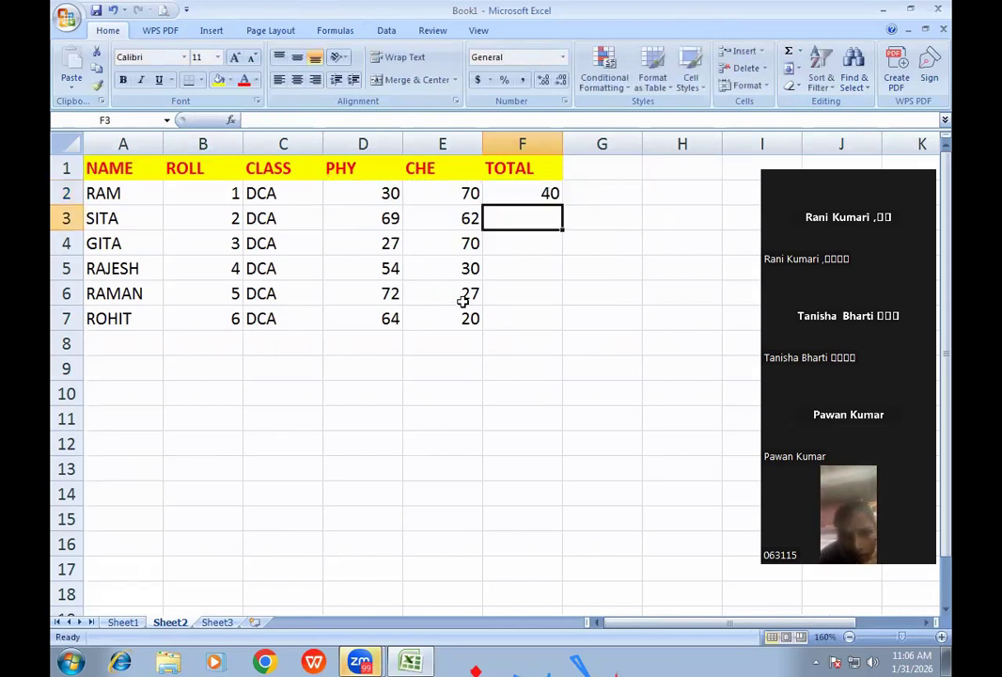
click(530, 193)
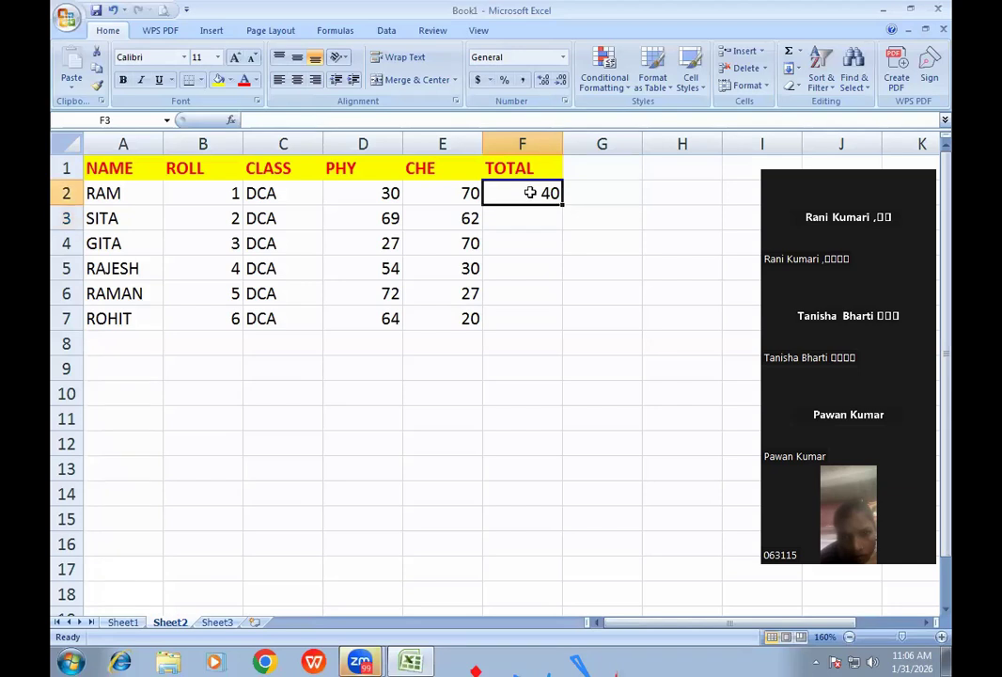
key(Delete)
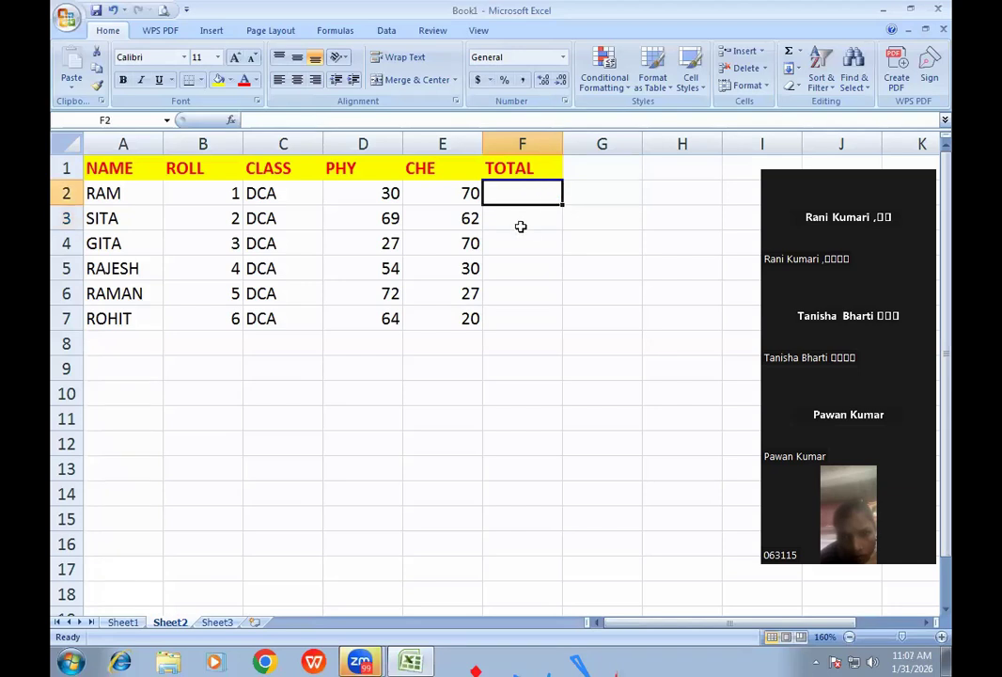
- Enter =D2*E2 in F2 (2100 for RAM), fill it down to F7, then clear F2:F7
text(=)
click(376, 195)
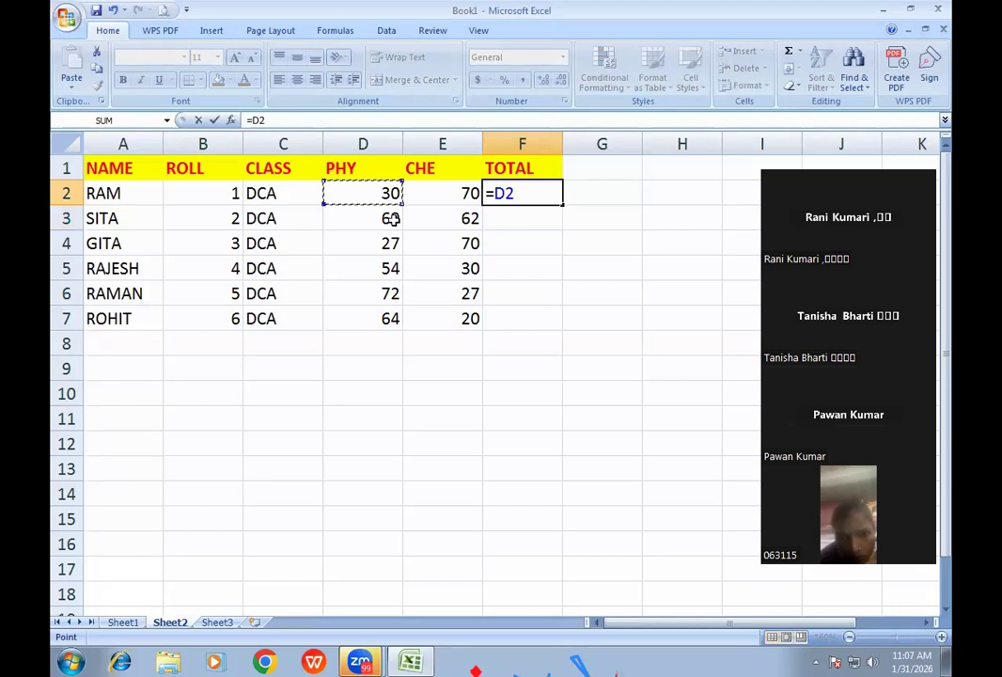
text(*)
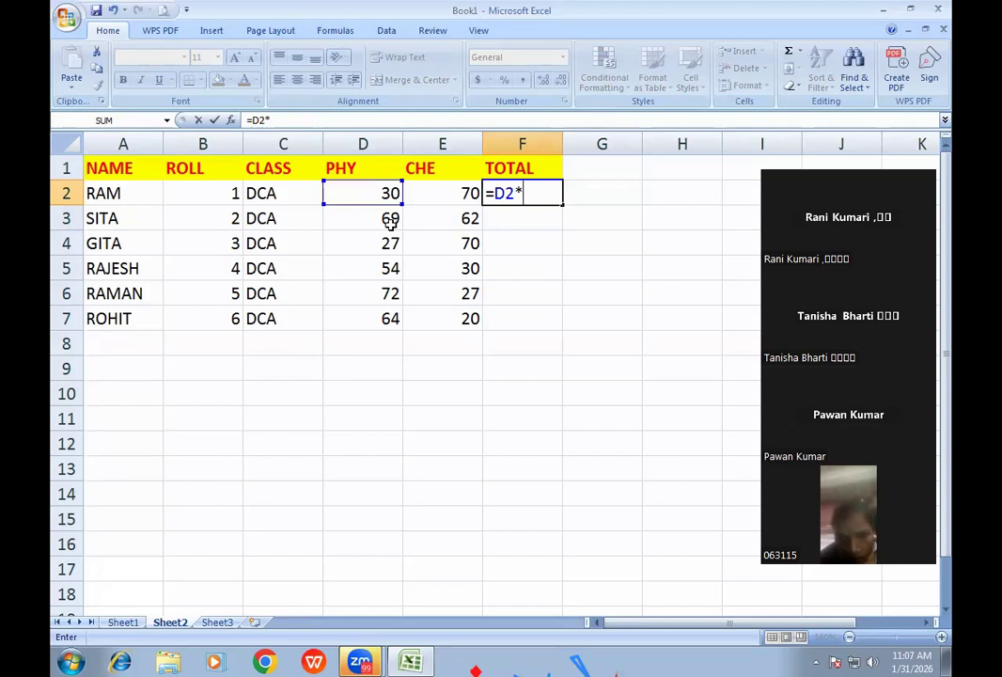
click(458, 194)
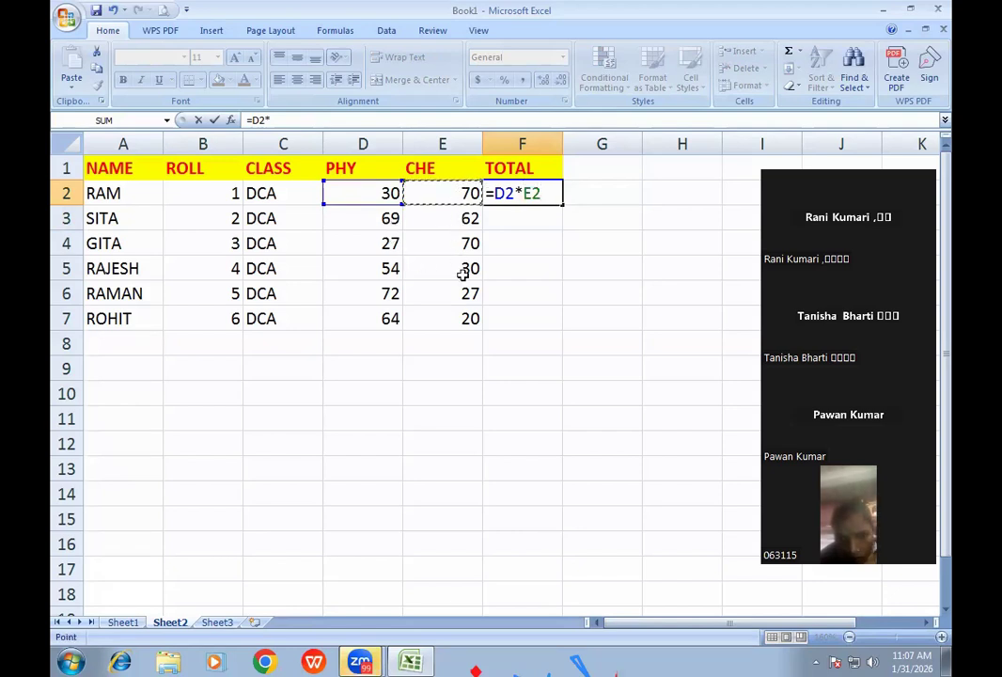
key(Return)
click(552, 195)
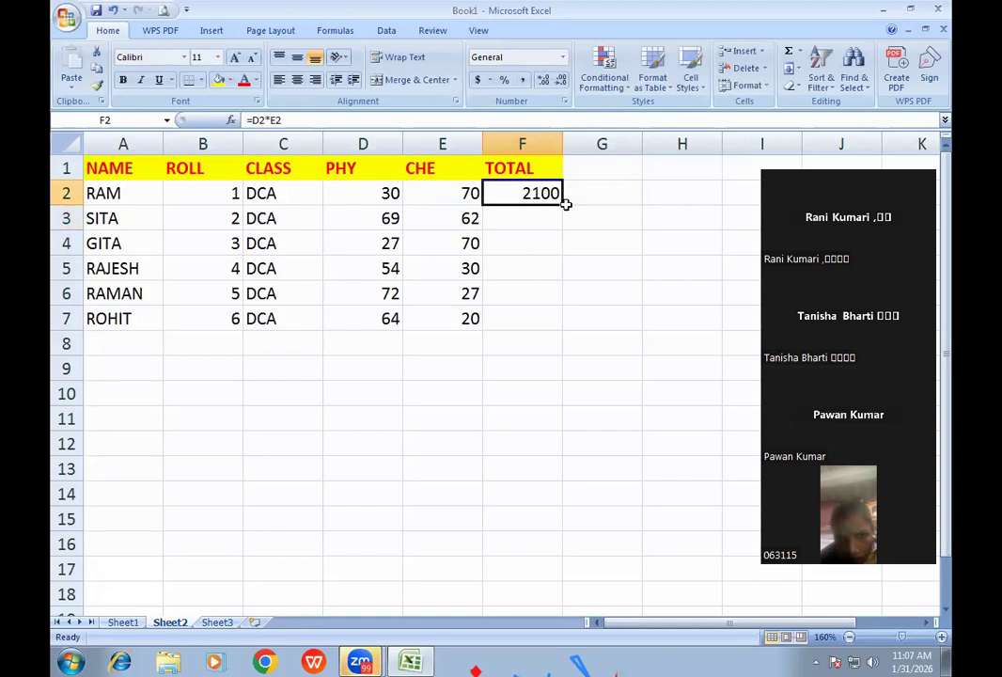
double_click(561, 204)
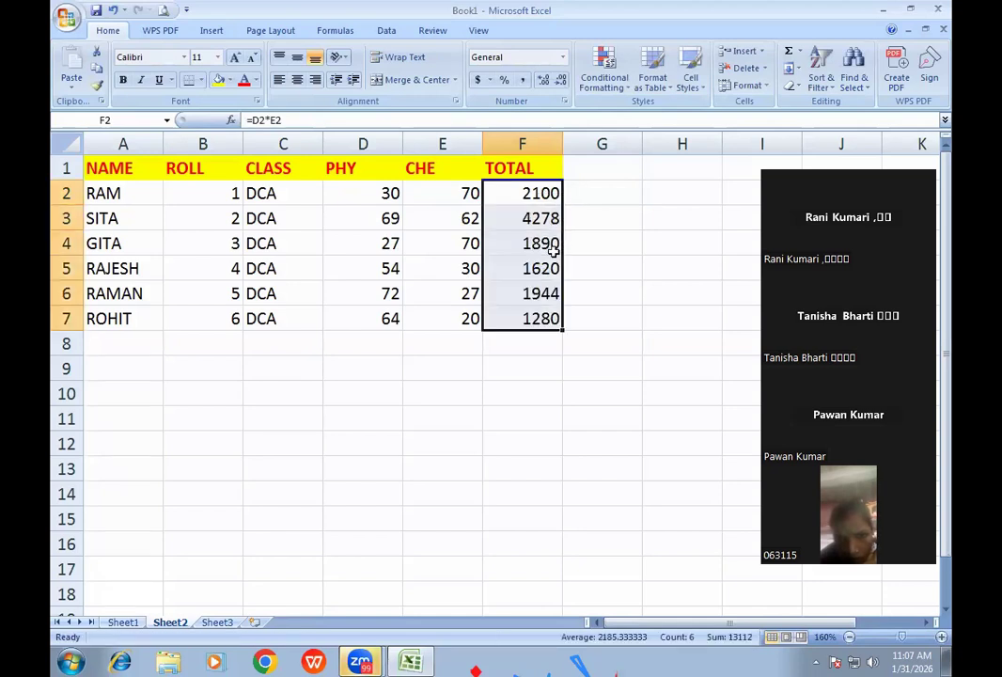
key(Delete)
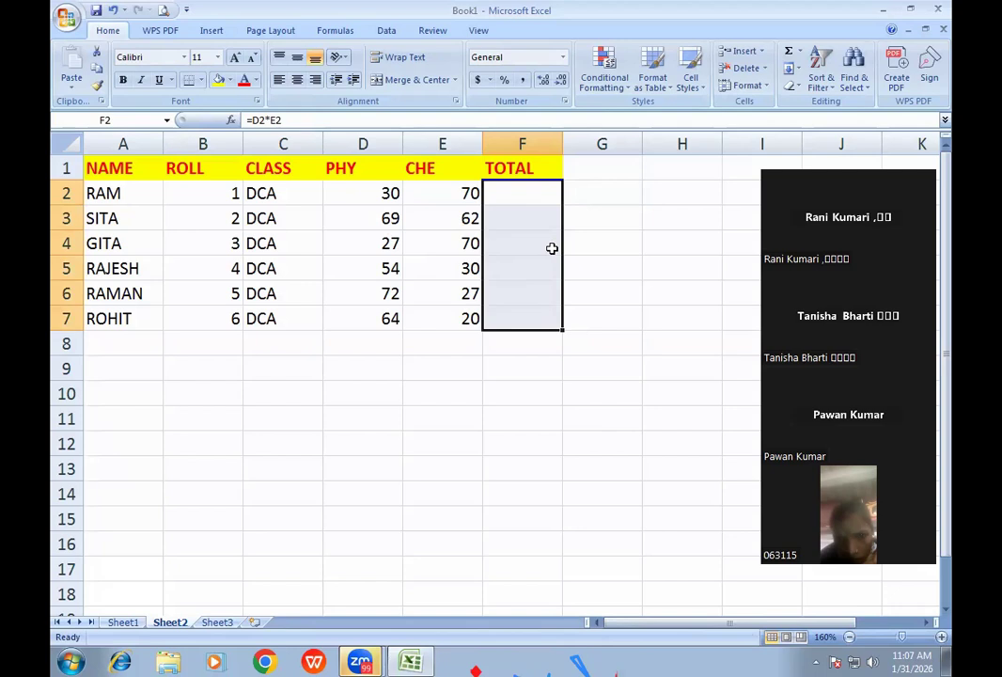
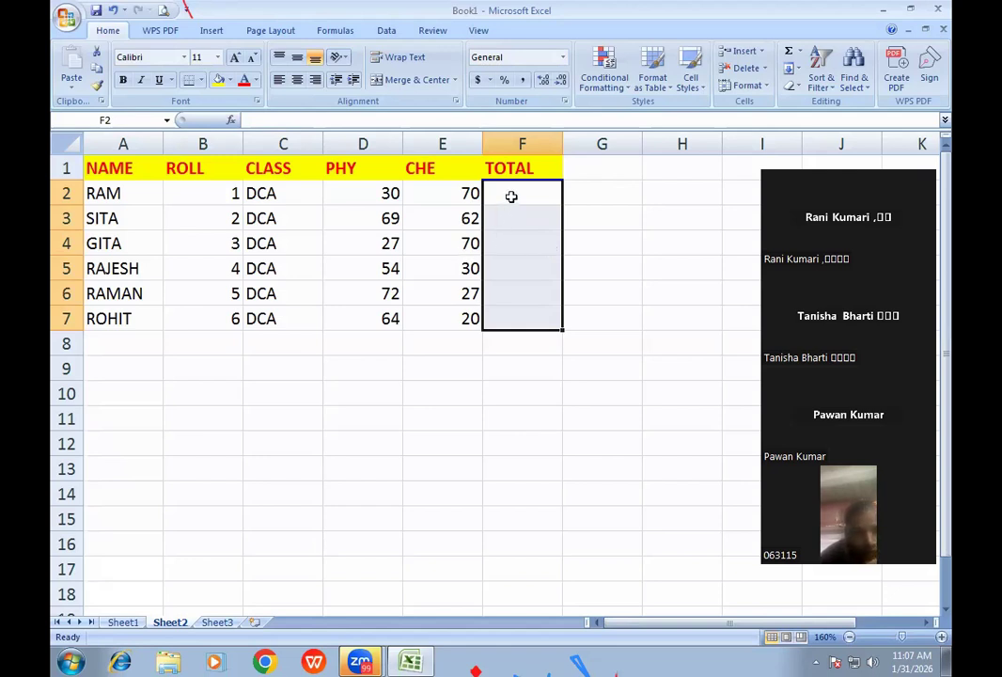
- Enter =E2/D2 in F2, fill it down to row 7, then clear the results
click(512, 197)
text(=)
click(455, 191)
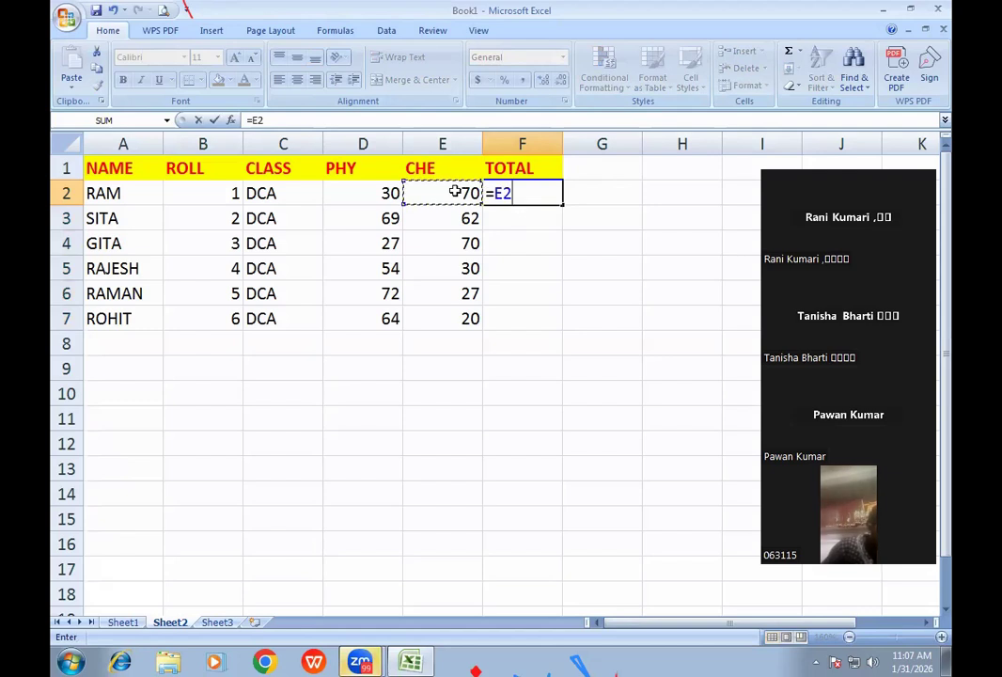
text(/)
click(389, 192)
key(Return)
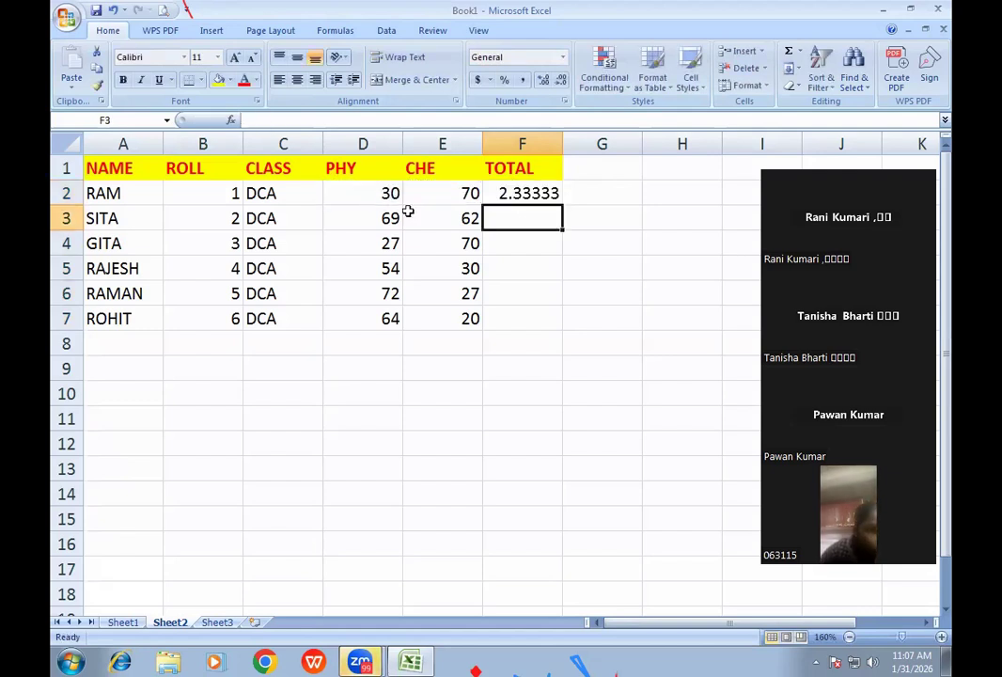
click(540, 195)
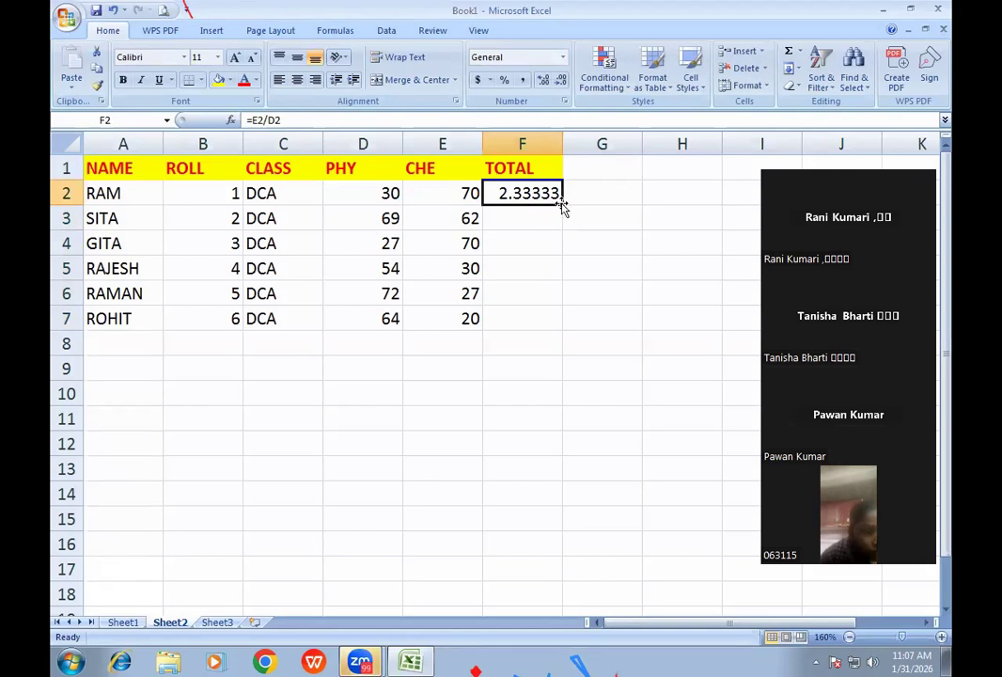
double_click(561, 203)
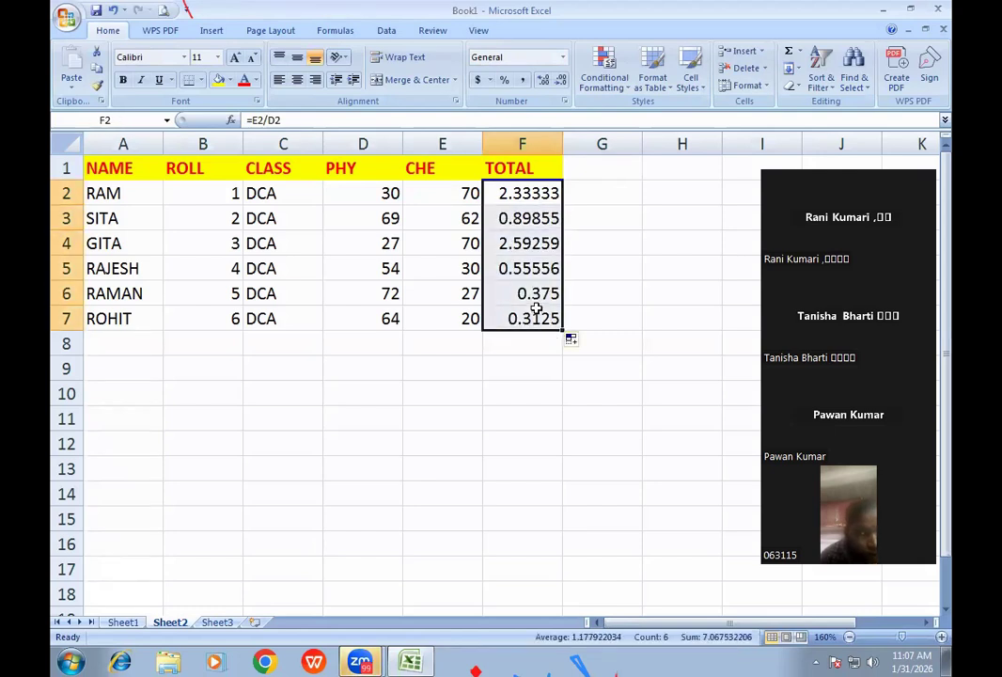
key(Delete)
- AutoSum D2:F7 to get TOTALs 100, 131, 97, 84, 99, 84, and enter 500 in C11
drag(386, 194, 531, 315)
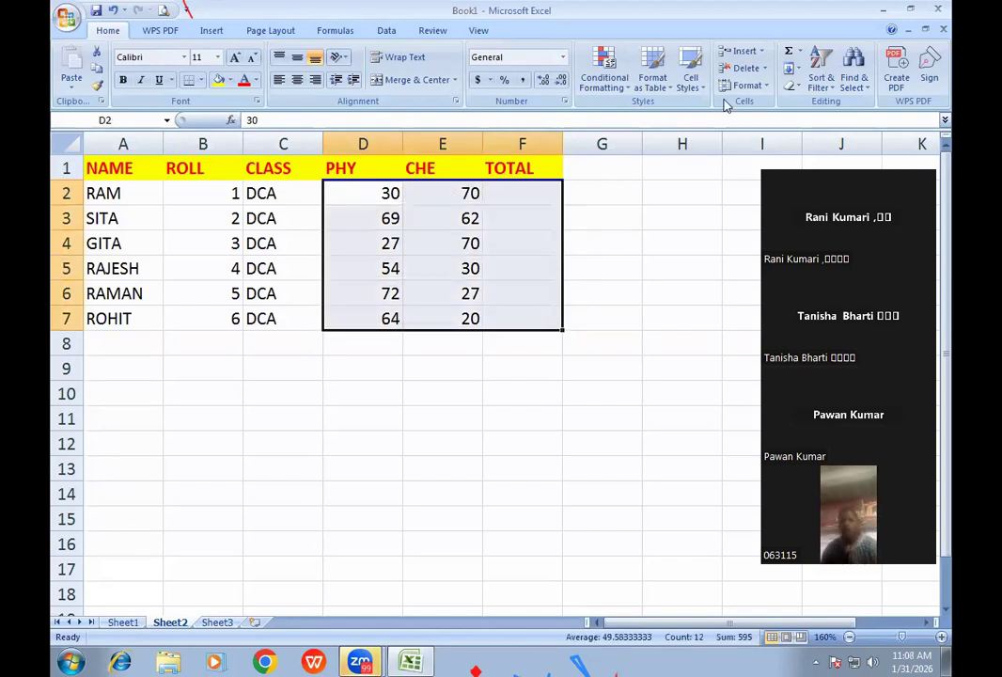
click(788, 52)
click(290, 410)
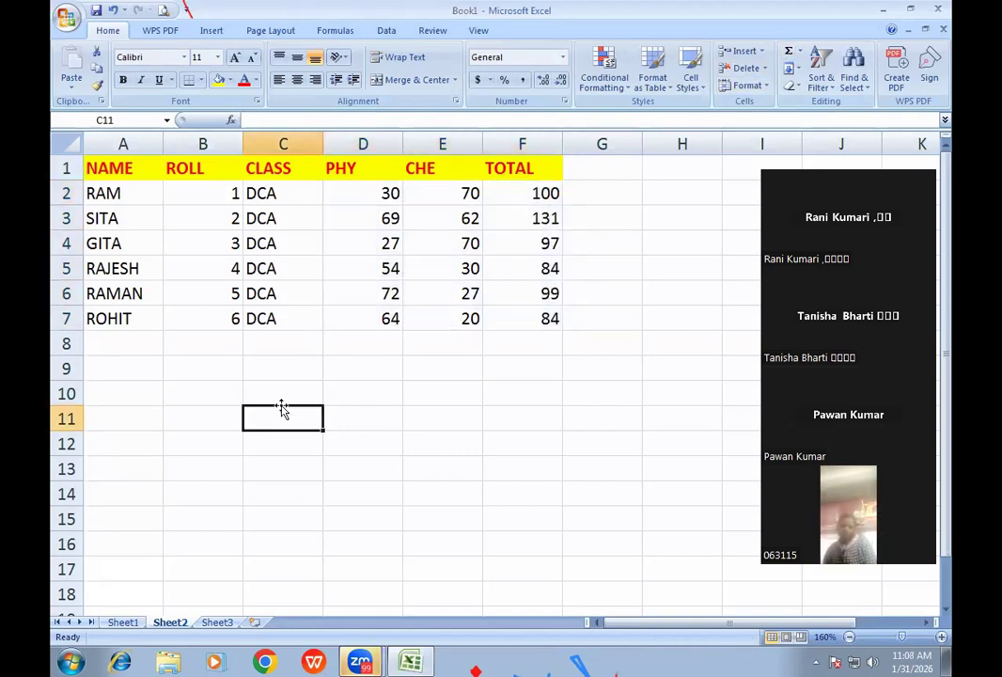
text(500)
key(Tab)
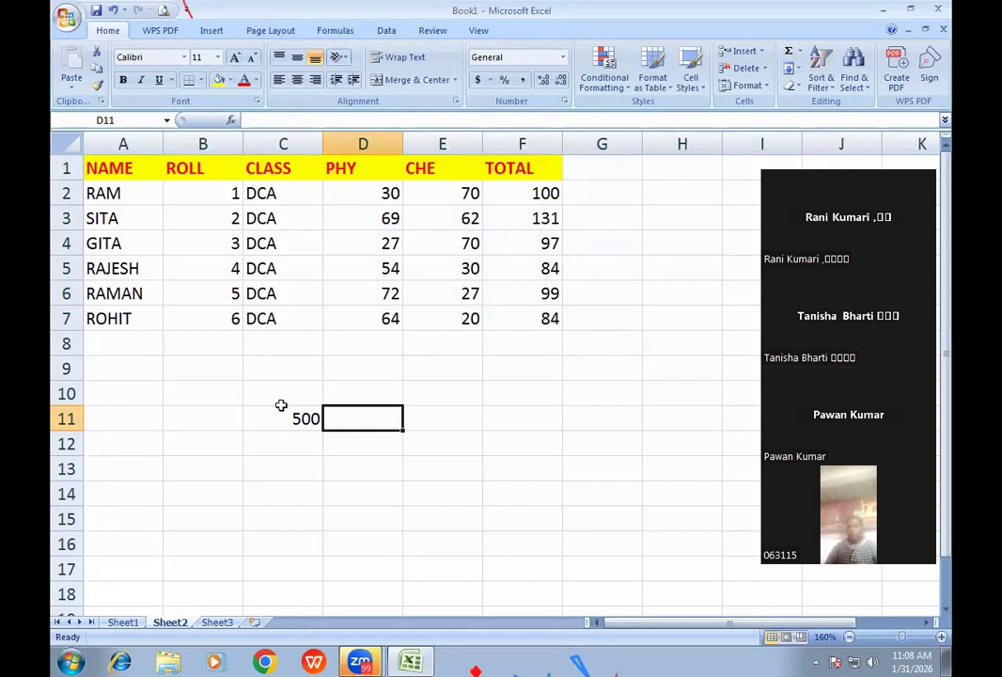
- Enter the obtained marks in D11, replacing 335 with 424
text(335)
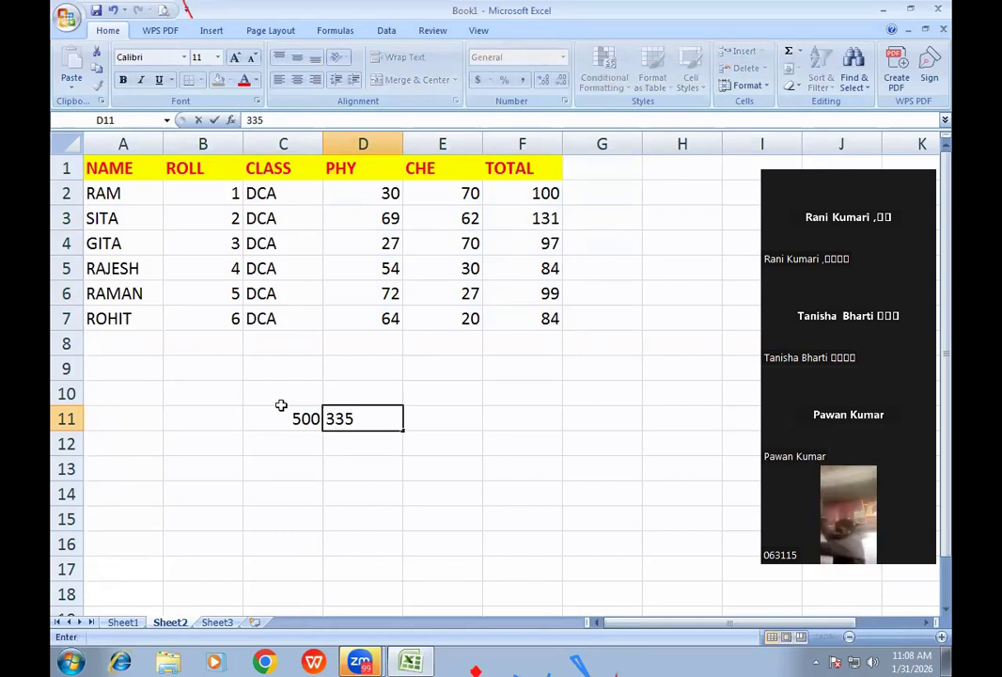
key(Return)
key(Up)
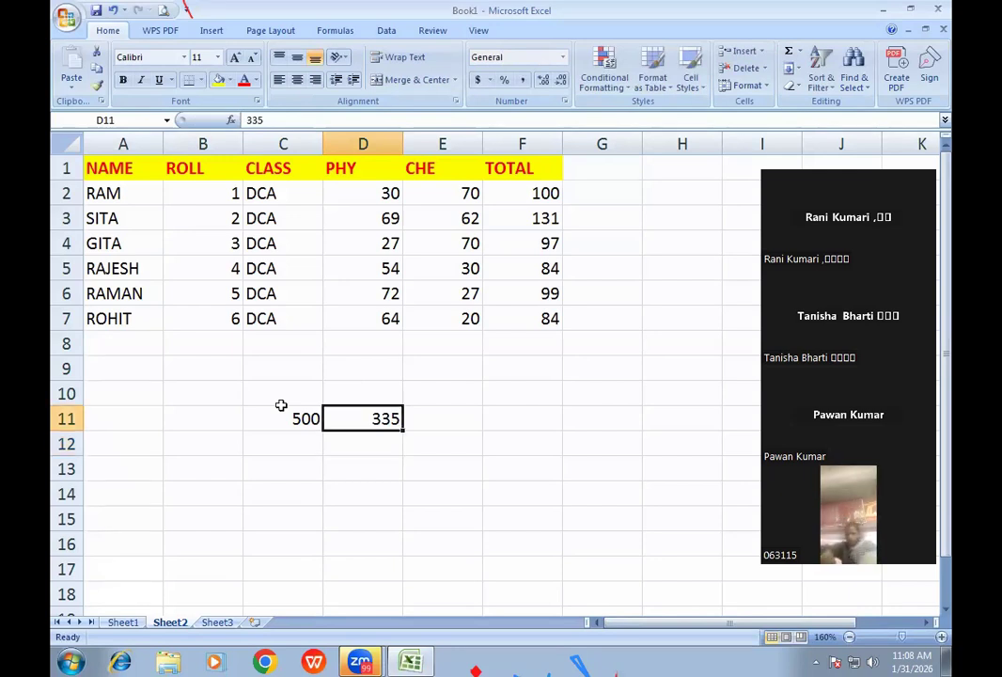
key(Right)
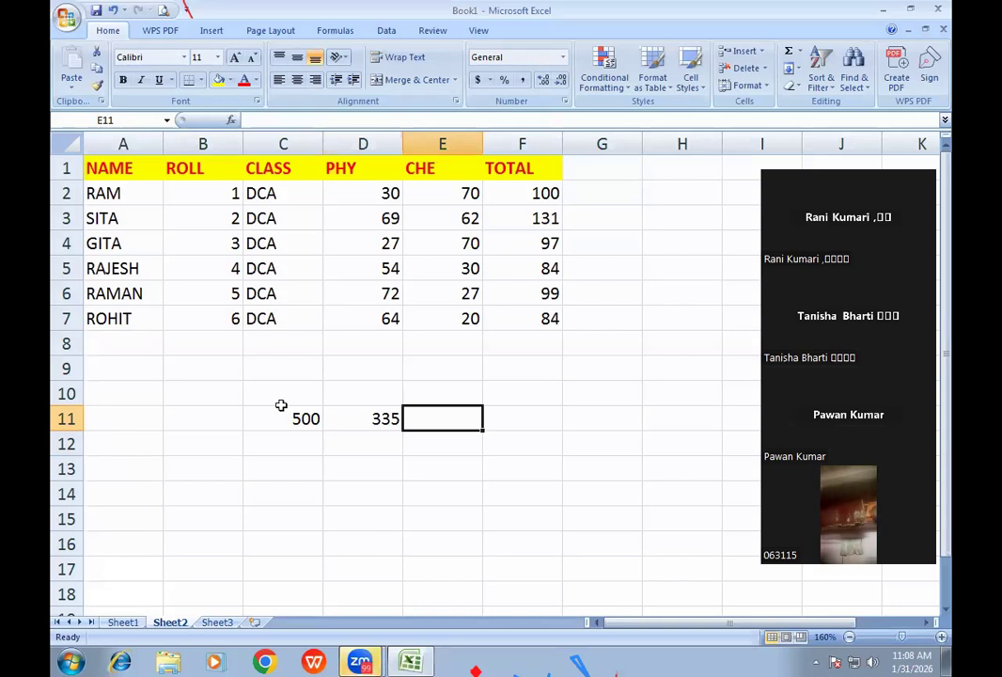
key(Left)
text(424)
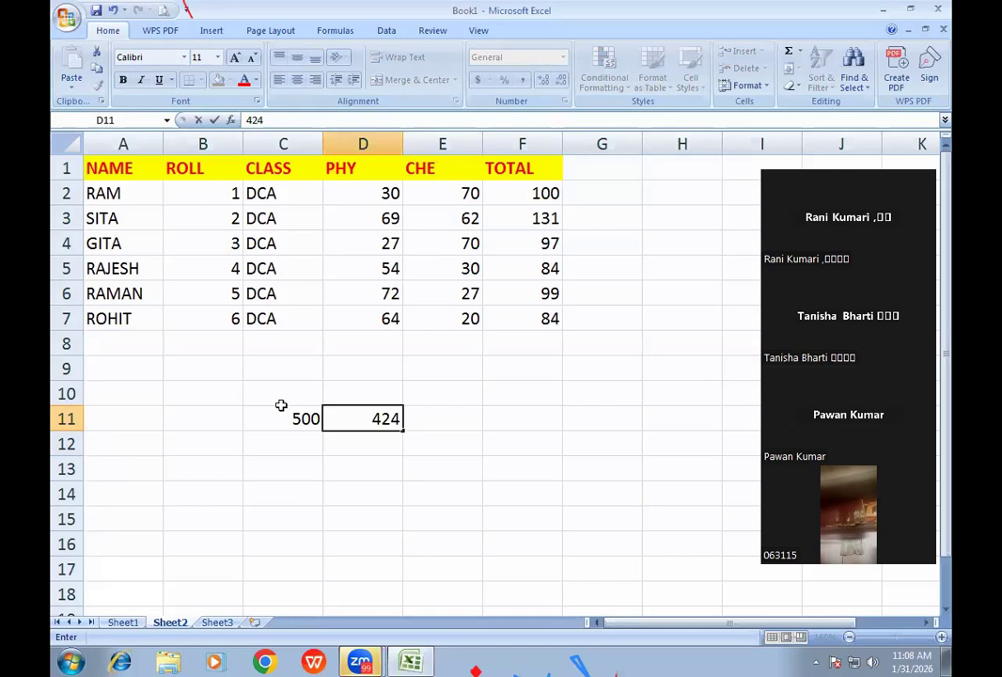
key(Right)
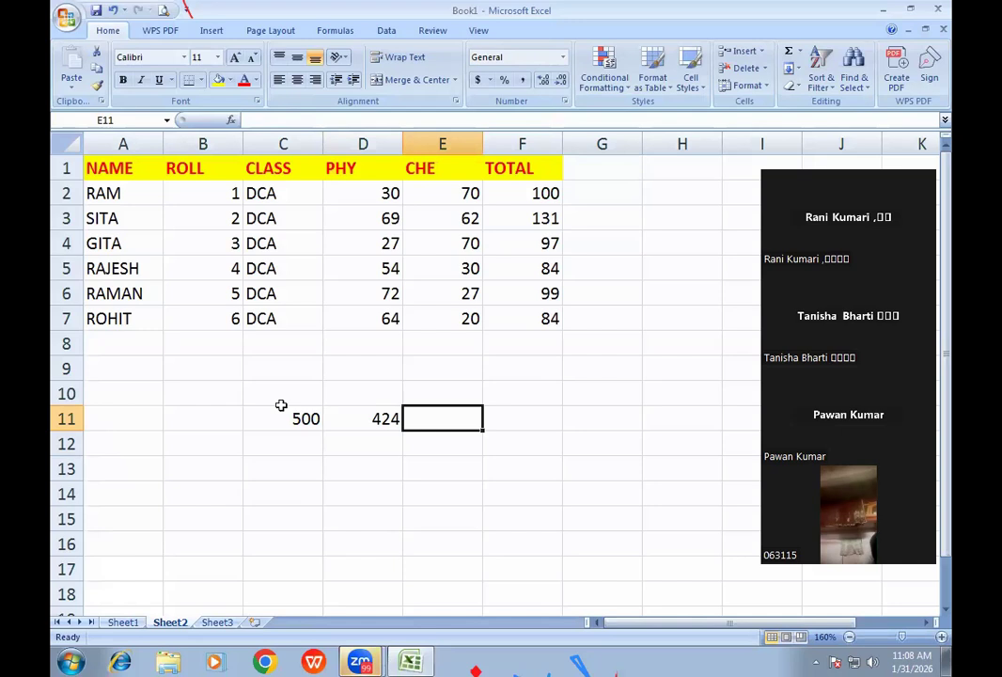
- Enter =D11*100/C11 in E11, giving 84.8
text(=)
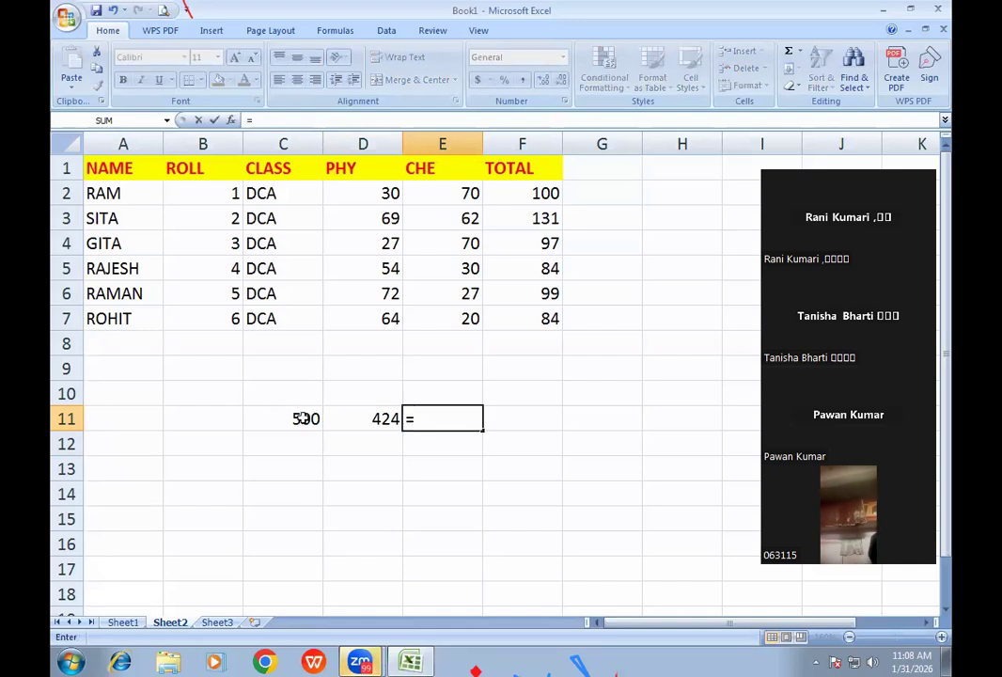
click(385, 418)
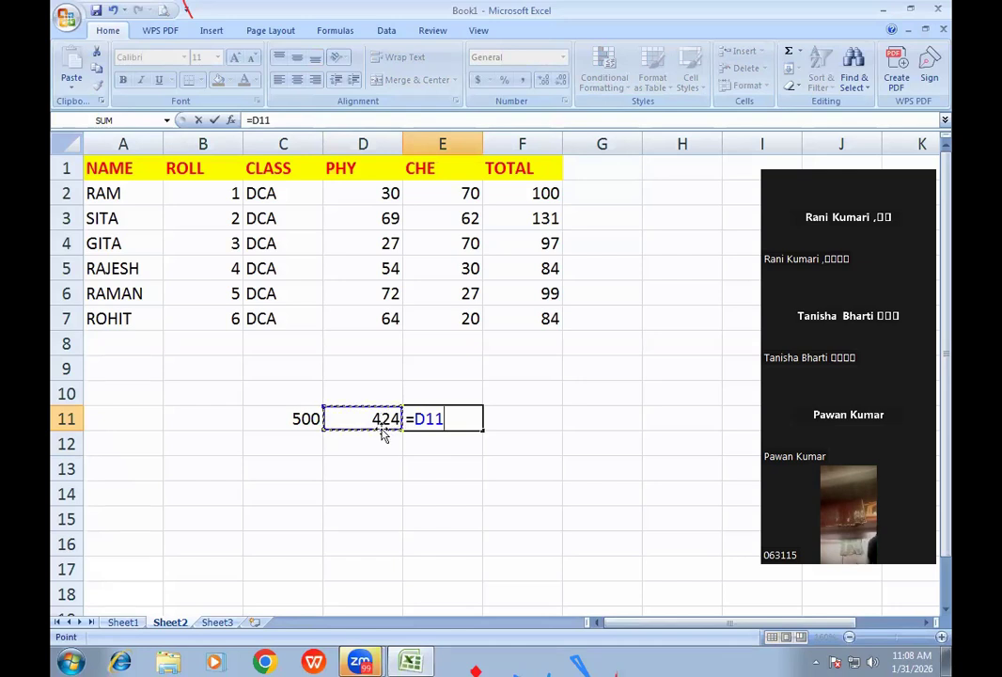
text(*)
text(100/)
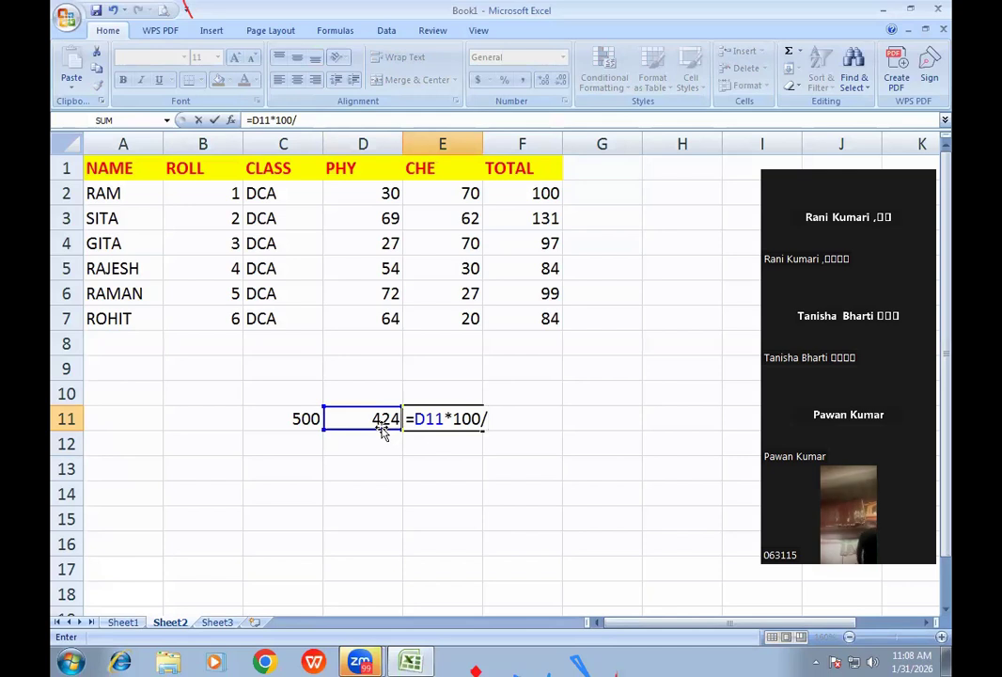
click(311, 419)
key(Return)
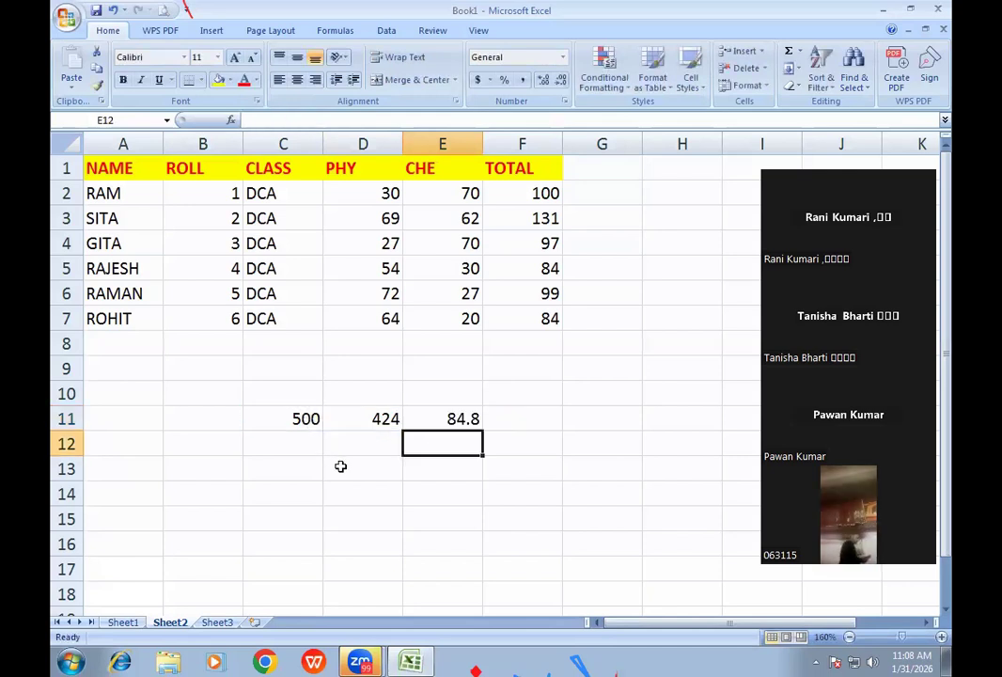
- Review E11's percentage formula against the values in C11 and D11
click(462, 421)
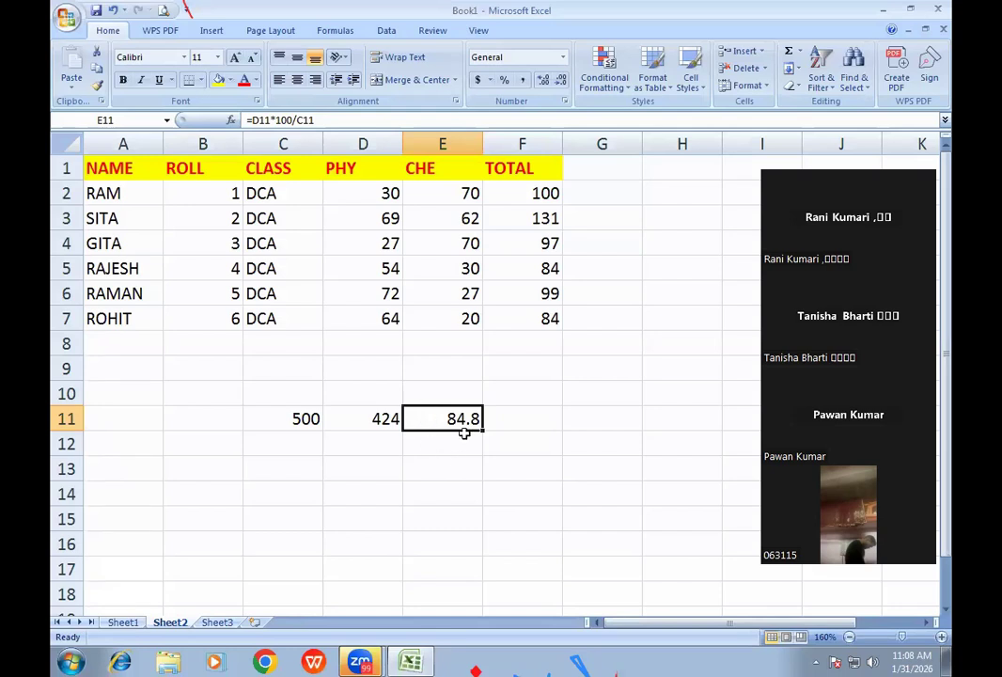
click(301, 418)
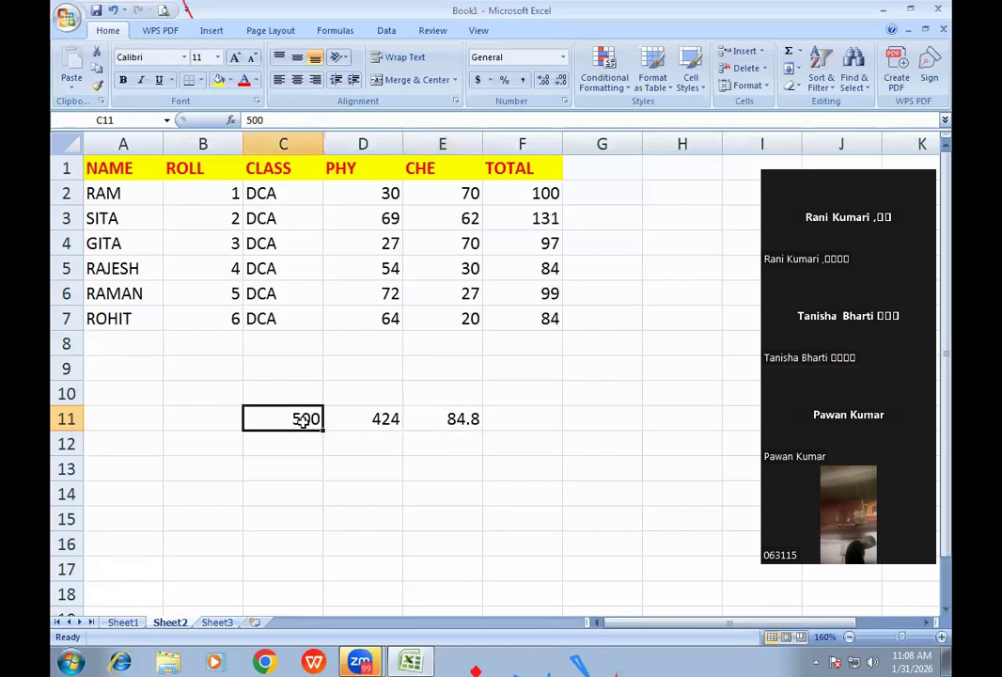
click(373, 422)
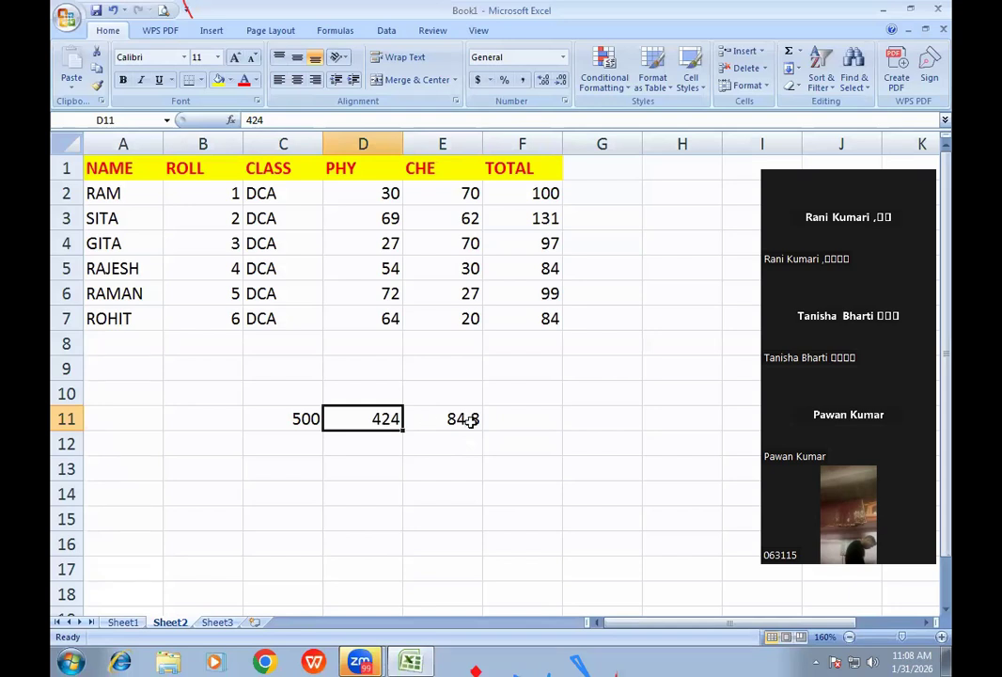
click(462, 420)
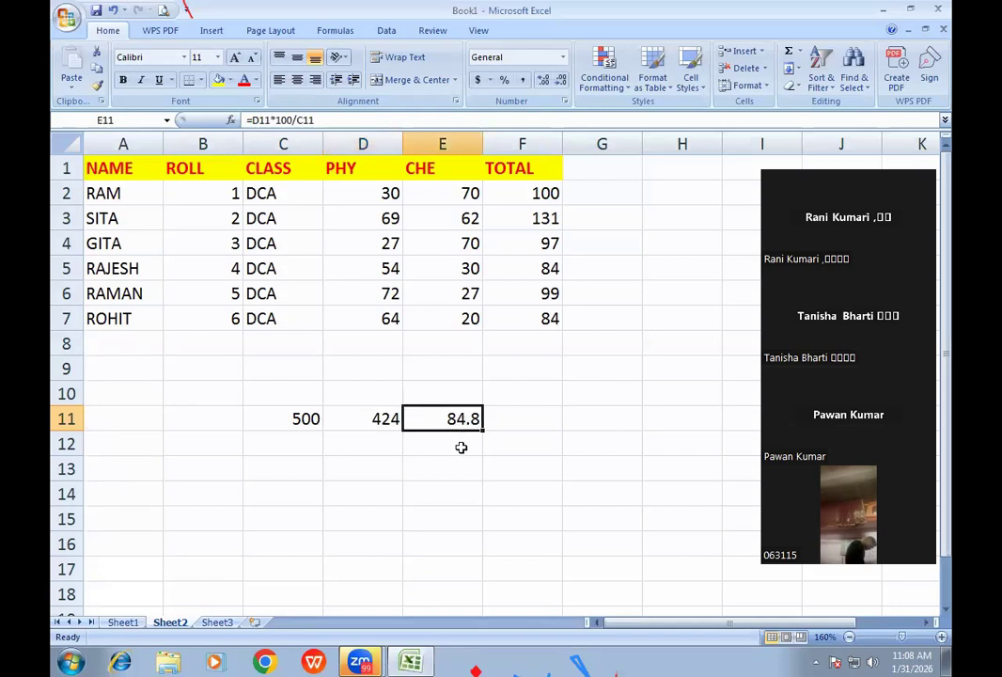
click(314, 472)
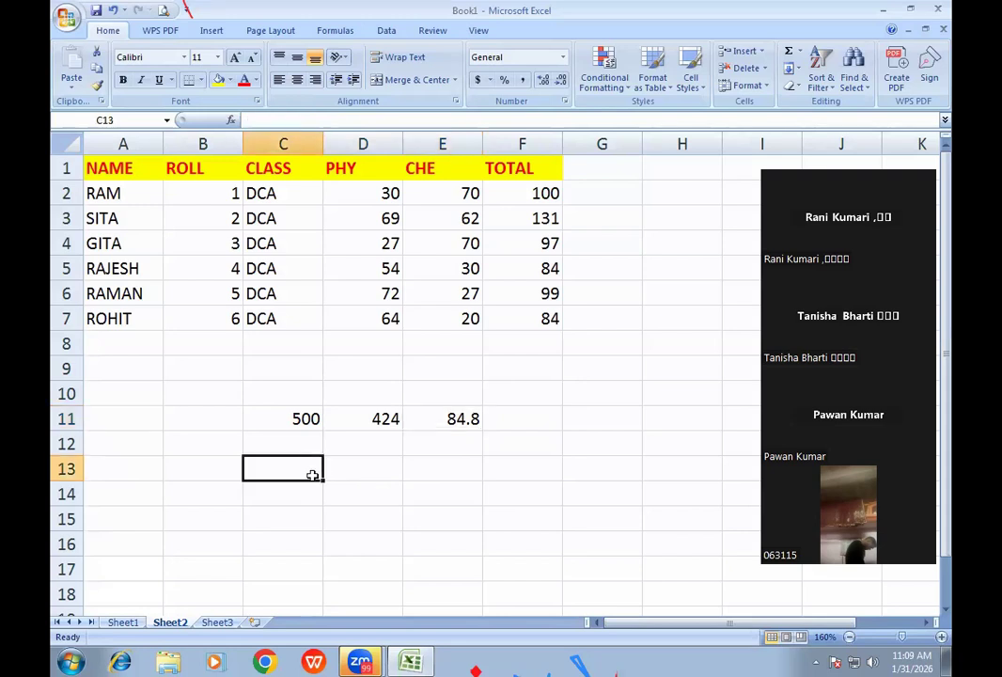
- Enter 500 in C13 and 84.80% in D13
text(500)
key(Tab)
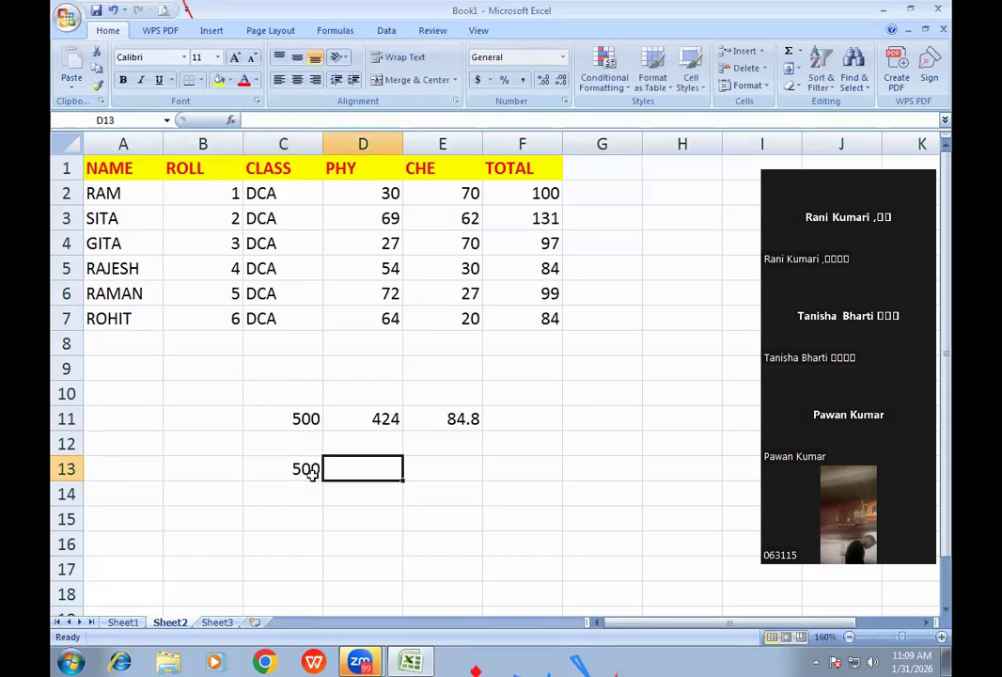
text(84.)
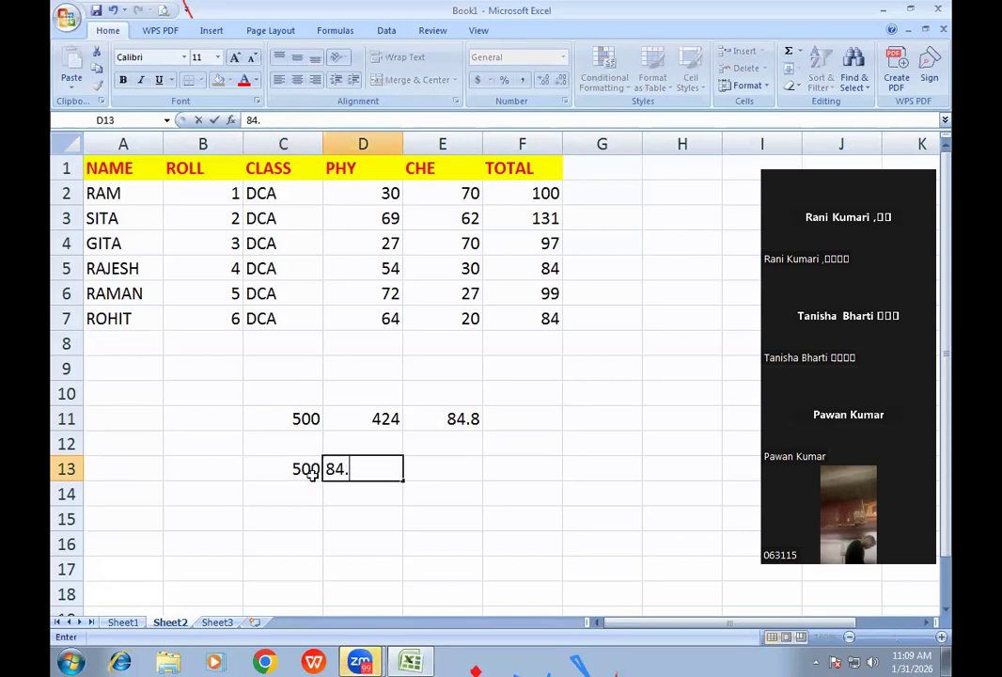
text(8)
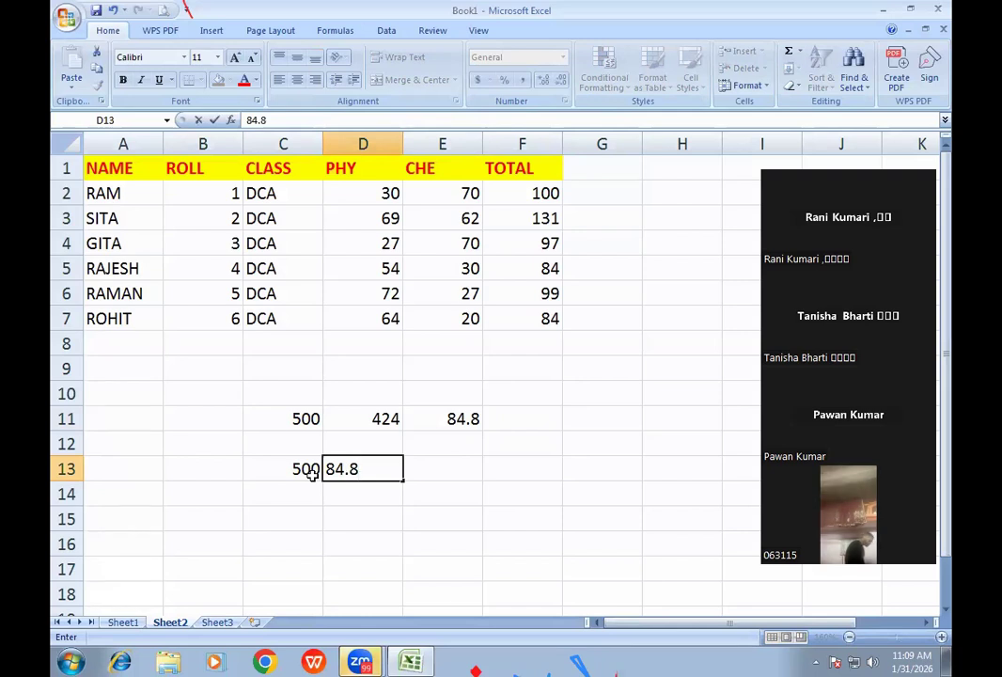
text(0%)
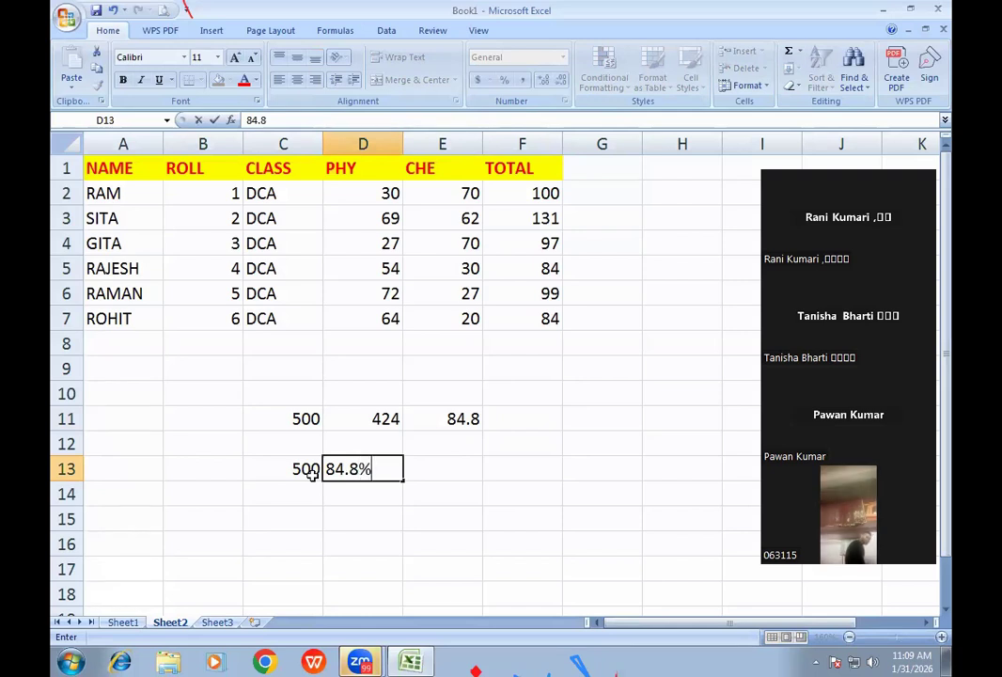
key(Return)
key(Up)
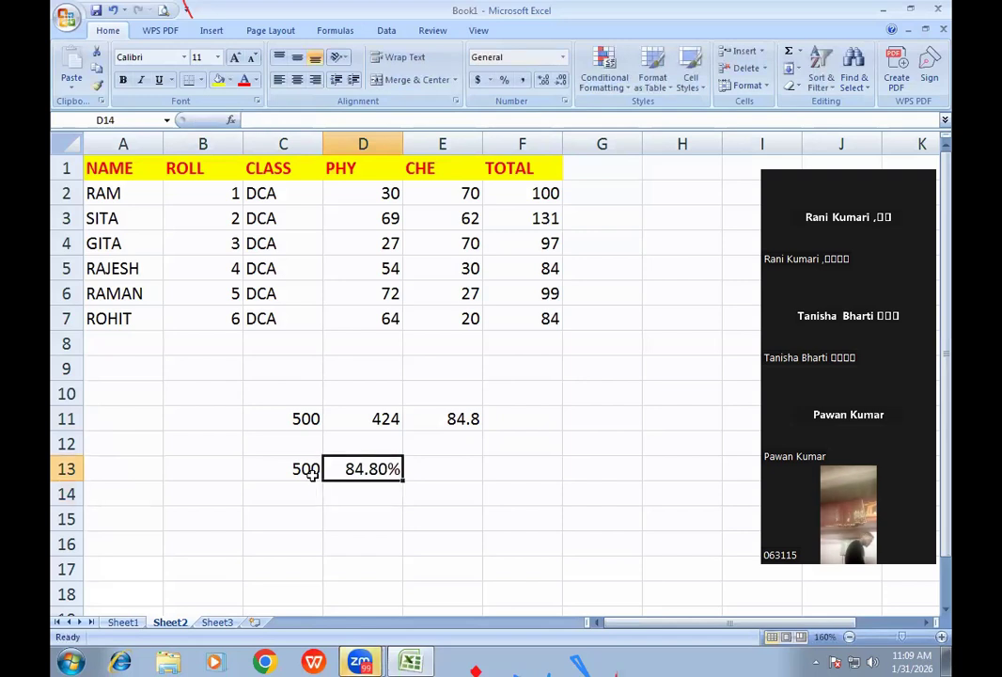
key(Right)
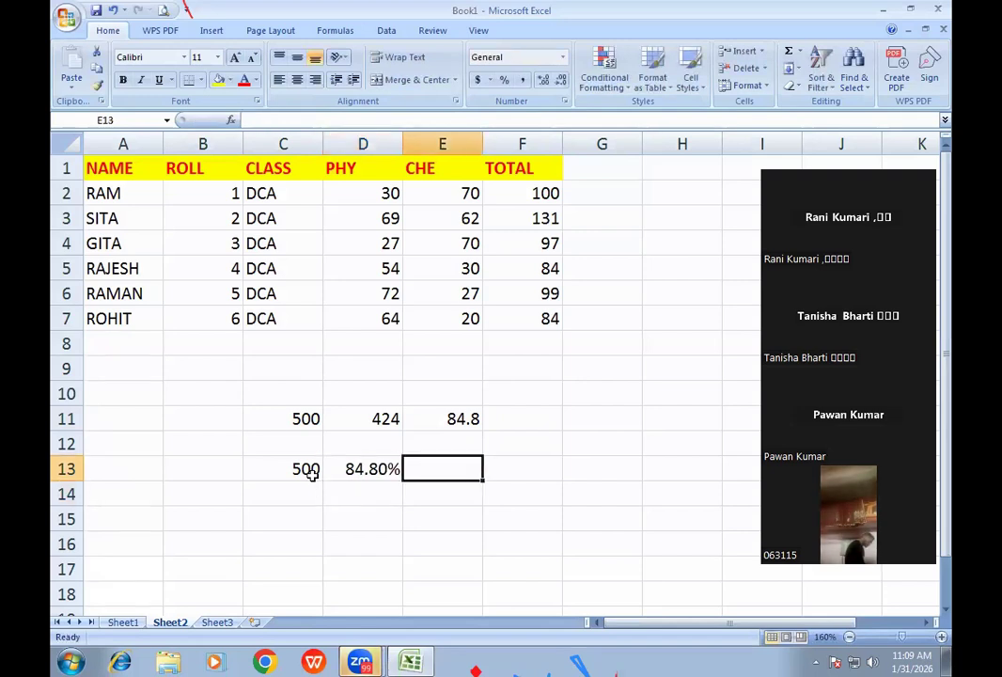
- Enter =C13*D13 in E13 to get 424, then highlight both percentage examples
text(=)
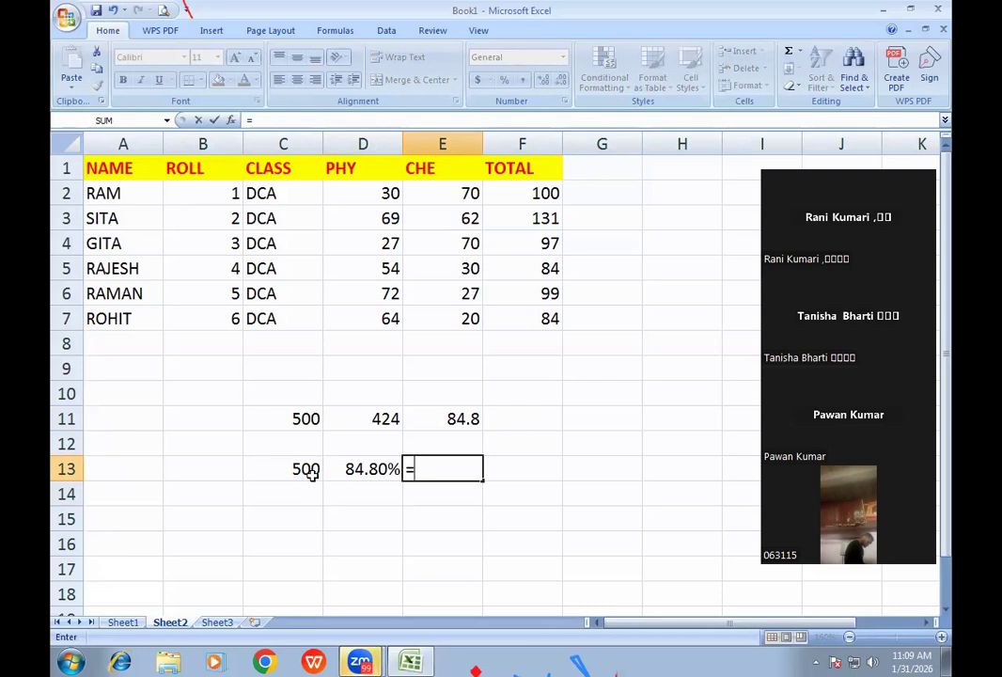
click(311, 473)
text(*)
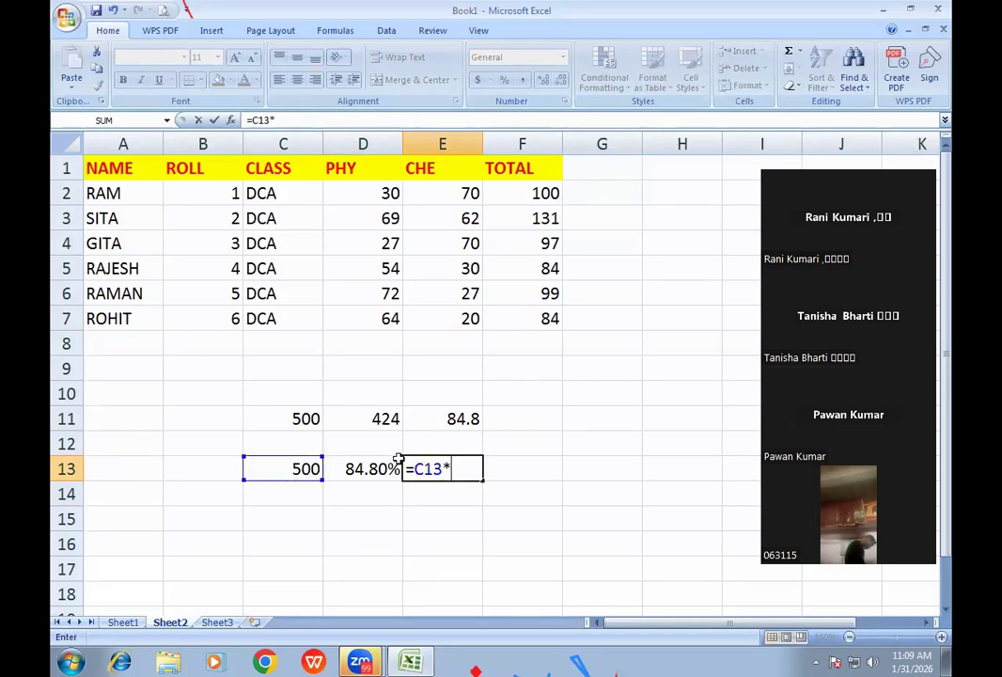
click(368, 473)
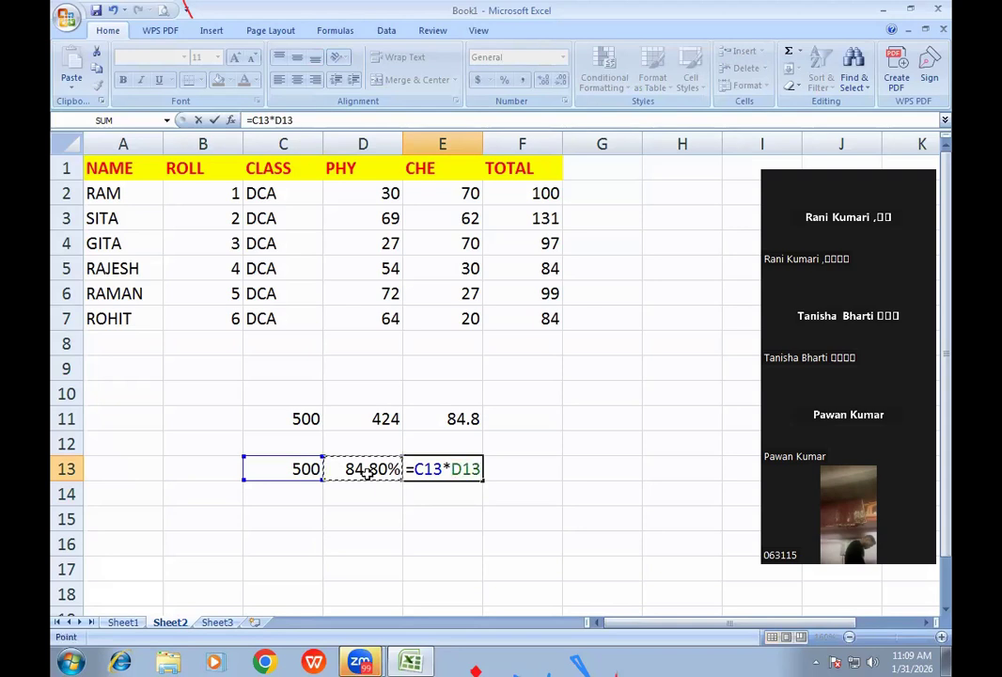
key(Return)
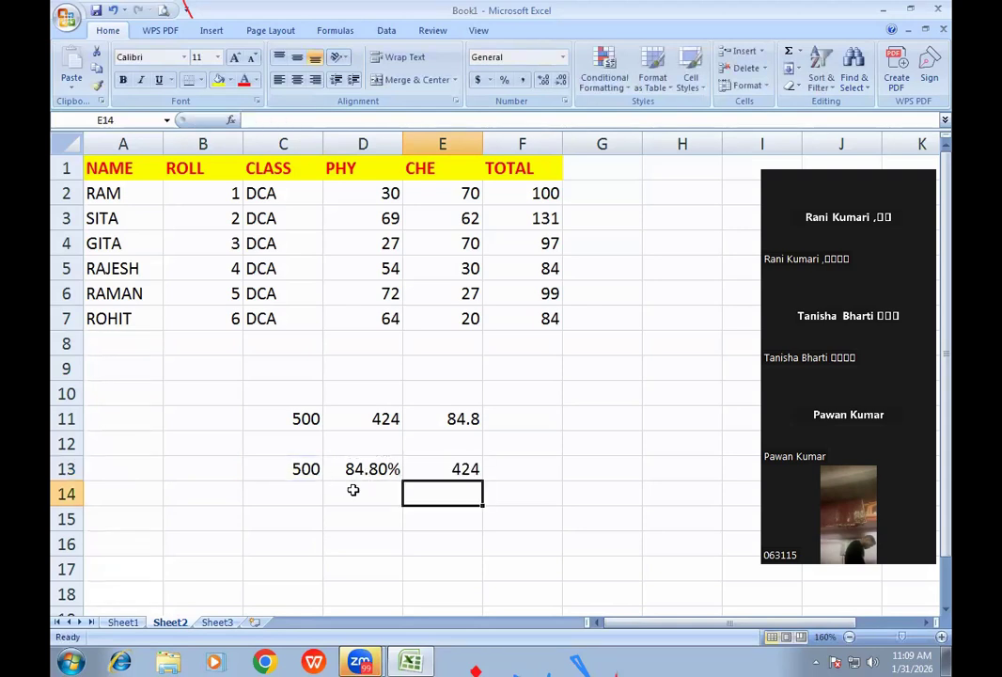
click(456, 470)
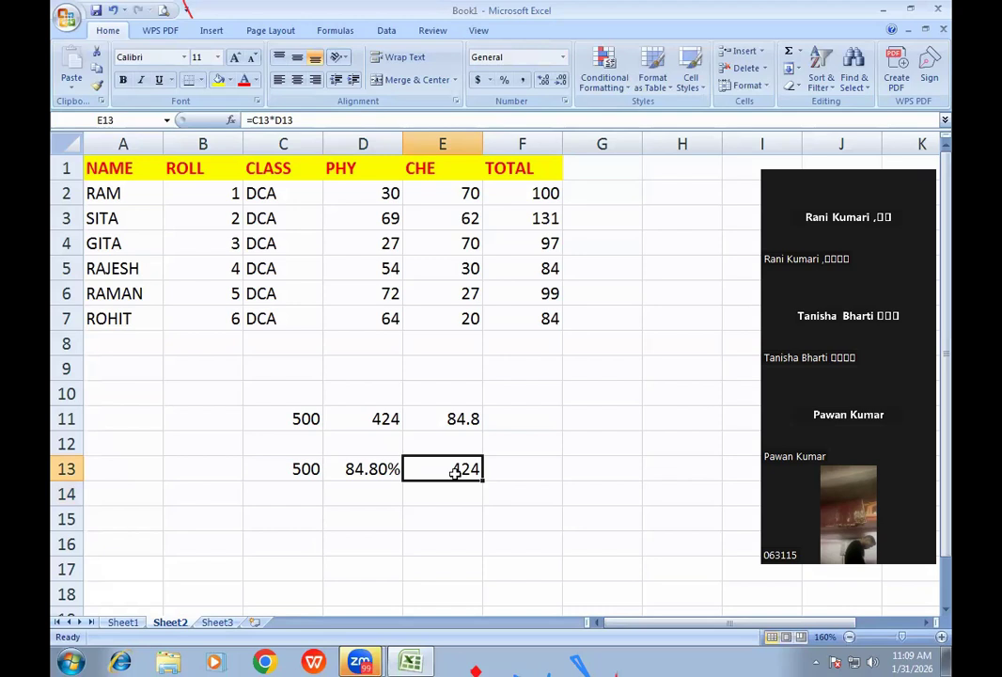
drag(295, 417, 409, 470)
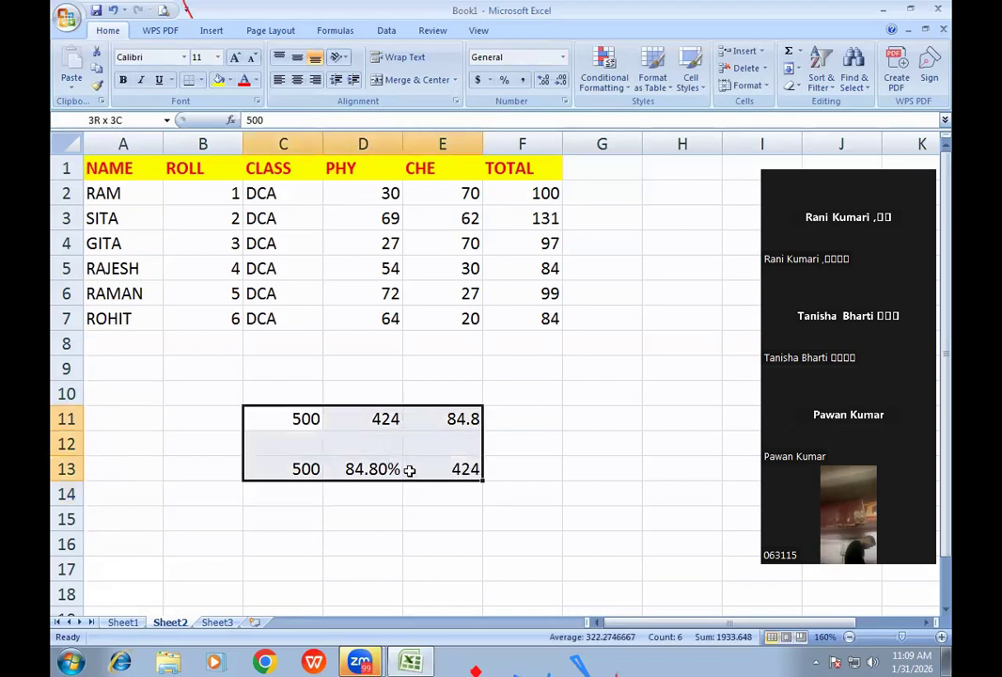
drag(286, 420, 441, 471)
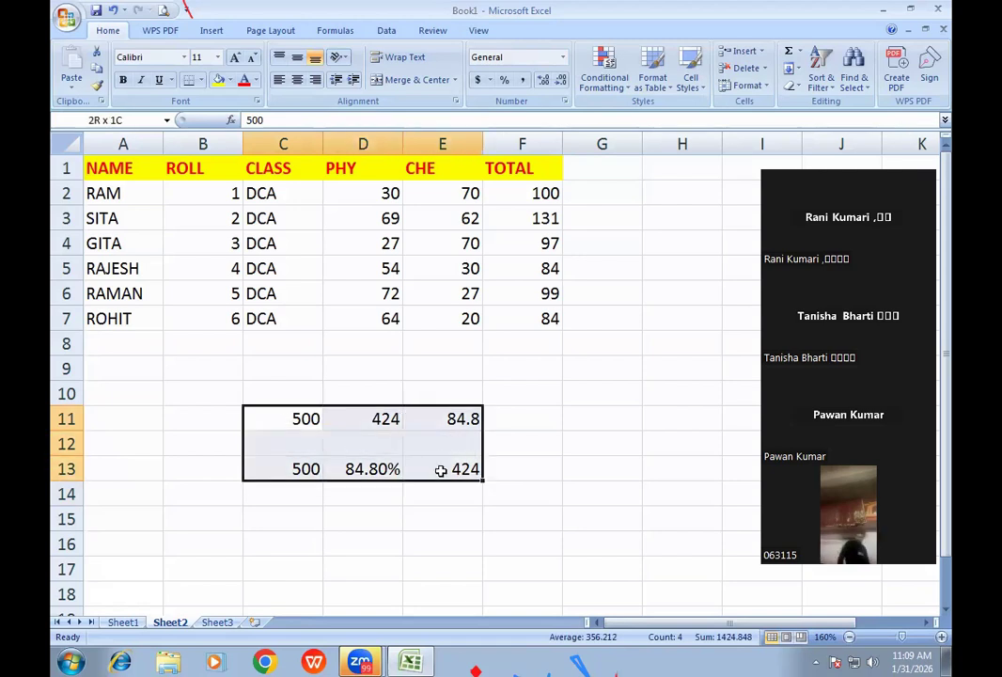
click(524, 463)
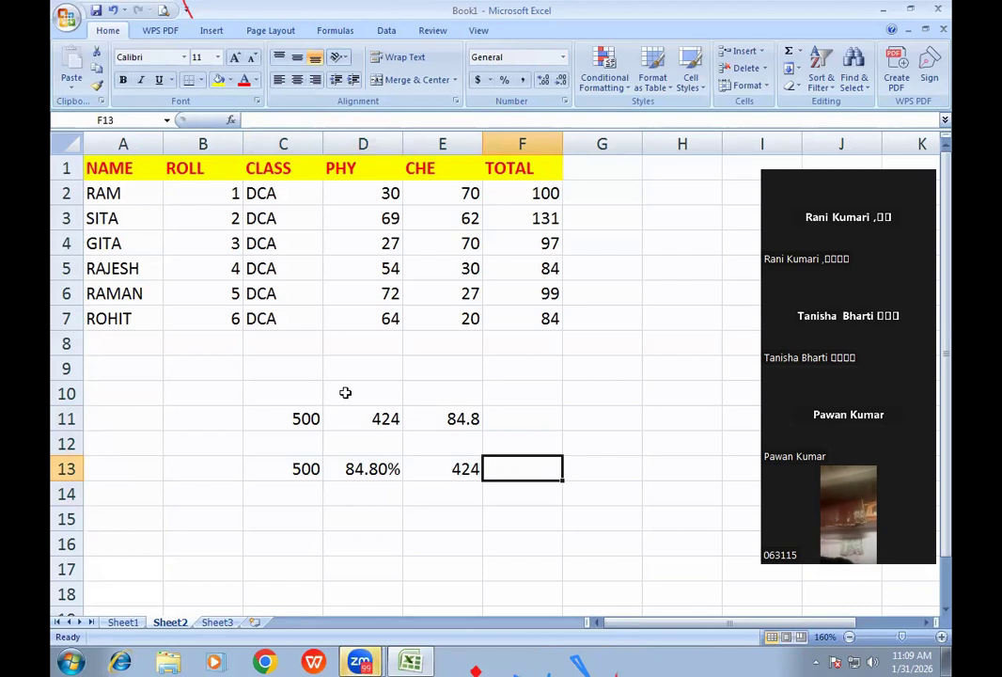
click(284, 392)
click(297, 417)
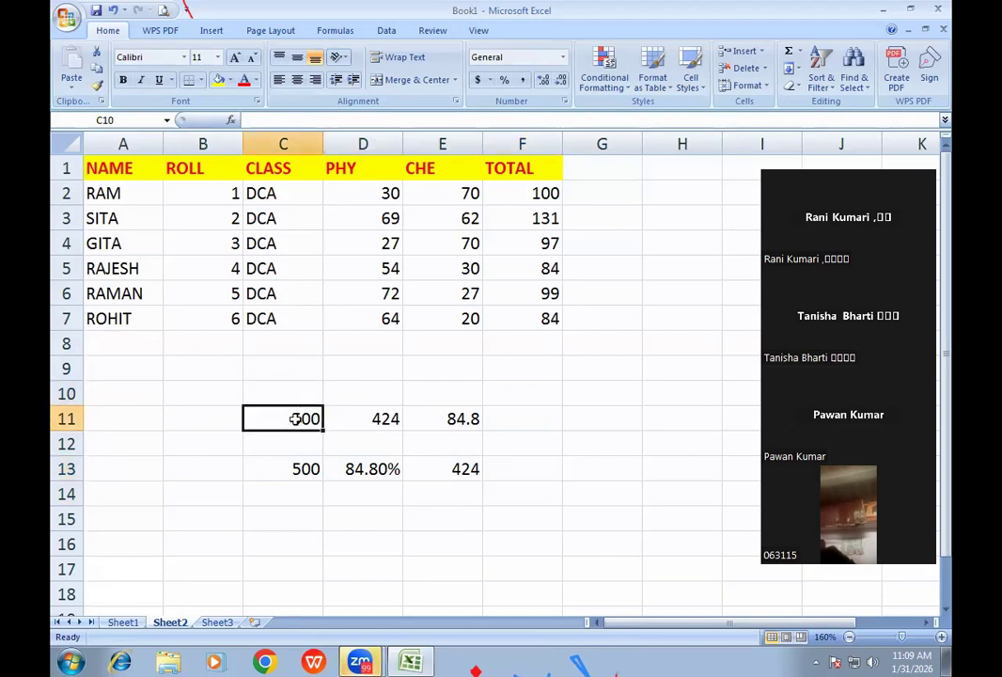
click(284, 393)
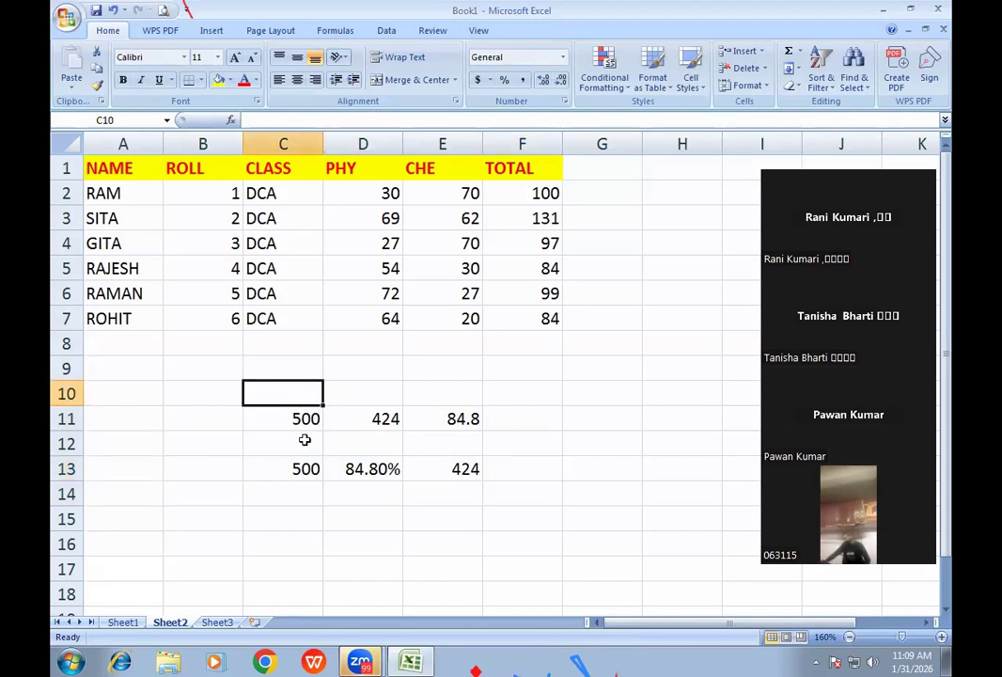